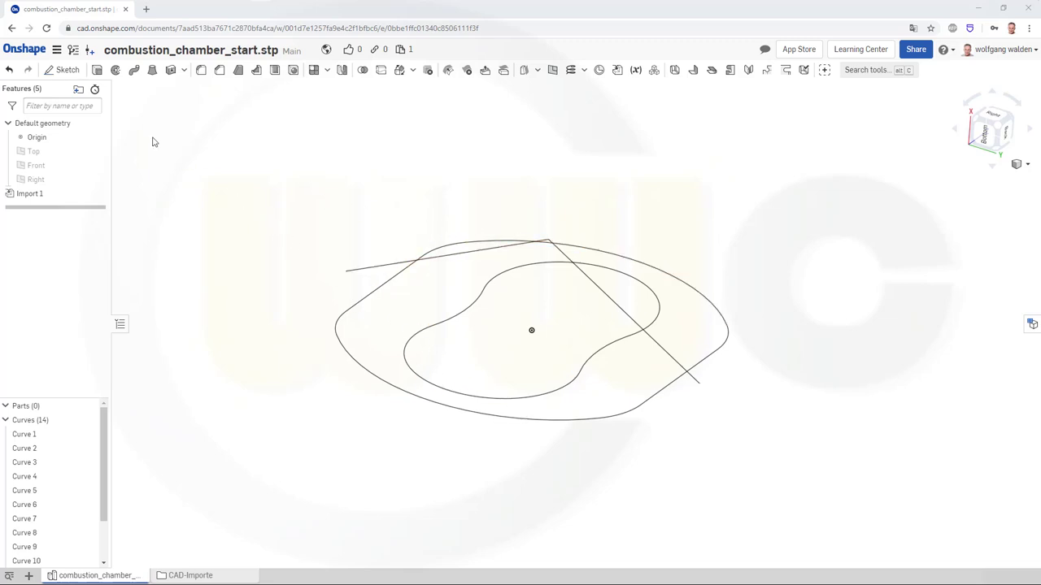
Step: Start a sketch on the Right plane and project the outer outline's two straight edges, one long arc and its adjoining corner arcs
click(64, 71)
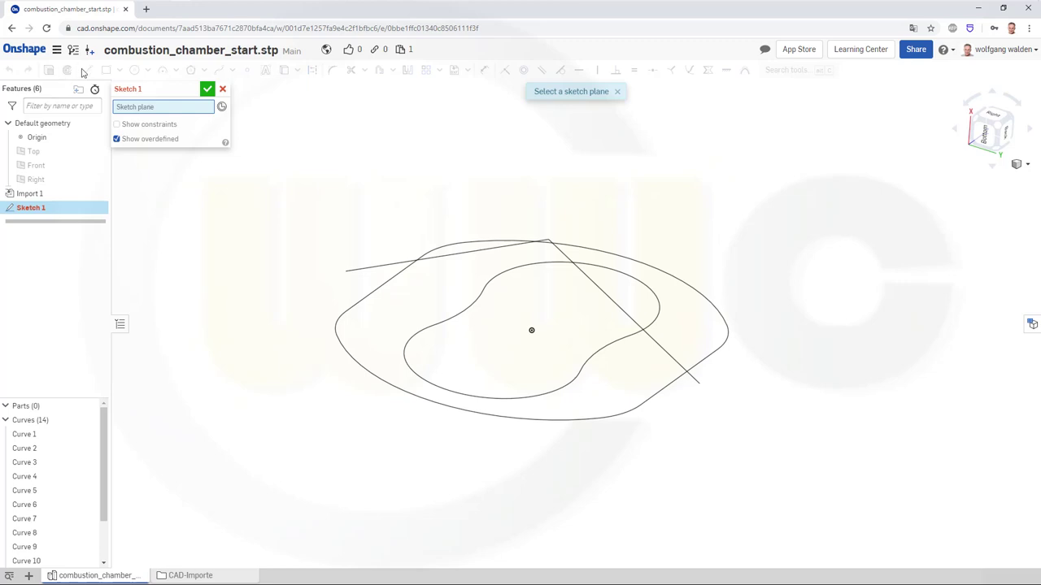
click(35, 180)
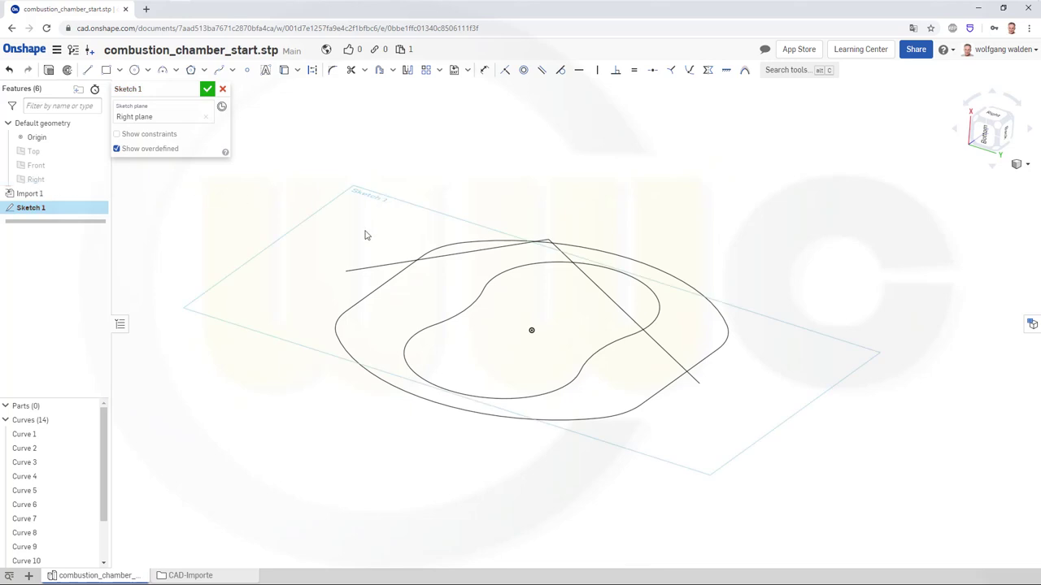
click(285, 71)
click(395, 274)
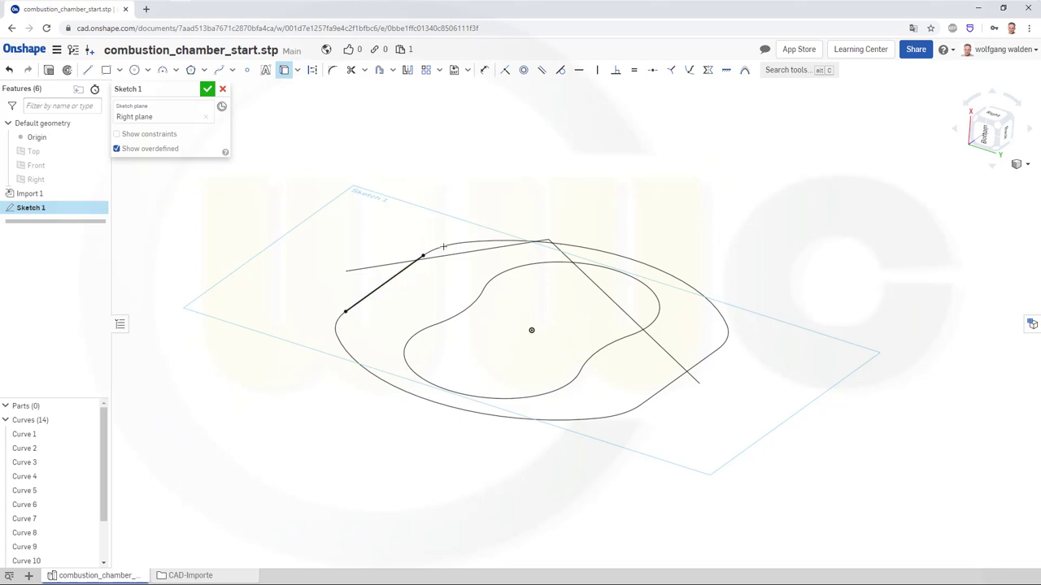
scroll(440, 249, up, 2)
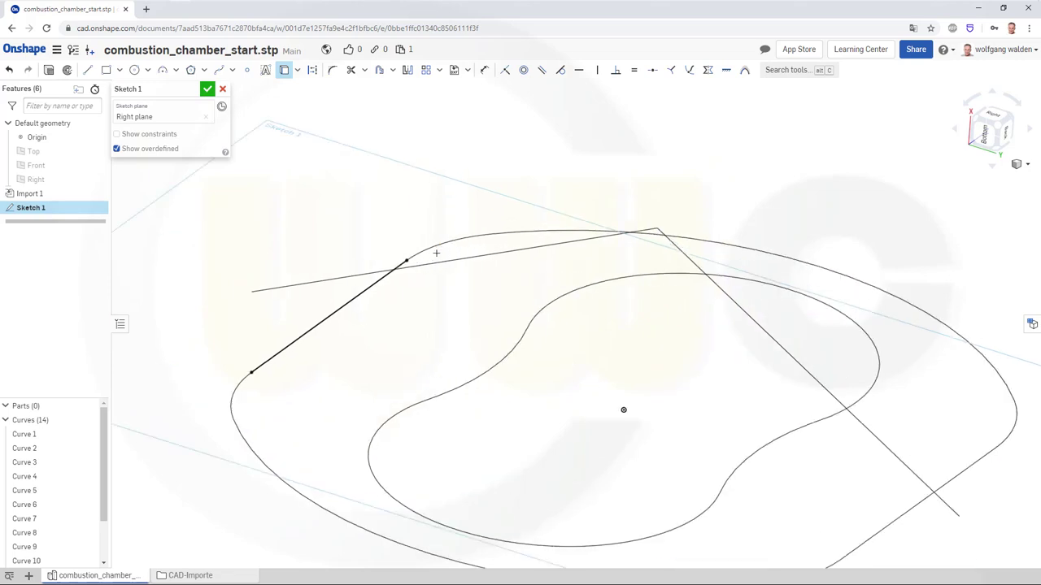
scroll(435, 249, up, 2)
click(431, 249)
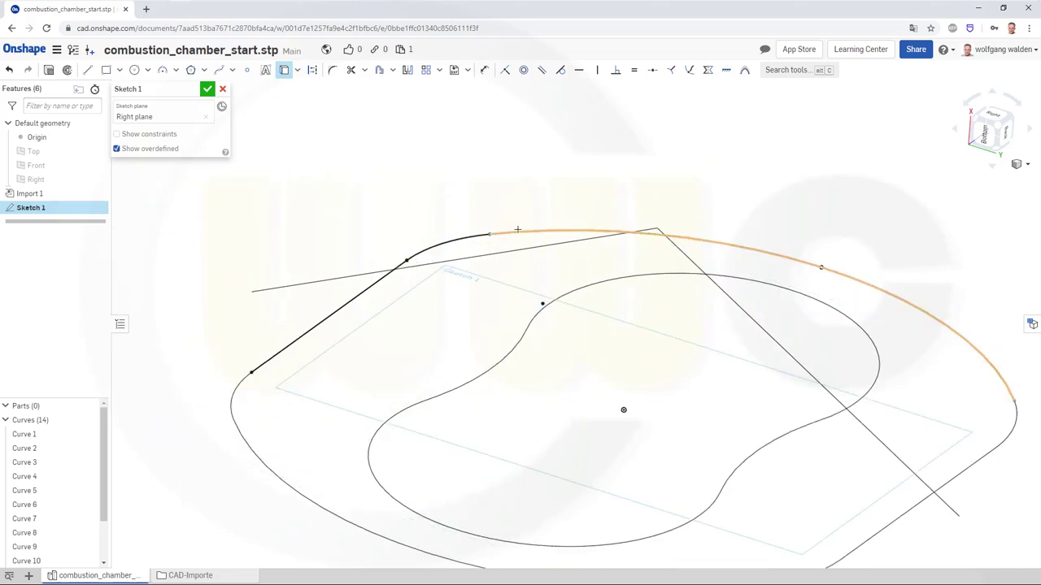
click(517, 230)
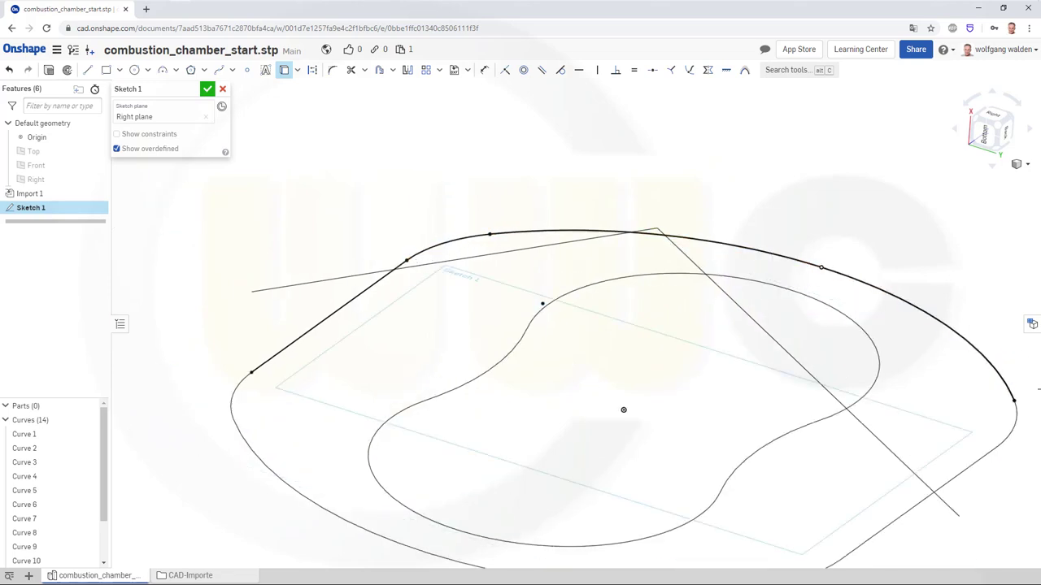
click(1014, 424)
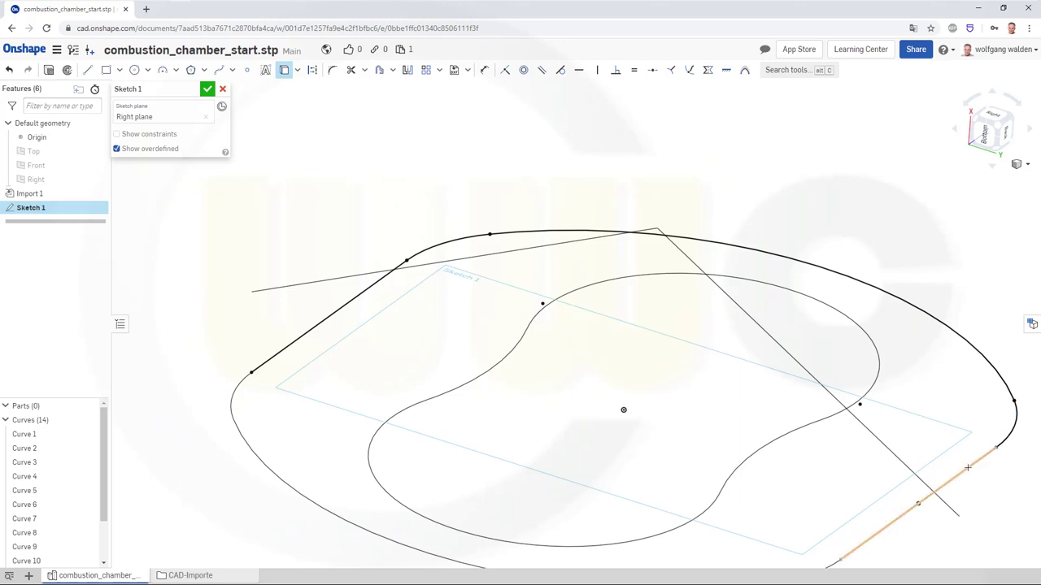
click(969, 467)
Step: Project the outer outline's remaining long arc and two corner arcs to close the contour, and finish the sketch
mouse_move(756, 490)
right_down()
mouse_move(769, 465)
mouse_move(758, 442)
mouse_move(736, 477)
right_up()
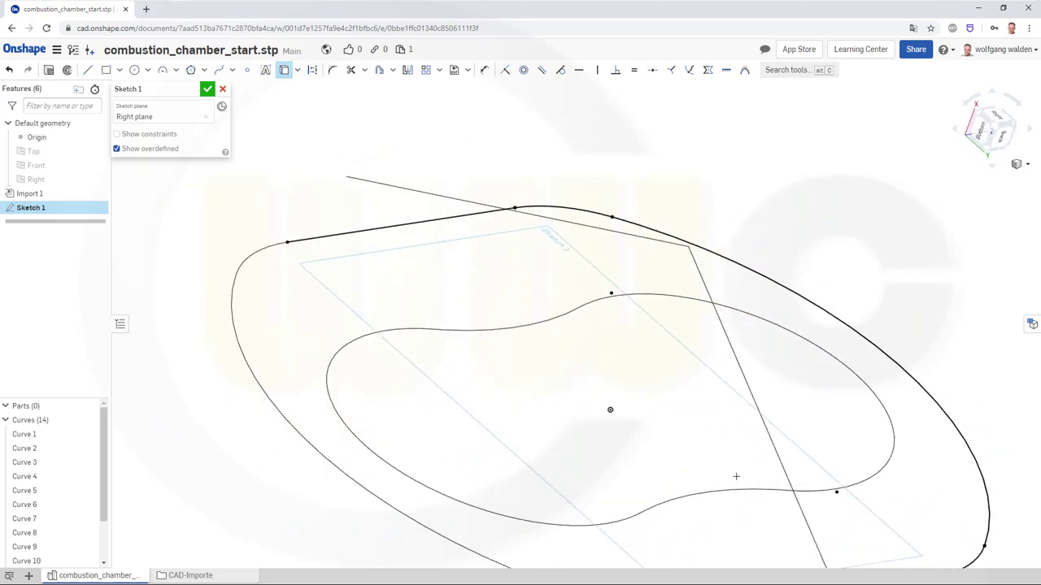
click(253, 254)
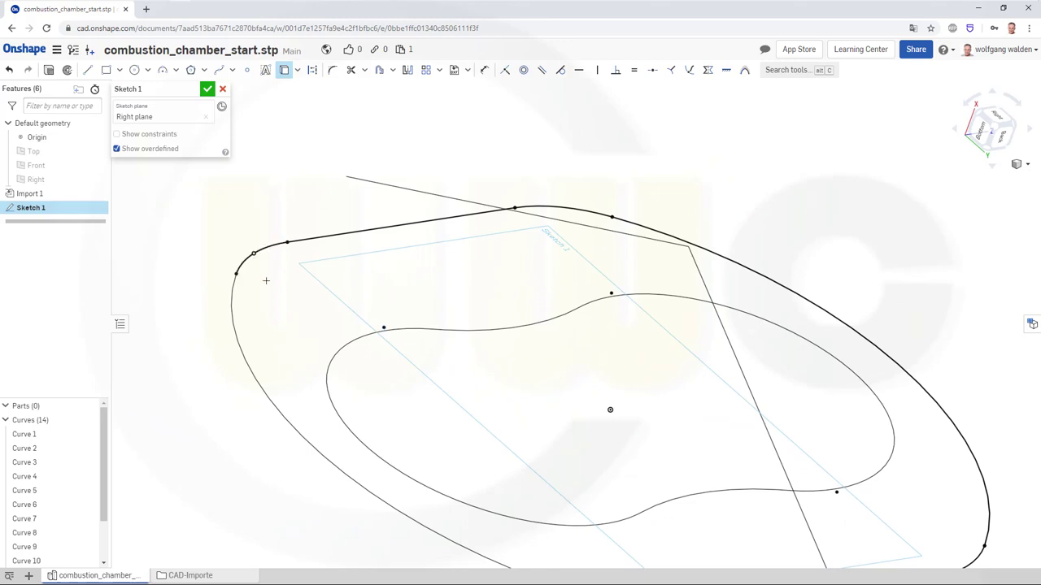
click(232, 315)
scroll(418, 360, down, 3)
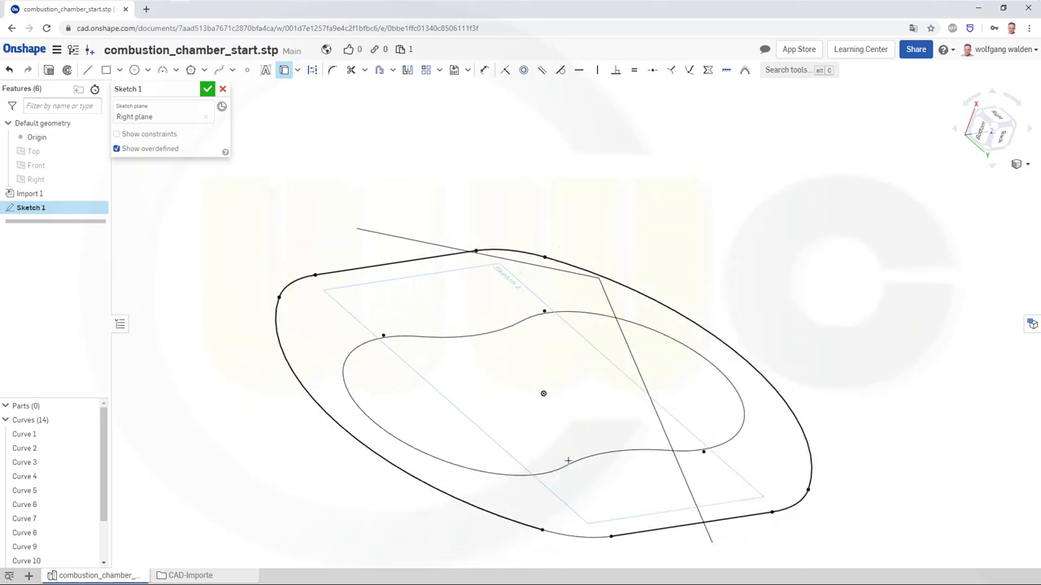
click(566, 538)
click(207, 88)
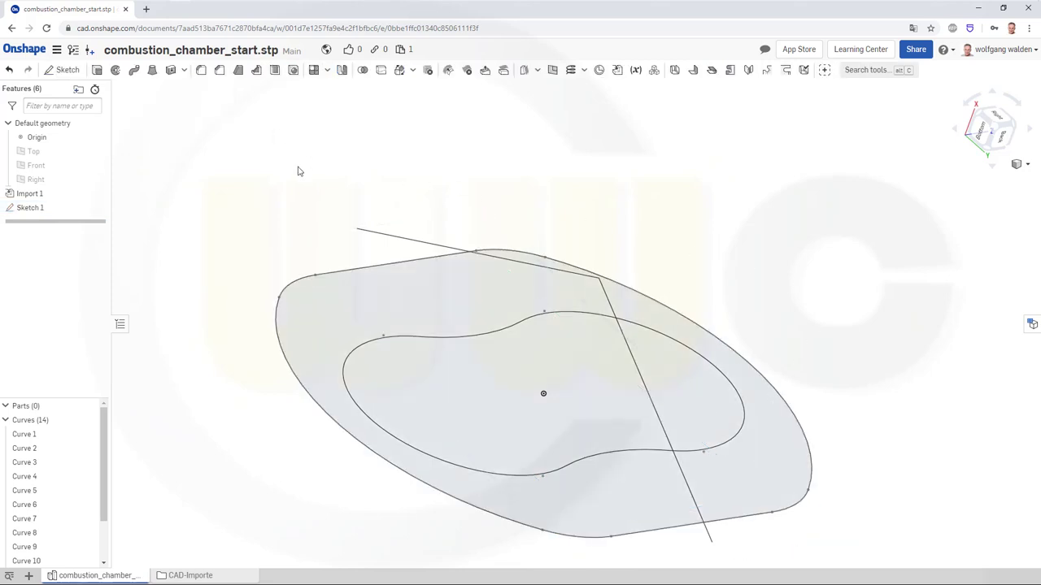
Step: Create a second sketch on the Right plane containing the projected curves of the closed inner S-shaped outline
click(66, 70)
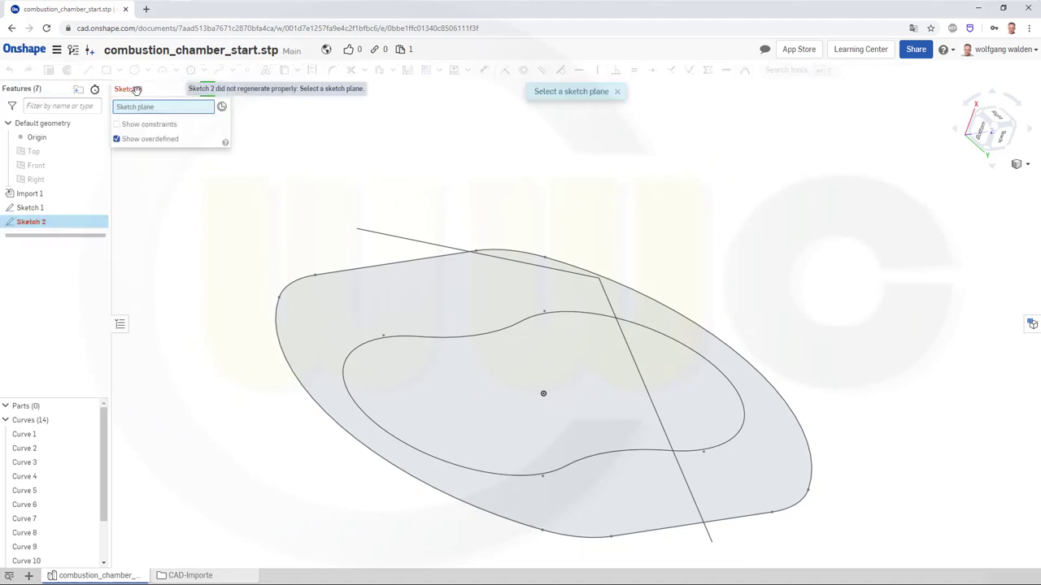
click(44, 179)
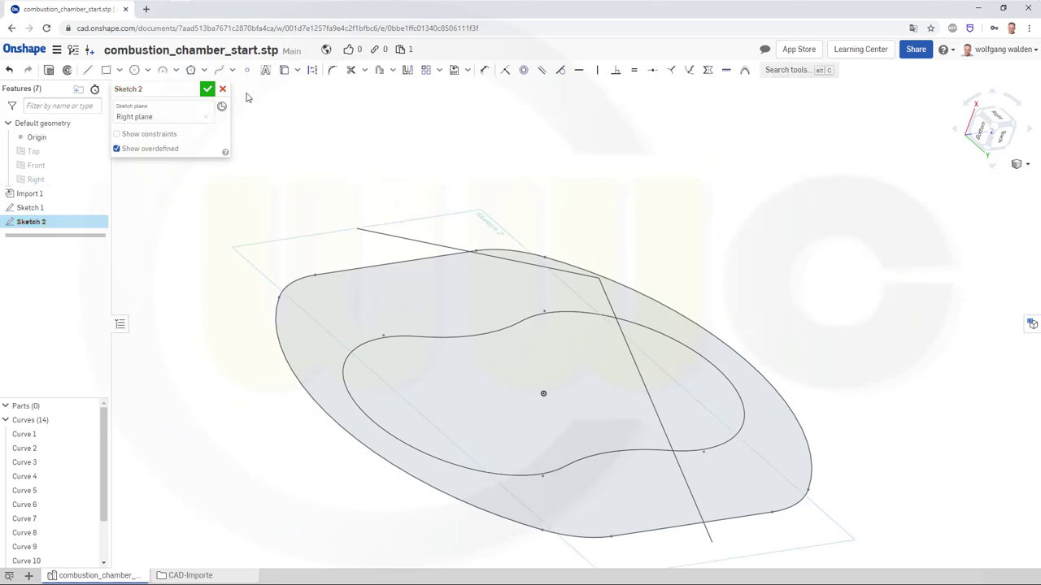
click(286, 74)
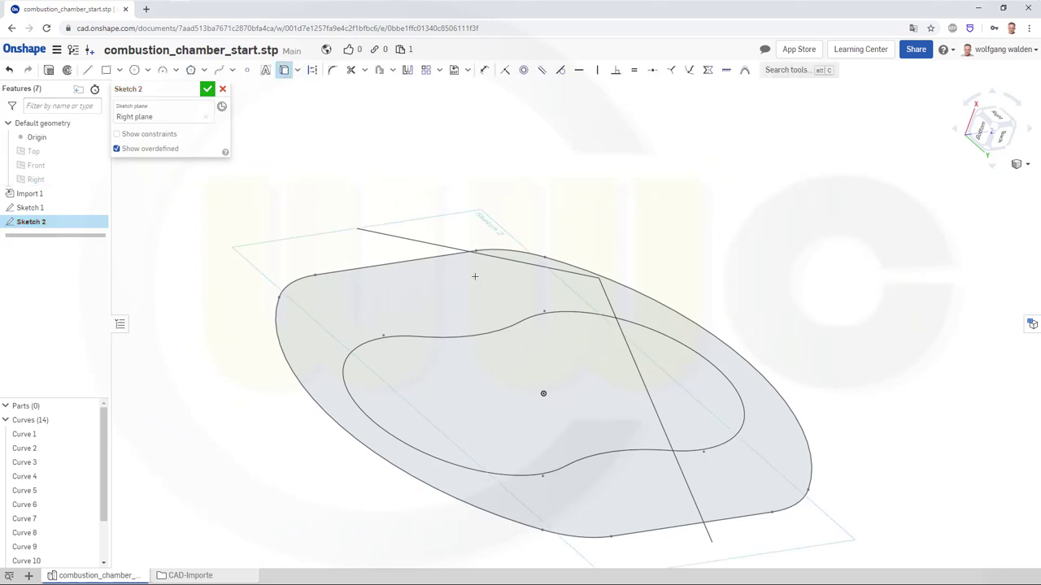
click(417, 326)
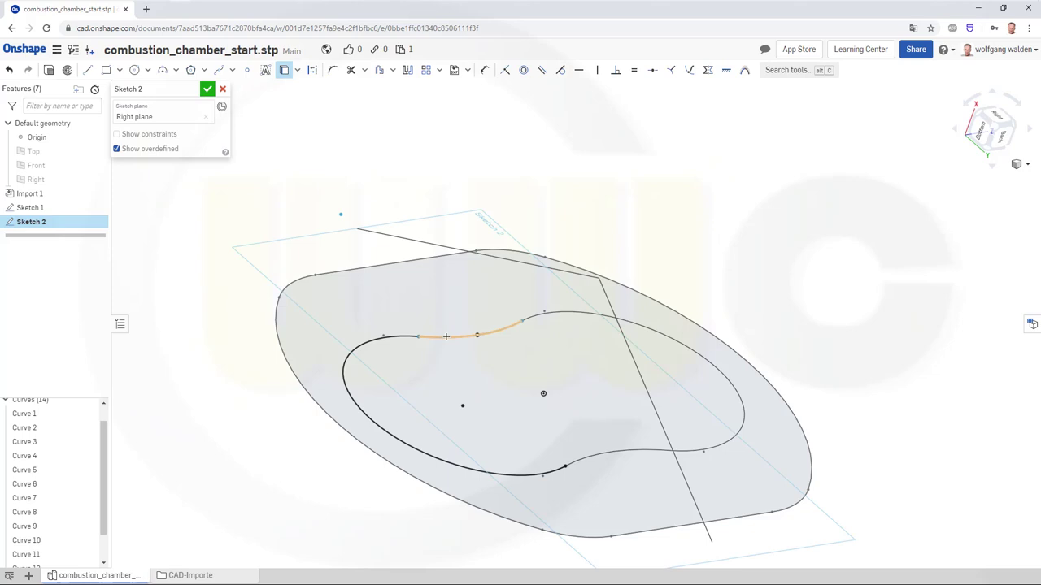
click(445, 335)
click(659, 327)
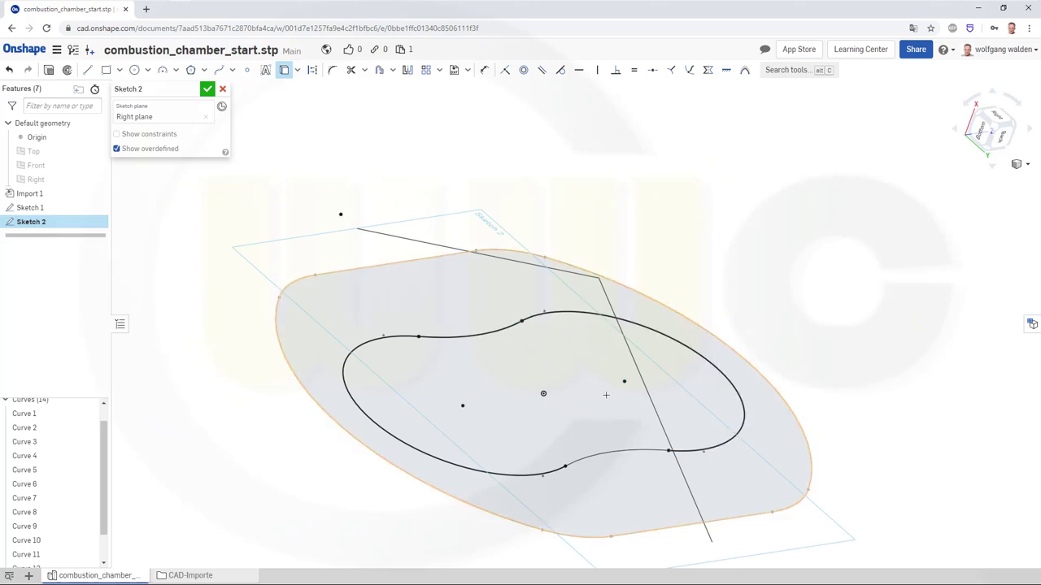
click(596, 455)
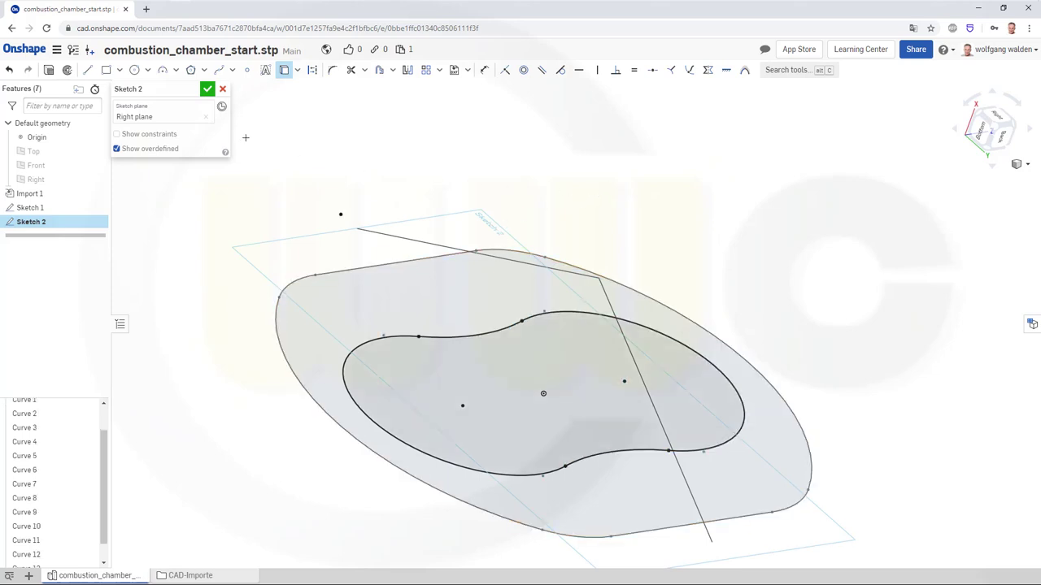
click(208, 89)
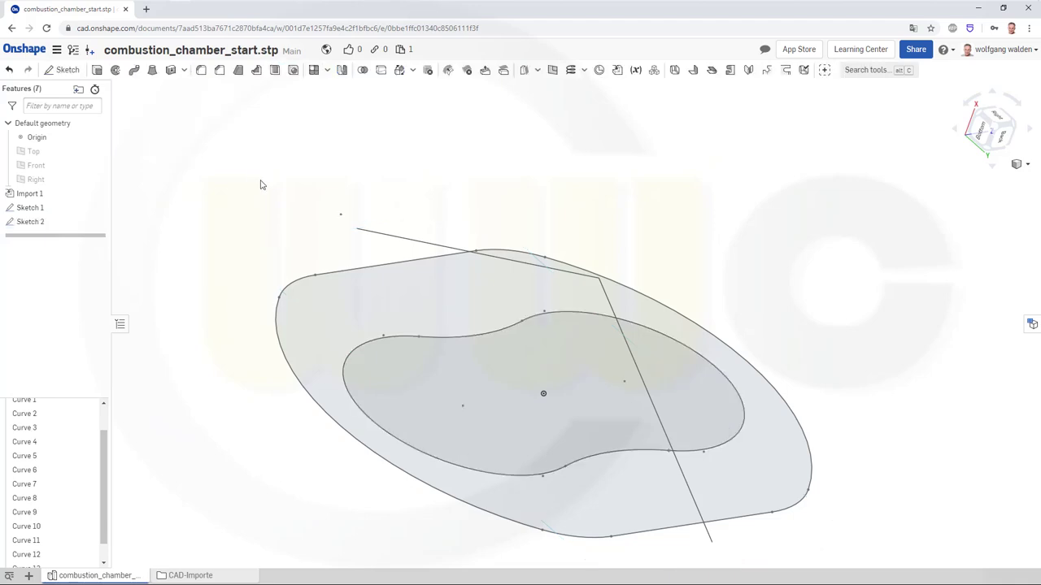
Step: Create a sketch on the Top plane containing the two projected angled lines that form the roof shape
click(63, 69)
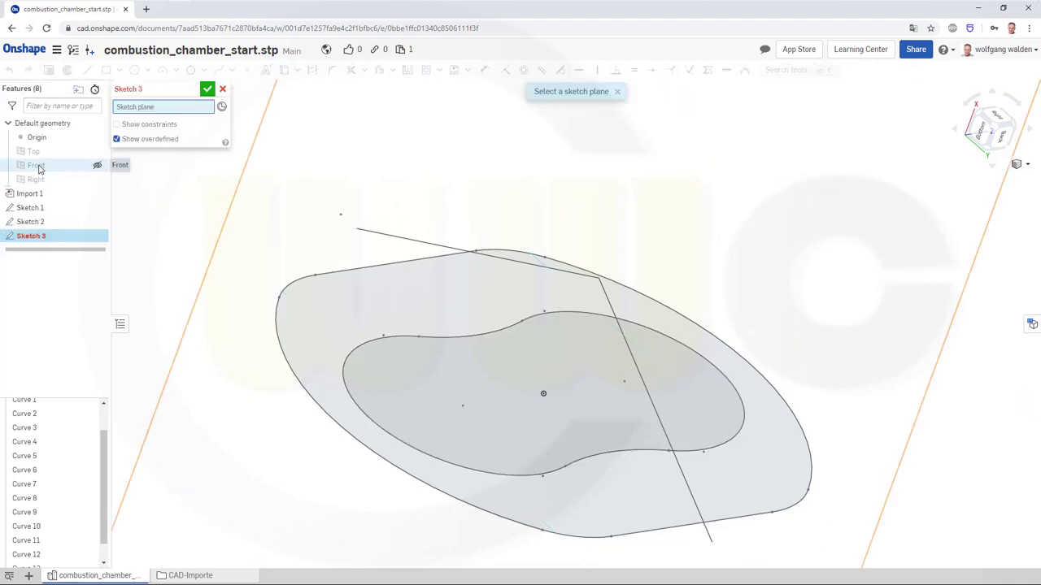
scroll(197, 175, down, 3)
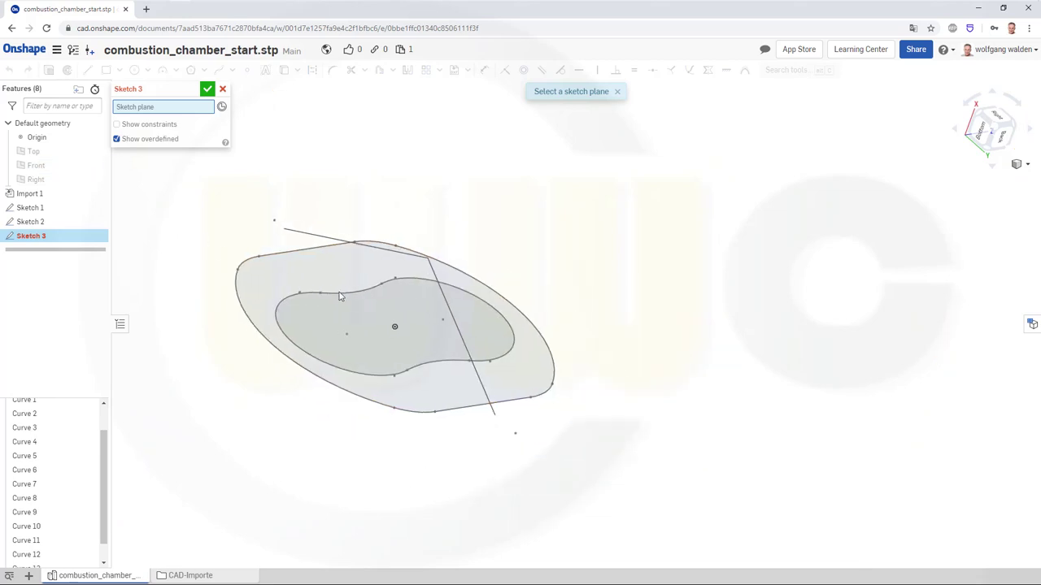
mouse_move(340, 297)
right_down()
mouse_move(309, 298)
mouse_move(218, 262)
right_up()
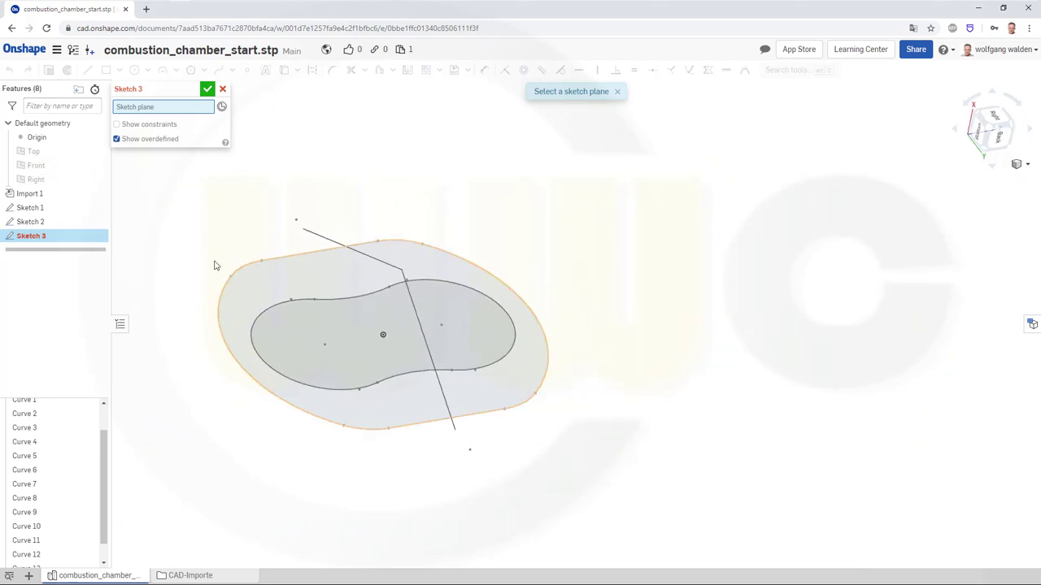
click(36, 154)
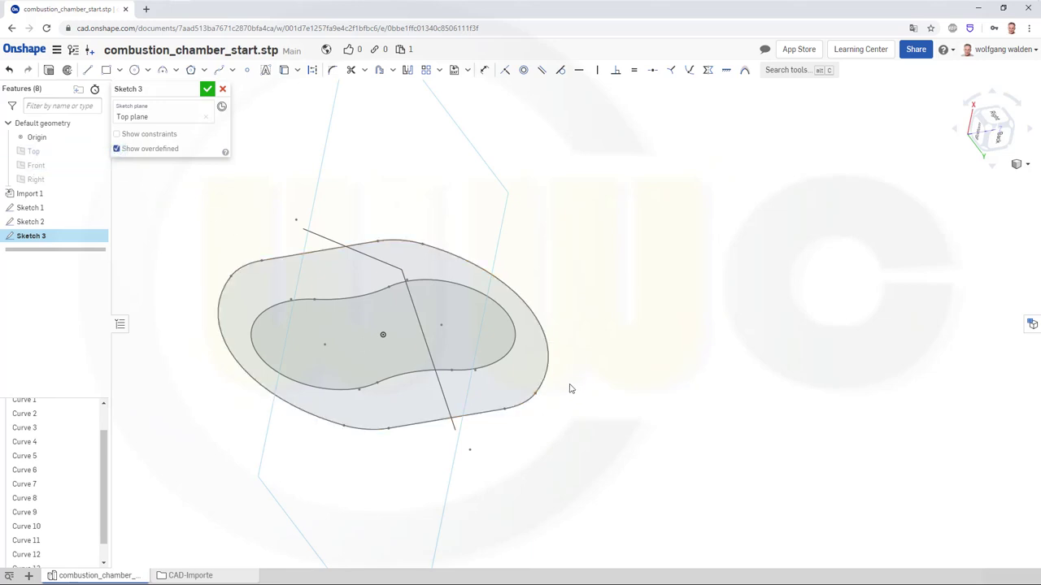
middle_drag(570, 388, 608, 366)
mouse_move(607, 365)
right_down()
mouse_move(632, 333)
mouse_move(662, 337)
mouse_move(422, 200)
right_up()
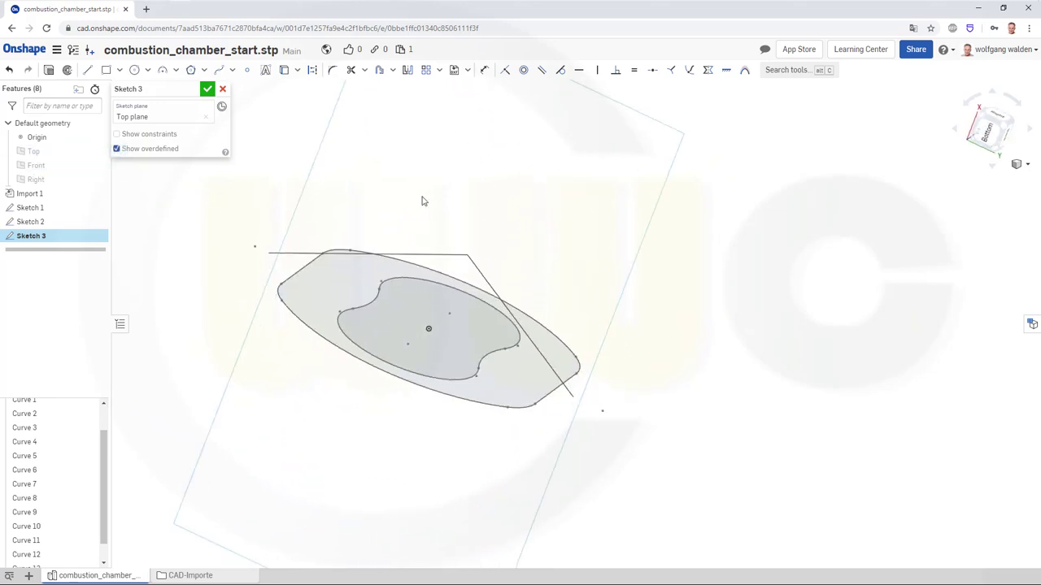
click(283, 70)
click(418, 252)
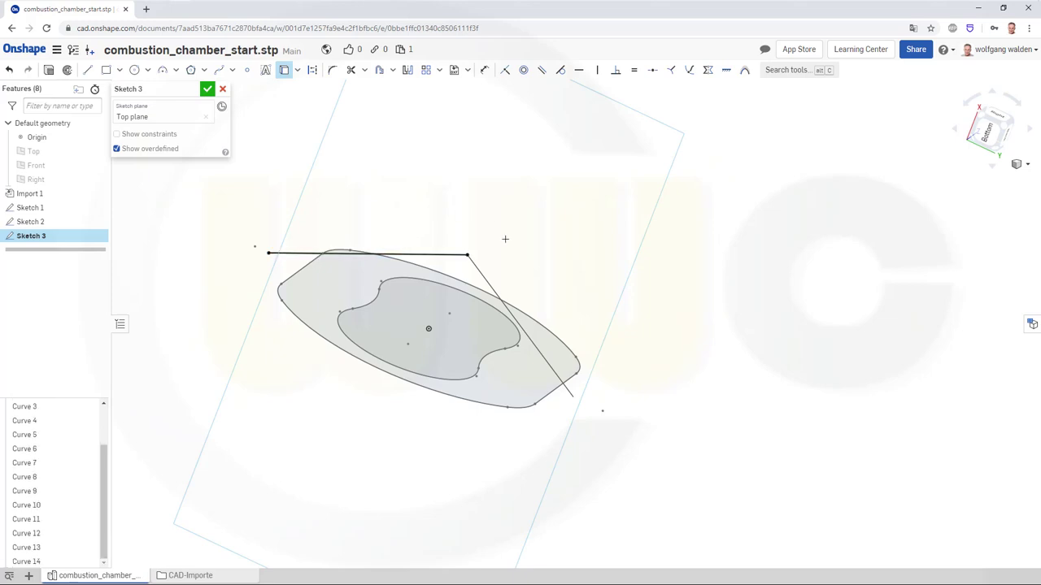
click(481, 273)
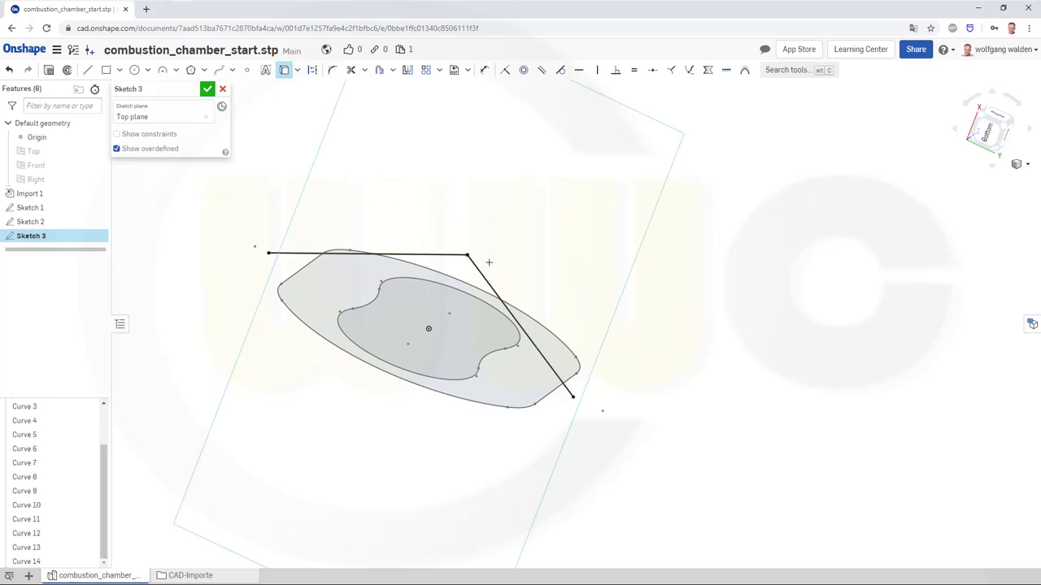
click(207, 89)
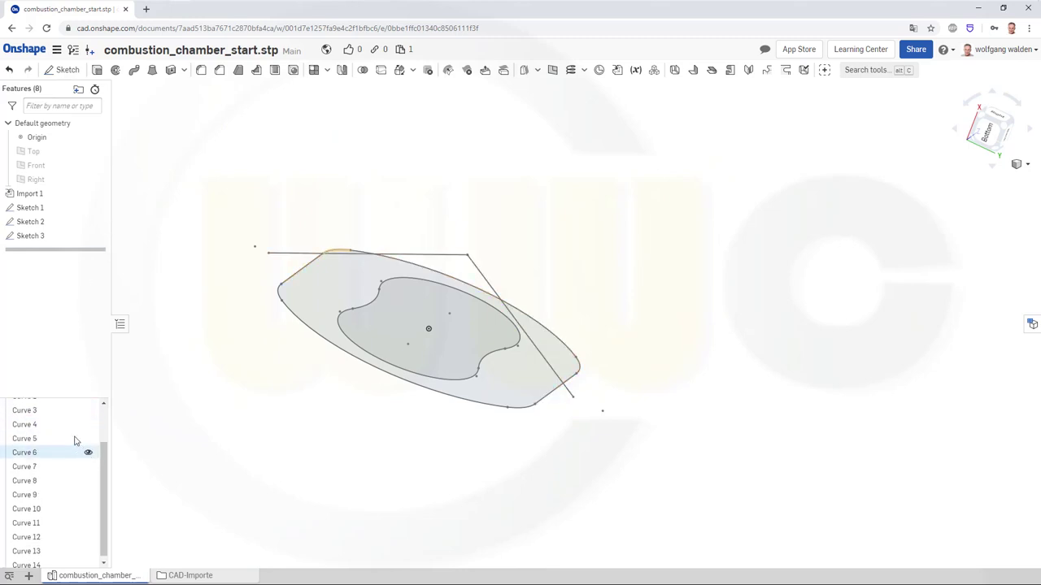
Step: Hide all imported curves so that only the sketches are displayed
scroll(74, 437, up, 2)
right_click(36, 438)
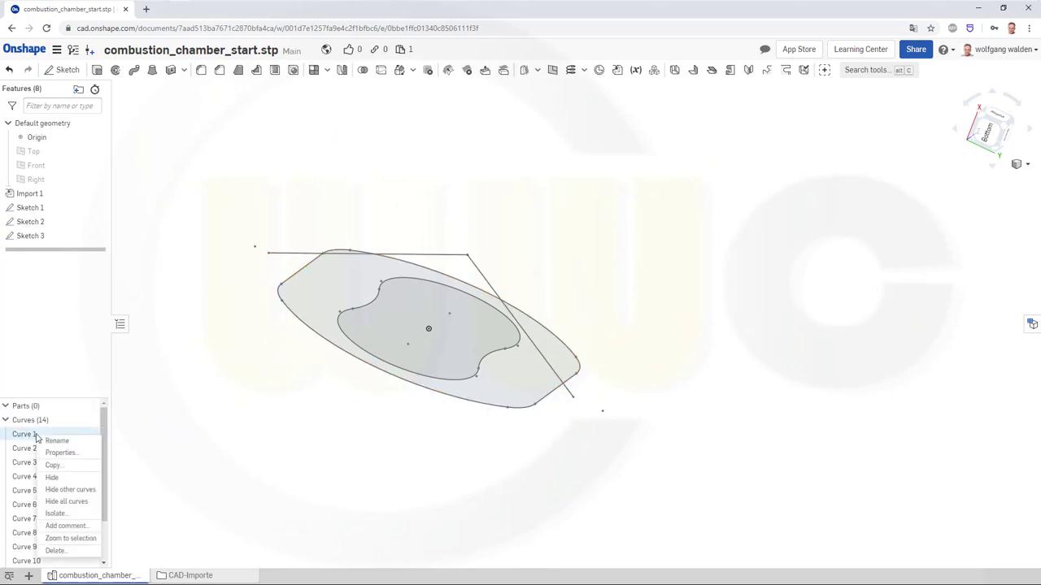
click(59, 503)
mouse_move(240, 244)
right_down()
mouse_move(263, 235)
mouse_move(245, 261)
mouse_move(217, 237)
mouse_move(293, 265)
mouse_move(278, 241)
right_up()
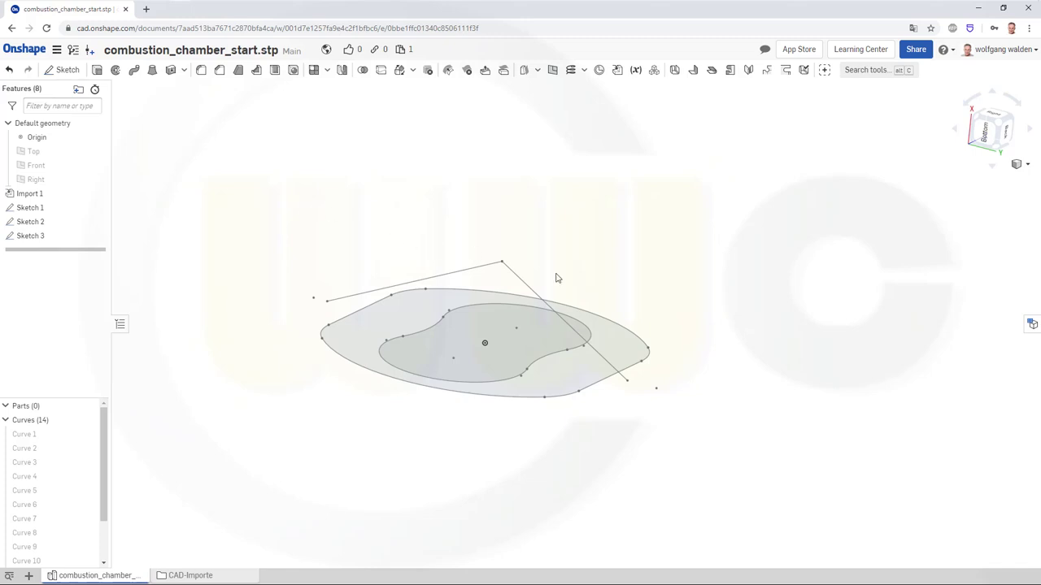
mouse_move(704, 393)
right_down()
mouse_move(737, 397)
mouse_move(723, 374)
mouse_move(732, 358)
mouse_move(734, 376)
right_up()
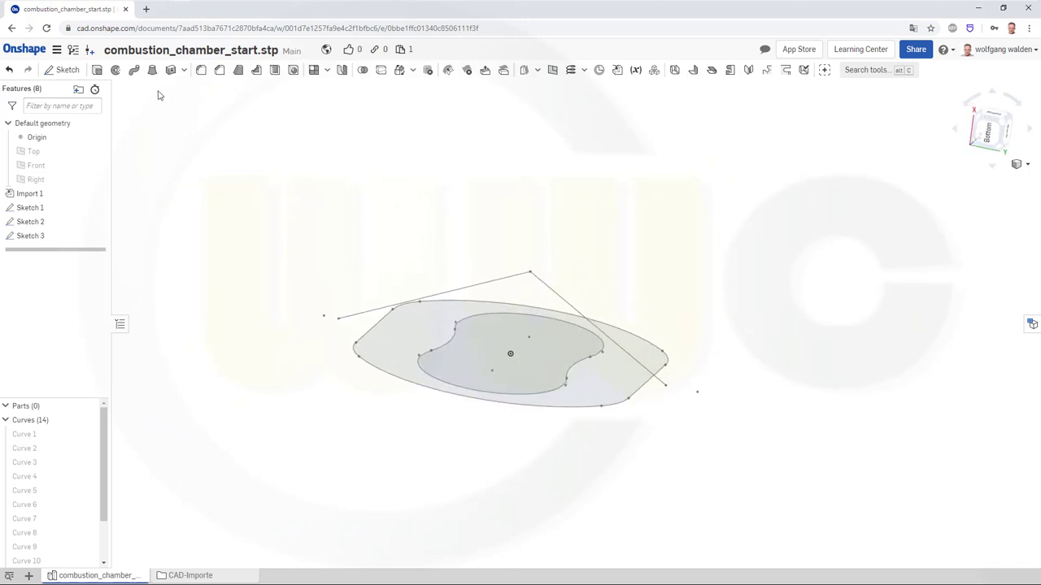
click(97, 71)
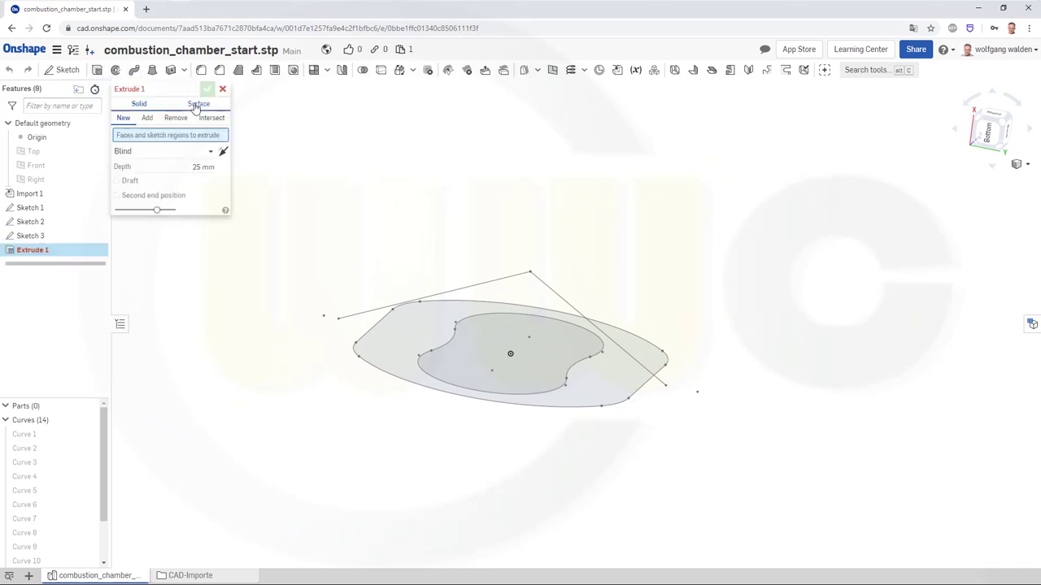
click(195, 106)
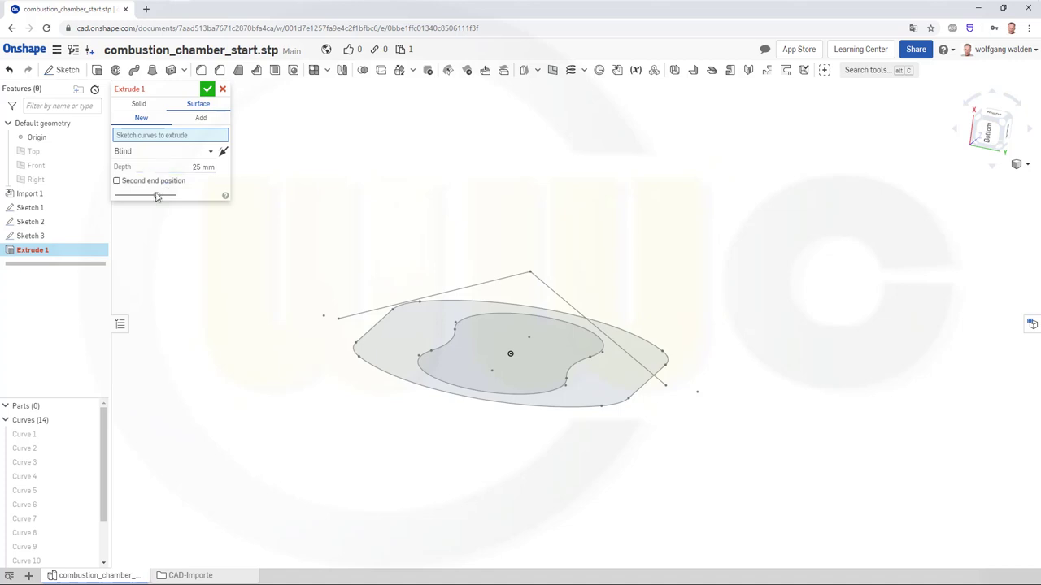
click(222, 91)
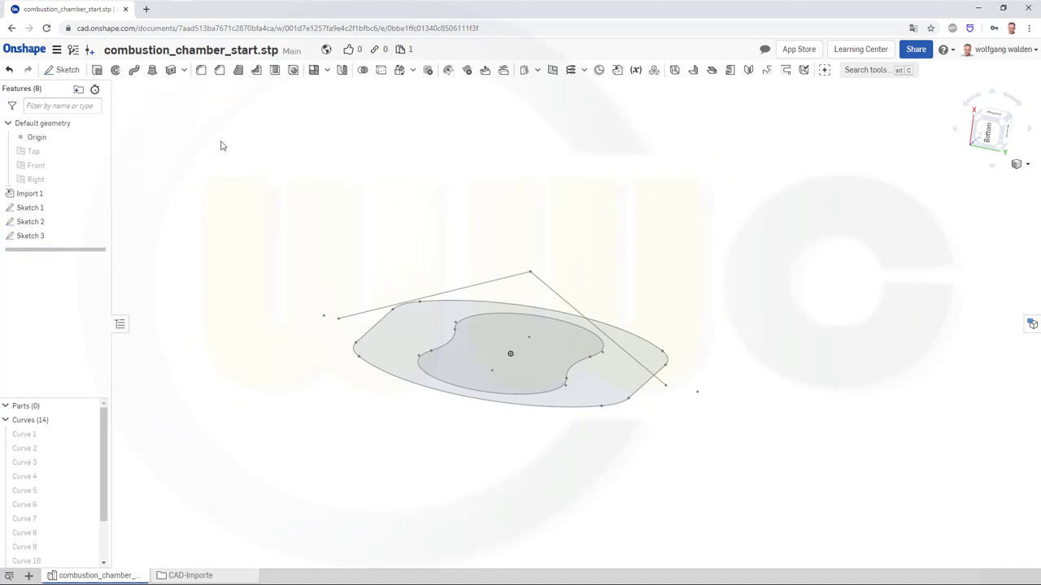
Step: Start a sketch on the Top plane and draw a slanted line about 19.5 mm long beside one end of the outer outline
click(61, 70)
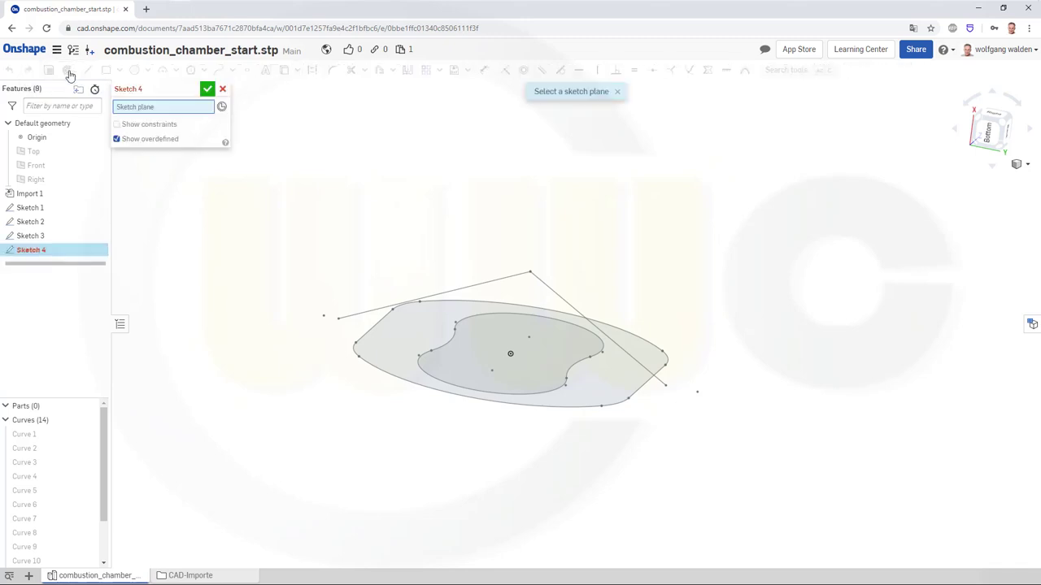
click(34, 152)
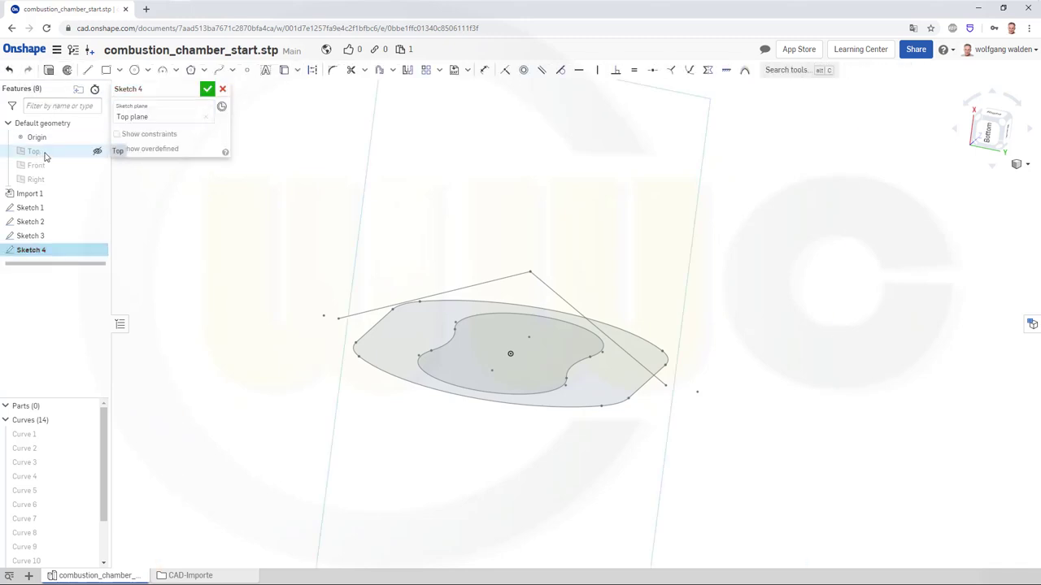
click(89, 71)
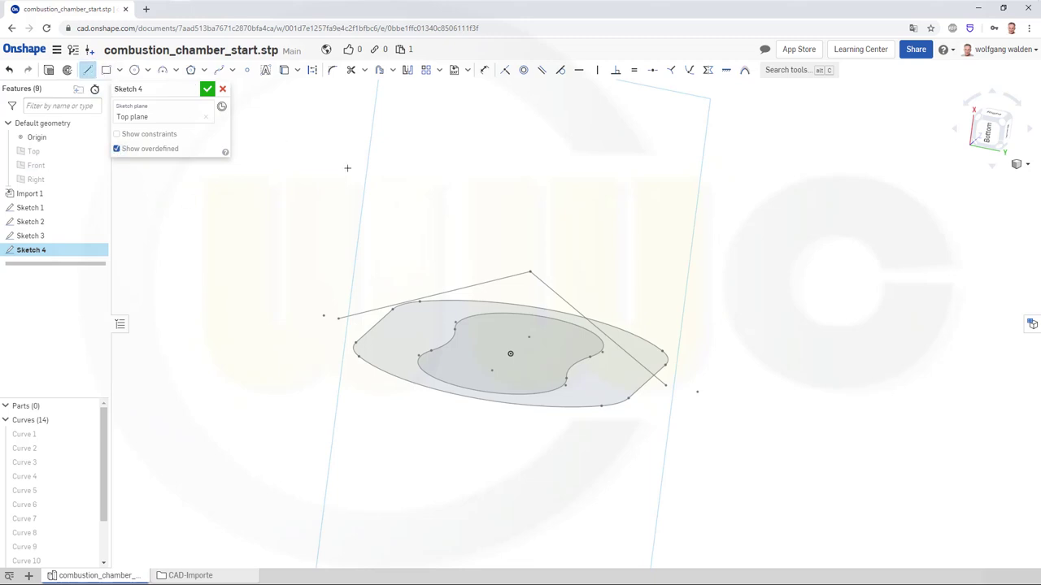
click(988, 133)
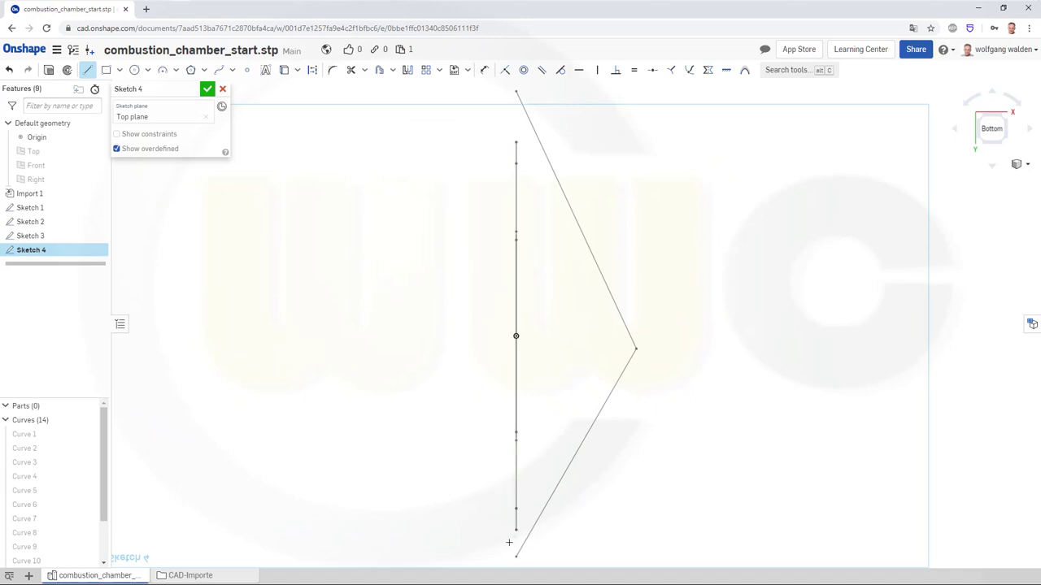
click(613, 491)
key(Escape)
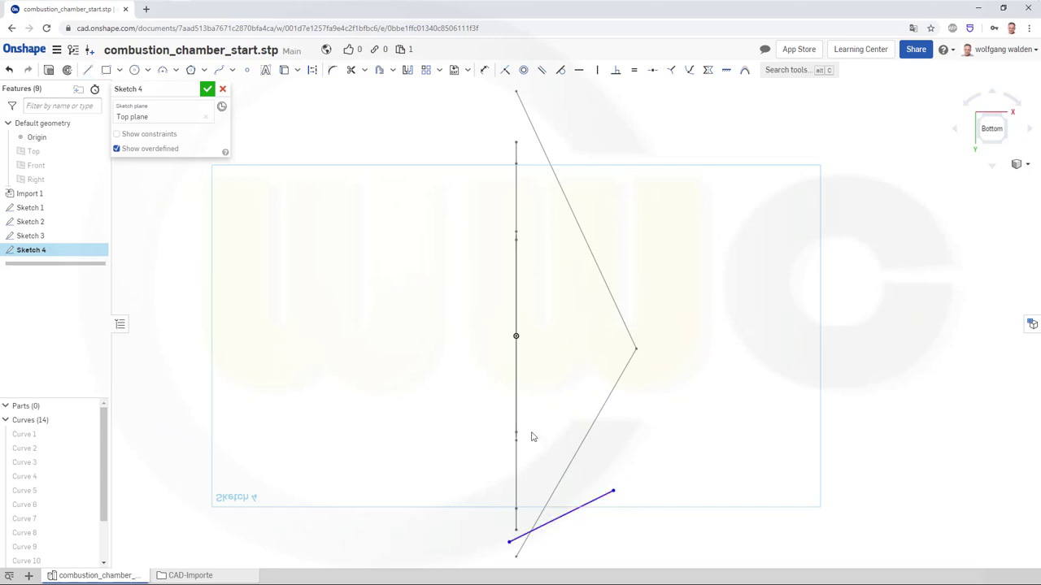
Step: Constrain the slanted line's nearer endpoint coincident with the outer outline's short straight edge
key(n)
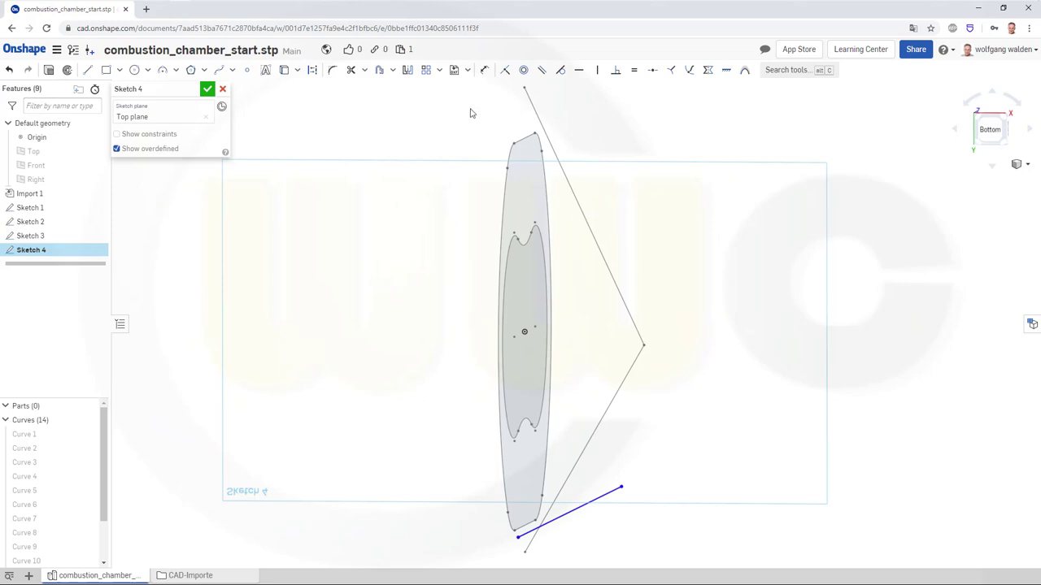
click(505, 72)
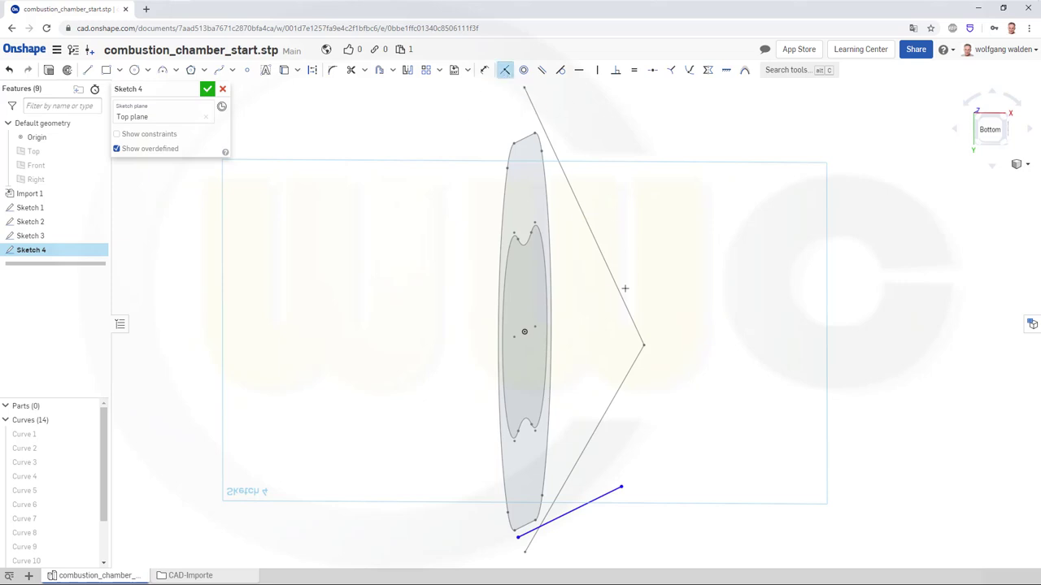
click(519, 534)
click(988, 130)
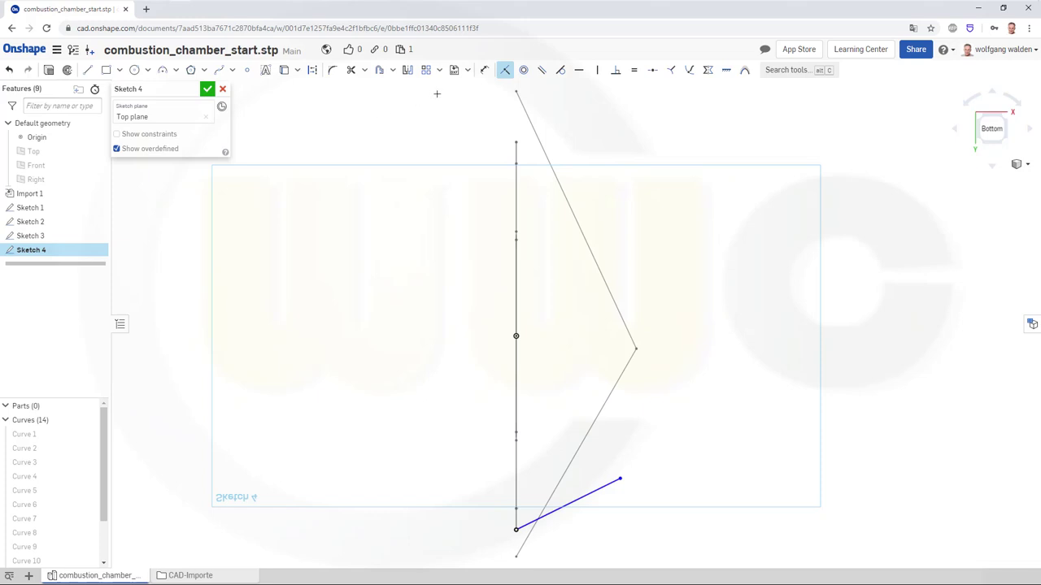
Step: Dimension the slanted line's length as 30 mm
click(485, 70)
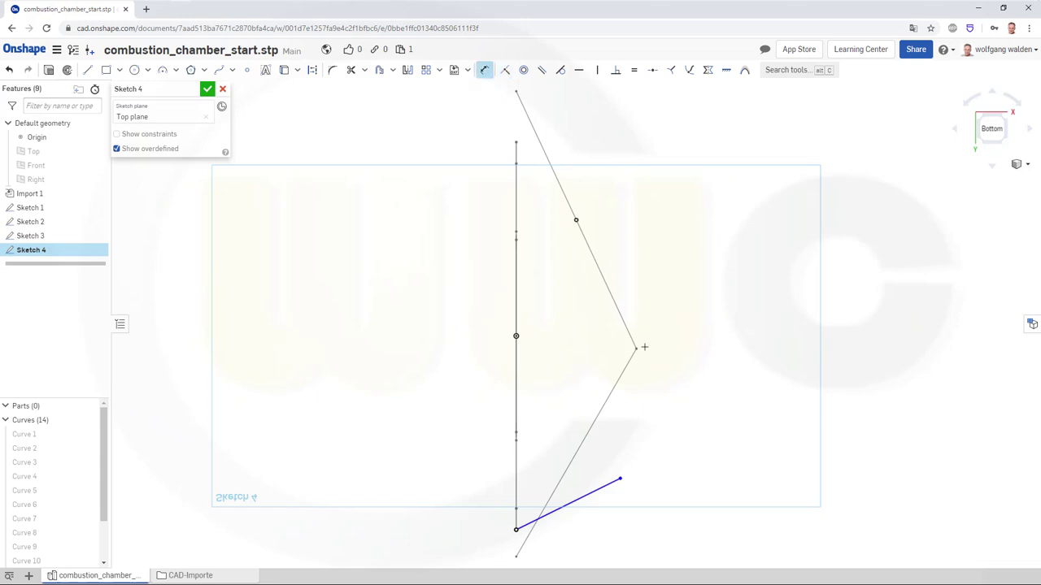
click(611, 486)
click(610, 496)
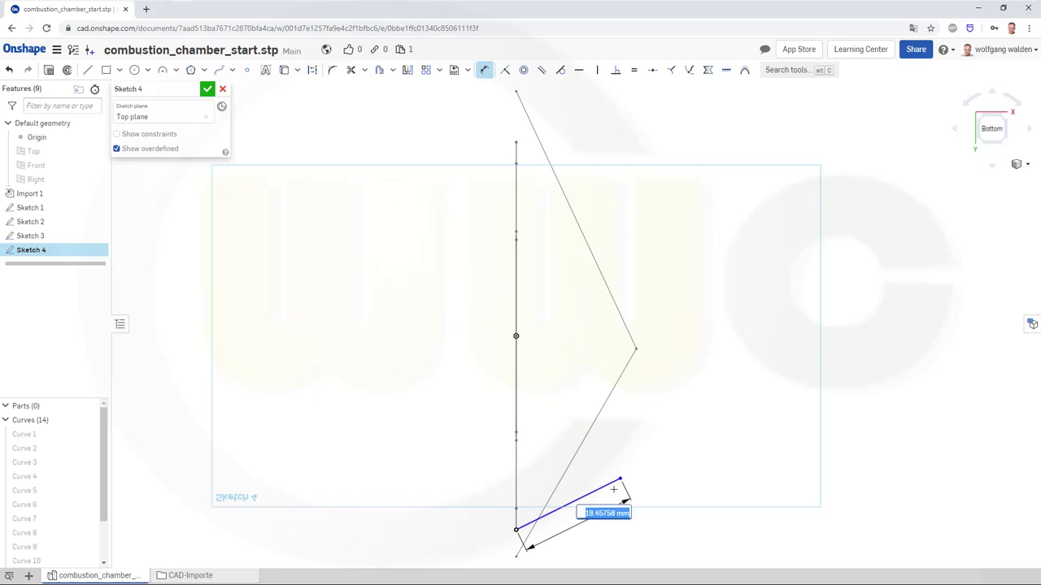
text(30)
key(Return)
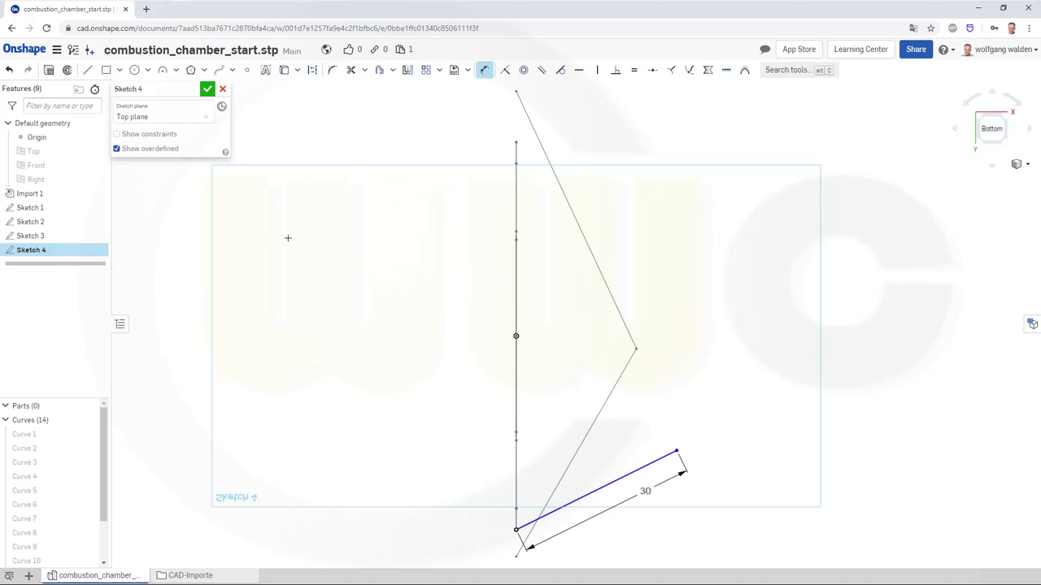
Step: Show the Right plane, dimension the angle between it and the slanted line as 85°, and finish the sketch
right_drag(309, 266, 299, 278)
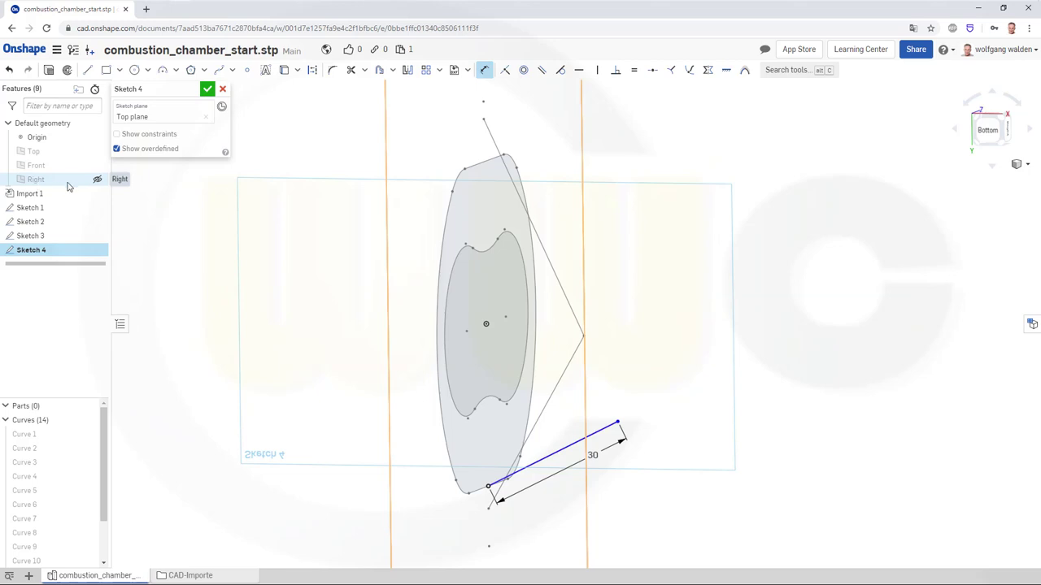
click(98, 181)
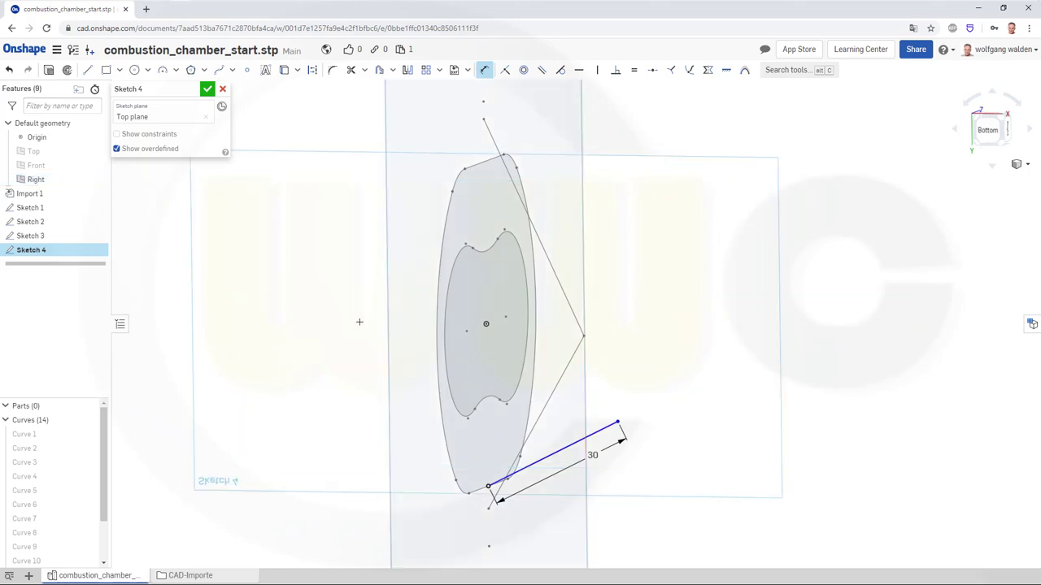
click(579, 442)
click(548, 428)
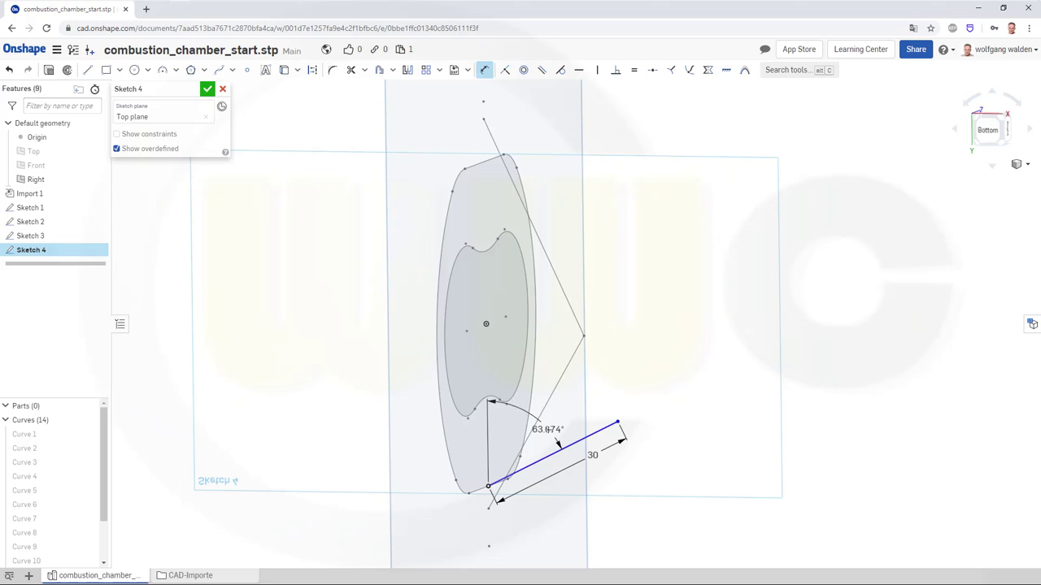
click(548, 429)
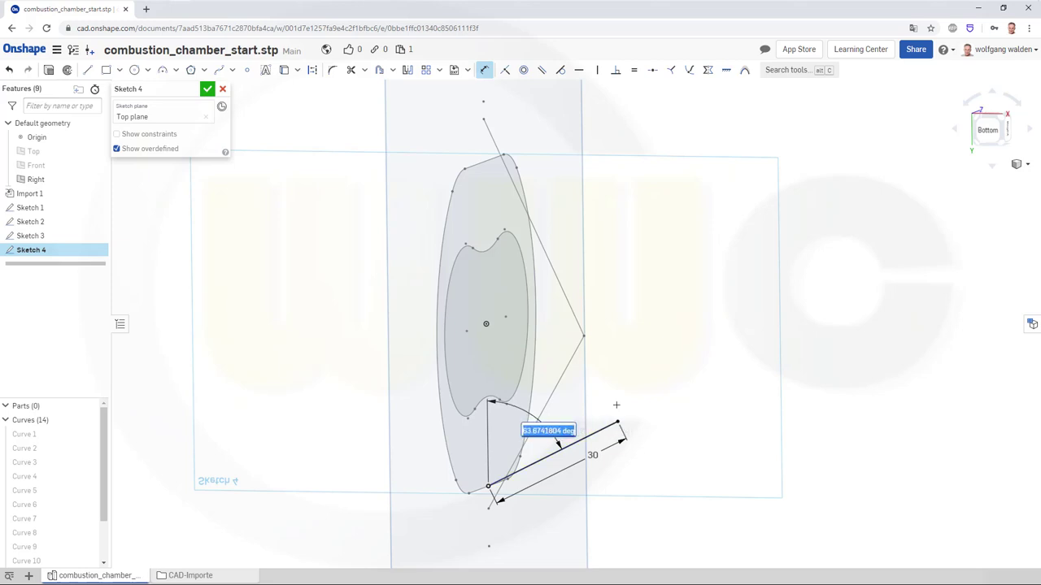
text(85)
key(Return)
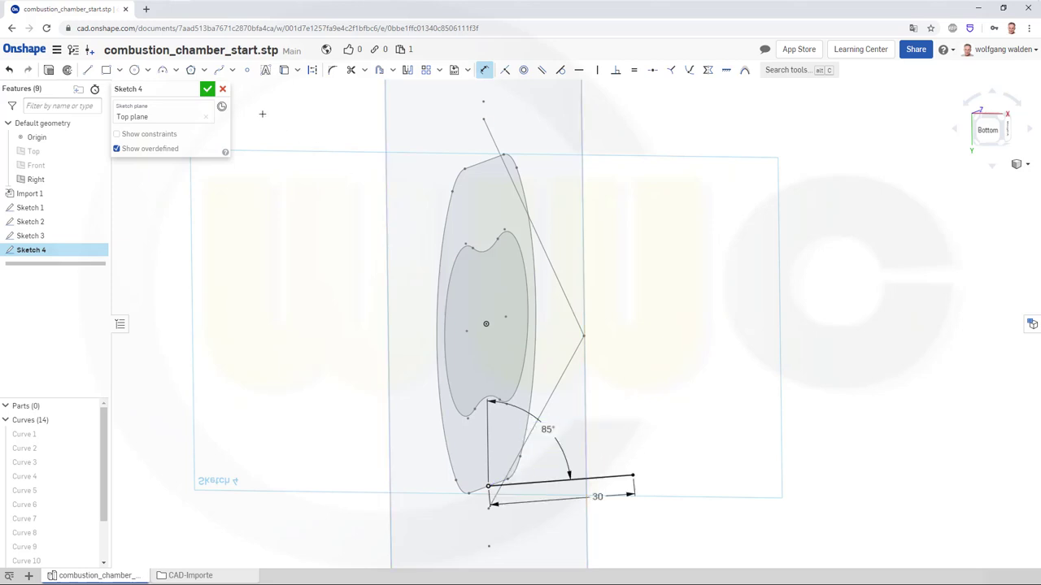
click(221, 89)
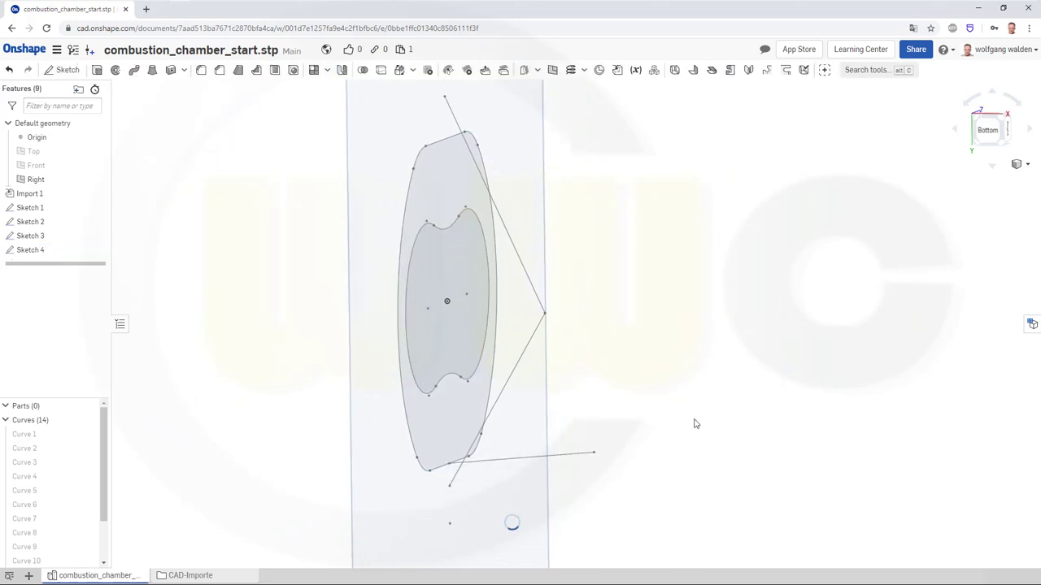
Step: Hide the Right plane so that only the sketches remain displayed
mouse_move(692, 420)
right_down()
mouse_move(618, 365)
mouse_move(718, 318)
mouse_move(765, 345)
mouse_move(727, 402)
mouse_move(575, 348)
right_up()
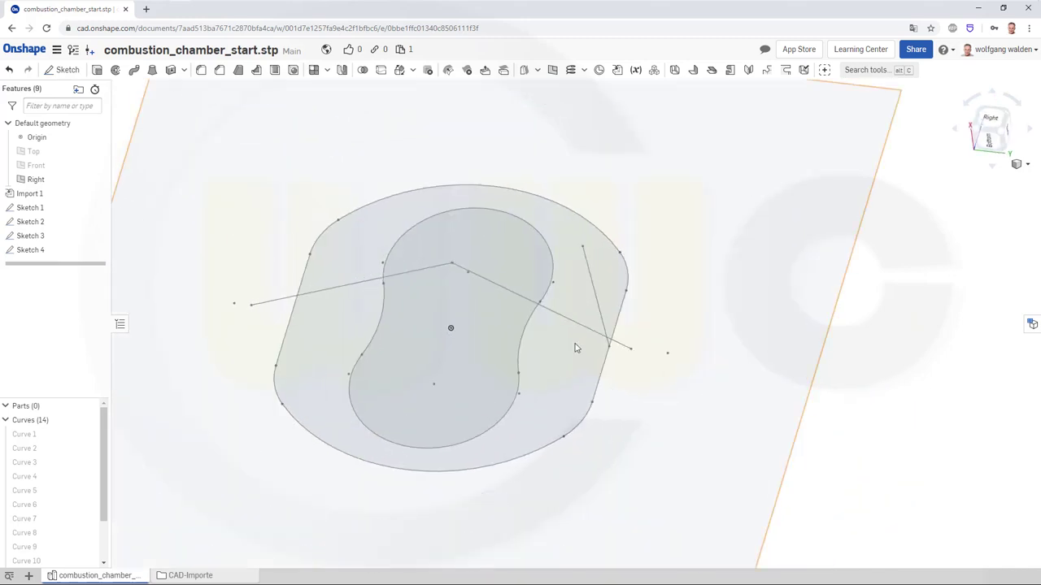
click(96, 179)
mouse_move(216, 260)
right_down()
mouse_move(281, 258)
mouse_move(234, 229)
right_up()
scroll(229, 231, up, 3)
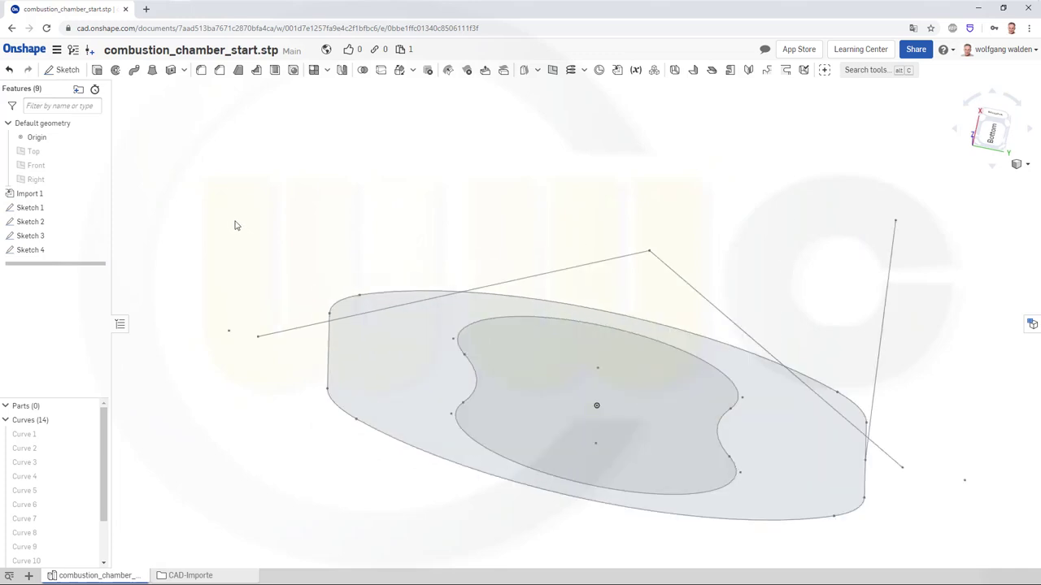
scroll(232, 226, down, 2)
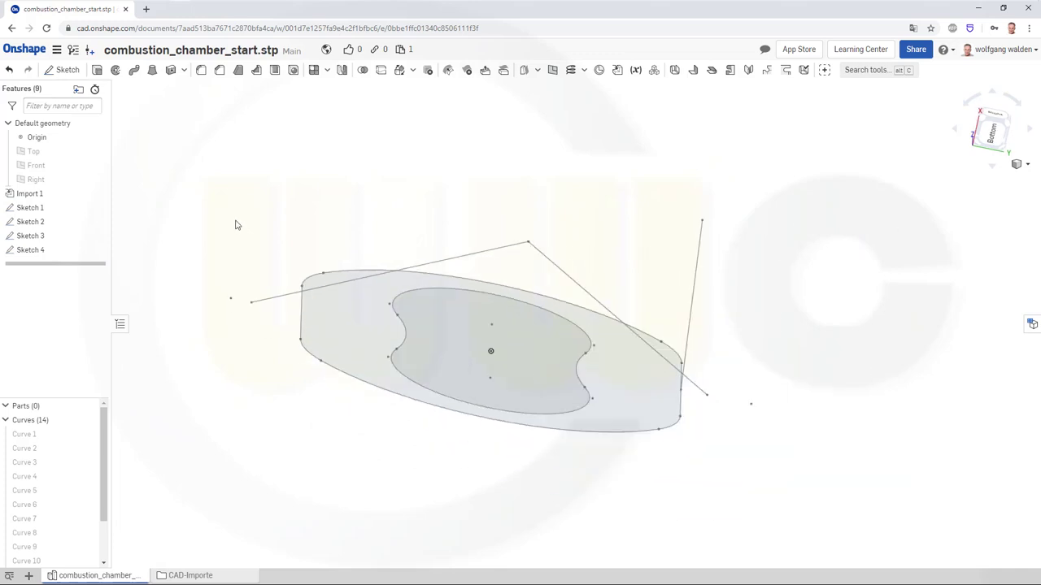
Step: Set up a surface sweep of the 30 mm line along the outer outline's adjoining short edge, corner arc and long arc
click(134, 70)
click(200, 103)
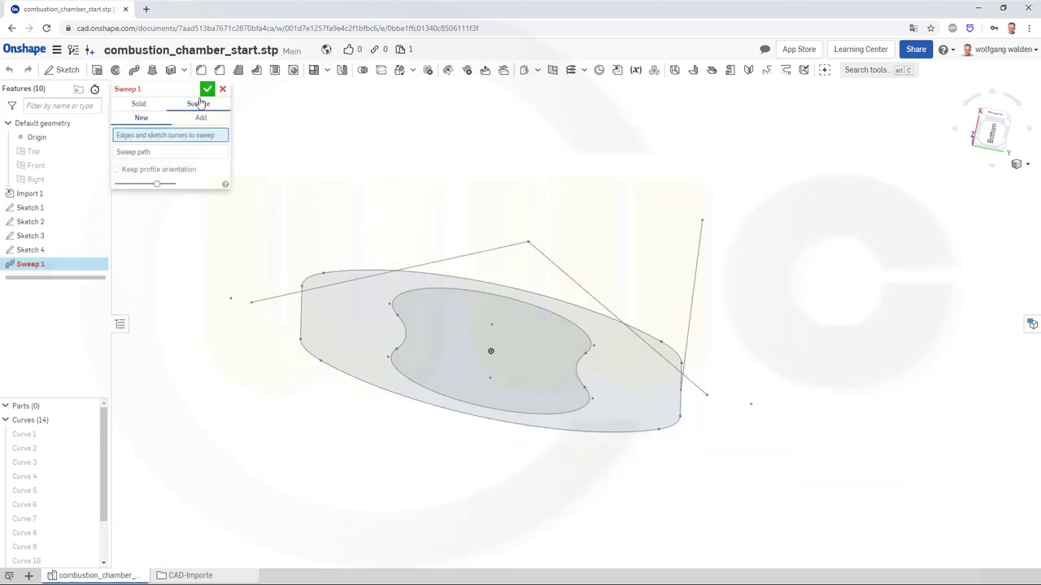
click(697, 254)
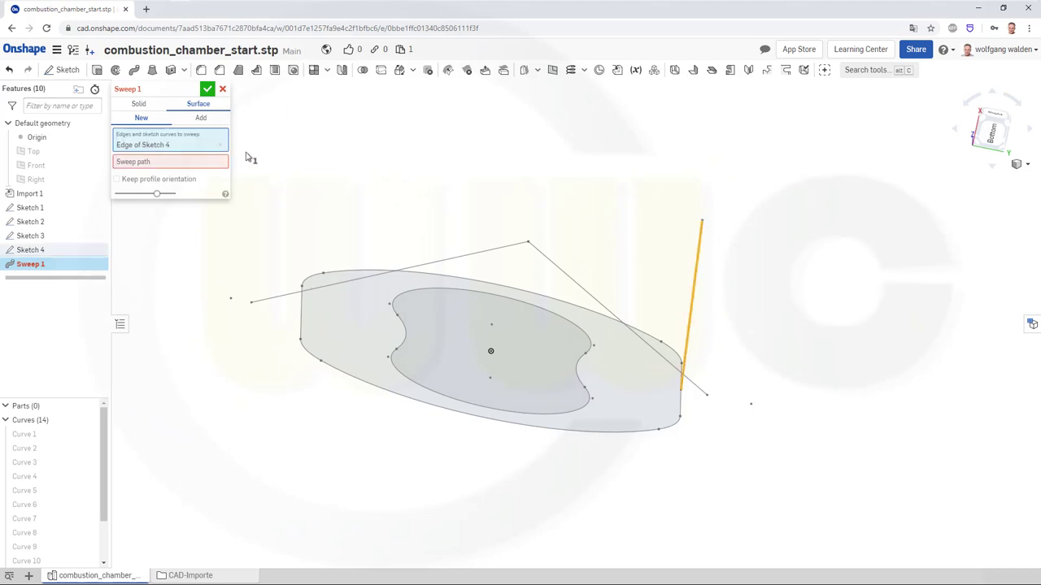
click(154, 161)
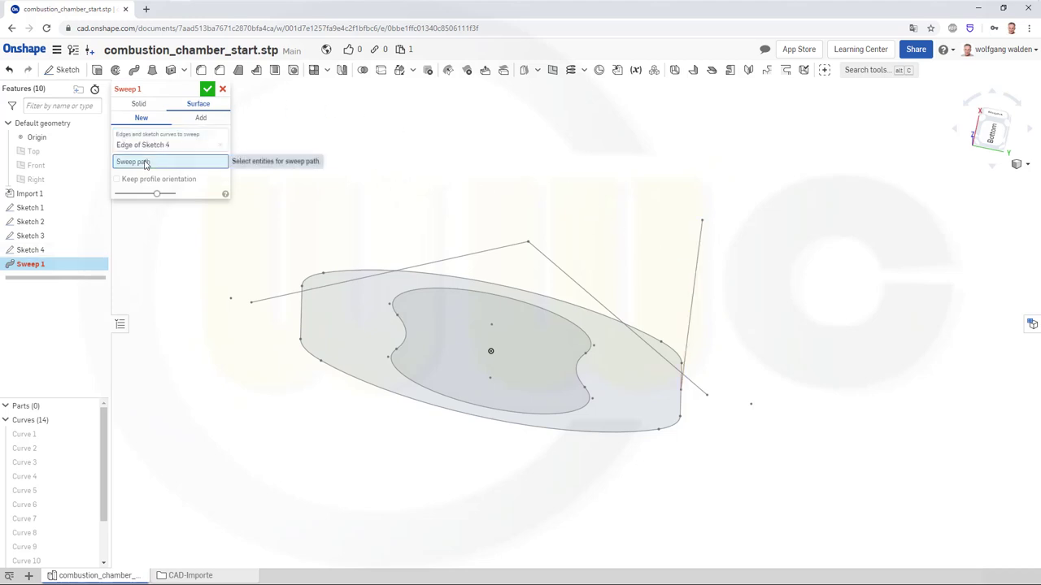
click(681, 411)
click(671, 431)
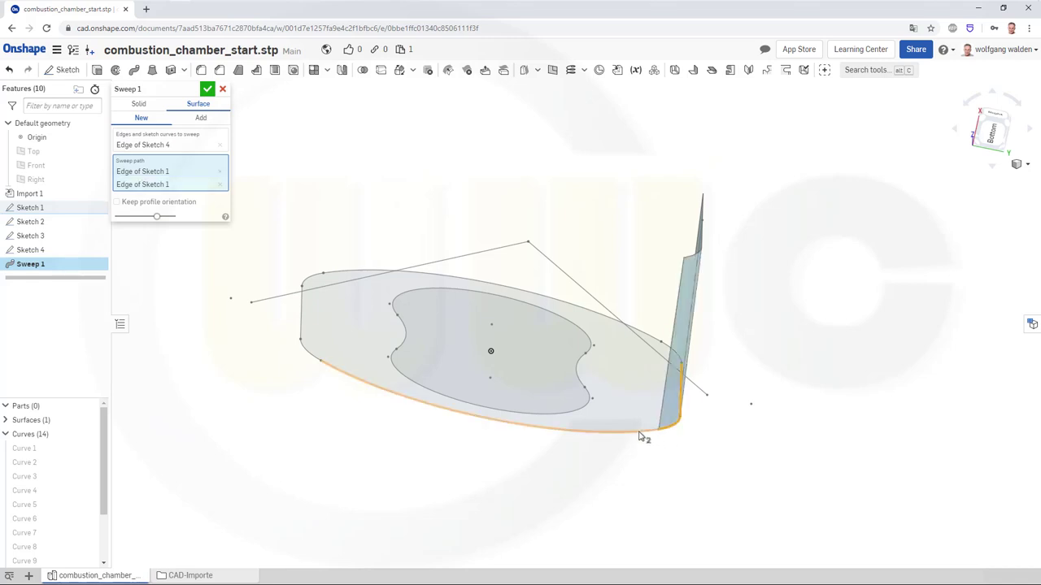
click(639, 437)
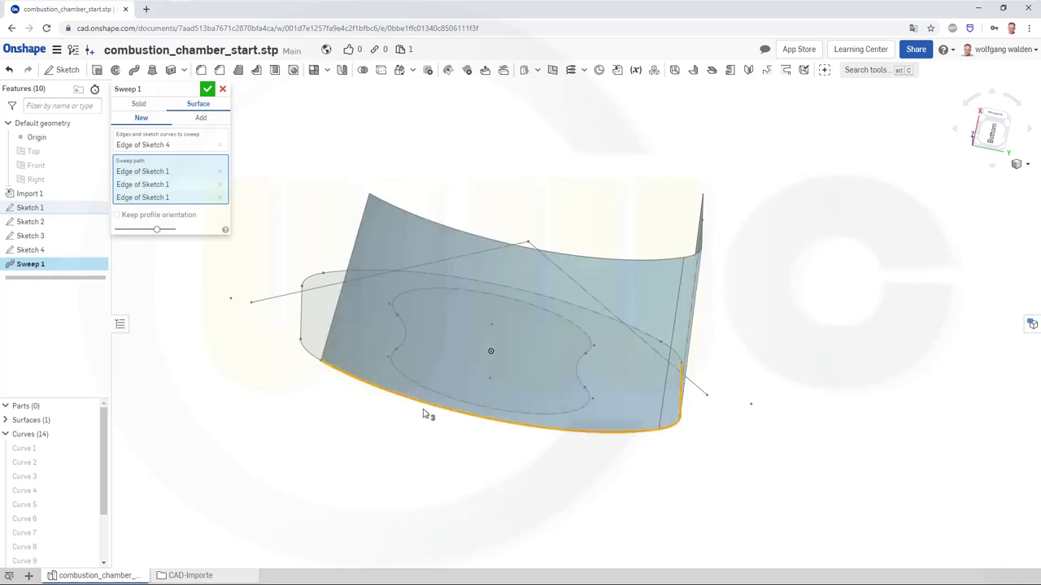
Step: Add the outer outline's remaining edges to the sweep path to close the loop, and create the swept wall surface
click(306, 340)
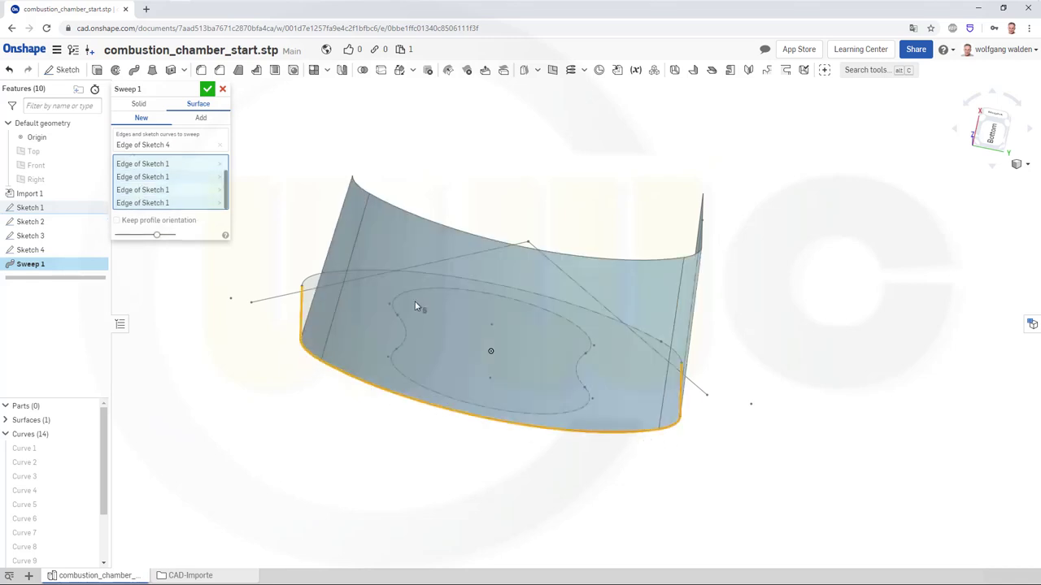
middle_drag(429, 302, 386, 342)
right_drag(385, 341, 391, 196)
click(394, 168)
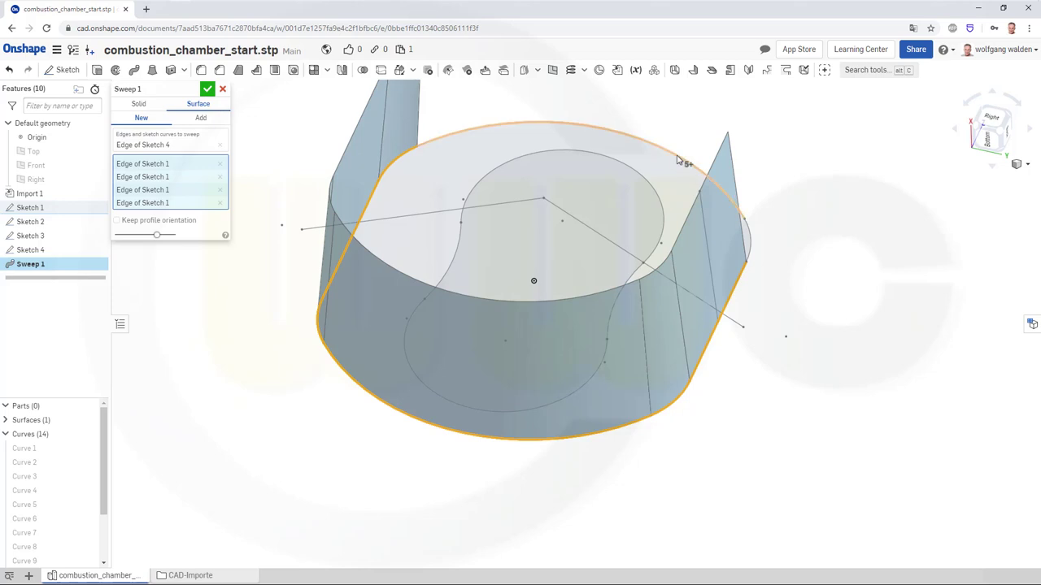
click(680, 159)
click(752, 243)
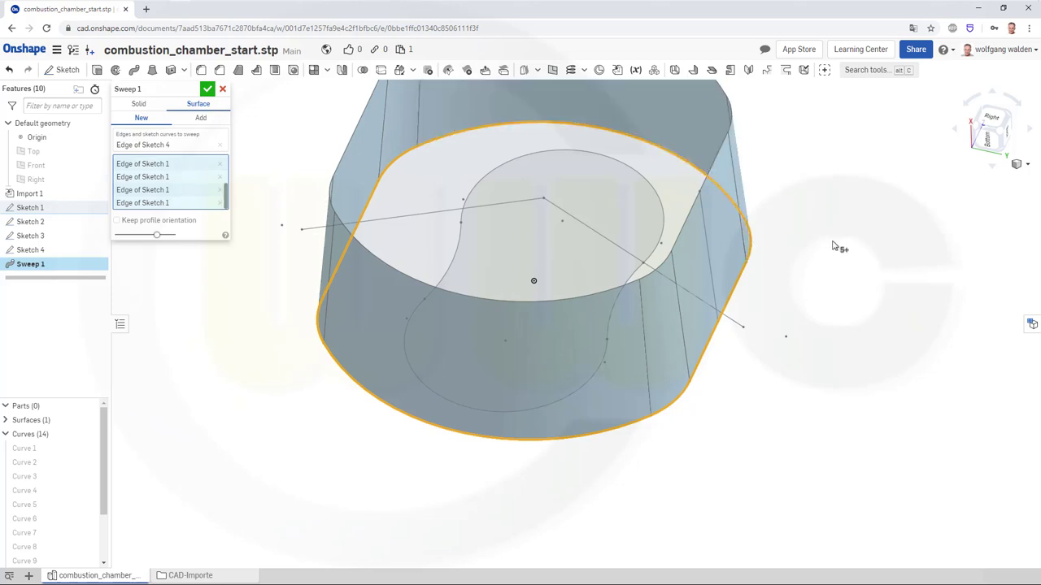
click(208, 90)
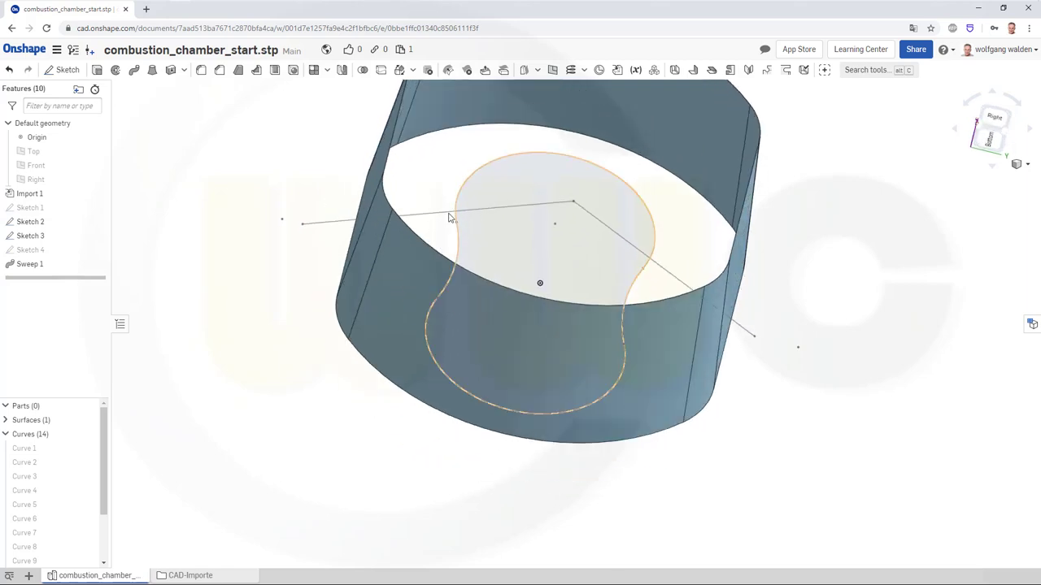
Step: Set up a symmetric surface extrusion of the two straight roof lines that meet at the ridge
mouse_move(540, 221)
right_down()
mouse_move(488, 216)
mouse_move(511, 203)
mouse_move(560, 237)
mouse_move(488, 281)
mouse_move(495, 249)
mouse_move(507, 284)
mouse_move(497, 305)
right_up()
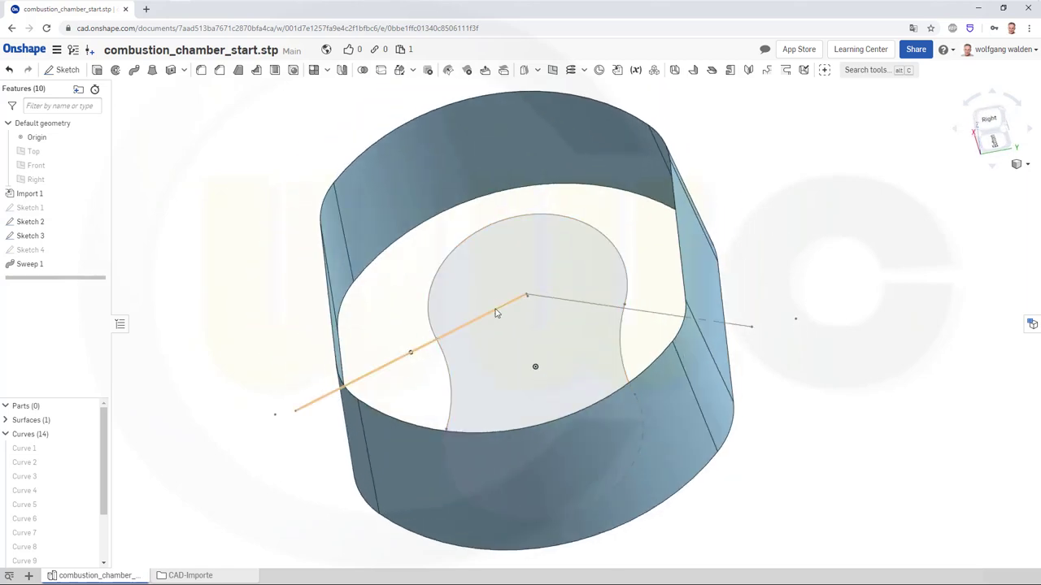
click(97, 69)
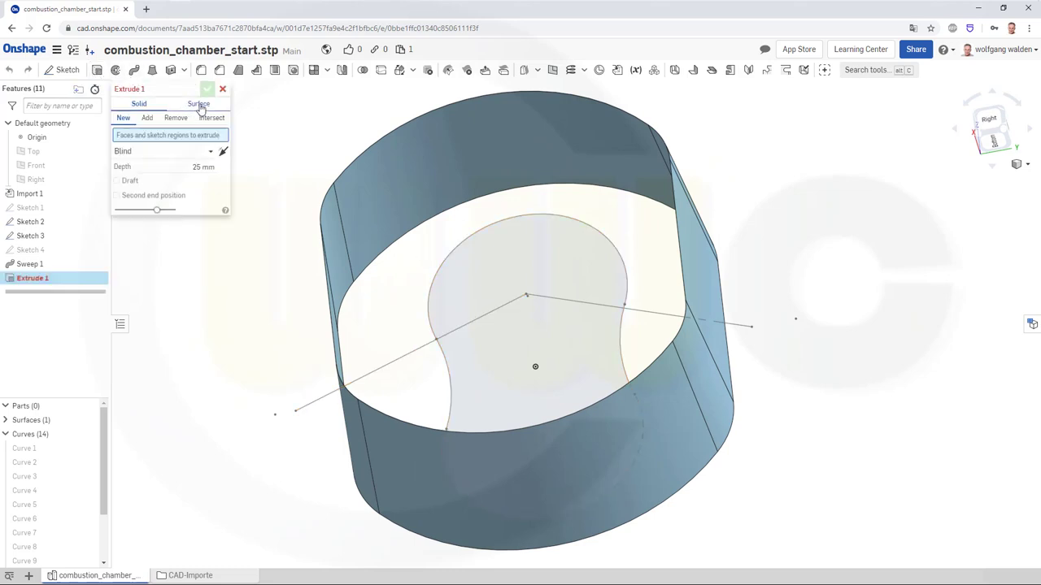
click(199, 104)
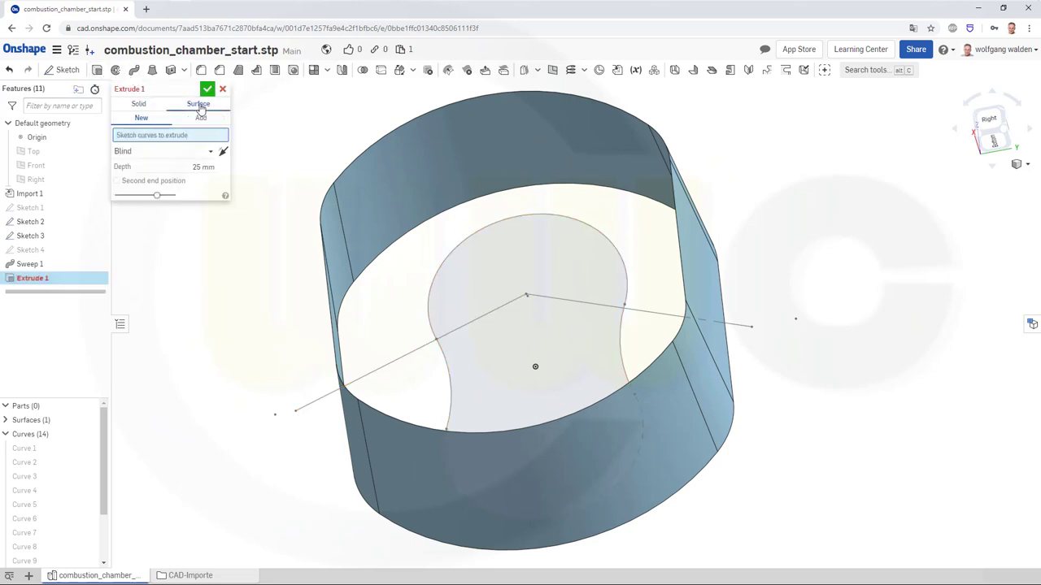
click(481, 319)
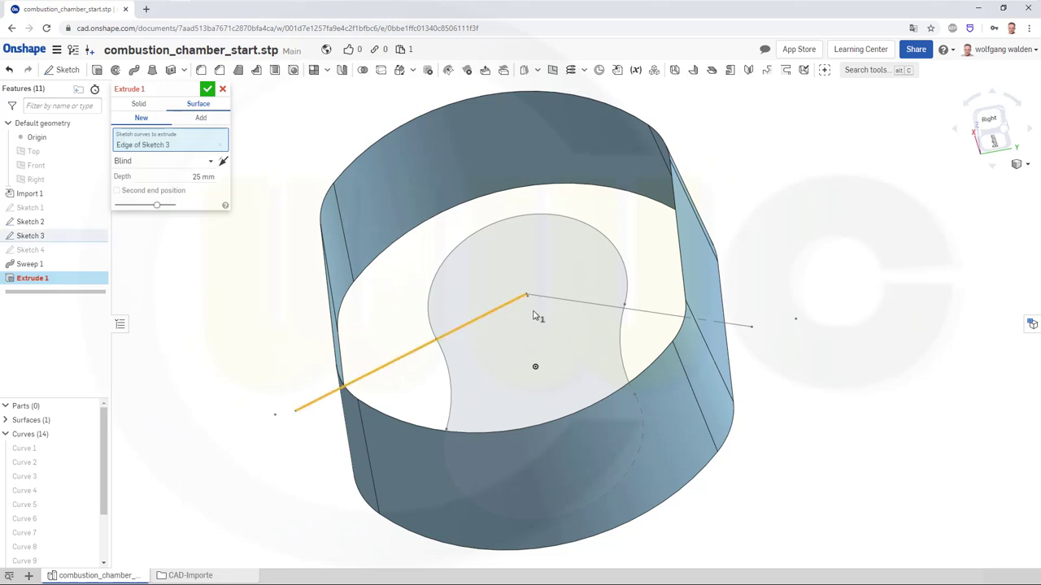
click(580, 303)
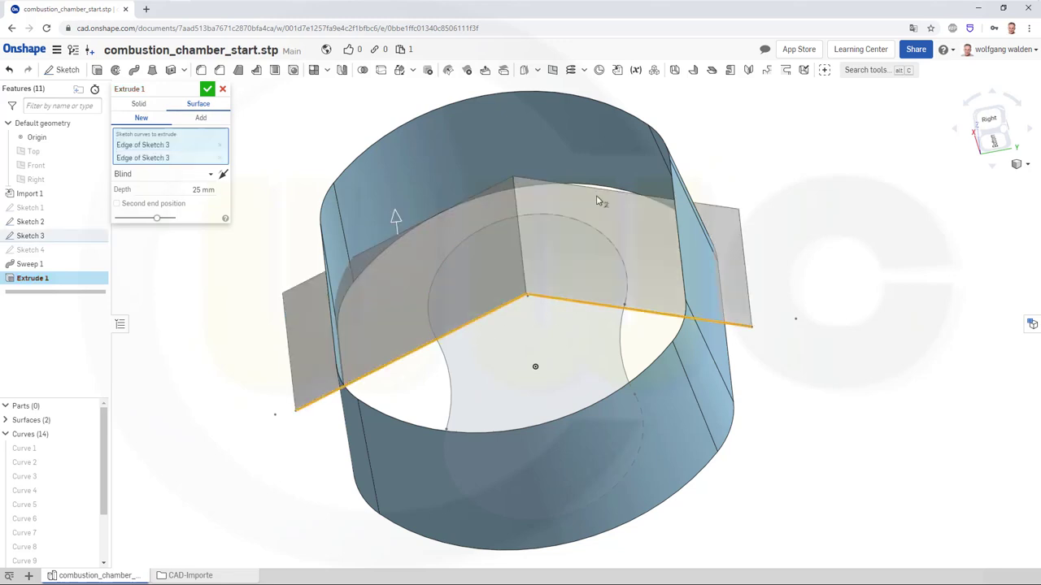
click(213, 177)
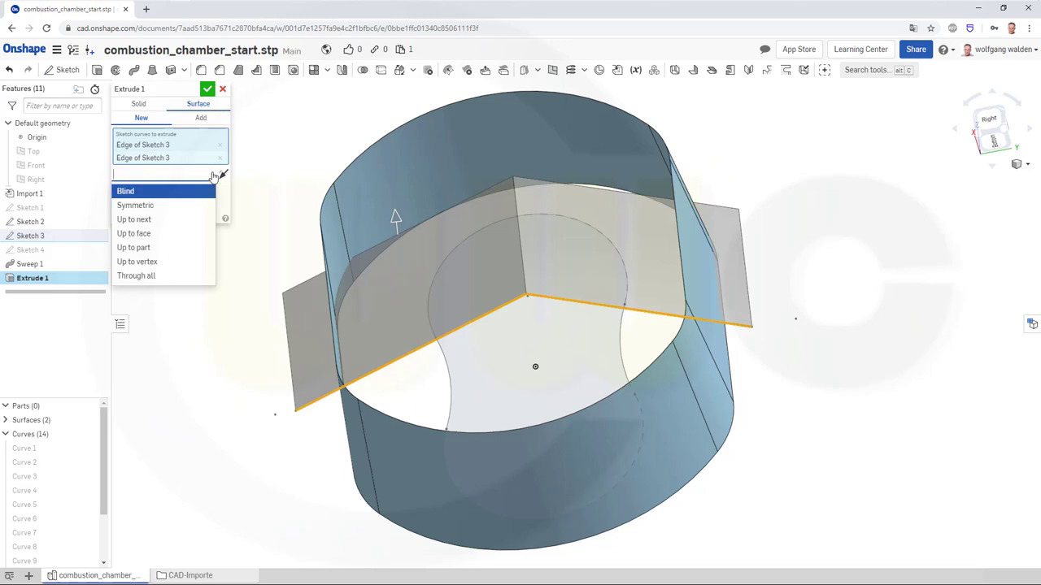
click(184, 205)
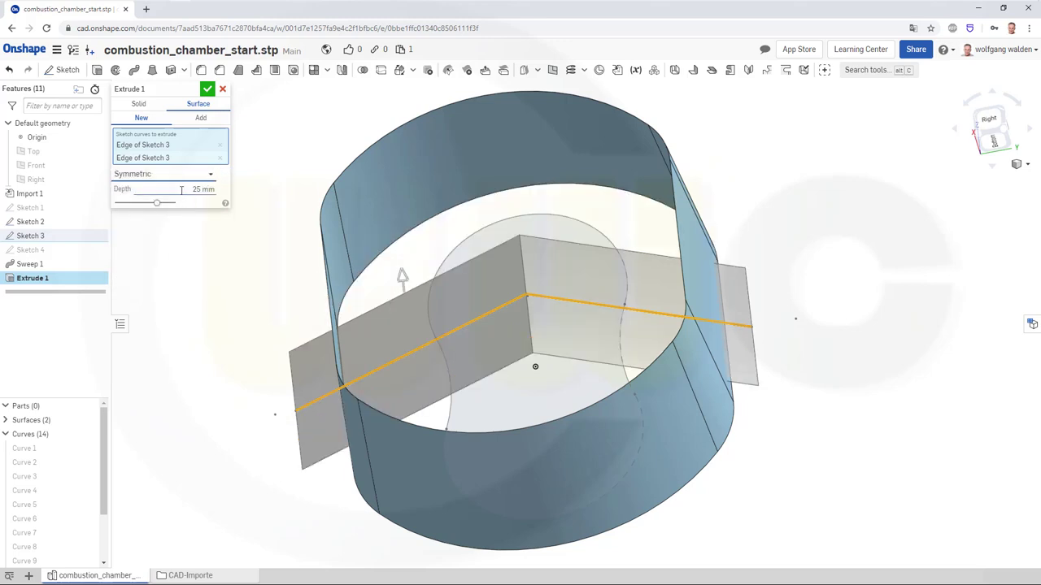
right_drag(305, 254, 249, 238)
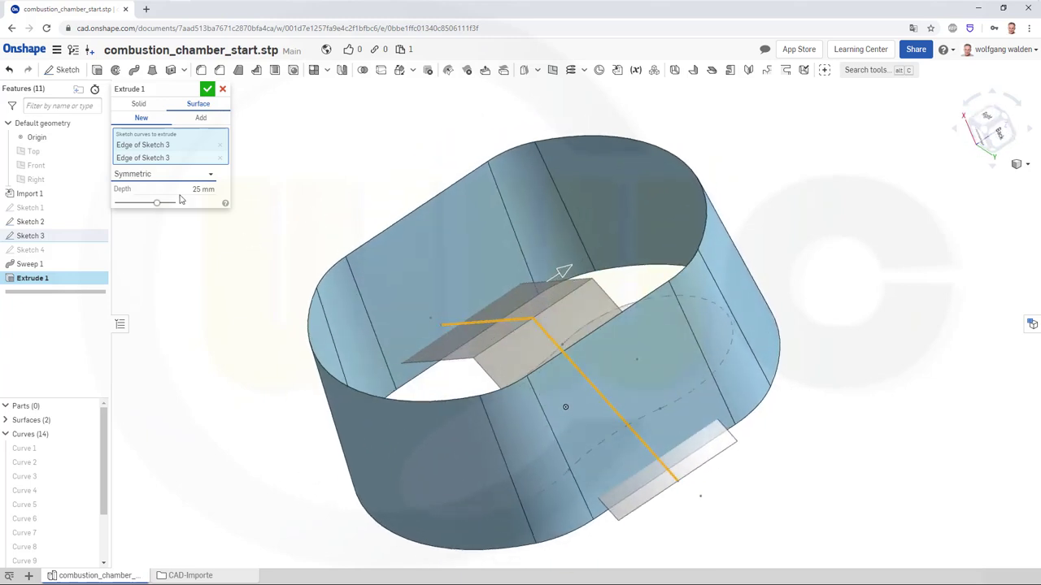
Step: Set the roof extrusion's symmetric depth to 80 mm and create the surface
click(179, 189)
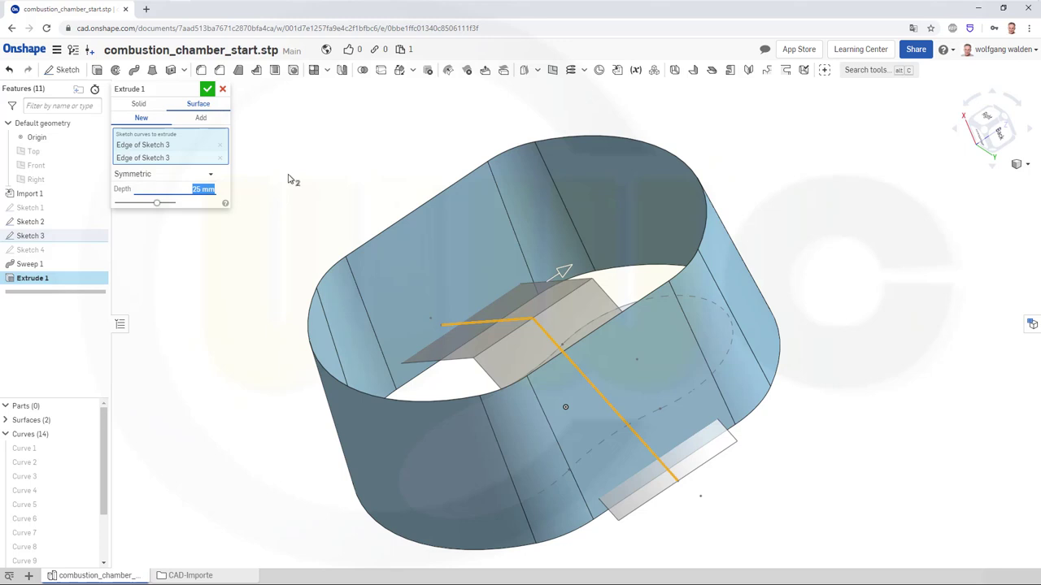
text(40)
key(Return)
click(210, 187)
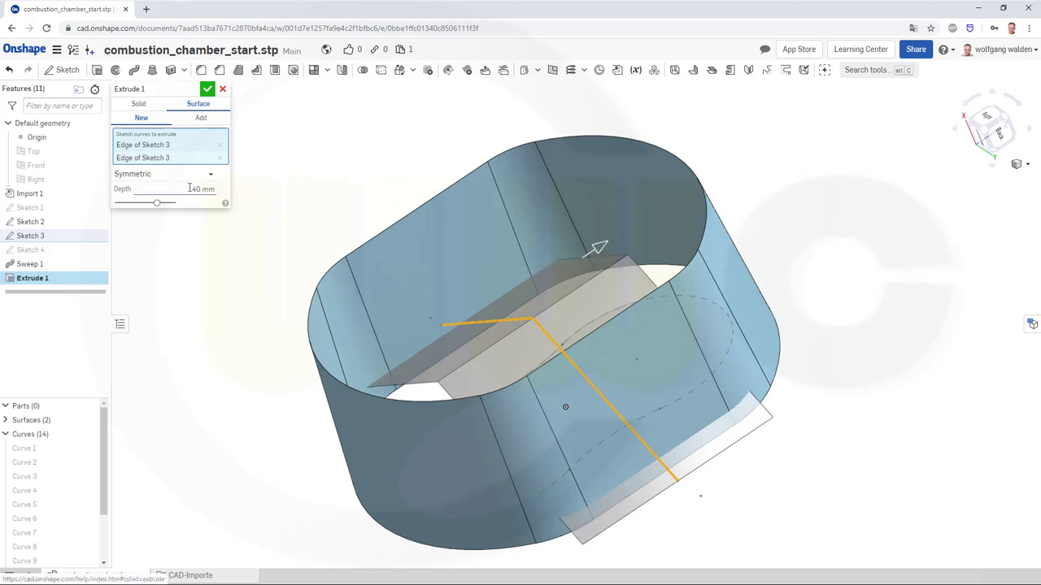
text(80)
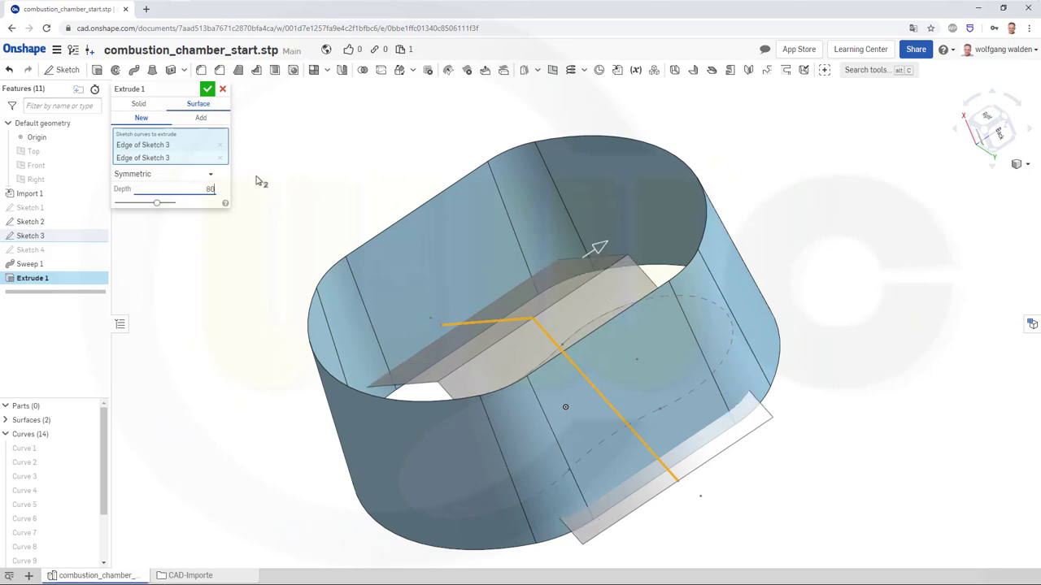
key(Return)
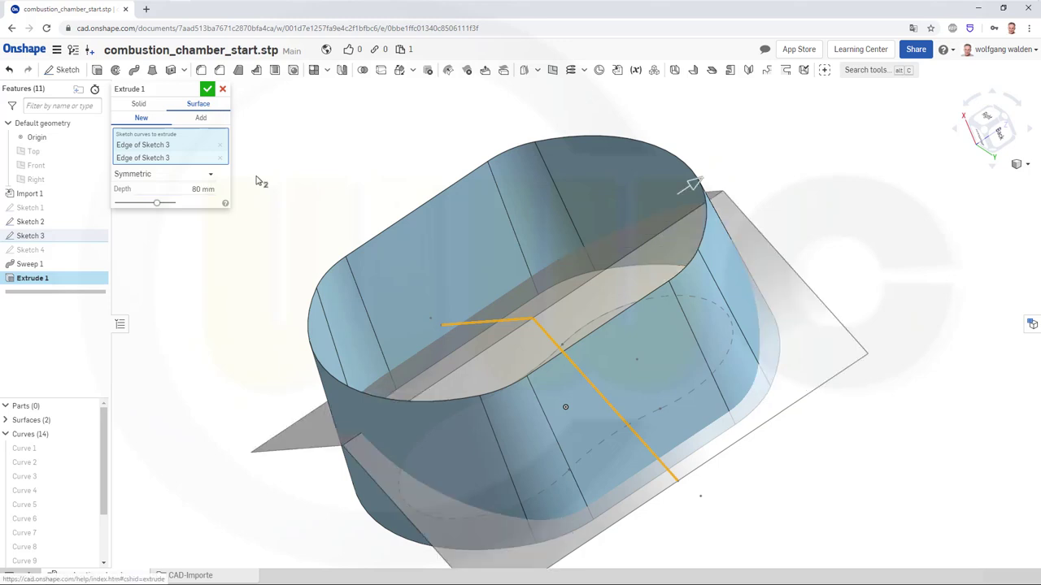
click(209, 89)
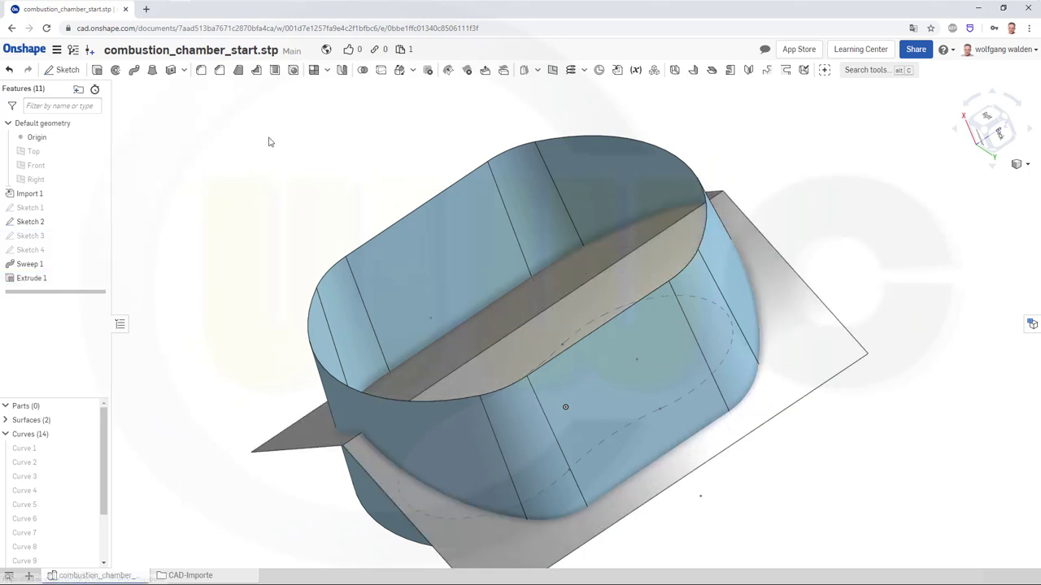
Step: Fillet the ridge edge between the two roof surfaces with a 5 mm radius
right_drag(357, 248, 262, 122)
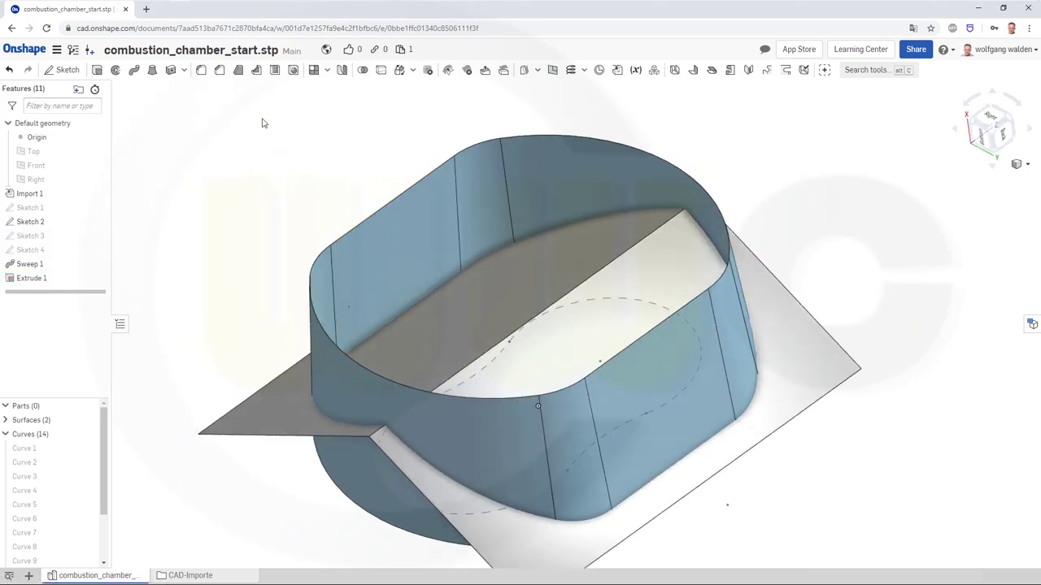
click(201, 70)
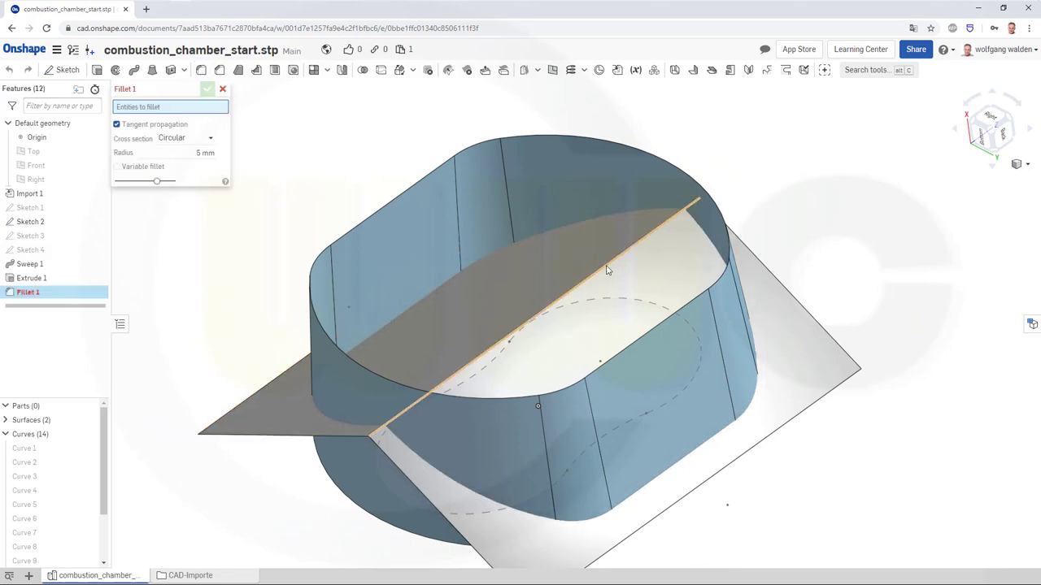
click(607, 268)
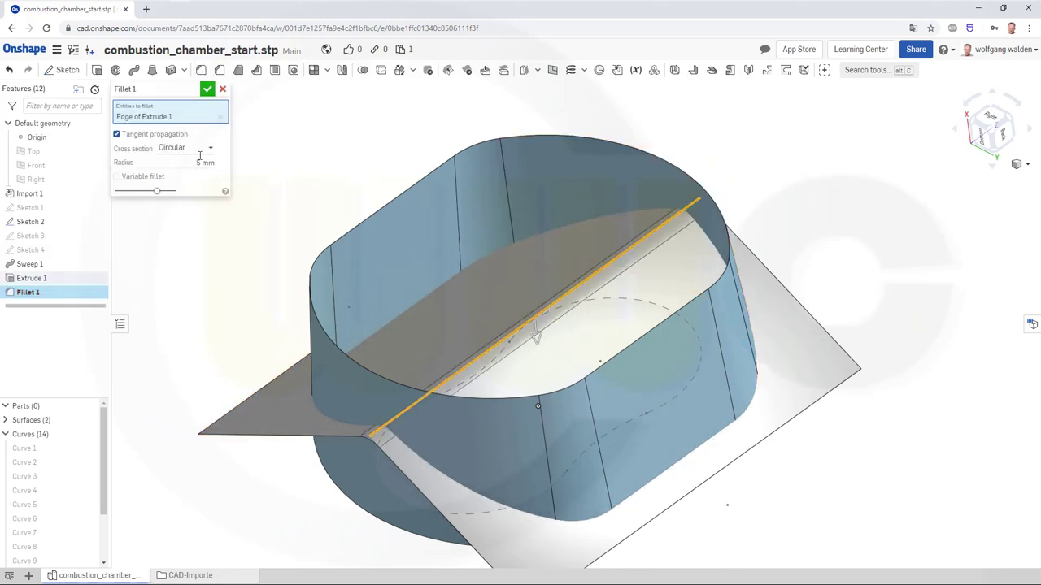
click(207, 88)
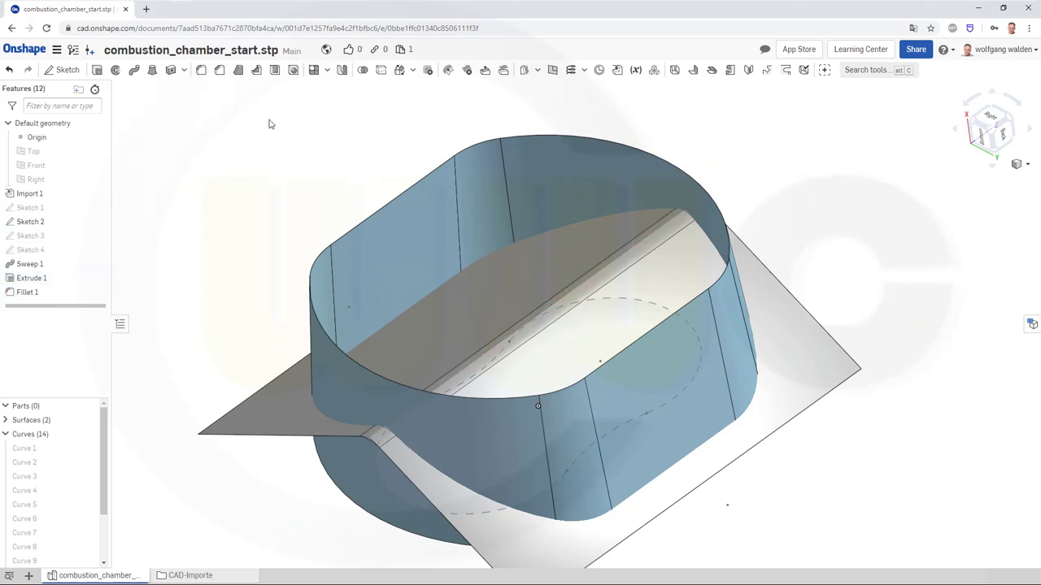
Step: Split the roof surface with the swept wall, keeping the tool surface, and hide the roof portion outside the wall
right_drag(316, 182, 294, 245)
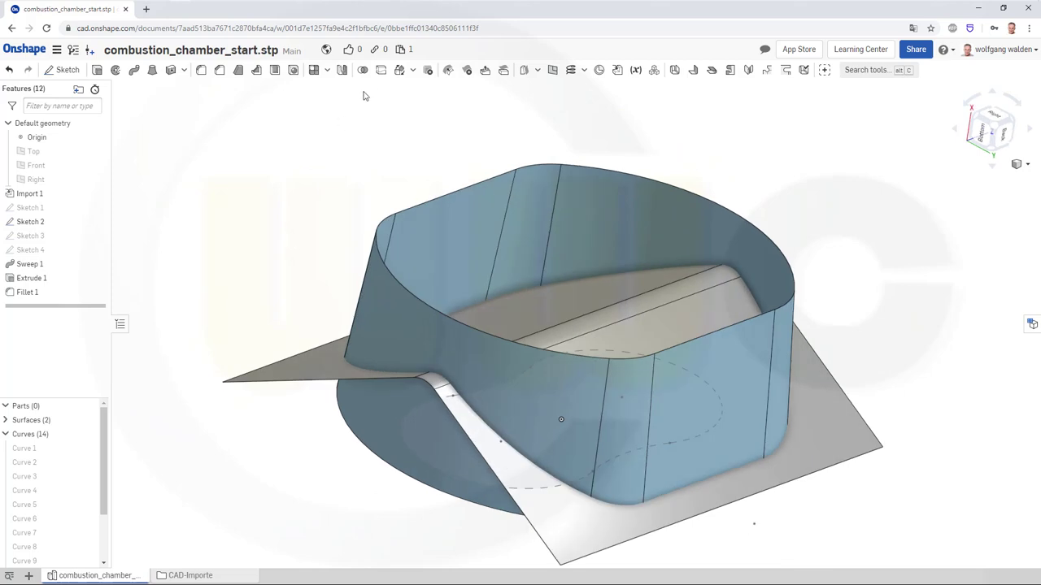
click(380, 70)
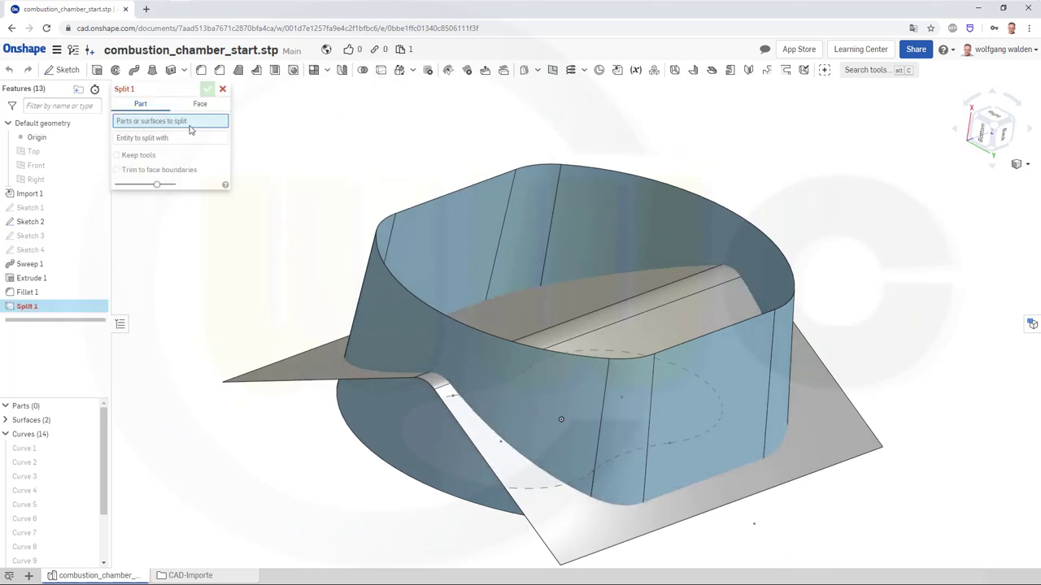
click(831, 409)
click(200, 149)
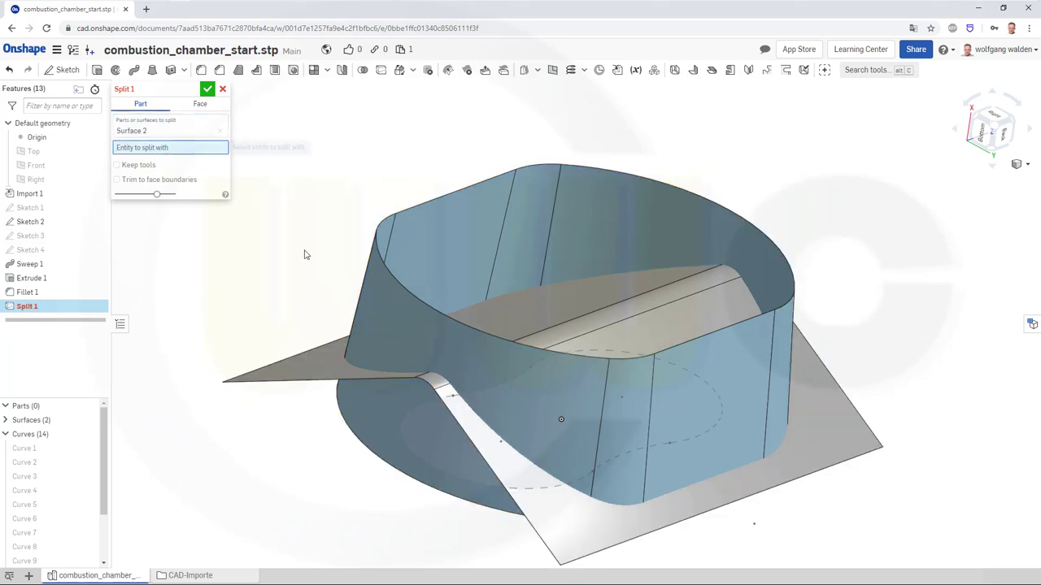
click(403, 327)
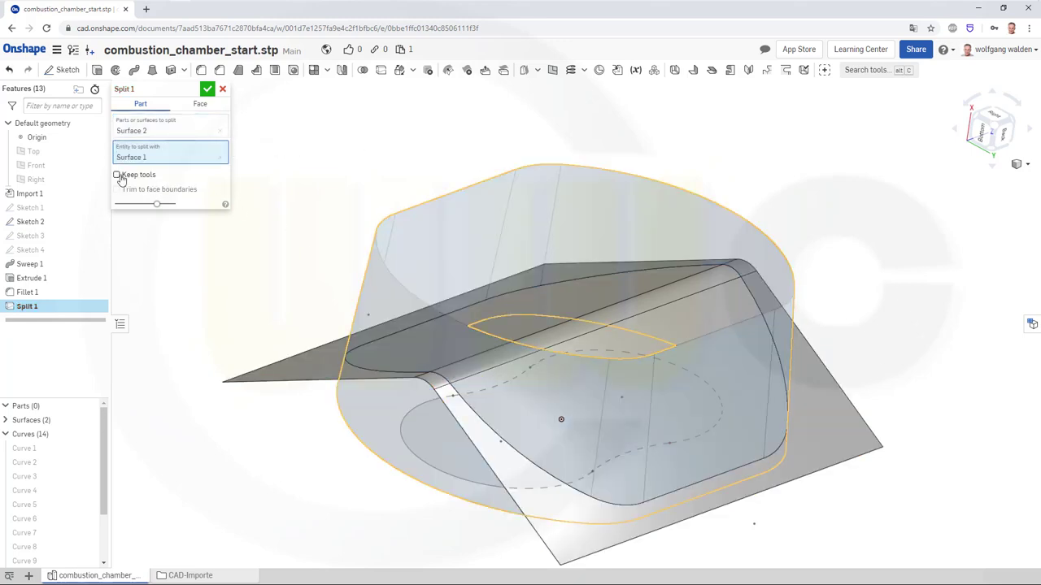
click(209, 90)
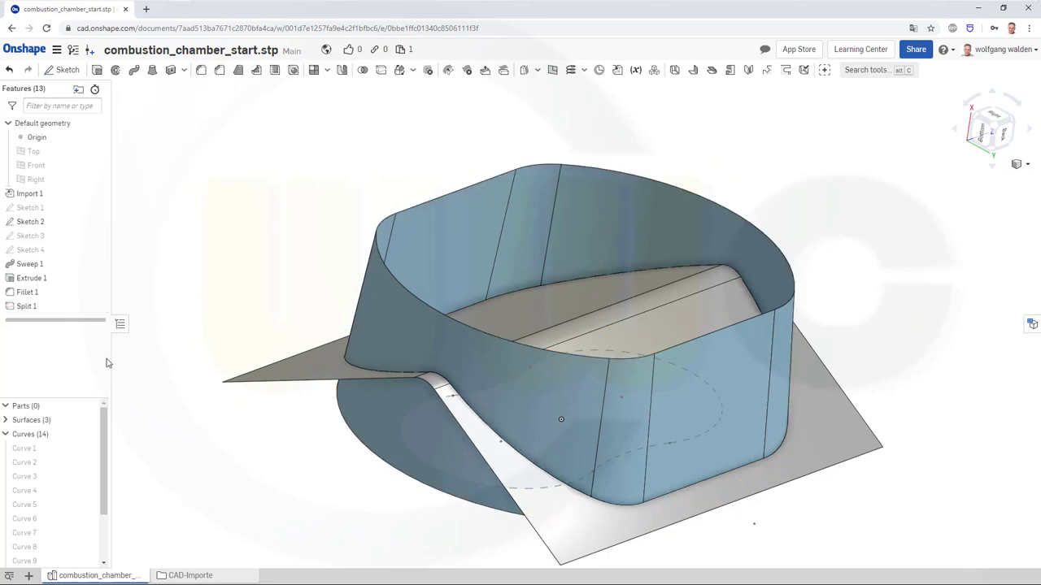
click(6, 423)
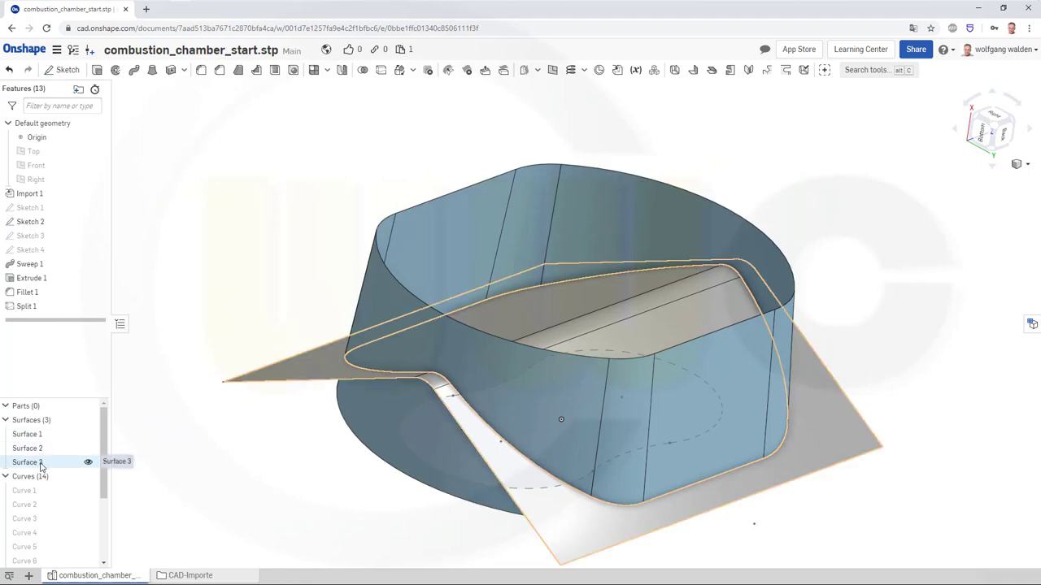
click(88, 462)
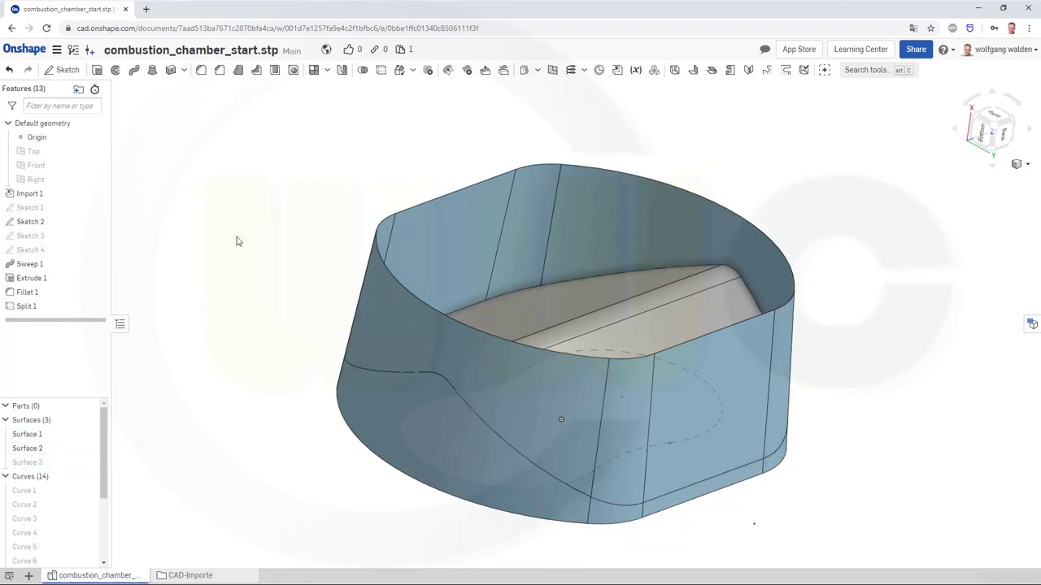
Step: Split the swept wall with the trimmed roof surface, keeping the tool, and hide the wall portion above the roof
click(400, 71)
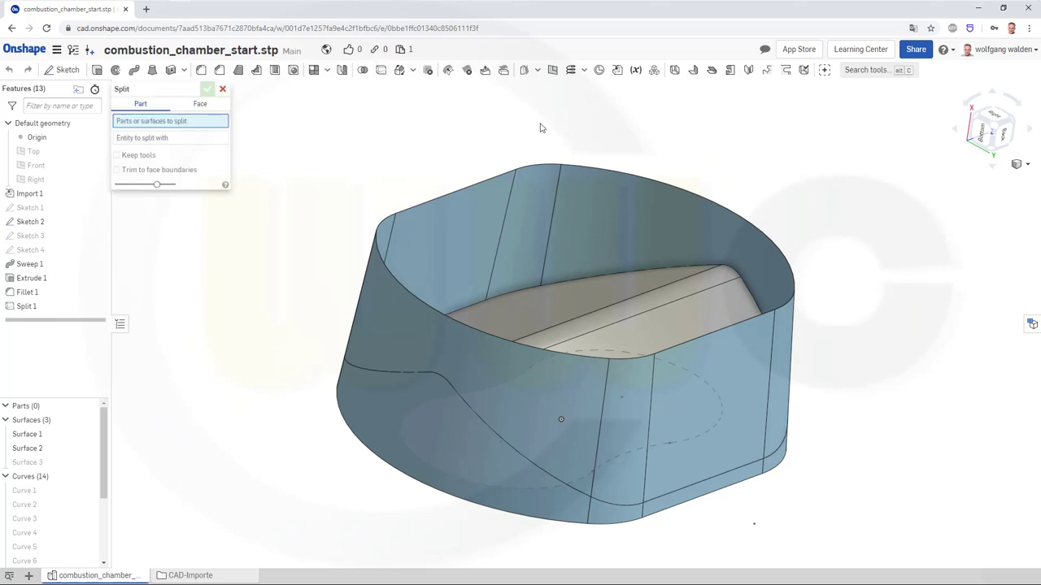
click(580, 235)
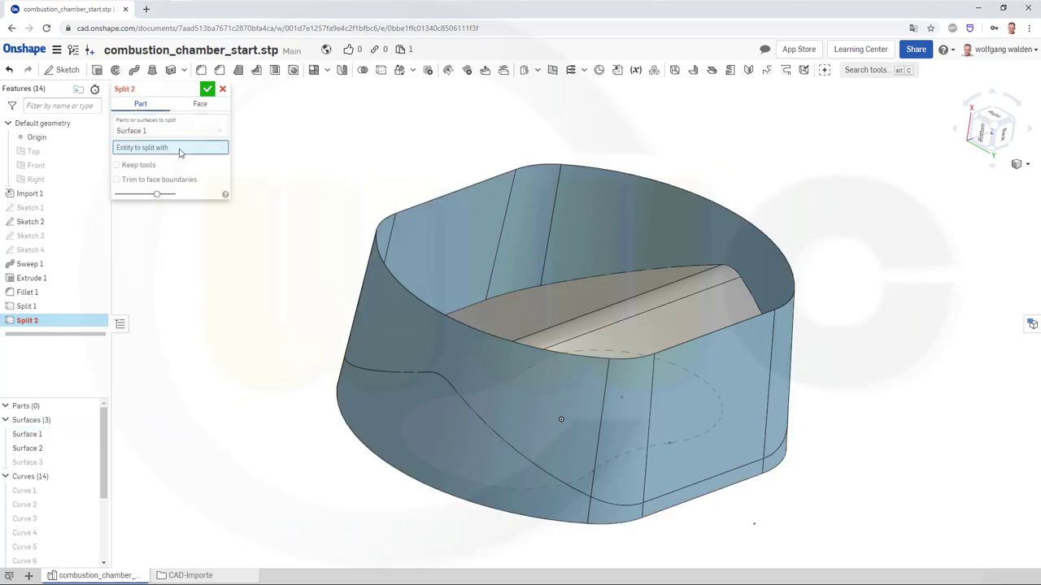
click(557, 305)
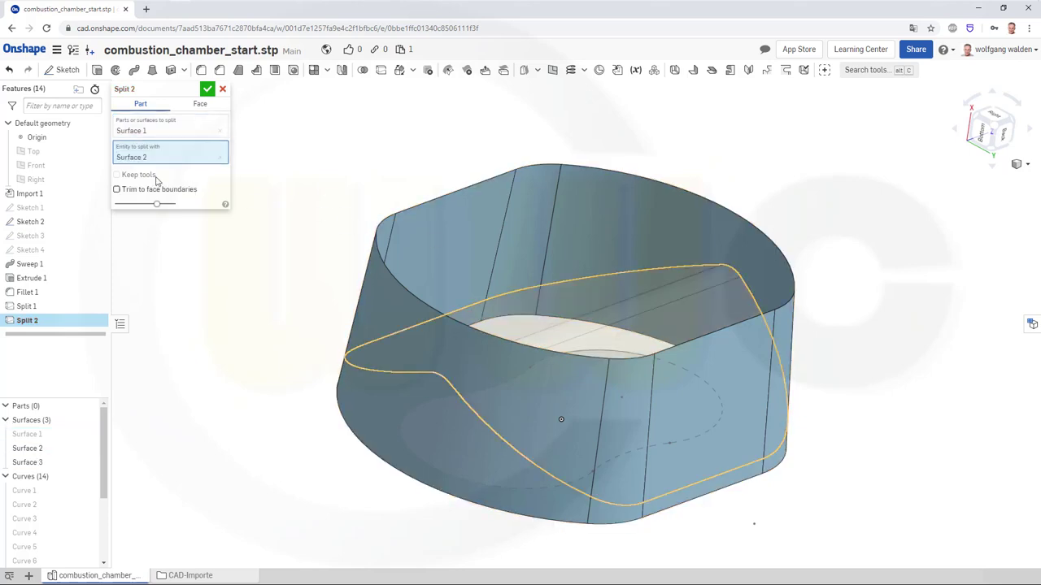
click(117, 177)
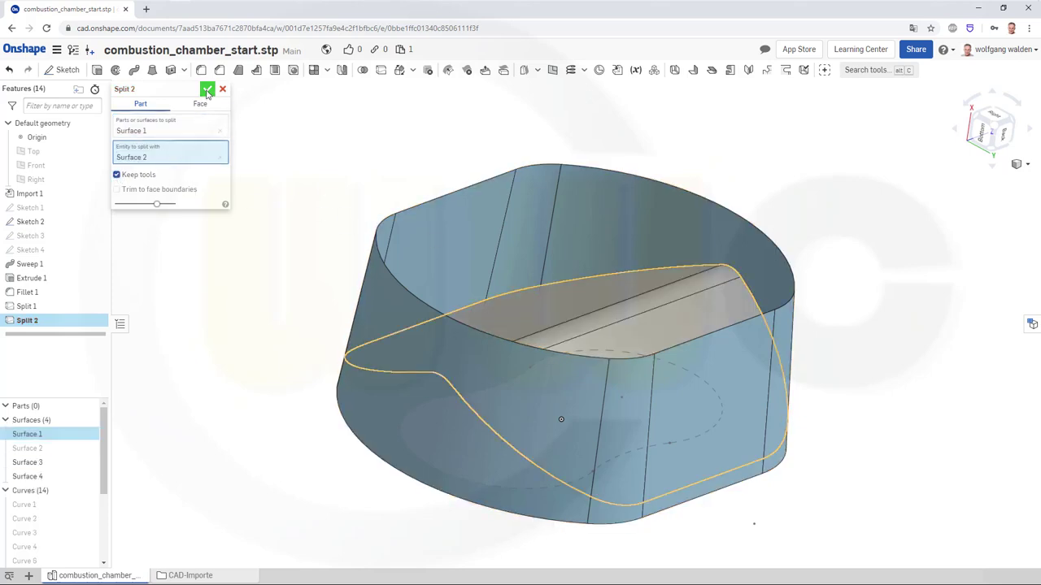
click(207, 89)
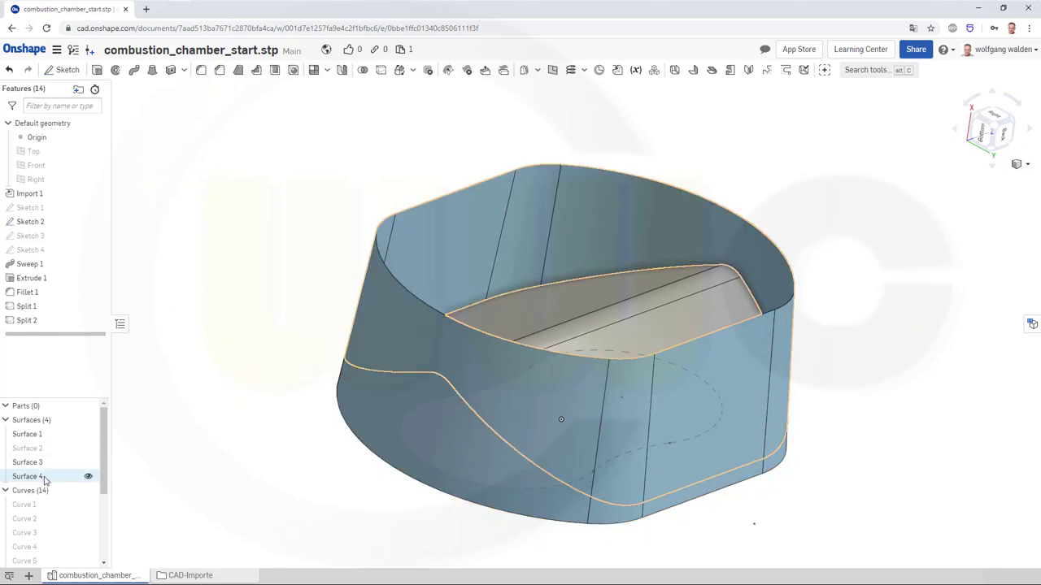
click(87, 475)
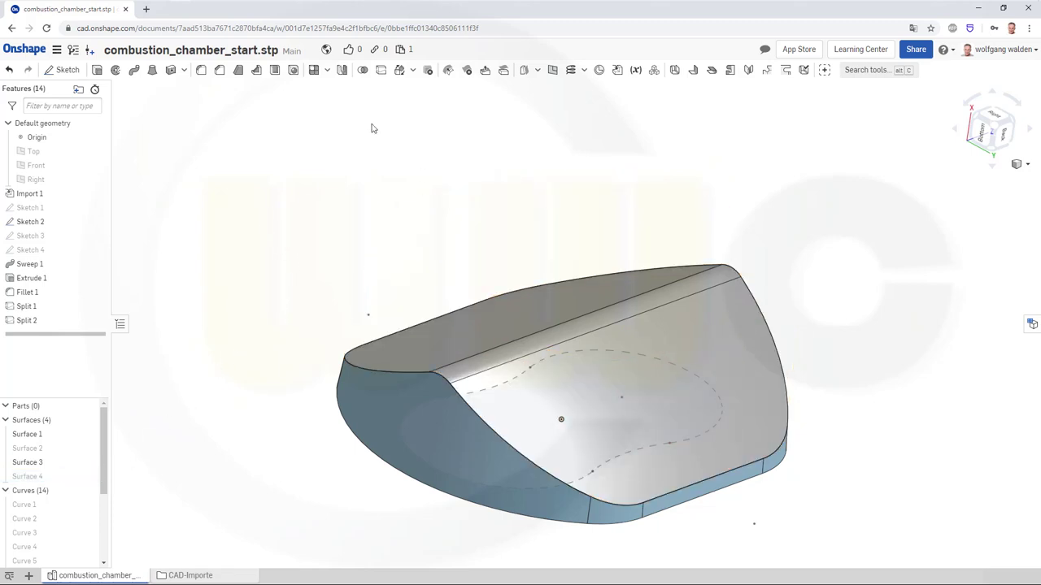
Step: Join the lower wall surface and the trimmed roof surface with a Boolean union
click(363, 70)
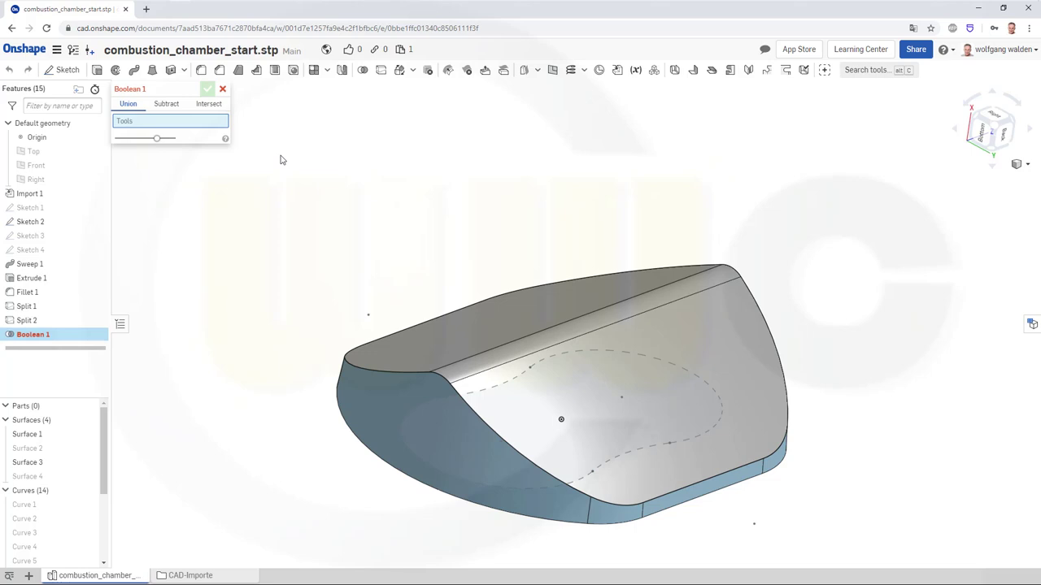
click(381, 414)
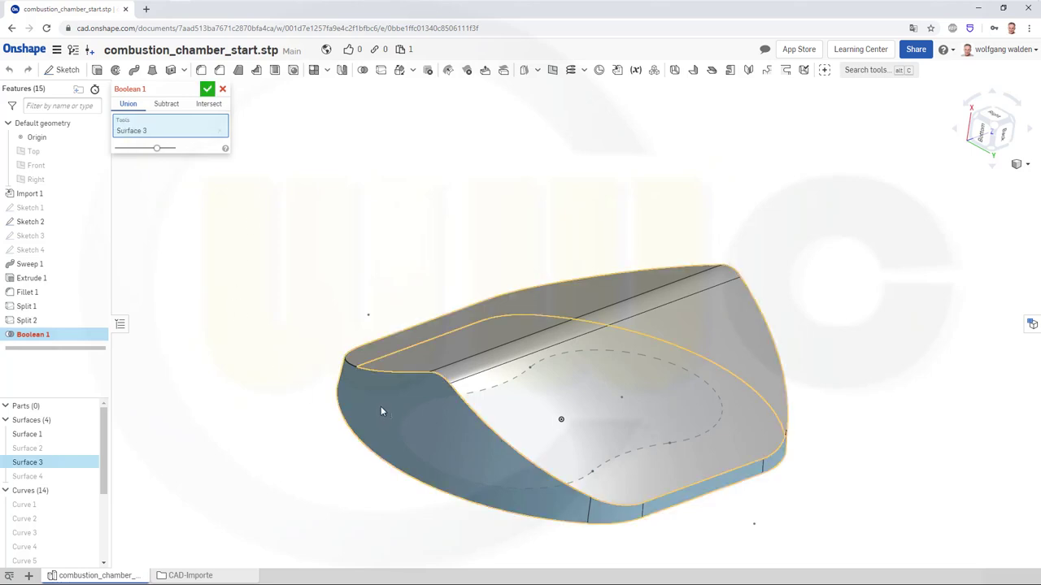
click(574, 395)
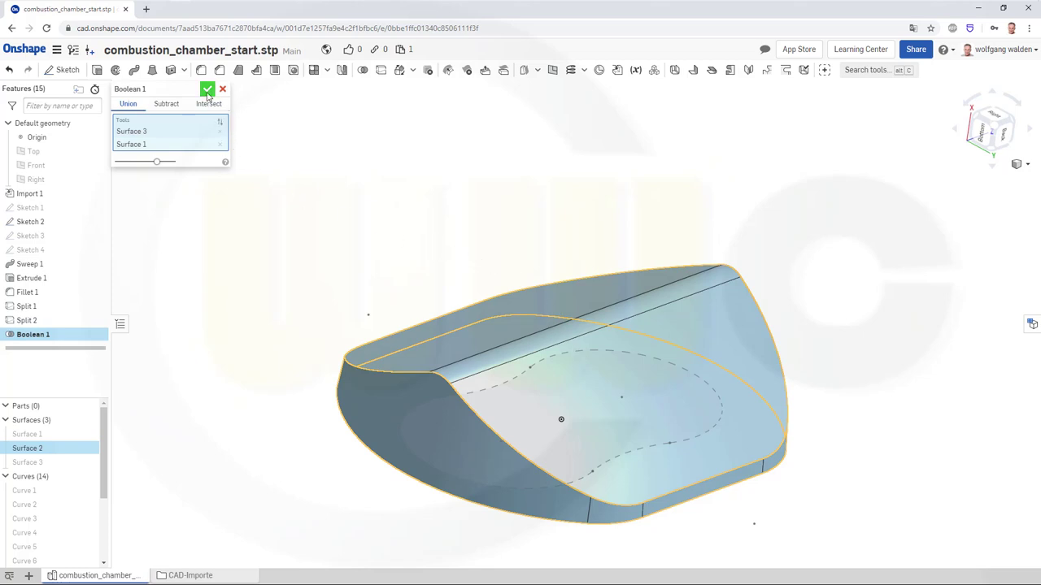
click(208, 90)
mouse_move(453, 221)
right_down()
mouse_move(495, 214)
mouse_move(448, 230)
mouse_move(461, 227)
right_up()
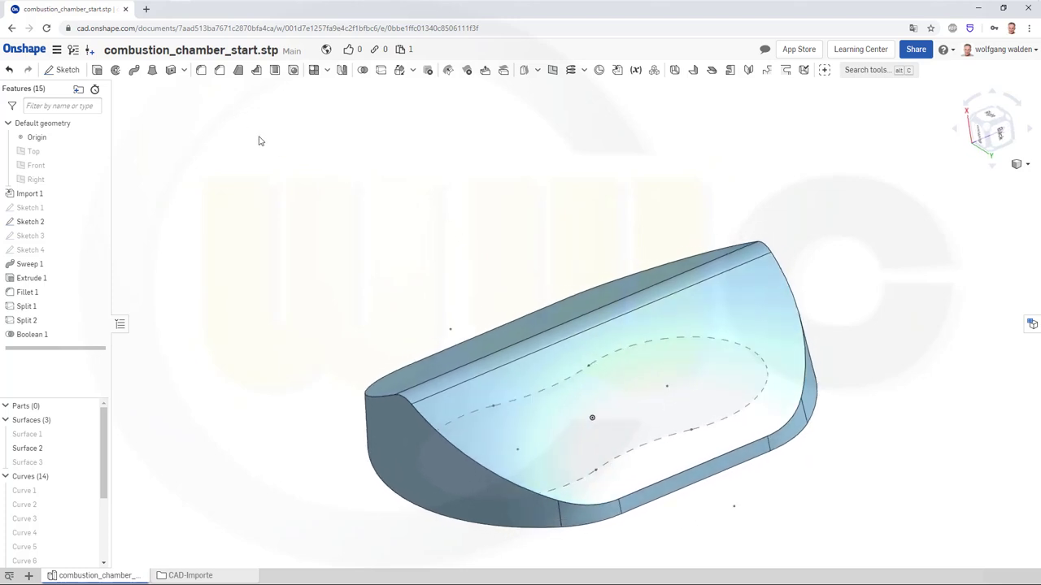
right_drag(277, 142, 297, 161)
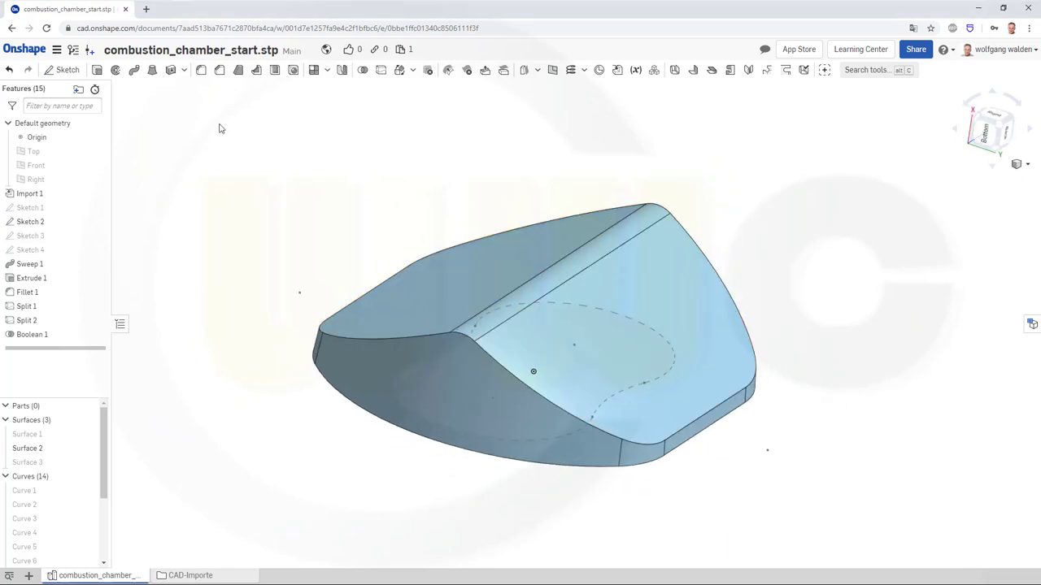
Step: Start a variable fillet with a 1 mm base radius on the edge chain between the side wall and the roof
click(200, 70)
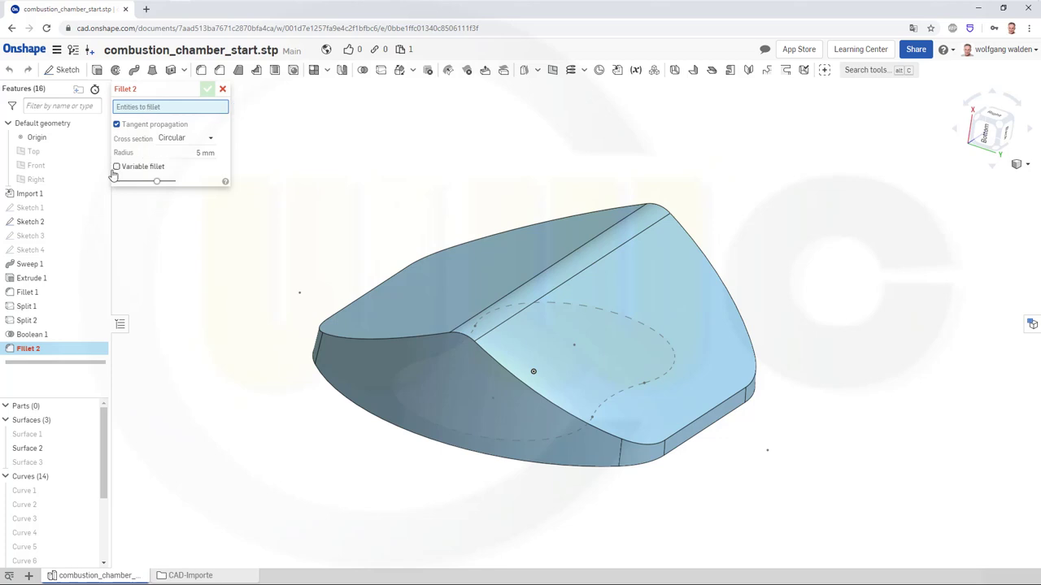
click(116, 168)
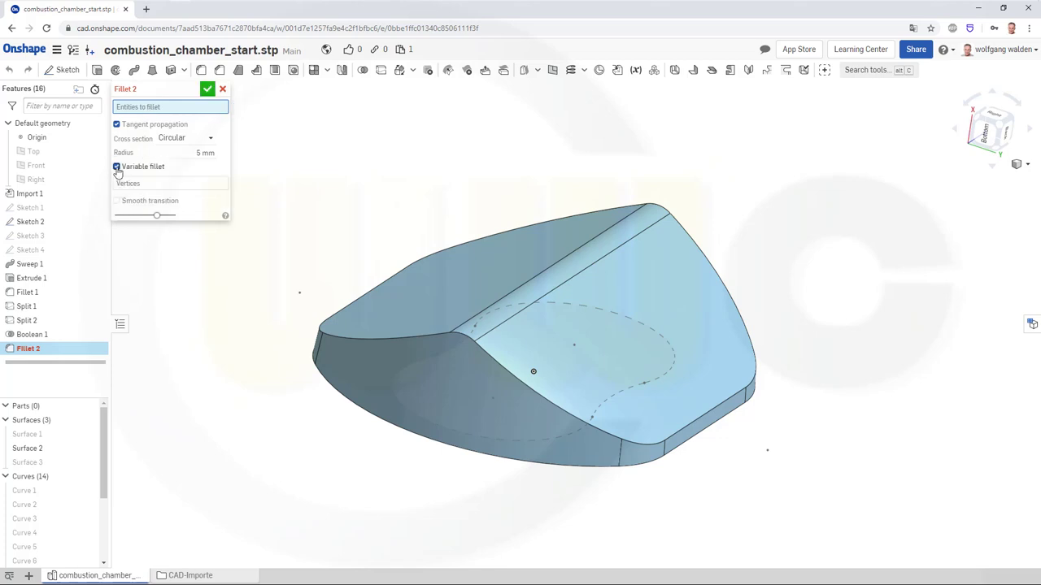
click(188, 151)
text(1)
key(Return)
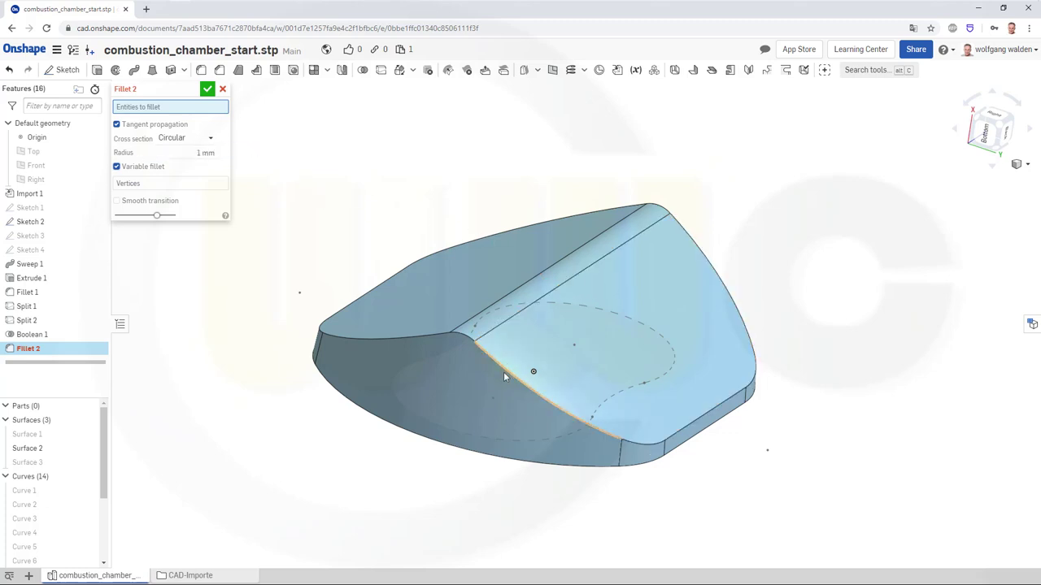
click(504, 377)
right_drag(687, 332, 361, 246)
key(Up)
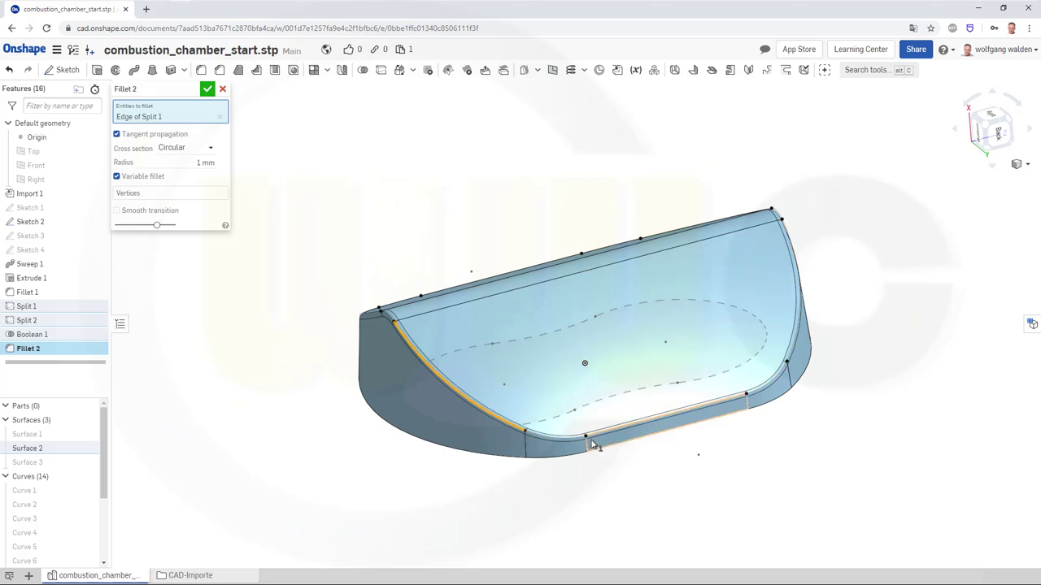
Step: Add the four end vertices of the chamber's two straight roof edges to the variable fillet, each with a 1 mm radius
click(168, 200)
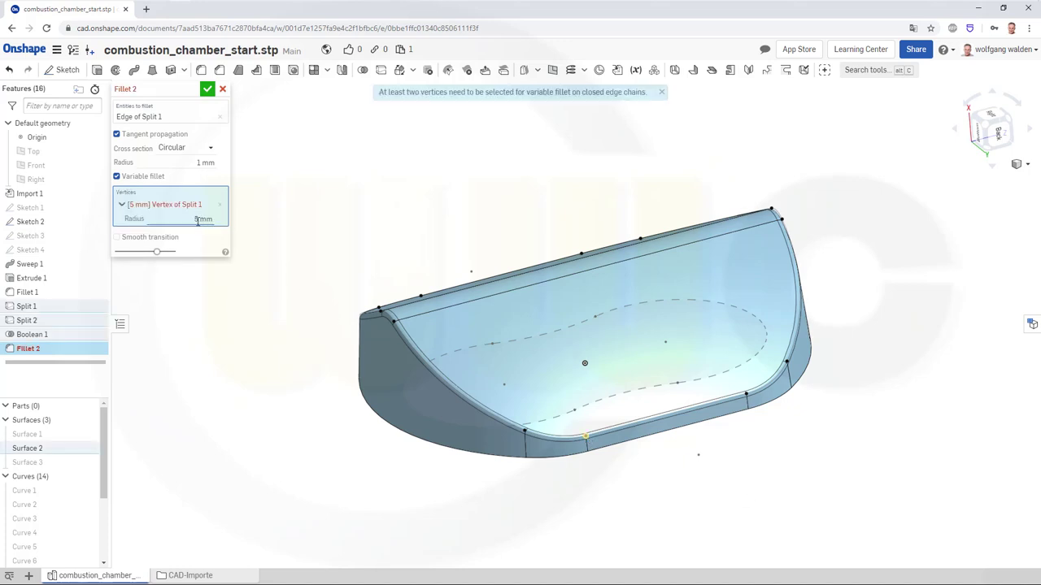
click(195, 219)
text(1)
click(748, 396)
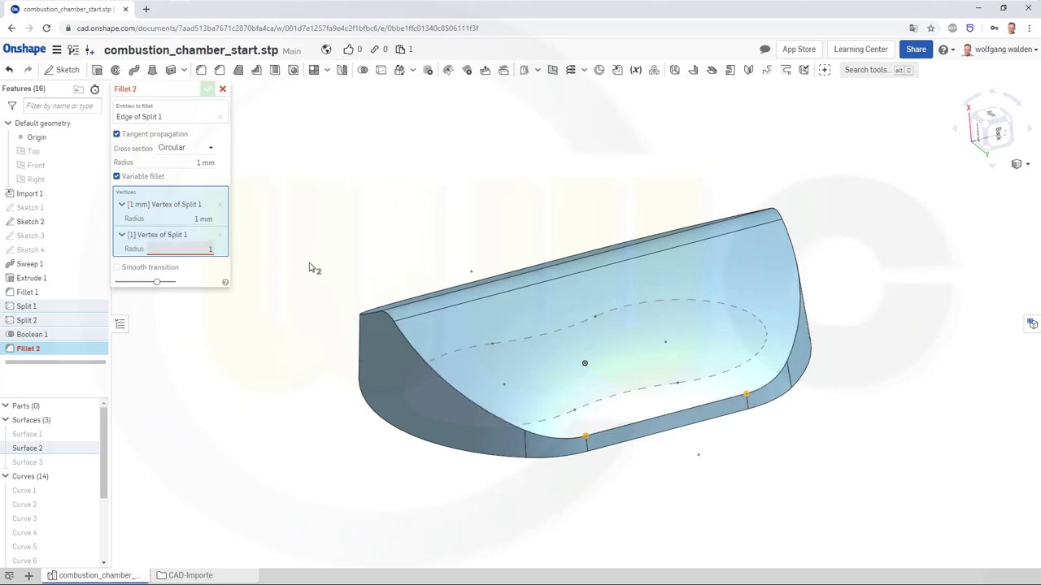
right_drag(299, 267, 409, 273)
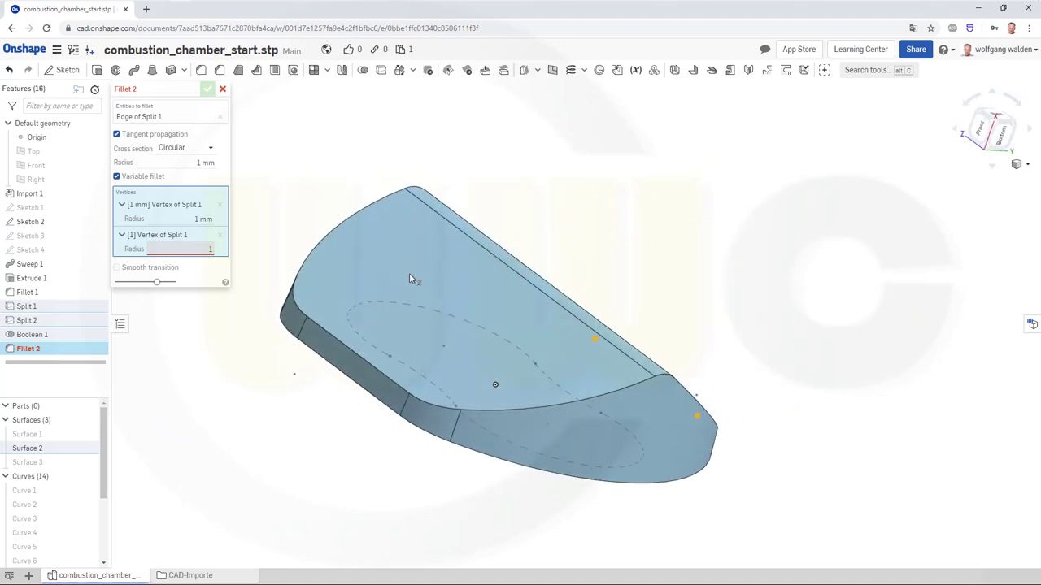
click(302, 315)
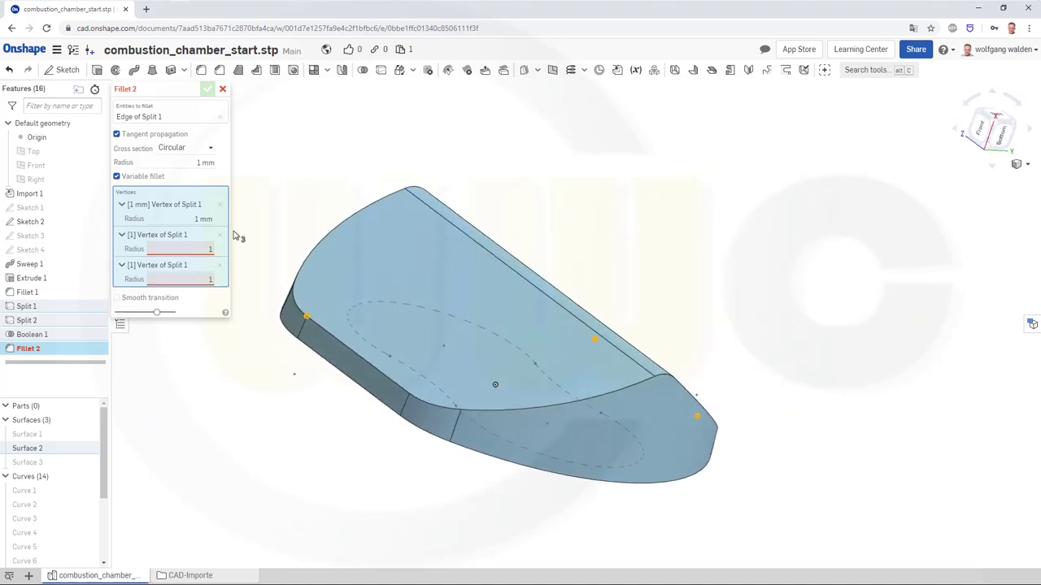
click(409, 397)
click(195, 282)
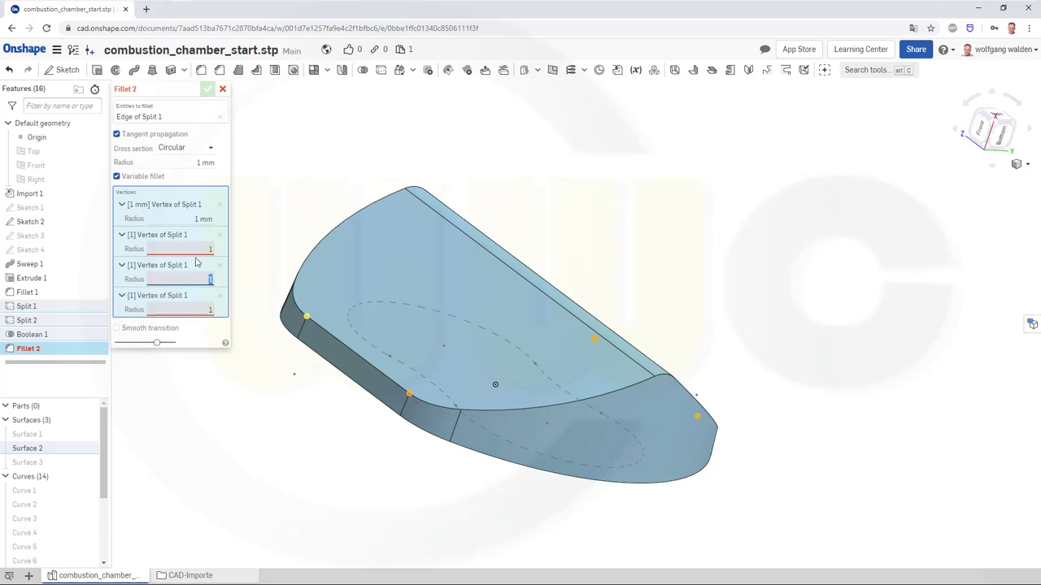
key(Tab)
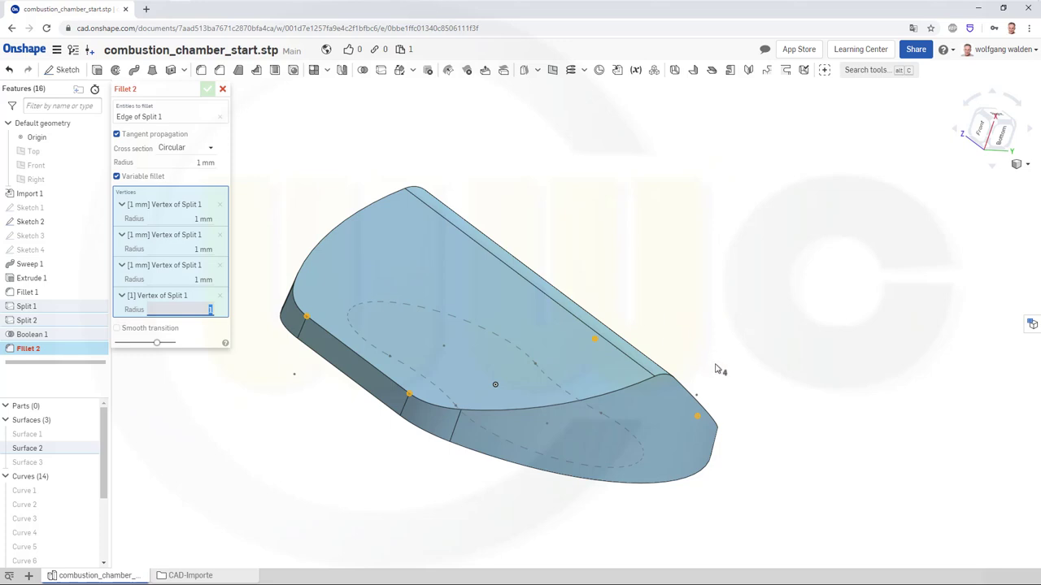
Step: Add the two vertices at one end of the roof ridge to the variable fillet, each with a 10 mm radius
right_drag(720, 367, 627, 370)
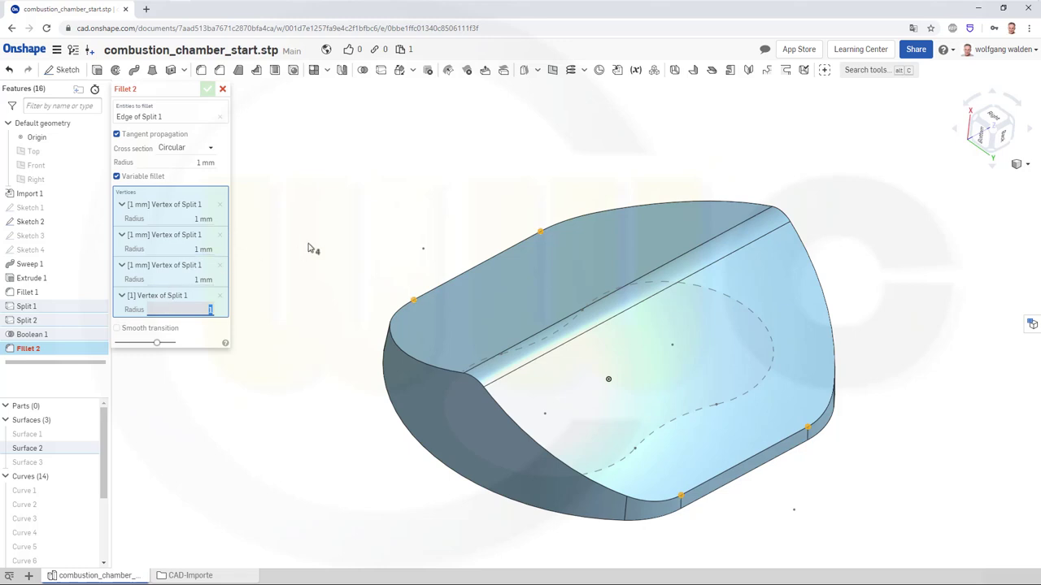
right_drag(333, 252, 344, 247)
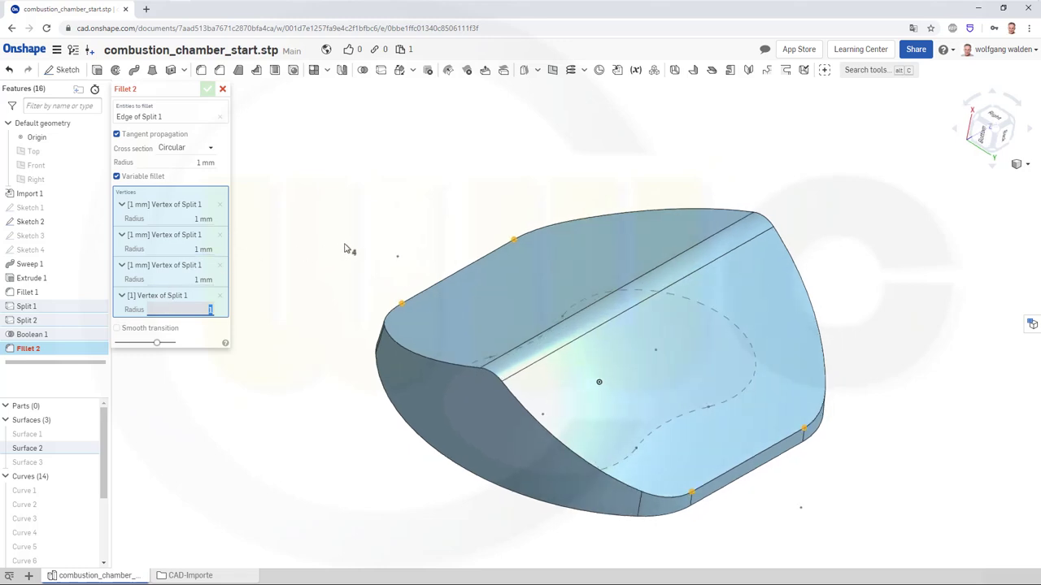
click(480, 371)
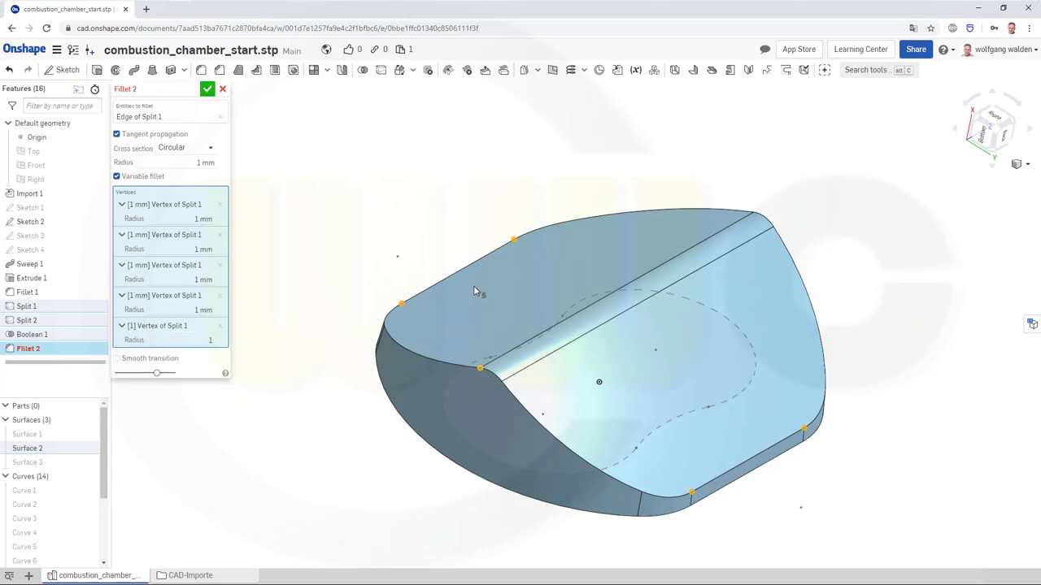
click(502, 383)
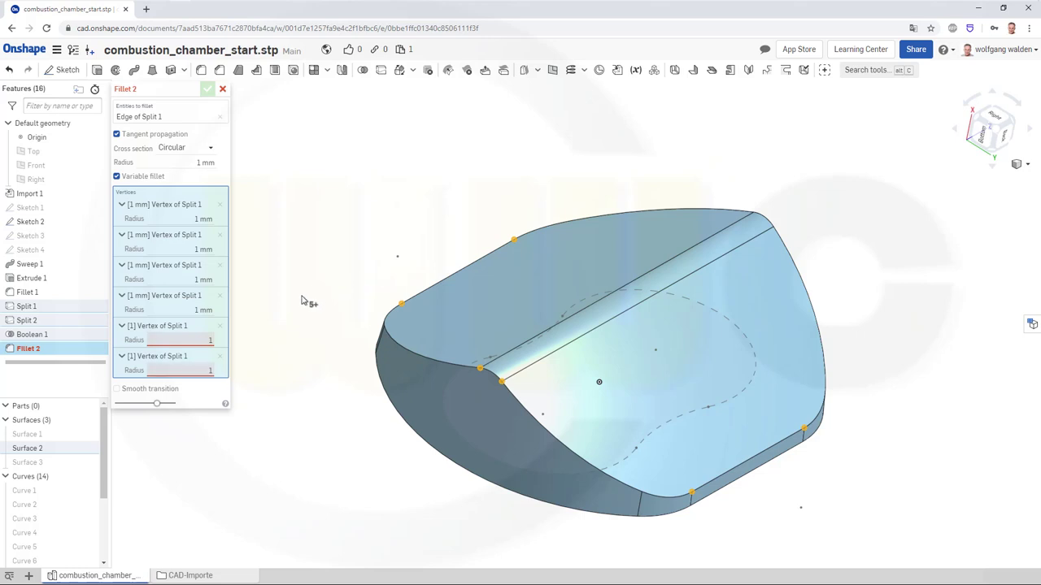
click(191, 340)
text(10)
click(196, 370)
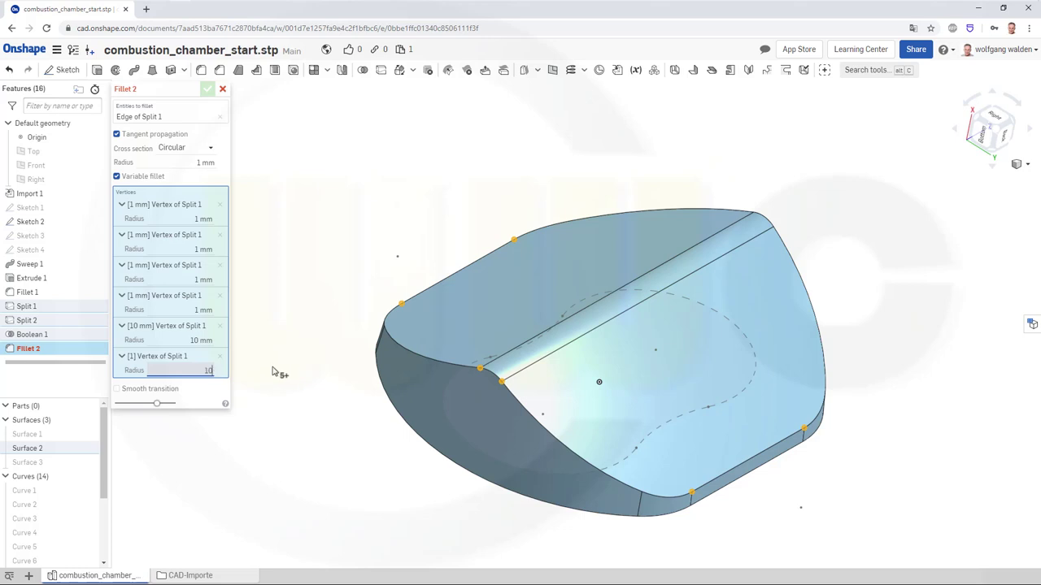
text(10)
key(Return)
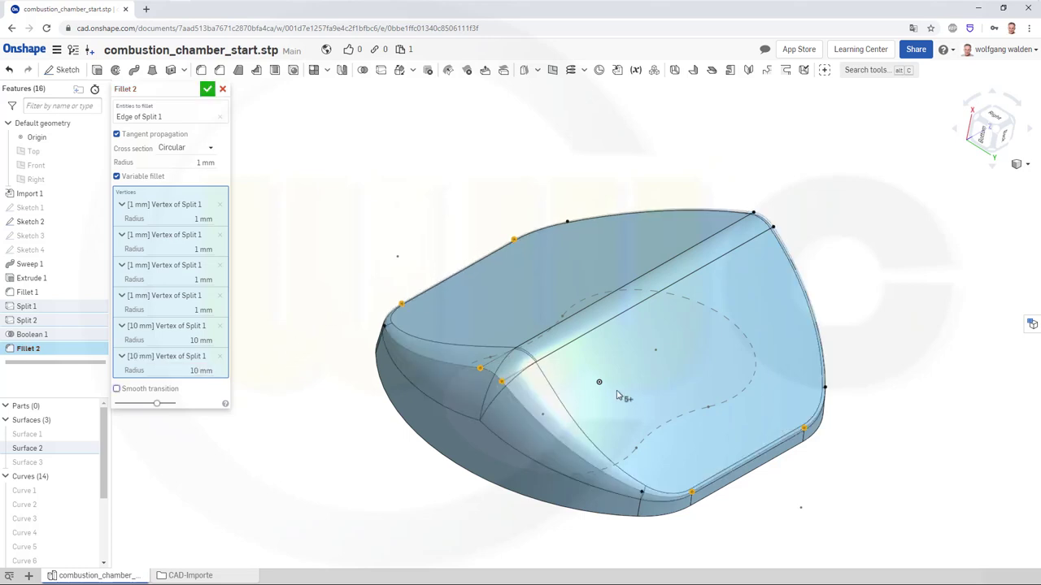
Step: Add the two vertices at the opposite ridge end with a 10 mm radius each and finish the variable fillet
right_drag(618, 396, 478, 379)
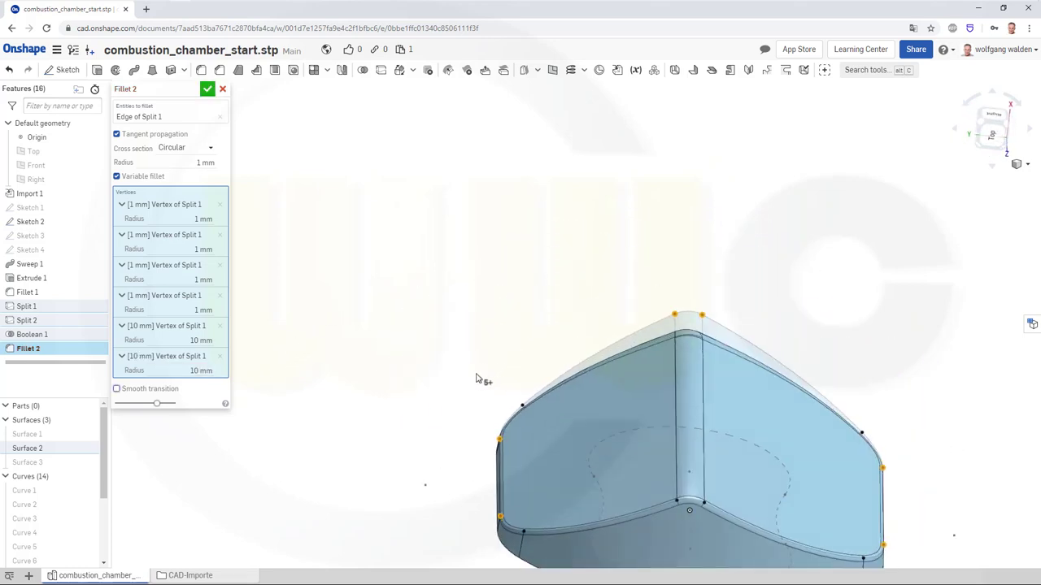
middle_drag(652, 450, 504, 319)
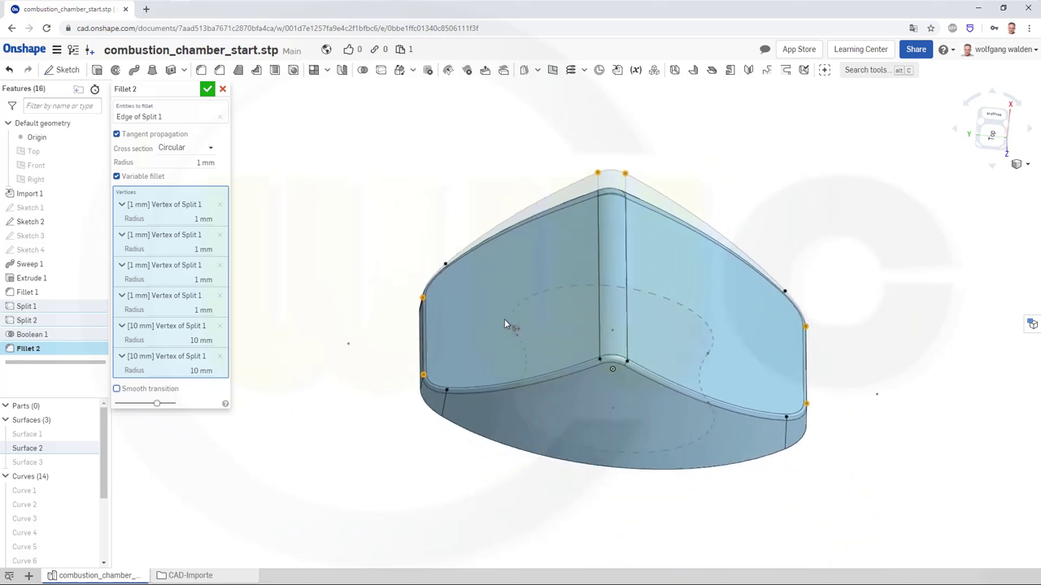
click(599, 362)
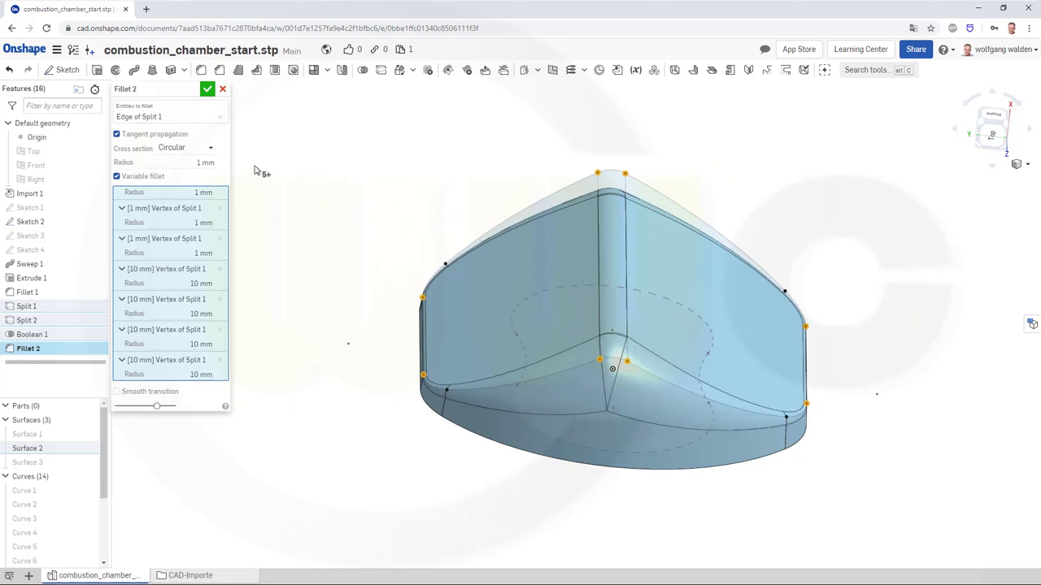
click(207, 90)
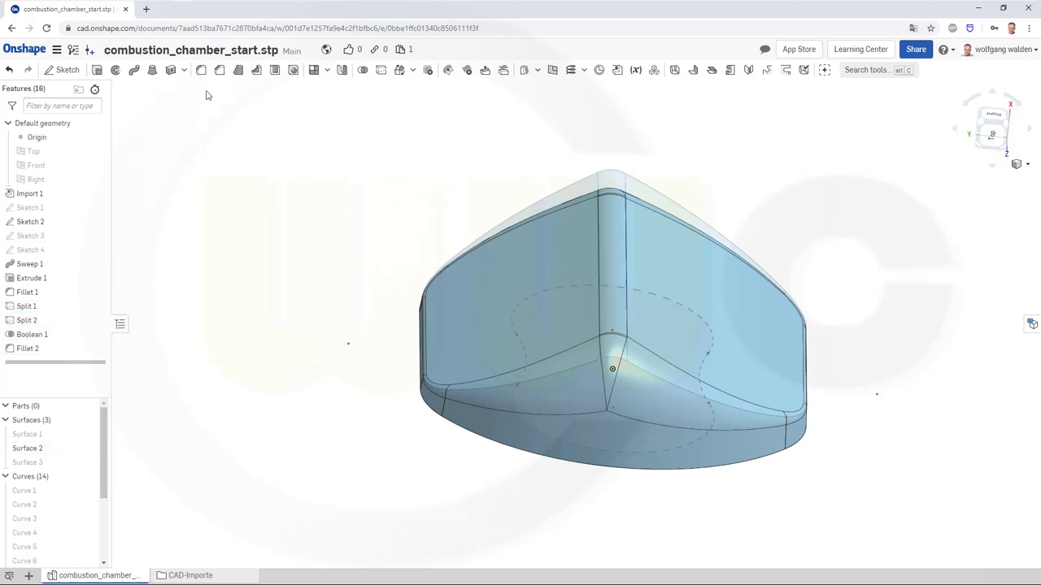
Step: Examine the filleted chamber from several sides and briefly show the hidden outer roof portion, Surface 1
right_drag(456, 287, 592, 273)
middle_drag(592, 273, 635, 261)
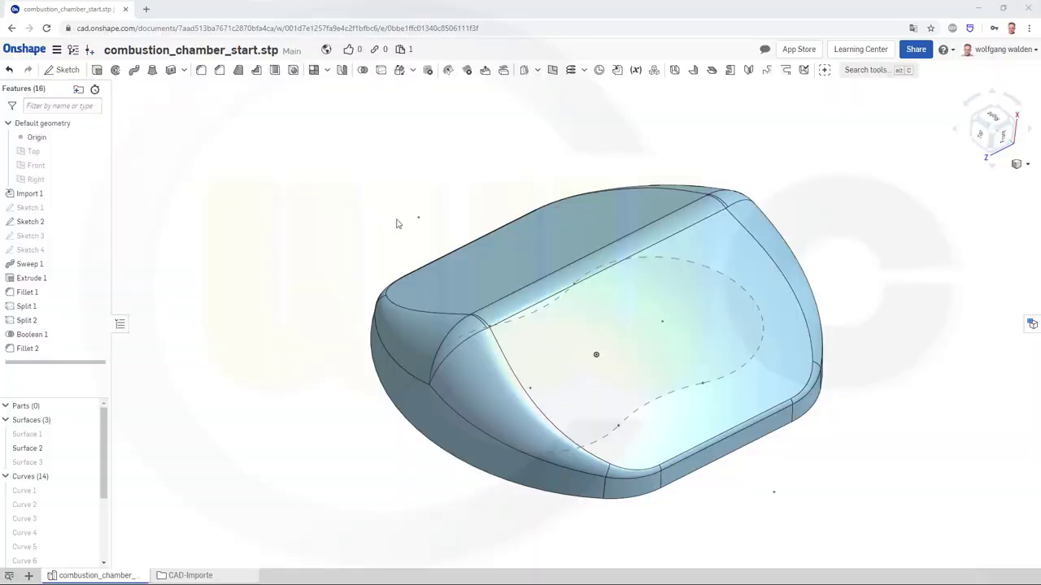
right_drag(398, 223, 388, 242)
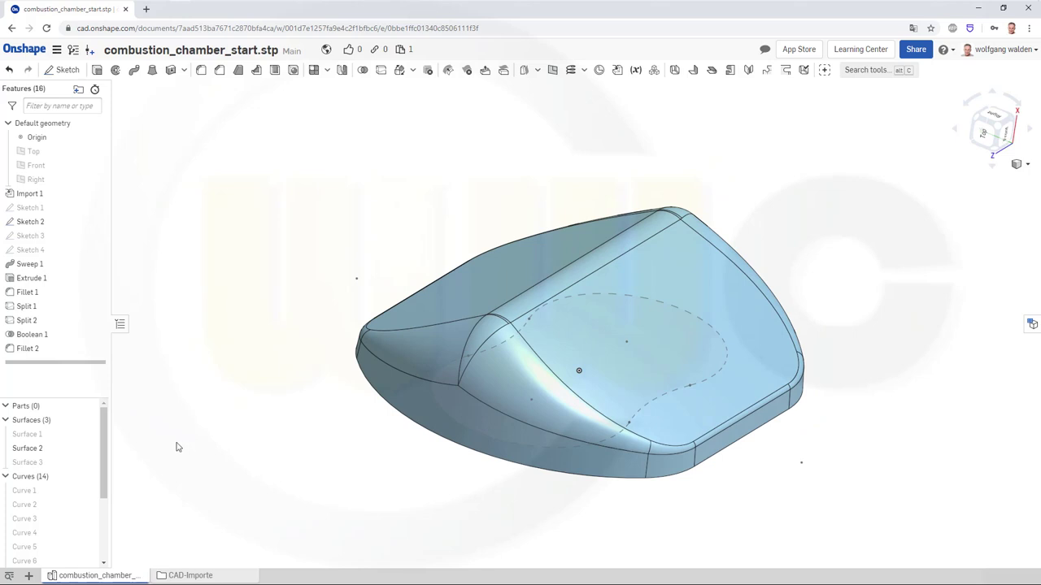
right_drag(344, 325, 355, 286)
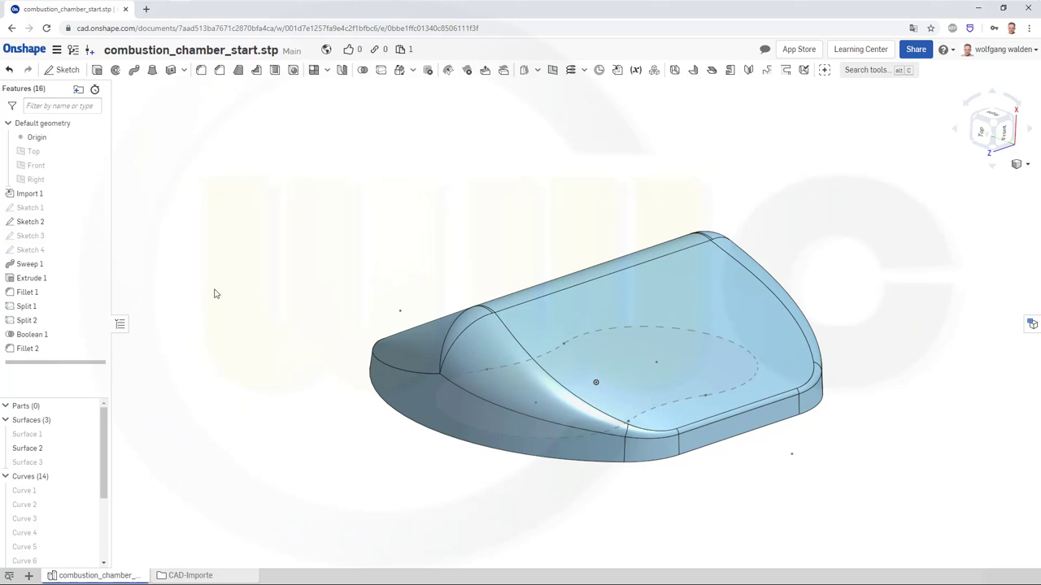
click(88, 434)
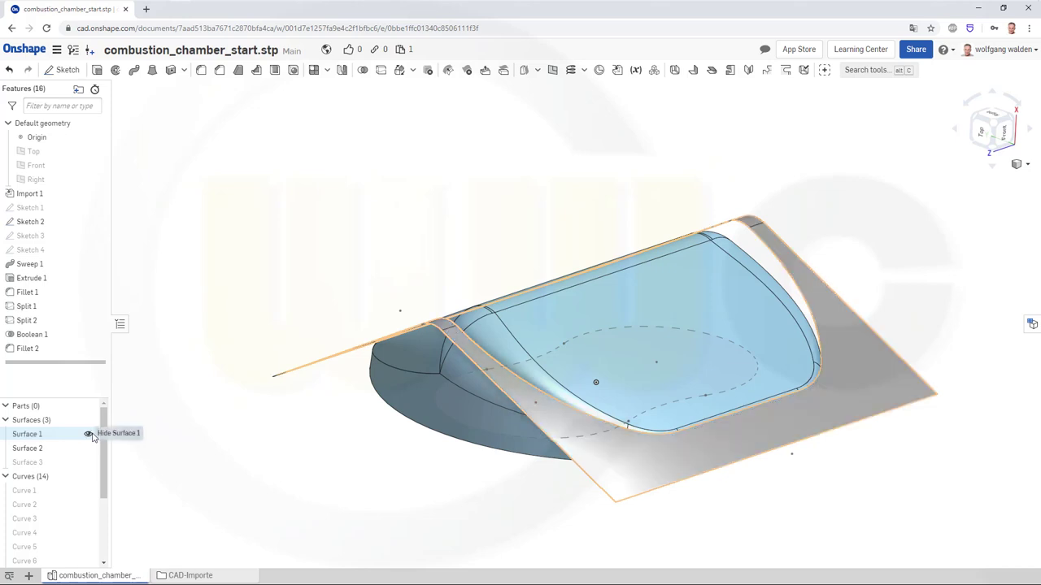
click(88, 434)
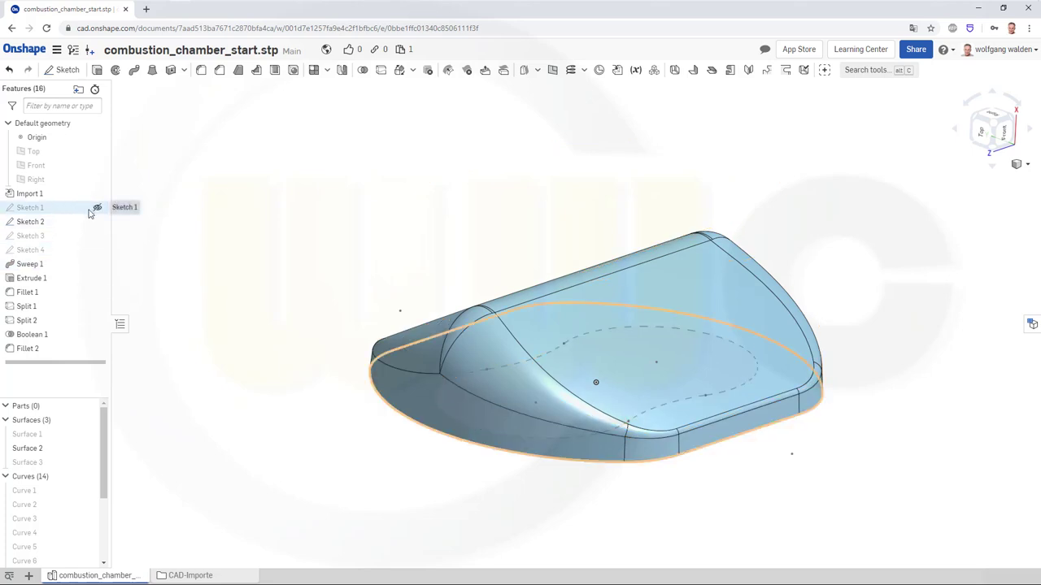
Step: Hide the filleted chamber surface and show Sketch 1, Sketch 3 and Sketch 4
click(88, 449)
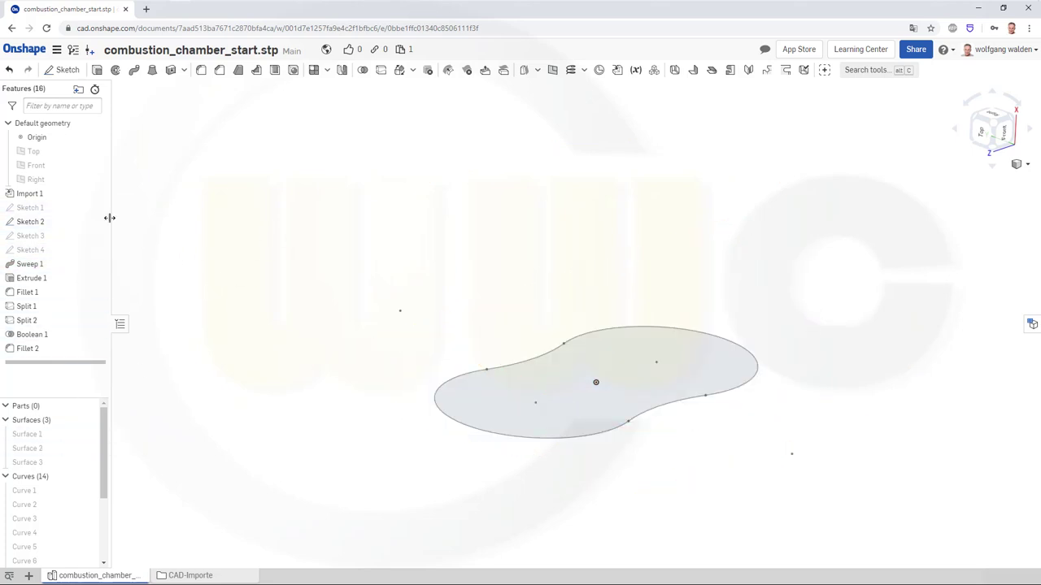
click(97, 209)
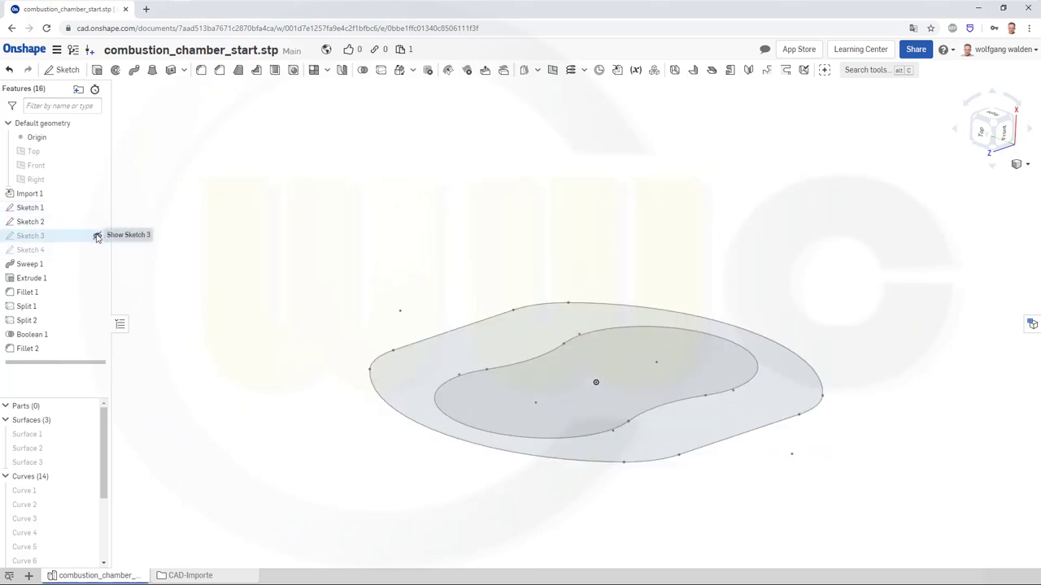
click(97, 236)
click(96, 252)
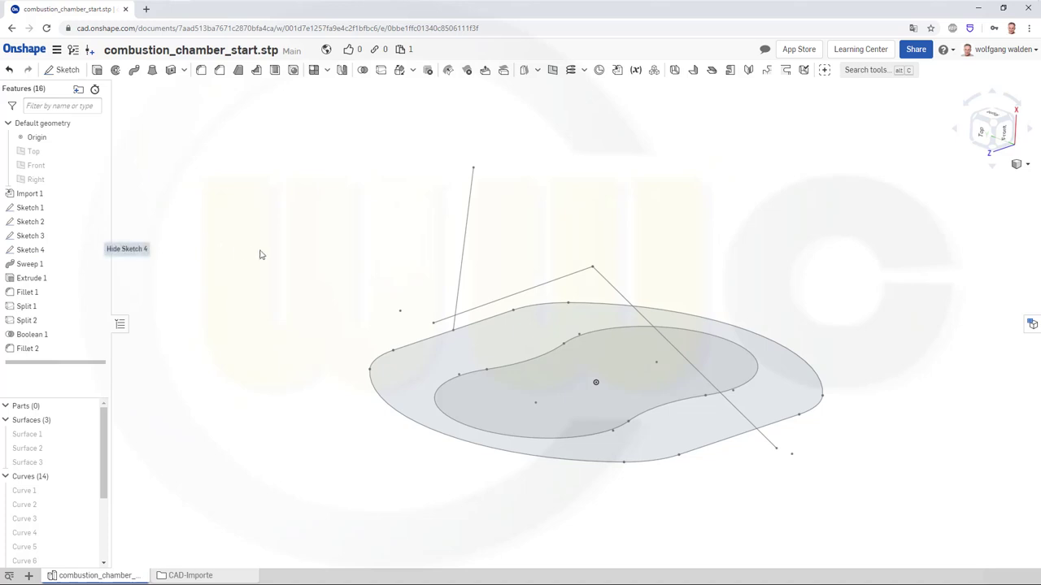
mouse_move(261, 256)
right_down()
mouse_move(294, 271)
mouse_move(285, 255)
mouse_move(314, 235)
mouse_move(382, 217)
mouse_move(386, 225)
mouse_move(344, 216)
right_up()
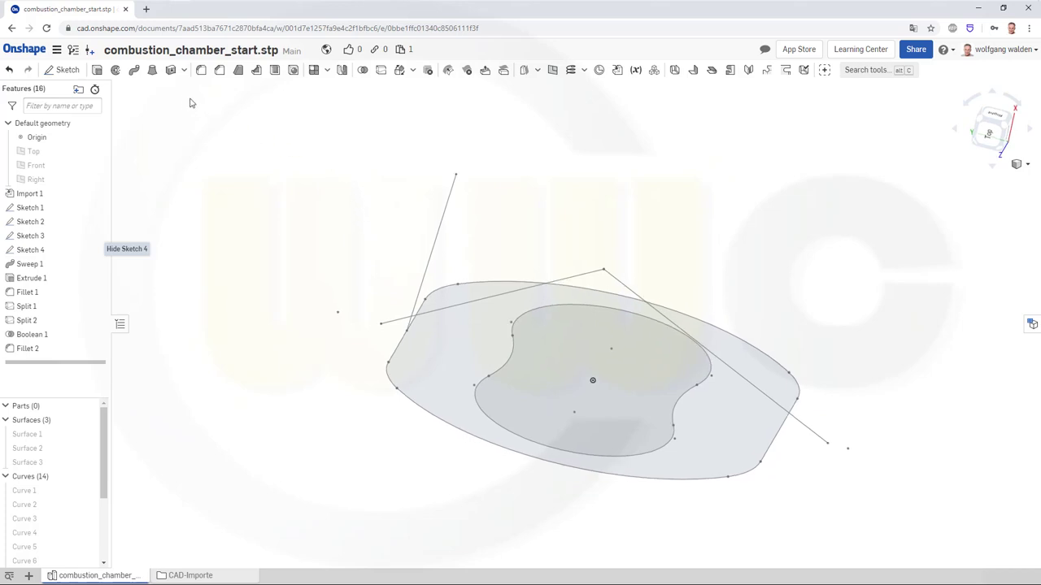
Step: Extrude both roof lines of Sketch 3 as a new surface, symmetric, with a depth of 80 mm
click(96, 70)
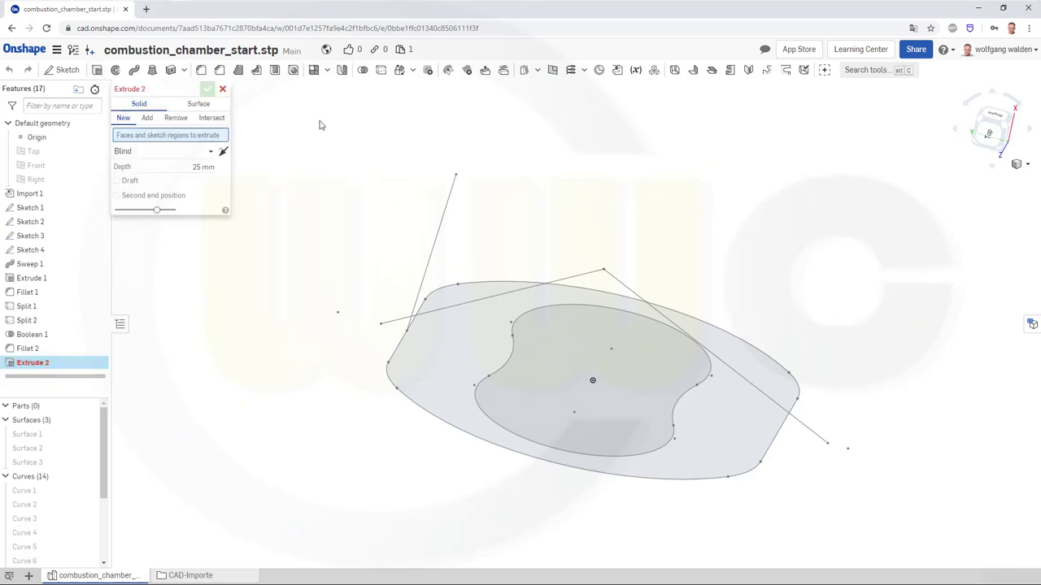
click(199, 104)
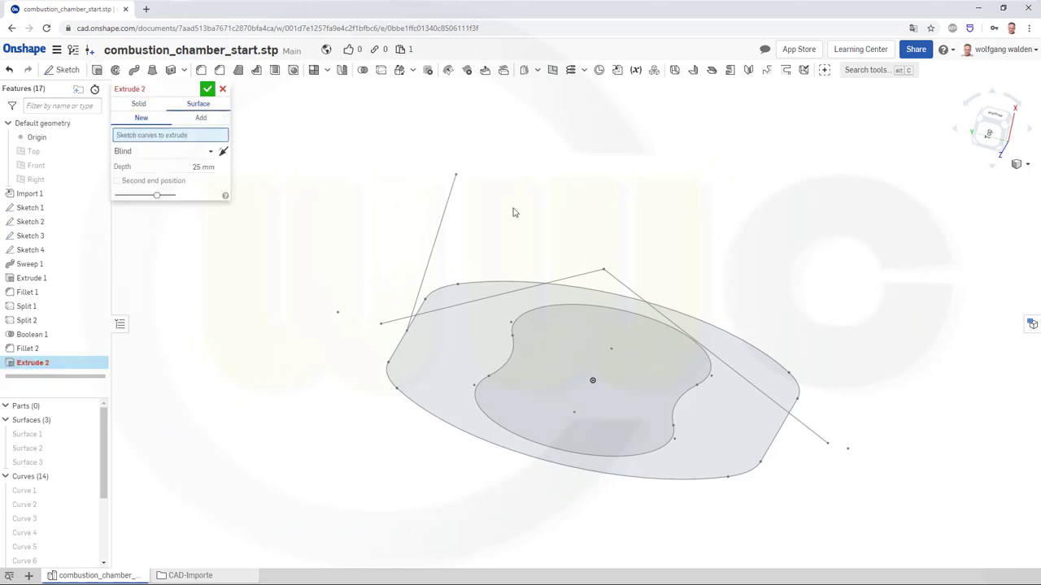
click(510, 298)
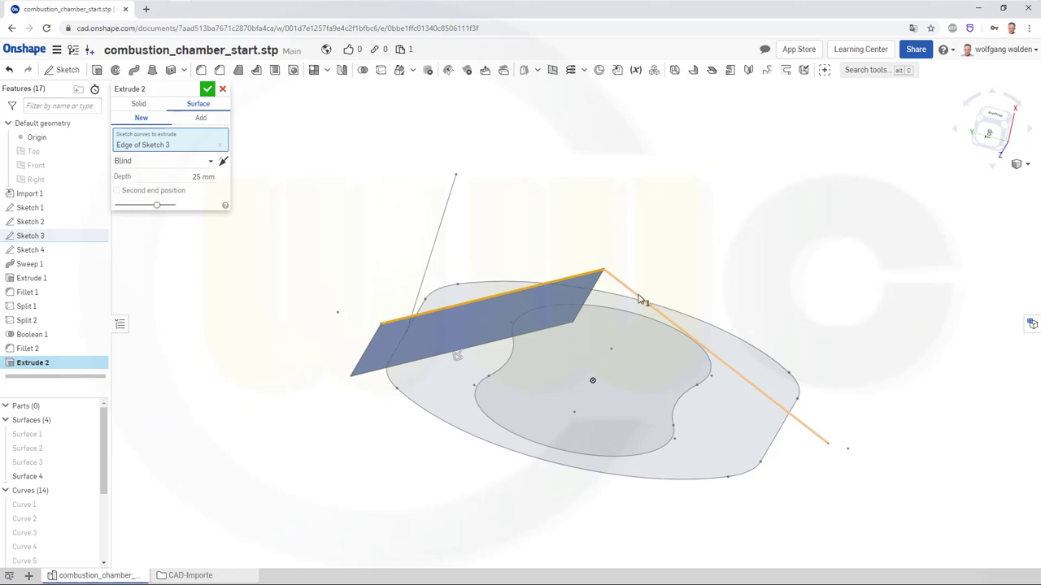
click(638, 300)
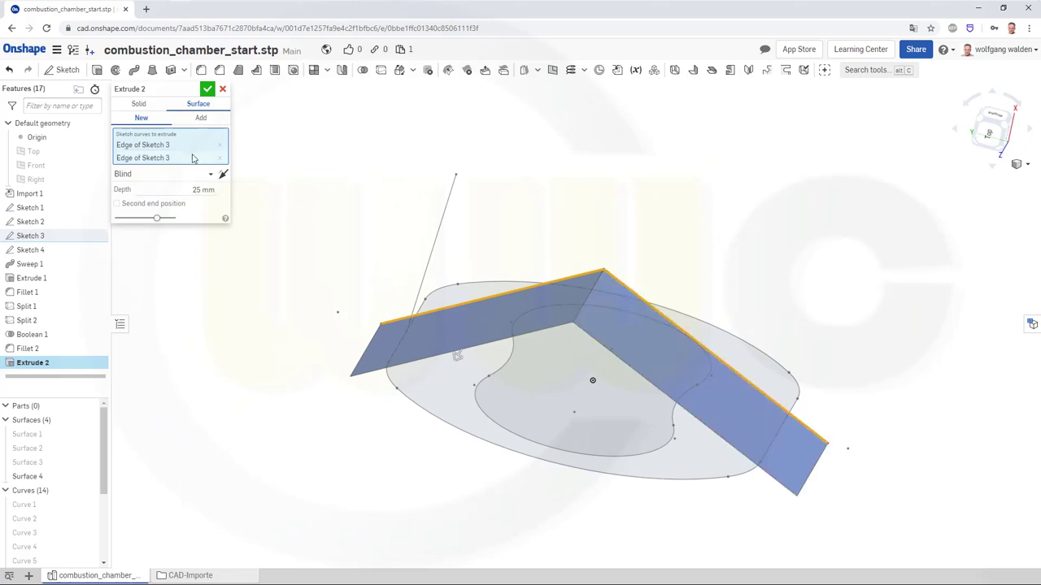
click(209, 174)
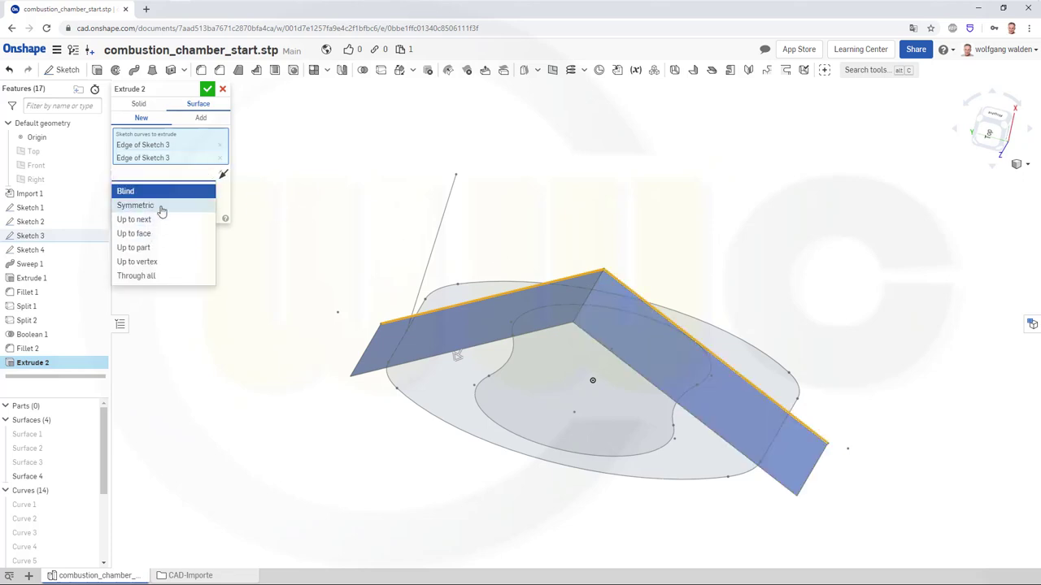
click(159, 207)
click(169, 192)
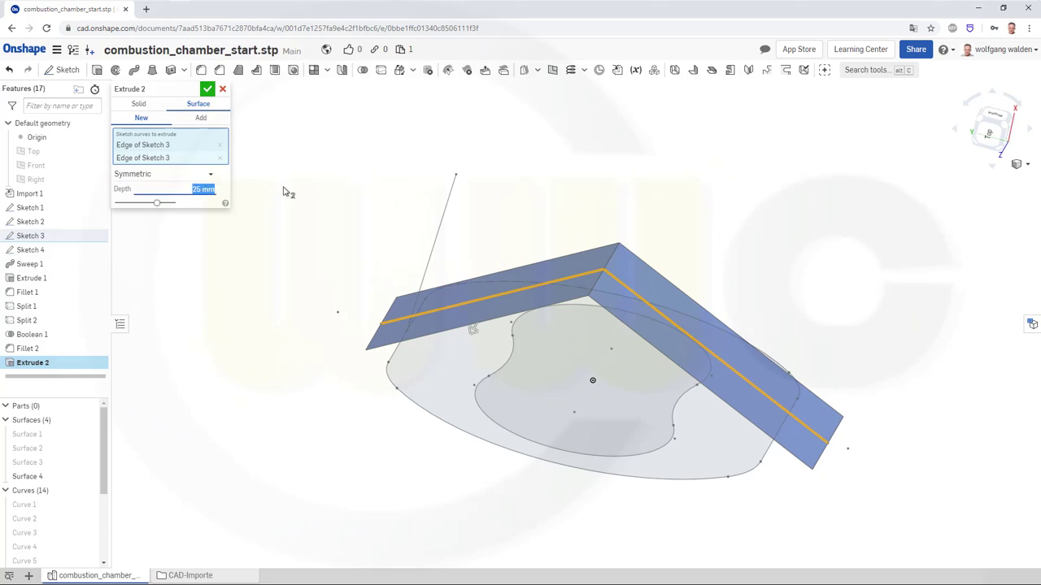
text(80)
key(Return)
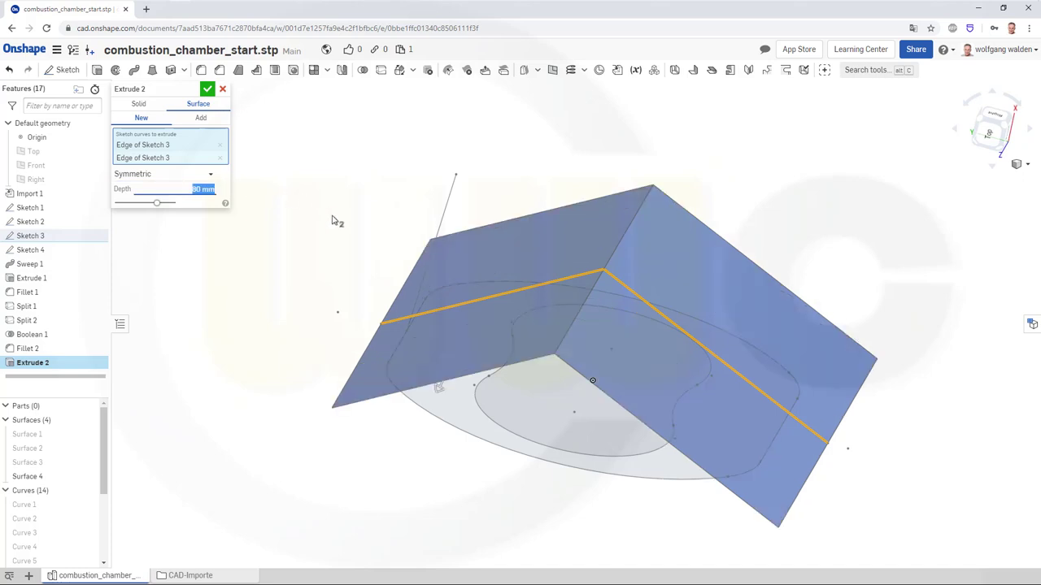
right_drag(293, 231, 257, 174)
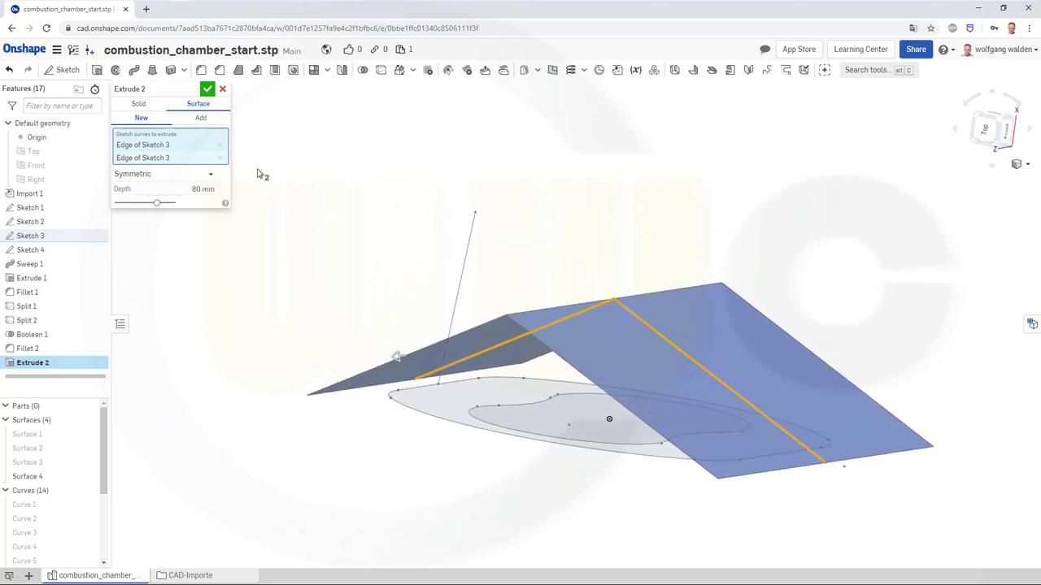
click(207, 89)
Step: Fillet the ridge edge of the extruded roof surface with a 5 mm radius
mouse_move(354, 172)
right_down()
mouse_move(363, 204)
mouse_move(340, 208)
right_up()
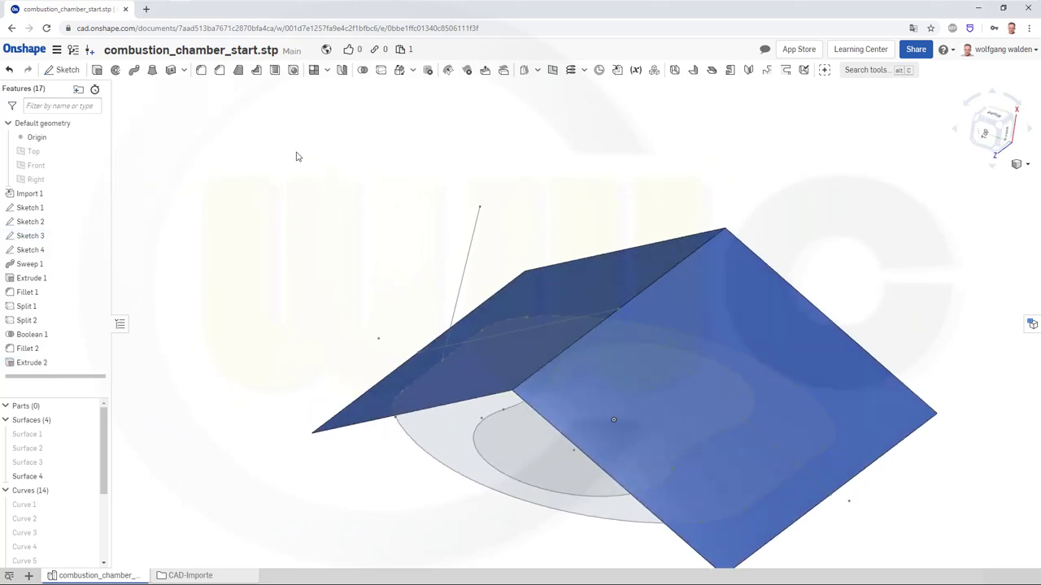
click(200, 70)
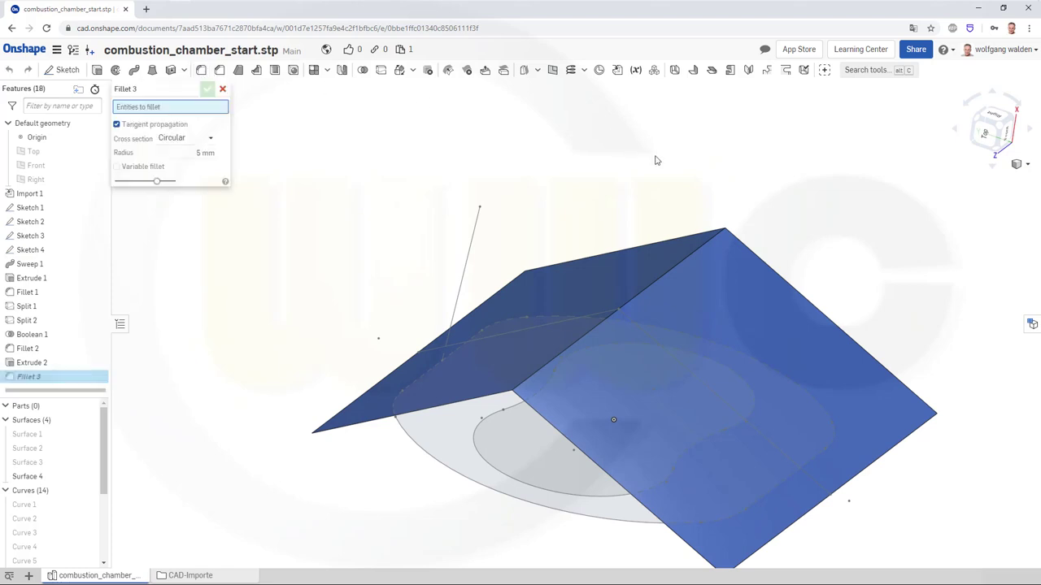
click(660, 279)
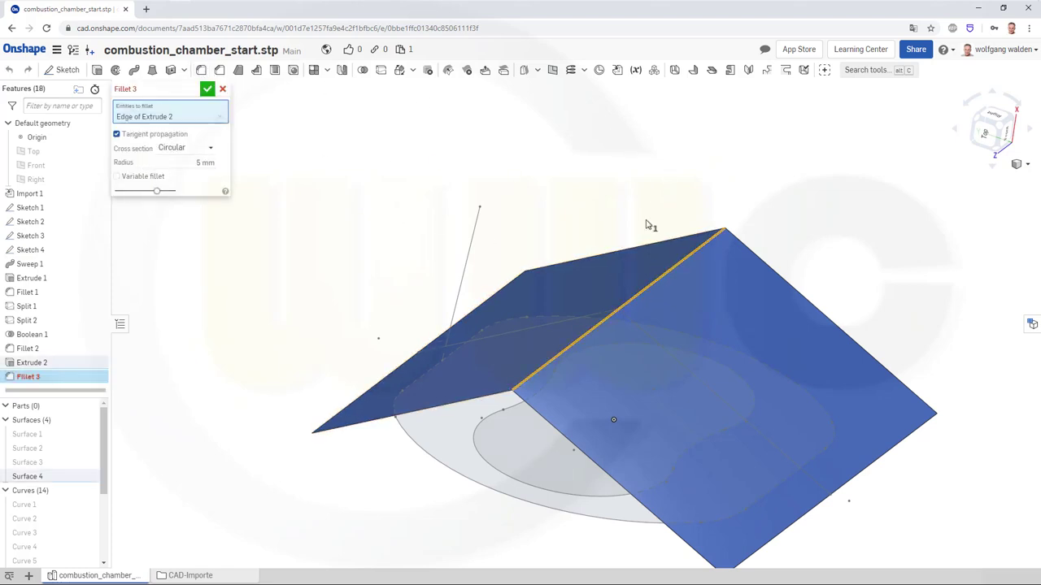
click(208, 89)
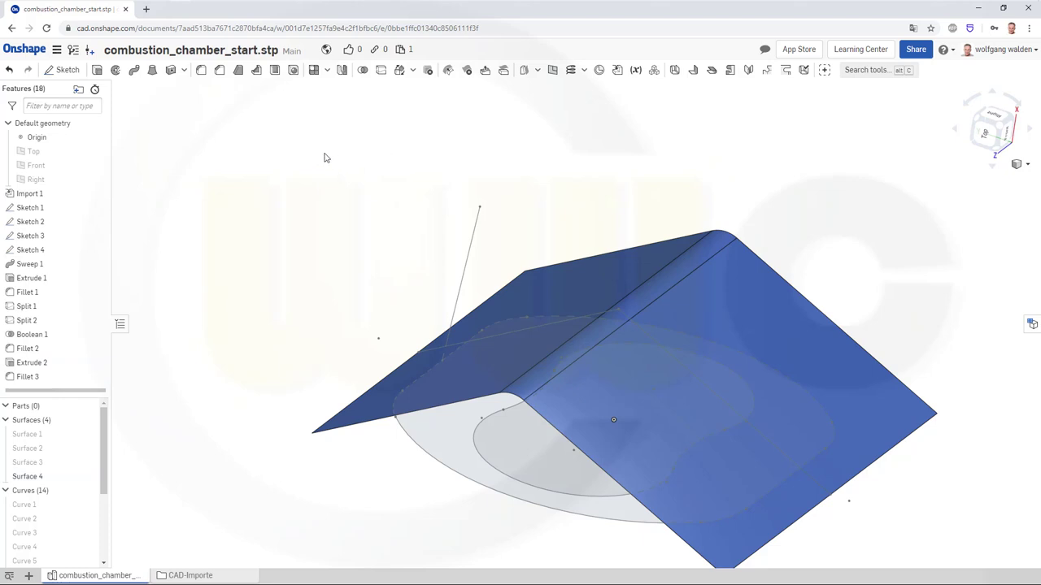
Step: Extrude the four edges of the inner contour in Sketch 2 upward as a new surface, blind 25 mm
click(96, 70)
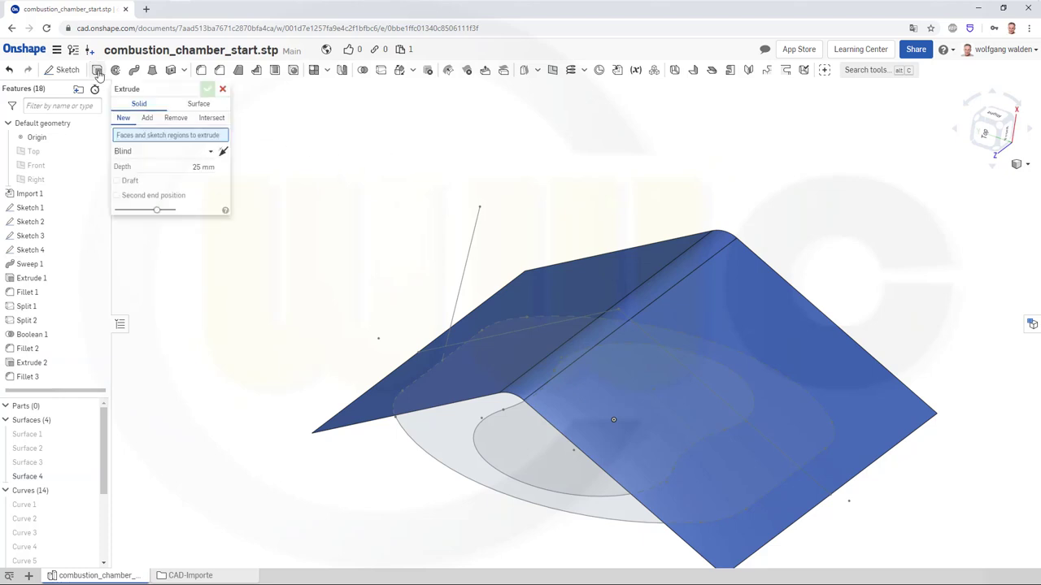
click(195, 105)
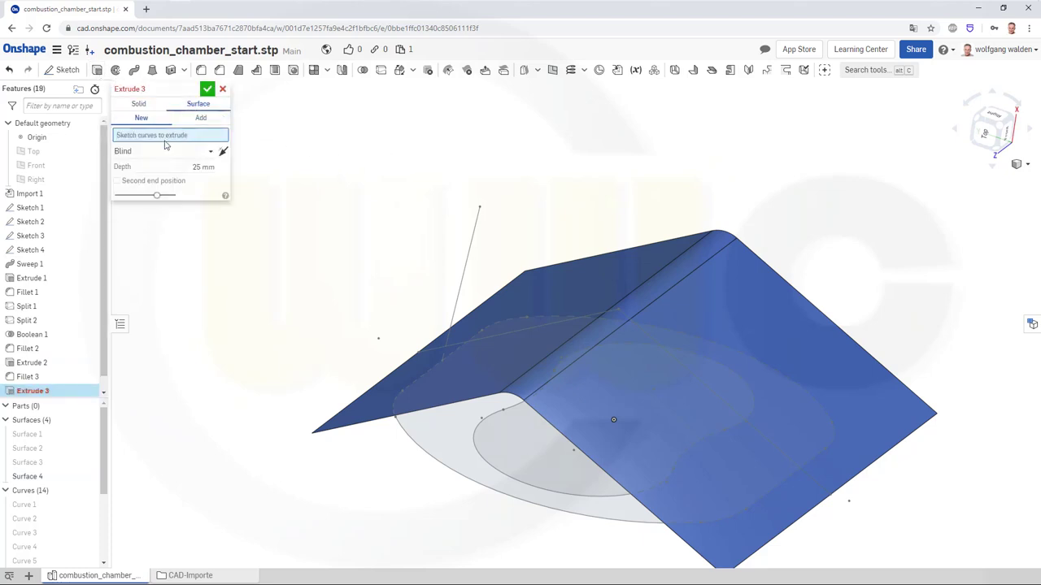
click(485, 464)
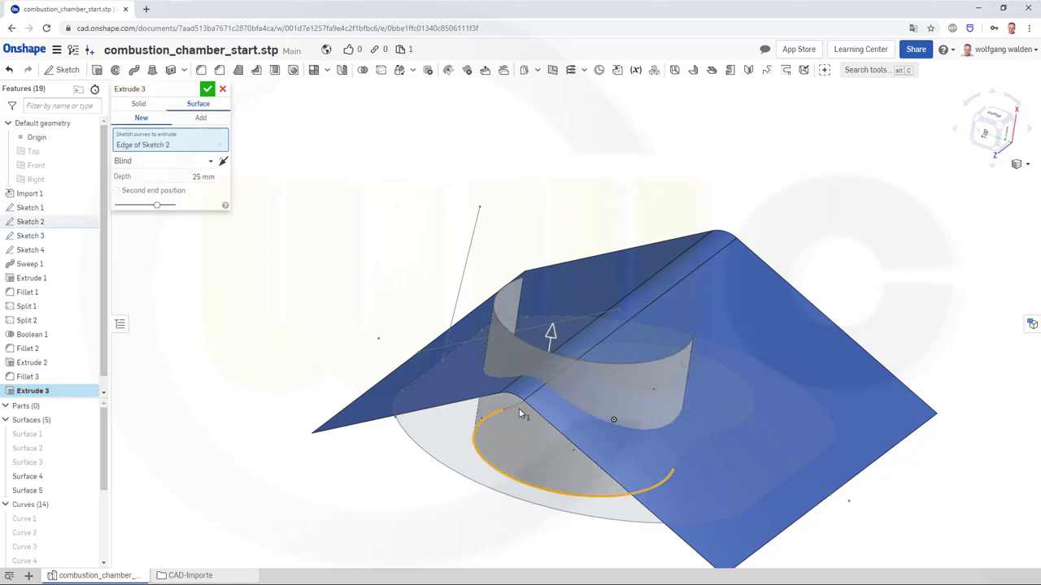
click(521, 411)
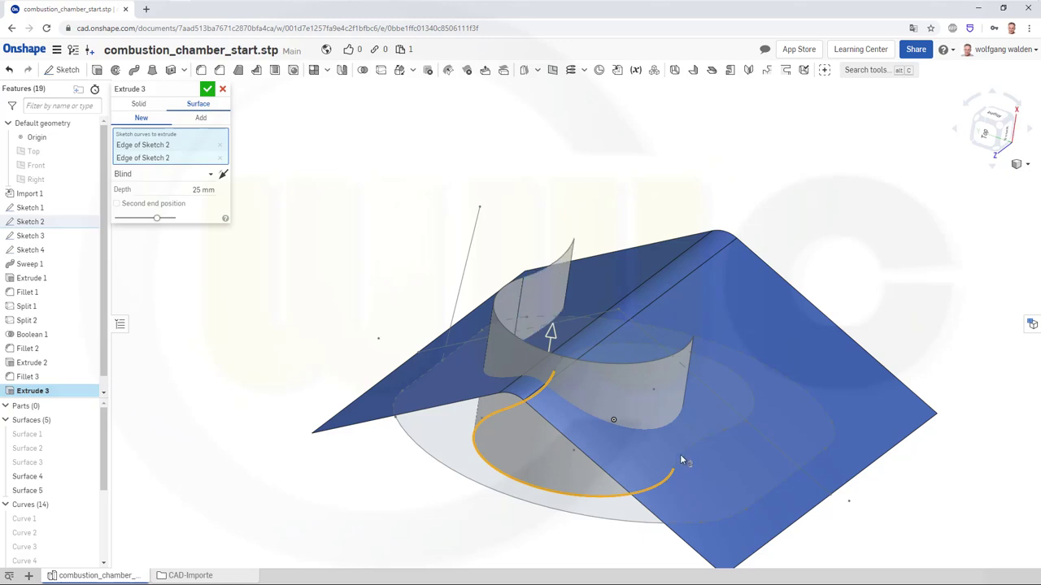
click(680, 455)
click(739, 424)
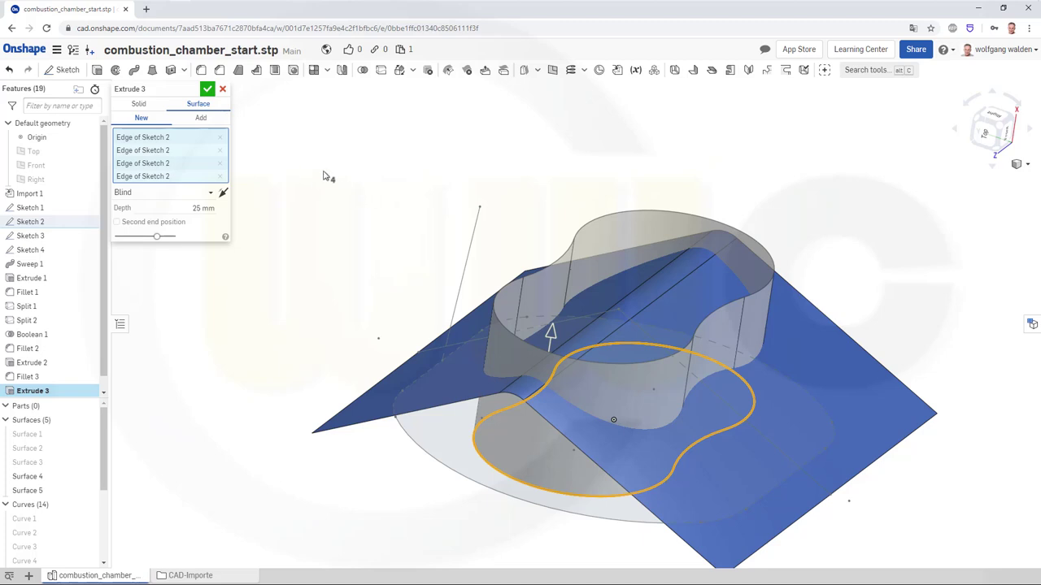
click(207, 89)
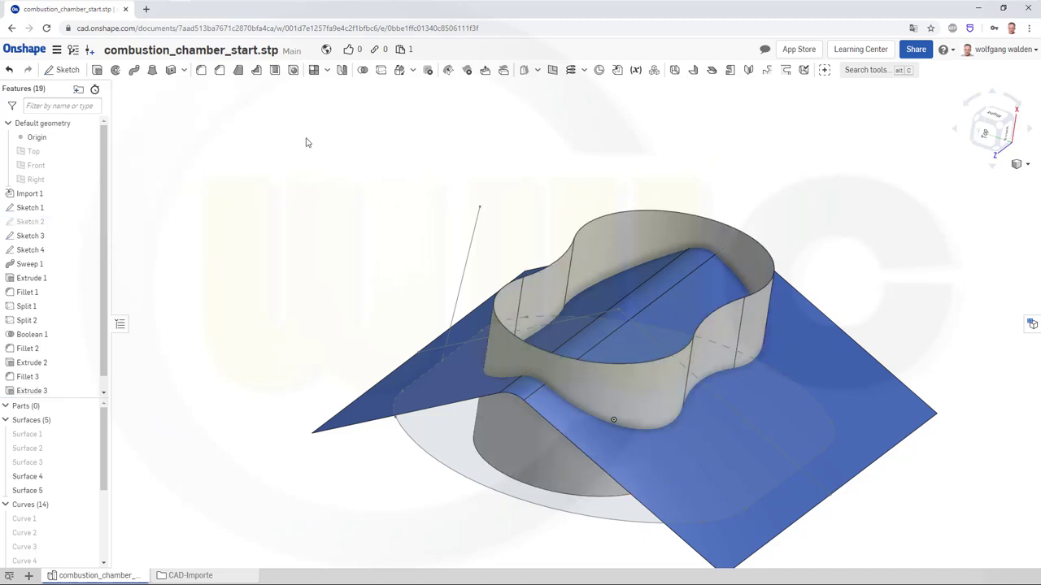
Step: Split the filleted roof surface, Surface 4, with the extruded contour wall, Surface 5, without keeping the tool
click(380, 70)
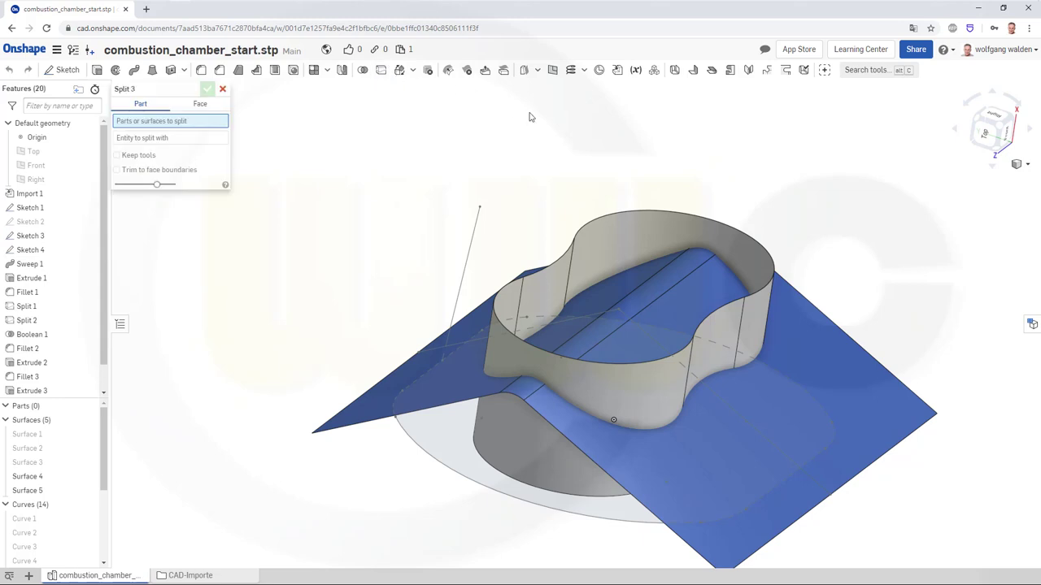
click(821, 366)
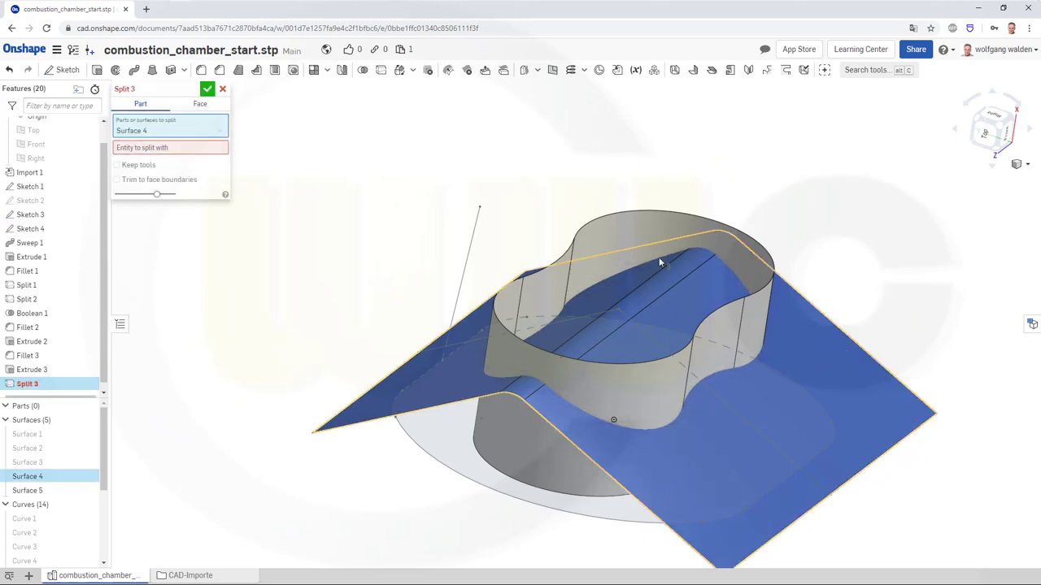
click(147, 149)
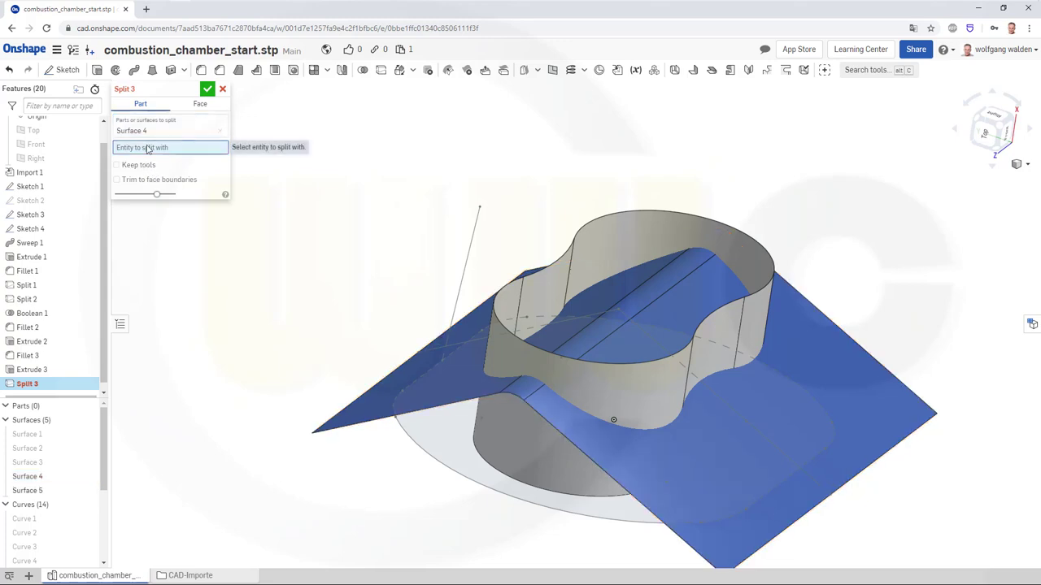
click(622, 253)
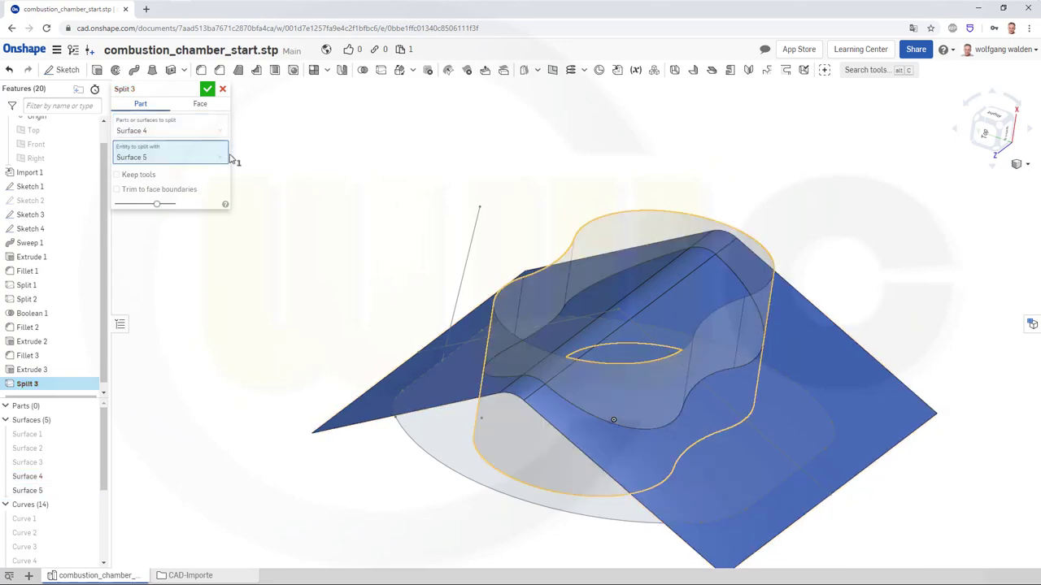
click(207, 90)
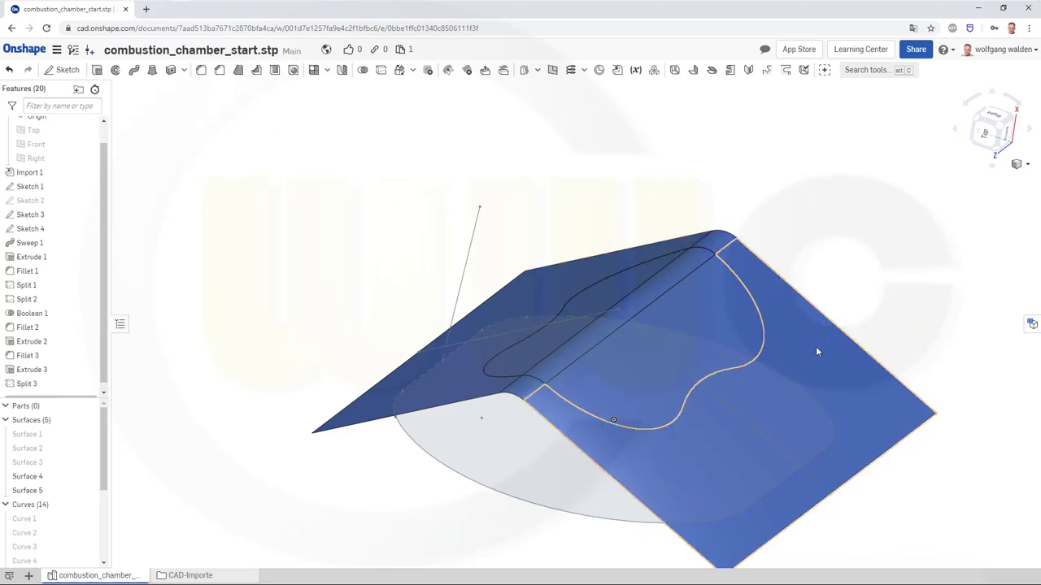
Step: Hide the outer roof portion, Surface 5, and view the remaining inner roof piece
drag(105, 471, 104, 484)
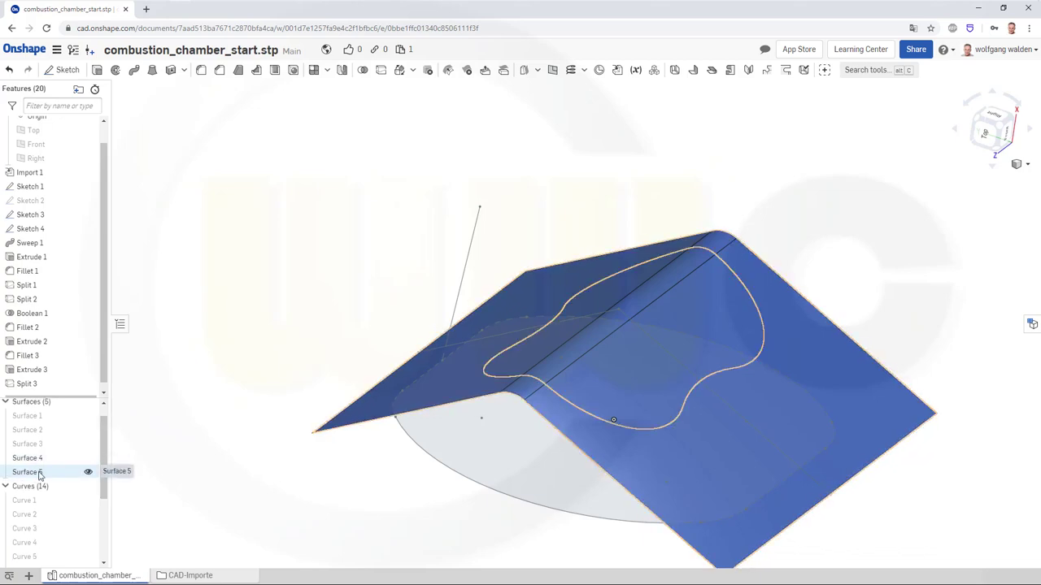
click(89, 473)
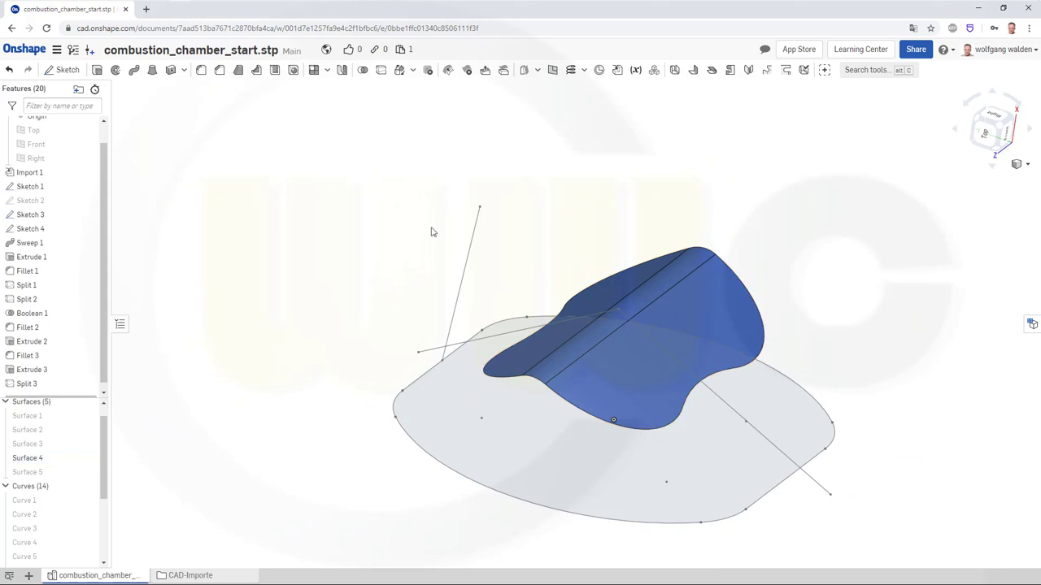
key(Up)
key(Up)
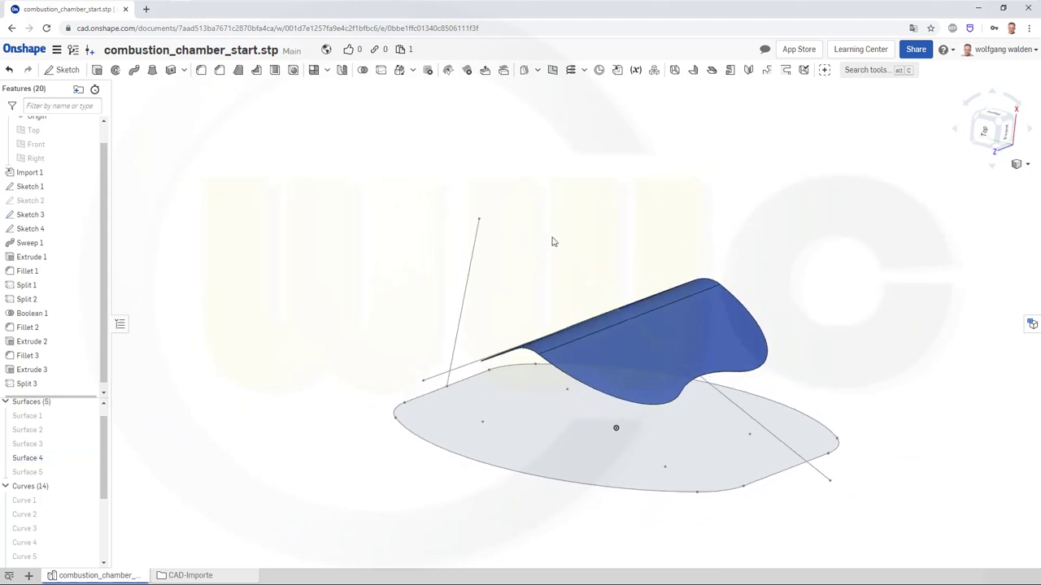
key(Down)
key(Down)
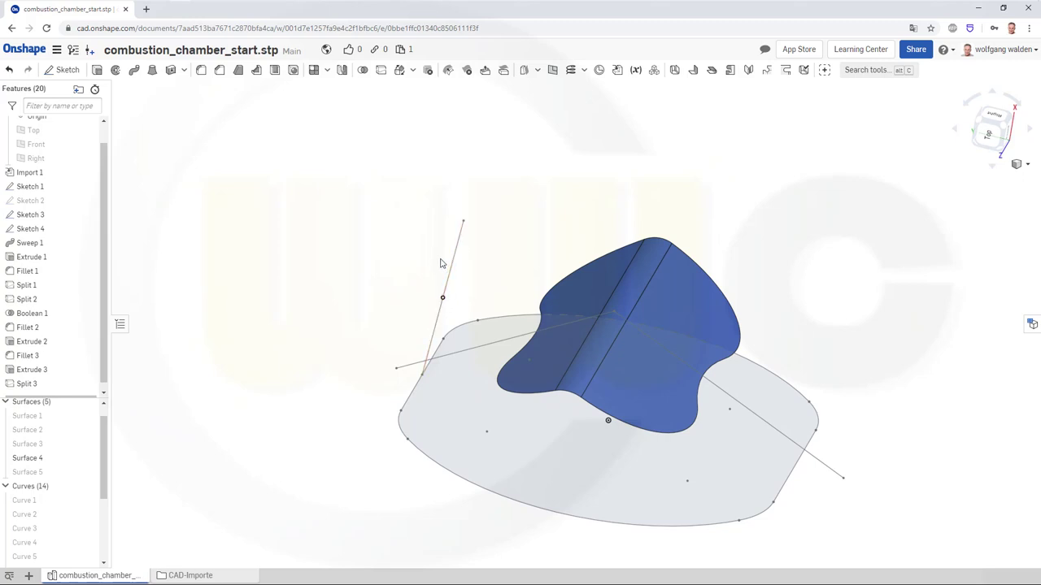
Step: Sweep the slanted line of Sketch 4 as a new surface along the complete outer contour of Sketch 1
click(134, 70)
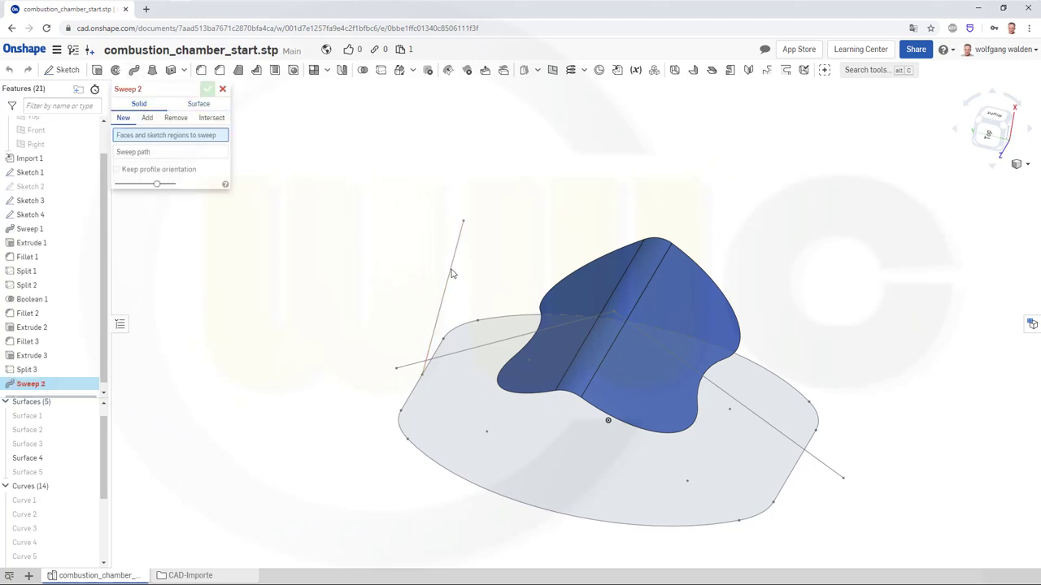
click(198, 104)
click(457, 251)
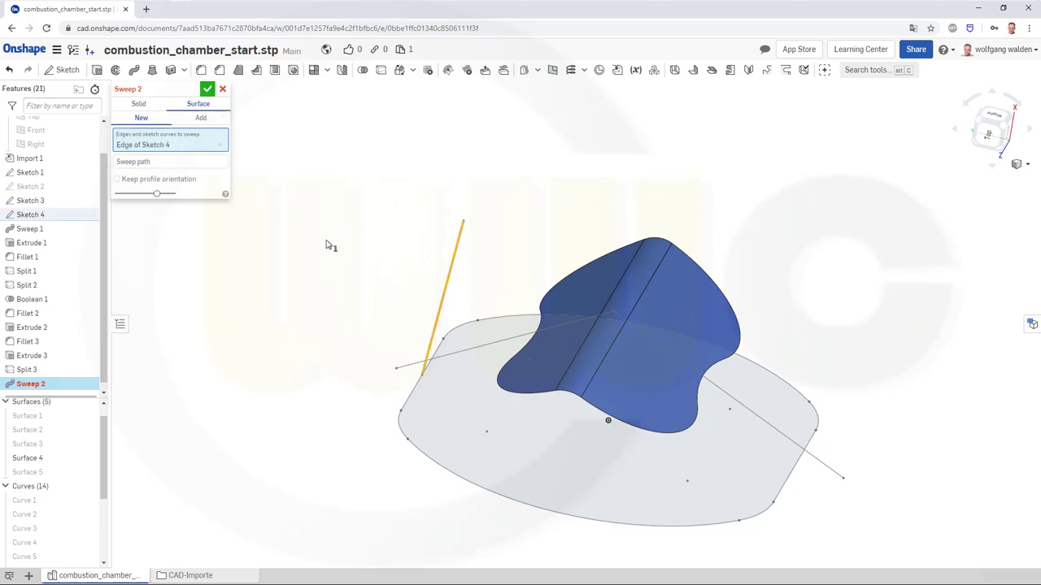
click(157, 162)
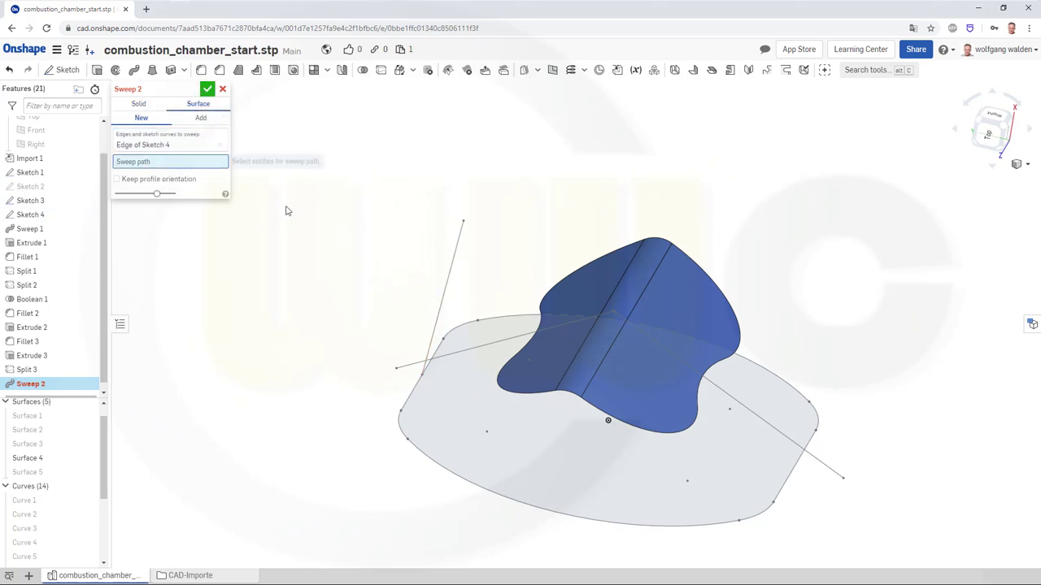
click(443, 345)
click(478, 329)
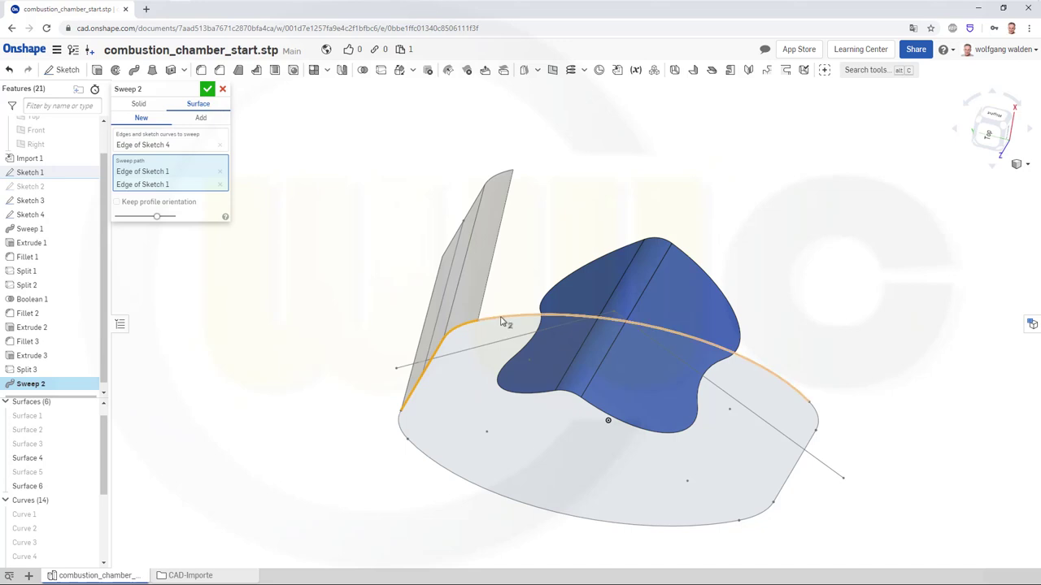
click(506, 321)
click(826, 437)
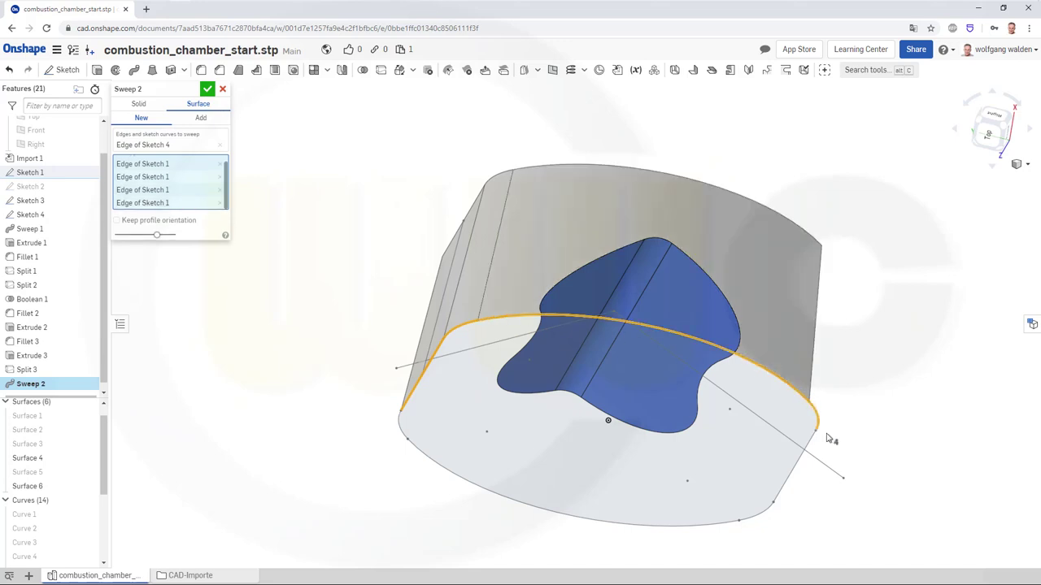
click(797, 470)
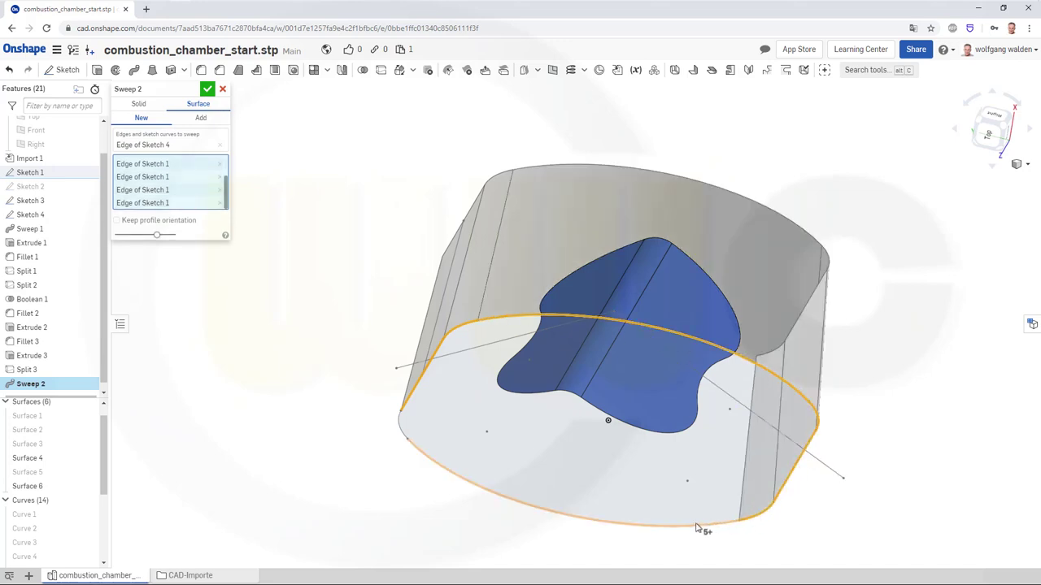
click(511, 470)
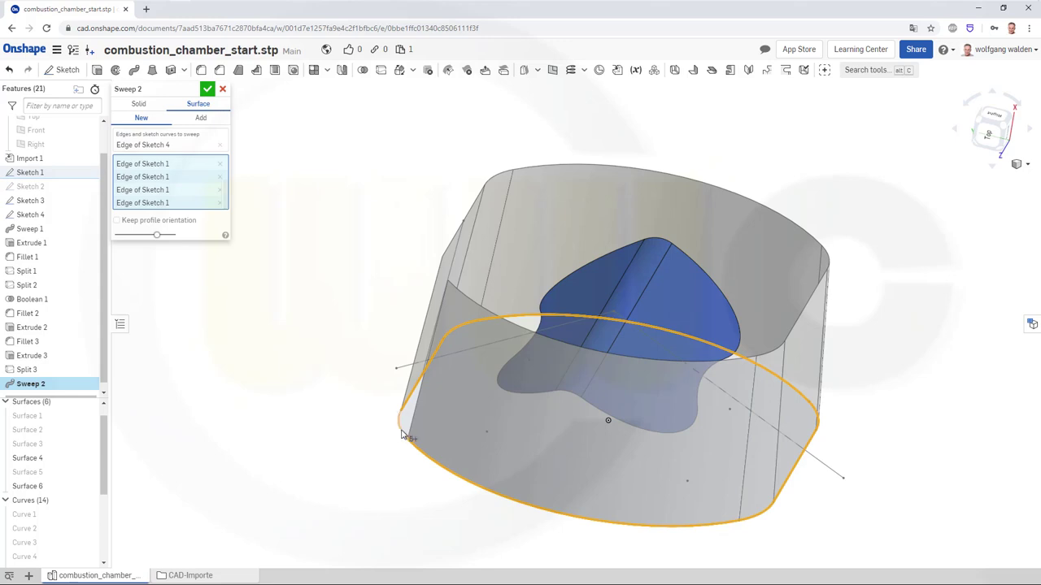
click(220, 91)
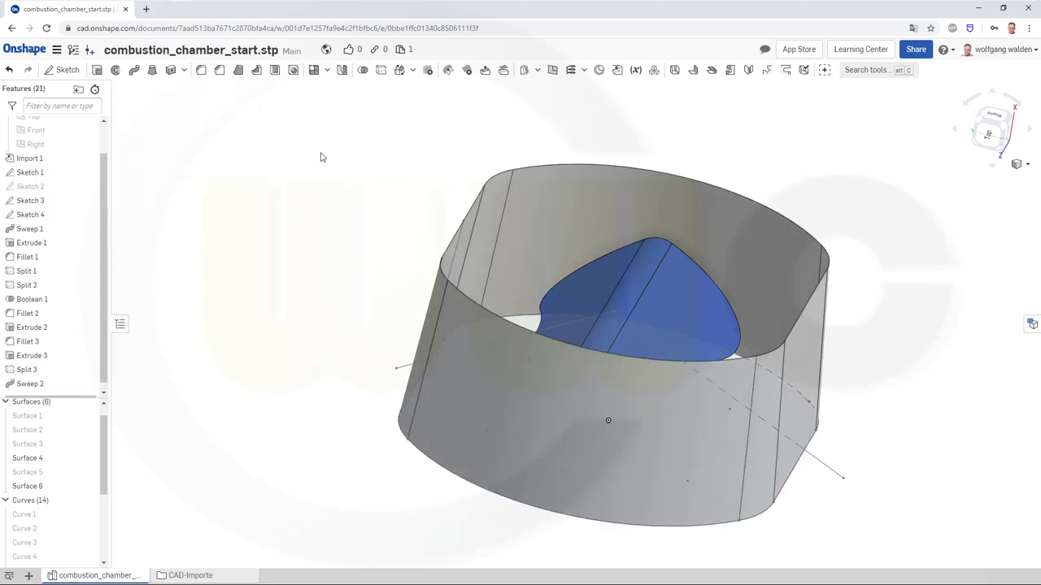
Step: Extend the swept wall downward from its lower boundary edge with Move boundary, blind 25 mm, with tangent propagation
right_drag(386, 225, 409, 136)
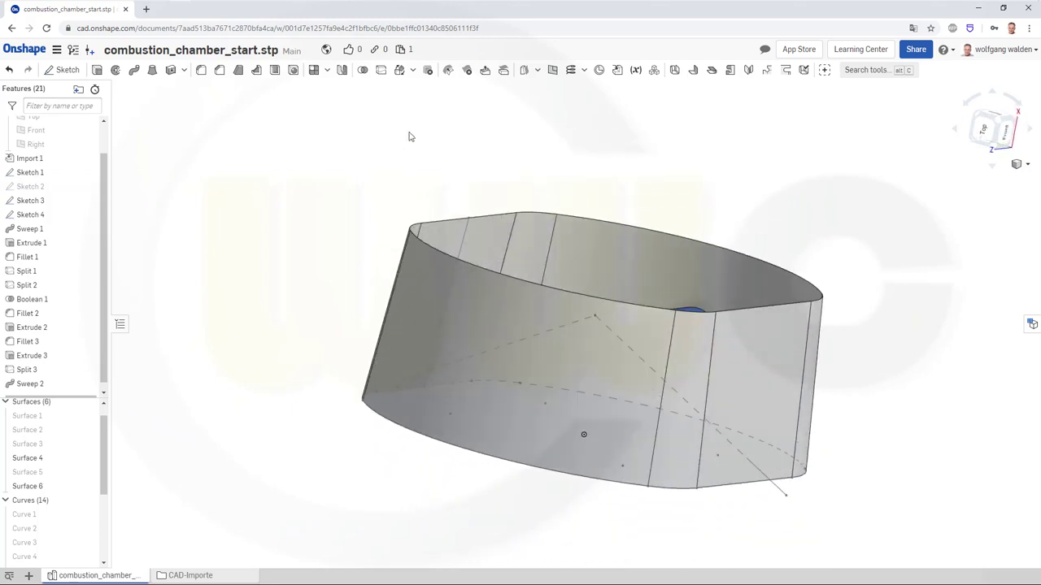
click(539, 74)
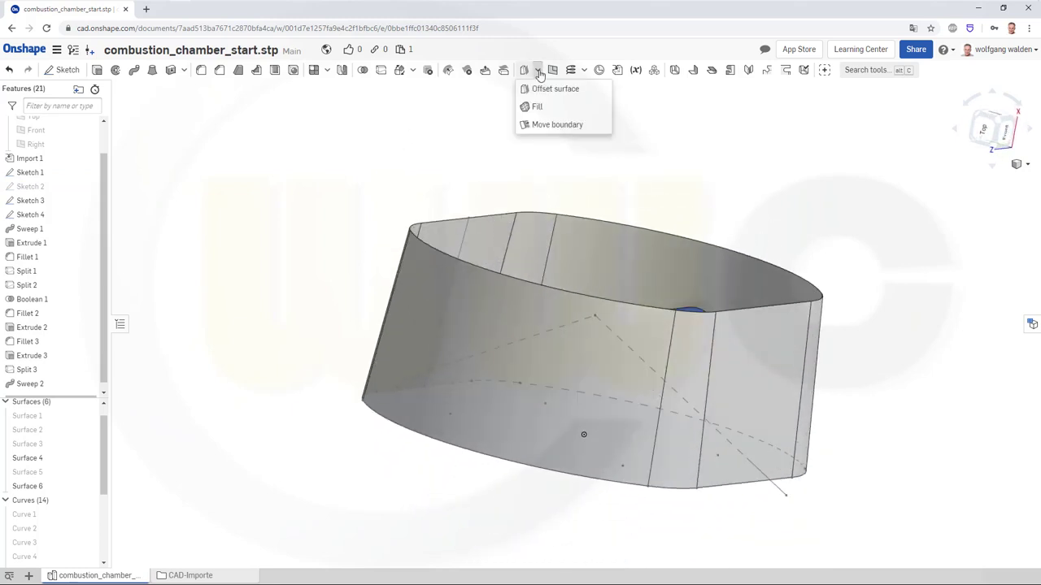
click(537, 124)
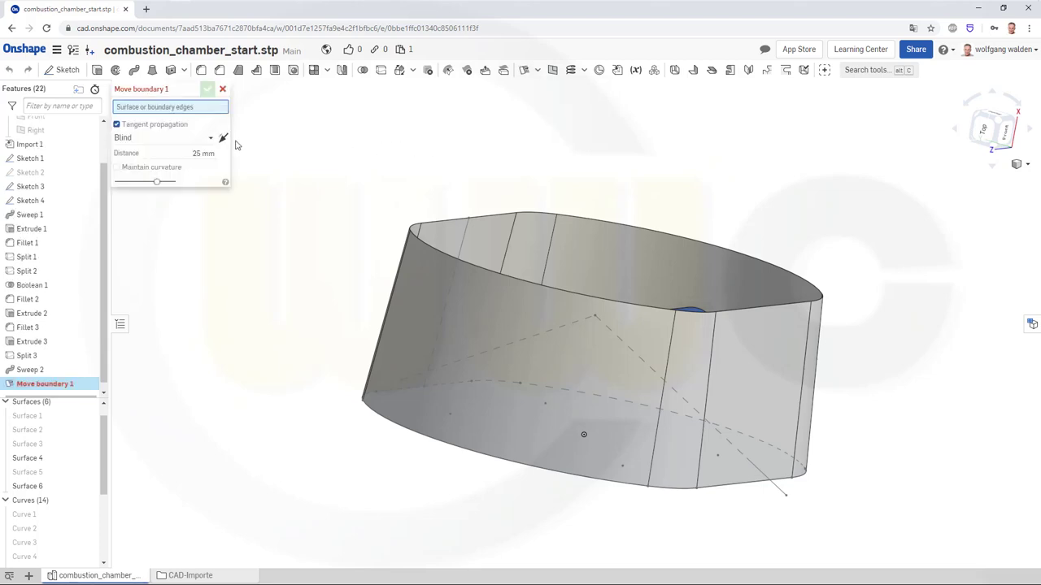
click(412, 439)
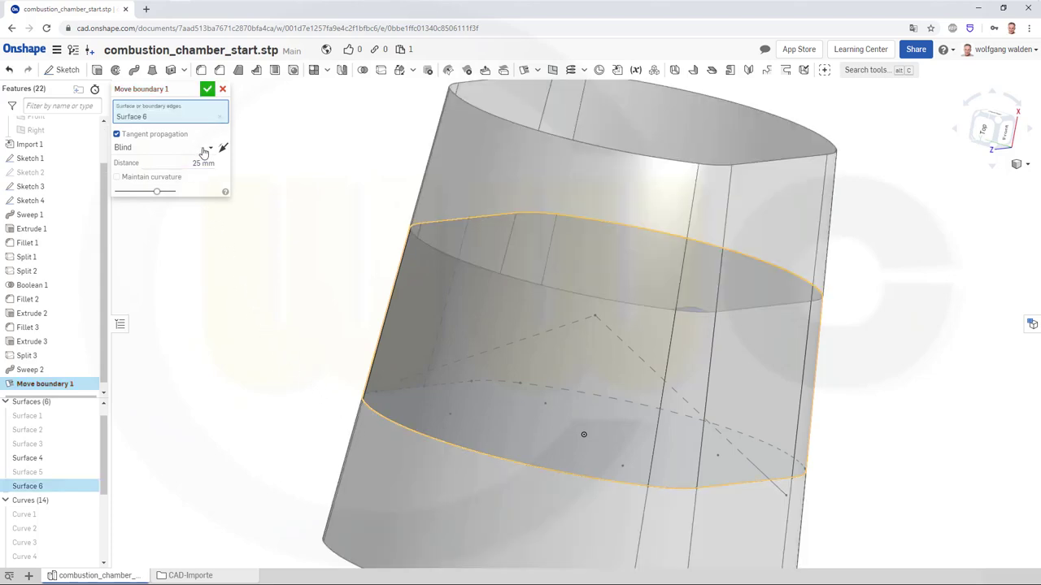
right_drag(319, 171, 367, 228)
scroll(367, 228, down, 3)
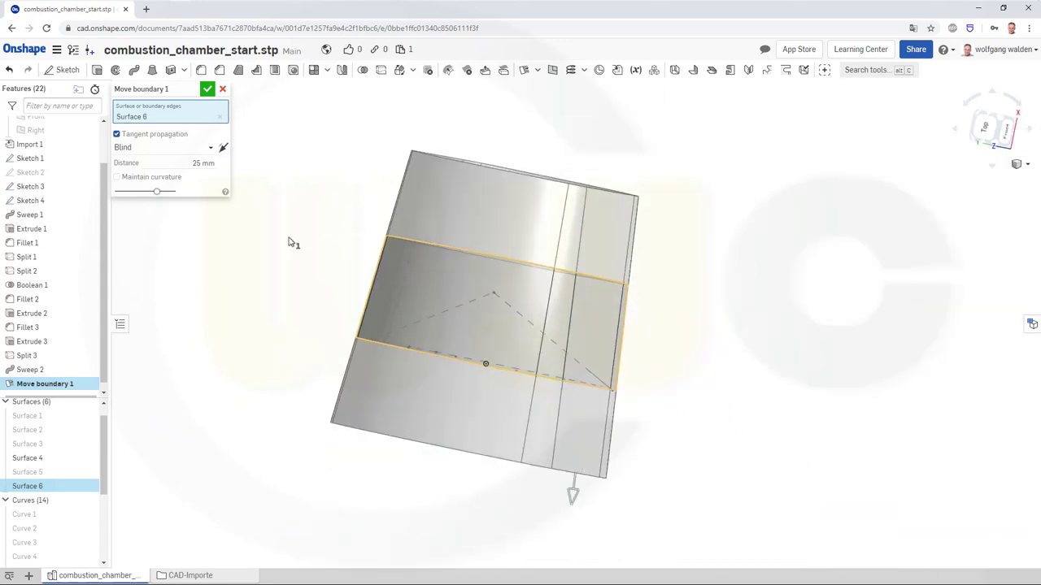
right_drag(290, 239, 341, 251)
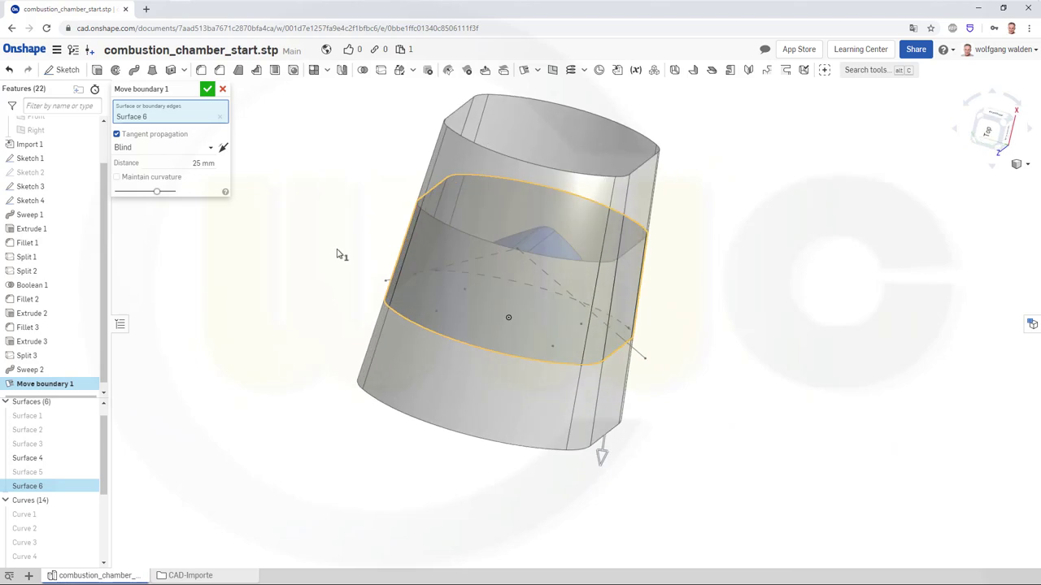
click(220, 118)
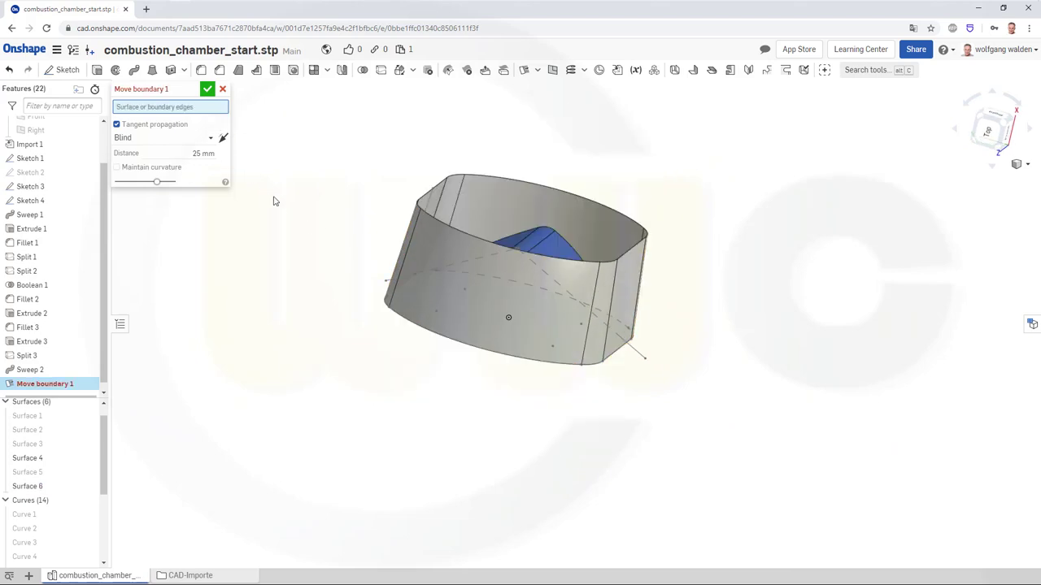
click(450, 344)
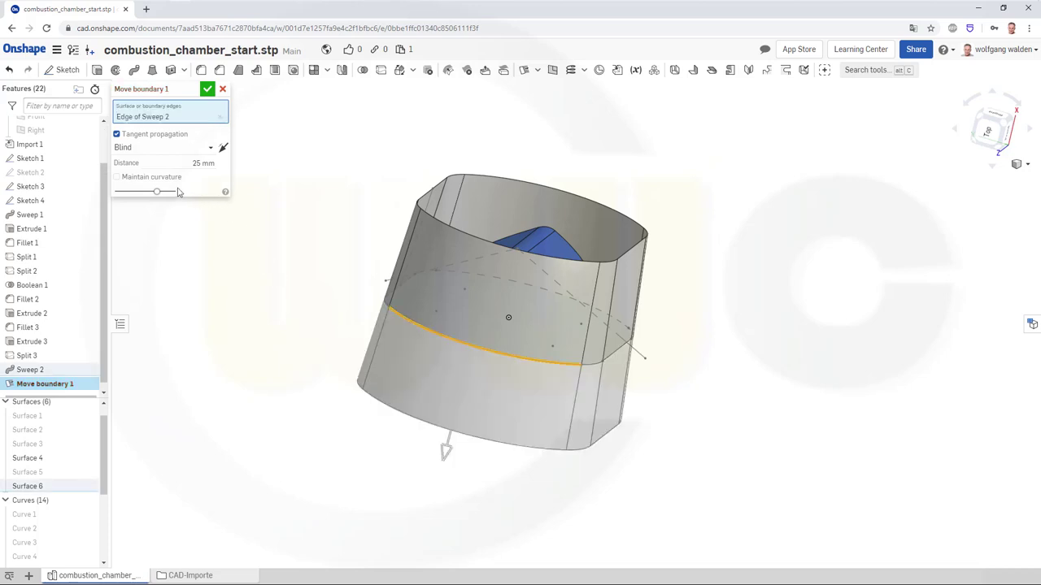
click(208, 90)
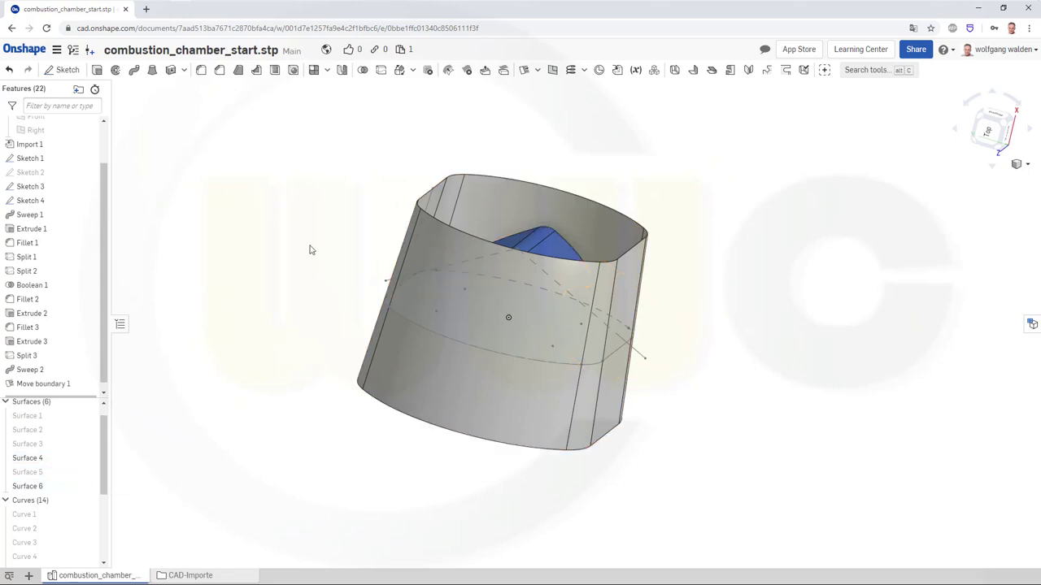
Step: Split the extended wall, Surface 6, with the Right plane, keeping the tools
mouse_move(306, 245)
right_down()
mouse_move(244, 249)
mouse_move(296, 260)
right_up()
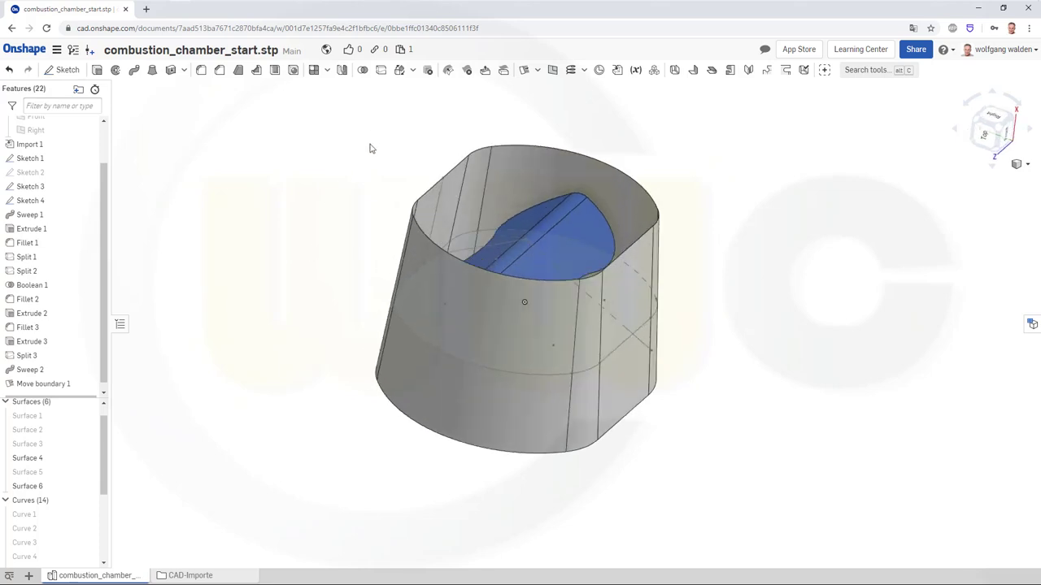
click(380, 70)
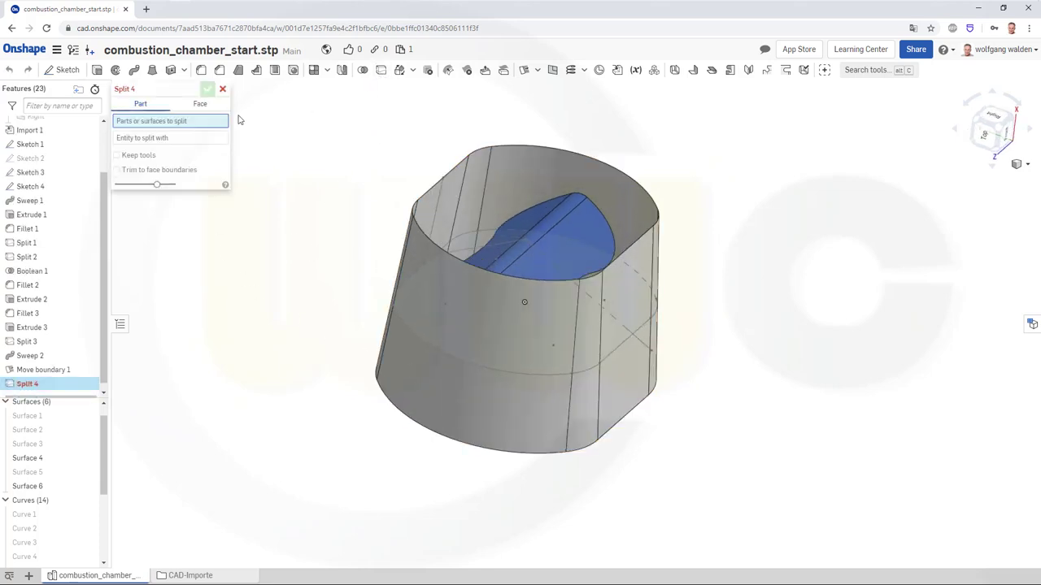
click(456, 324)
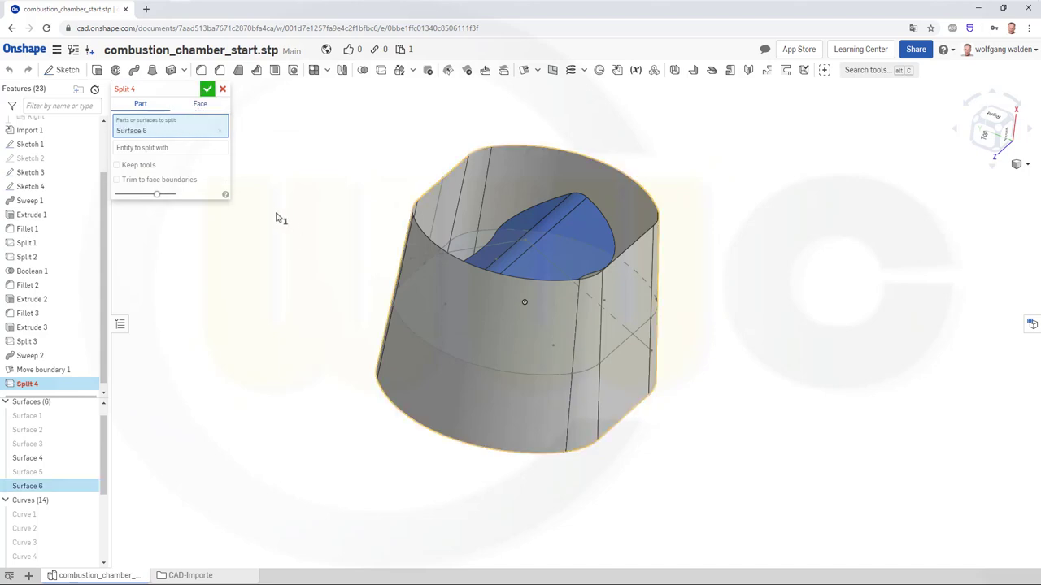
click(151, 150)
scroll(81, 150, up, 2)
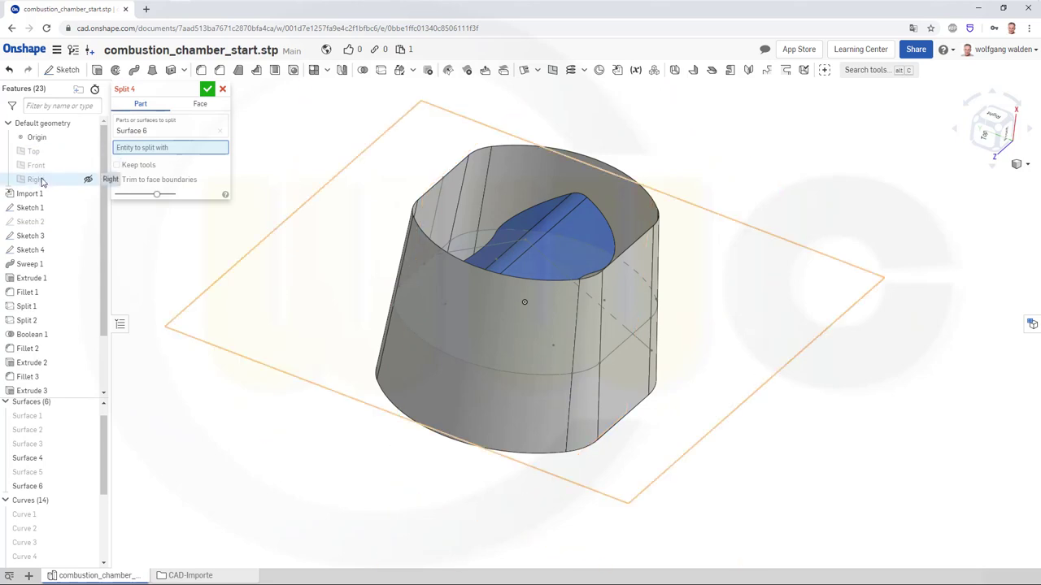
click(42, 181)
click(116, 174)
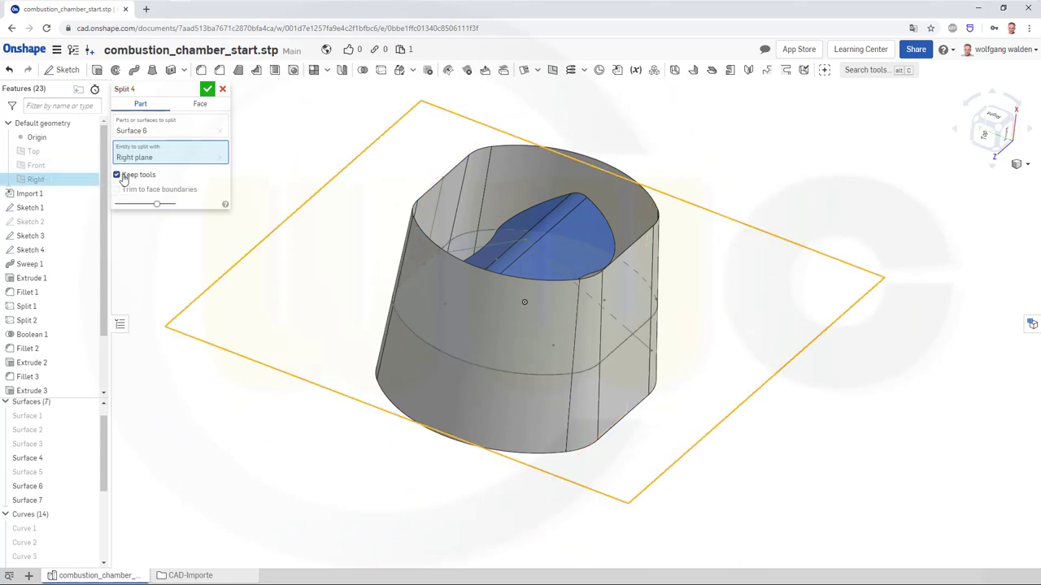
click(208, 89)
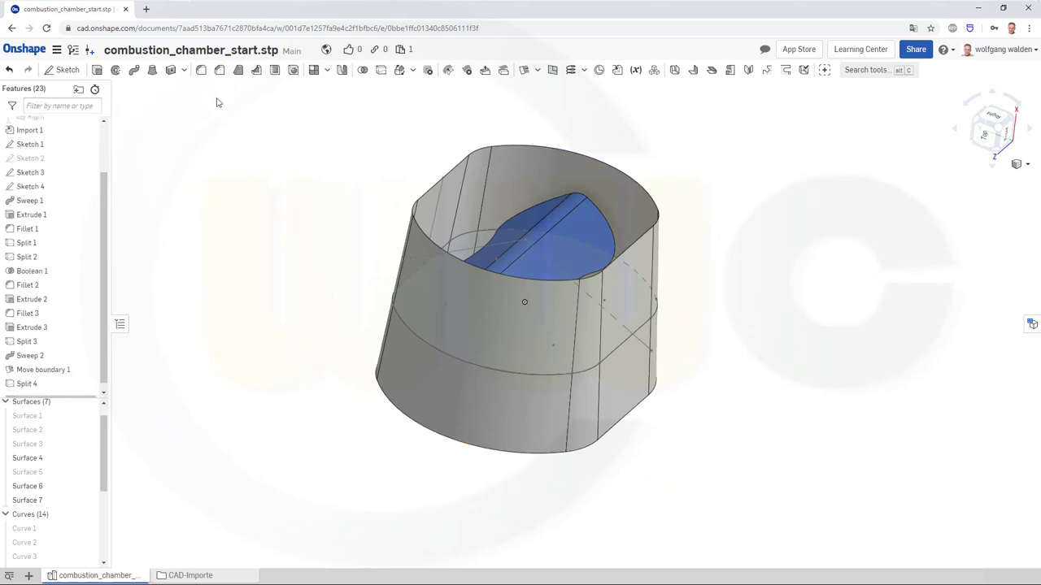
Step: Hide the upper wall portion around the roof, Surface 6, and view the remaining lower wall
click(87, 486)
right_drag(254, 298, 337, 245)
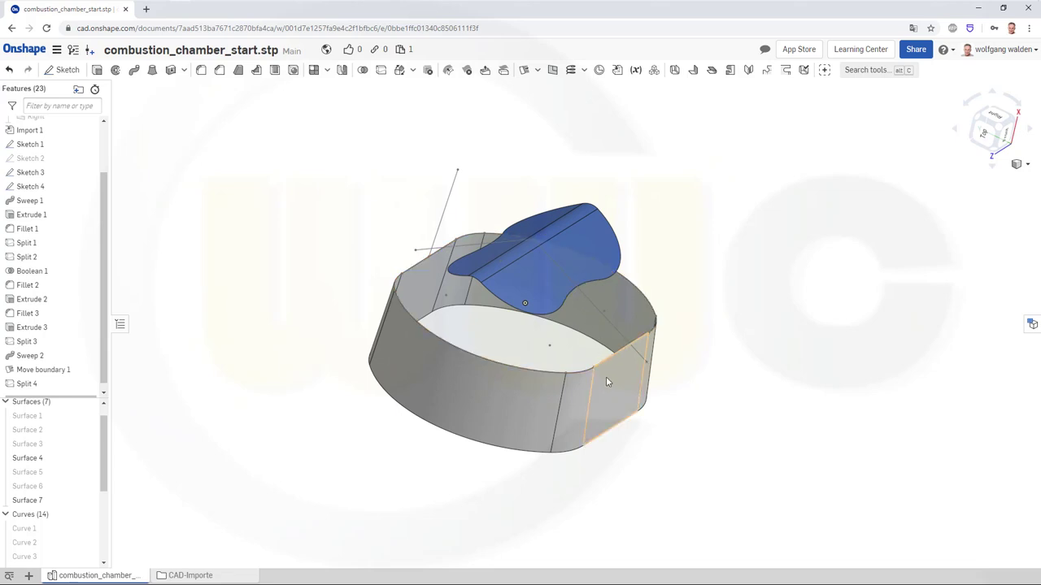
mouse_move(367, 274)
right_down()
mouse_move(349, 292)
mouse_move(361, 263)
mouse_move(374, 261)
mouse_move(382, 274)
right_up()
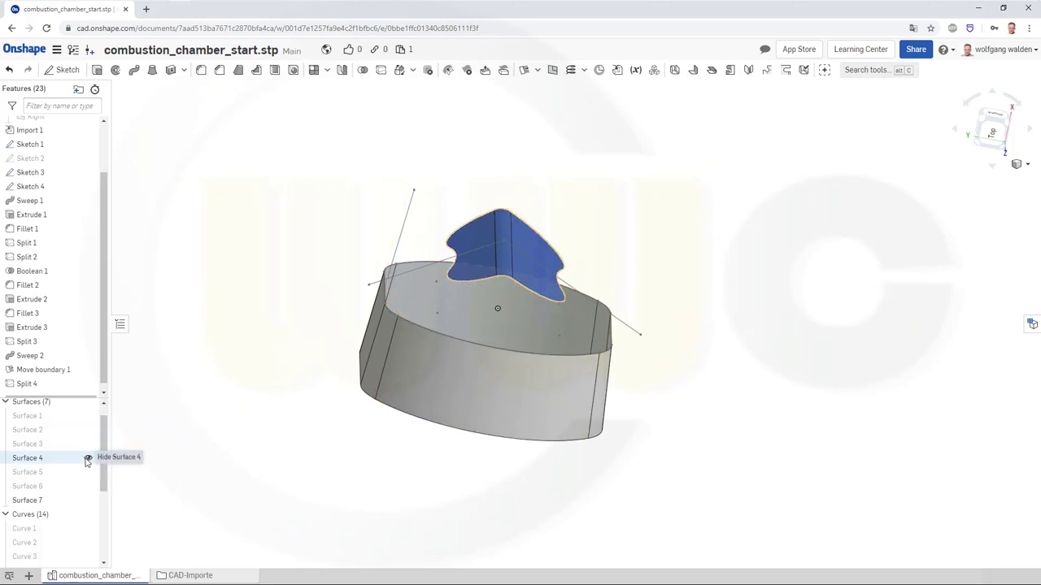
Step: Hide Sketch 3, Sketch 4 and Sketch 1
click(88, 174)
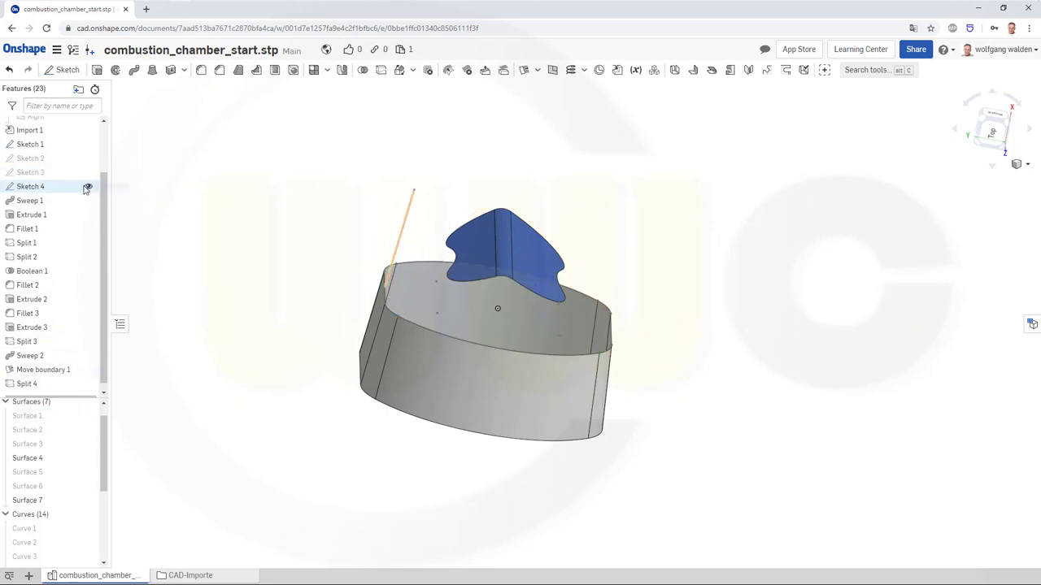
click(87, 186)
click(88, 144)
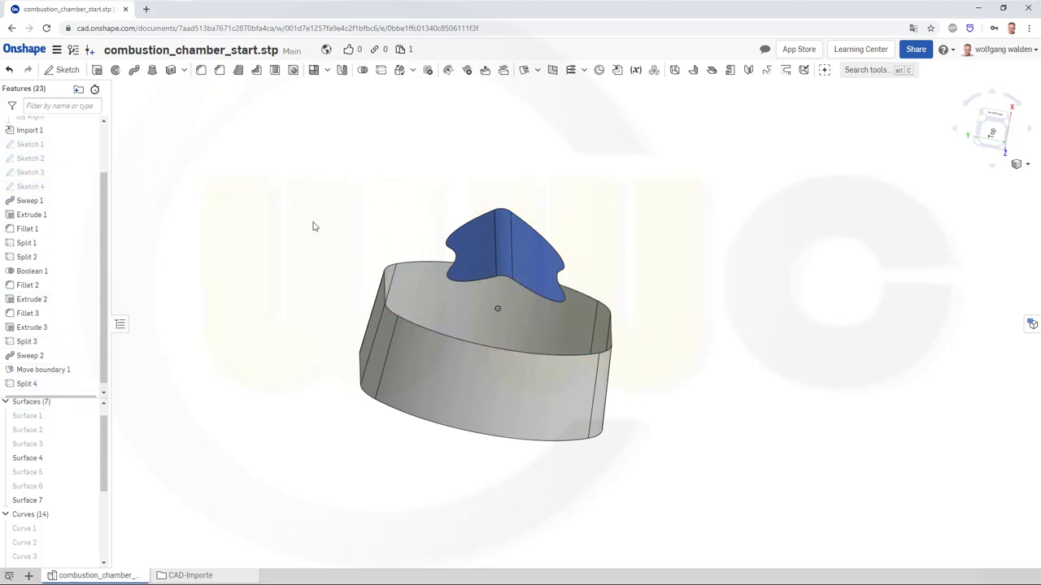
mouse_move(309, 243)
right_down()
mouse_move(306, 256)
mouse_move(319, 223)
right_up()
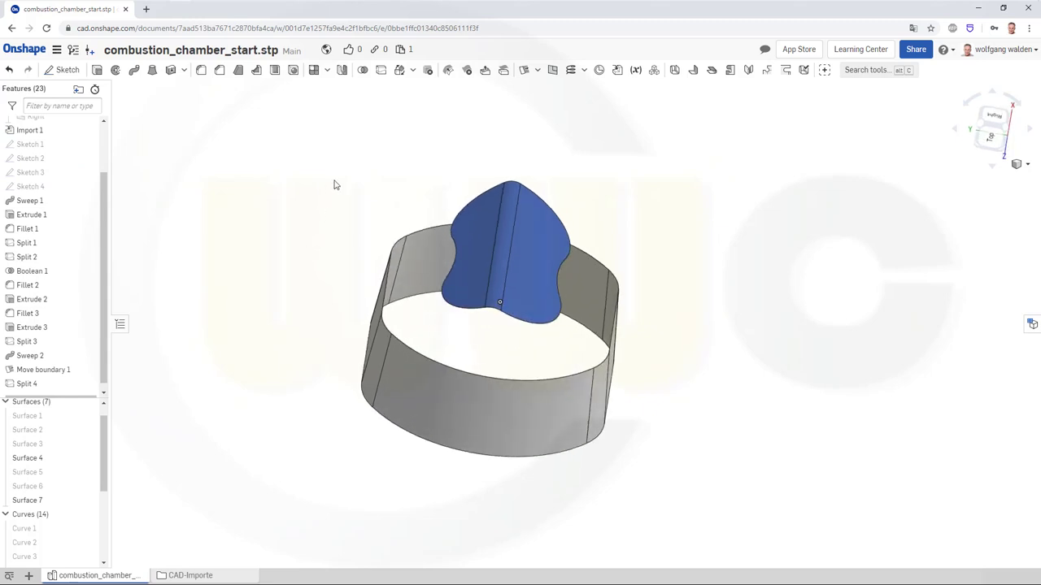
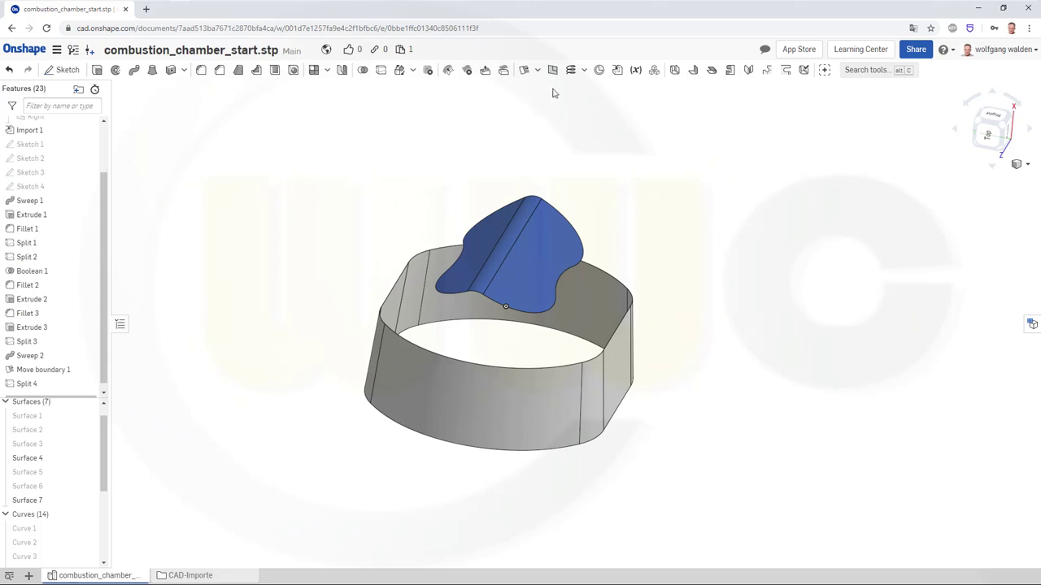
Step: Create a line-angle plane at 90 degrees through the right straight edge of the roof's ridge fillet
click(552, 70)
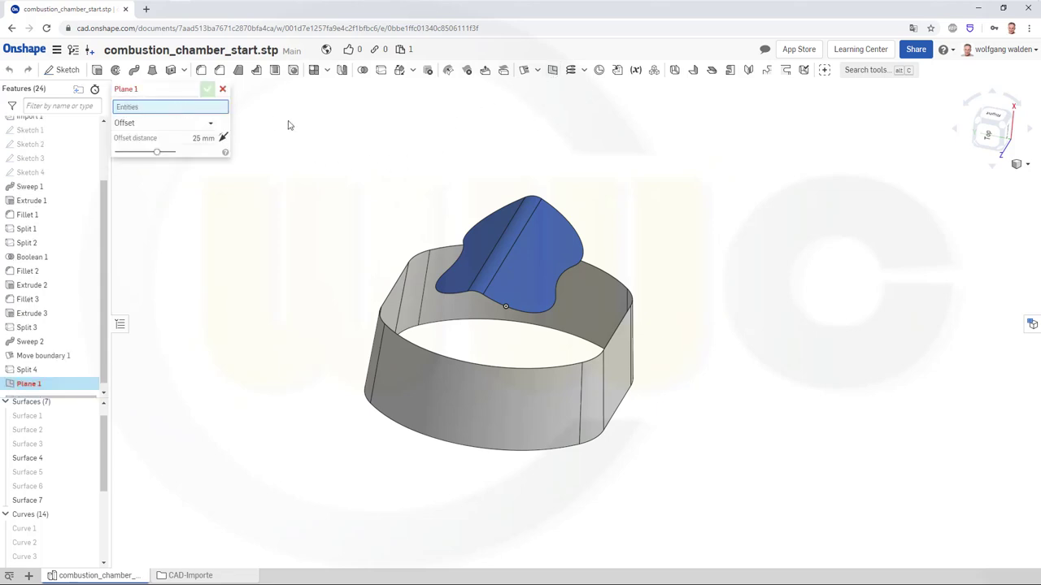
click(207, 126)
click(175, 170)
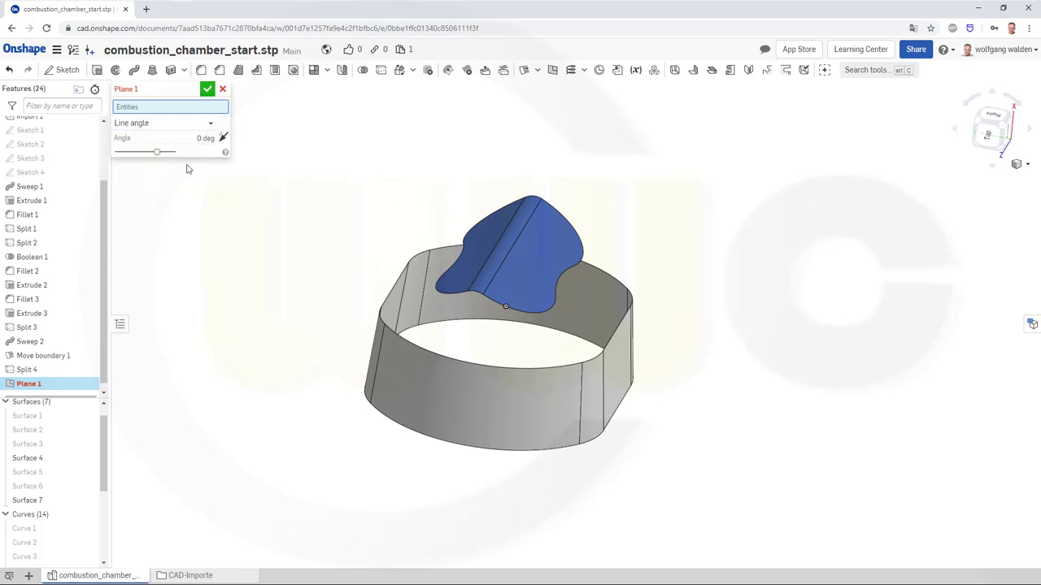
click(214, 130)
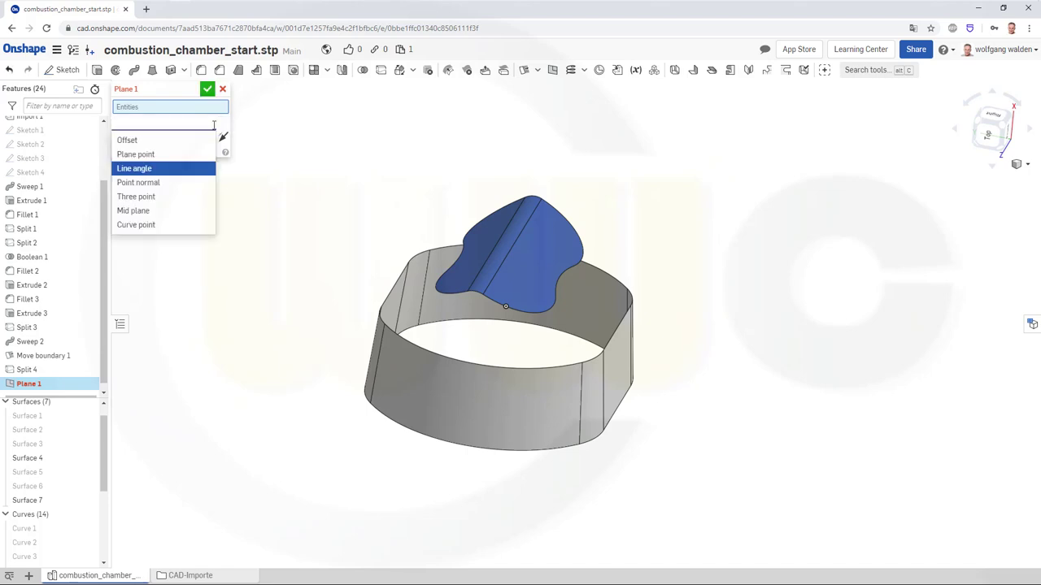
click(167, 169)
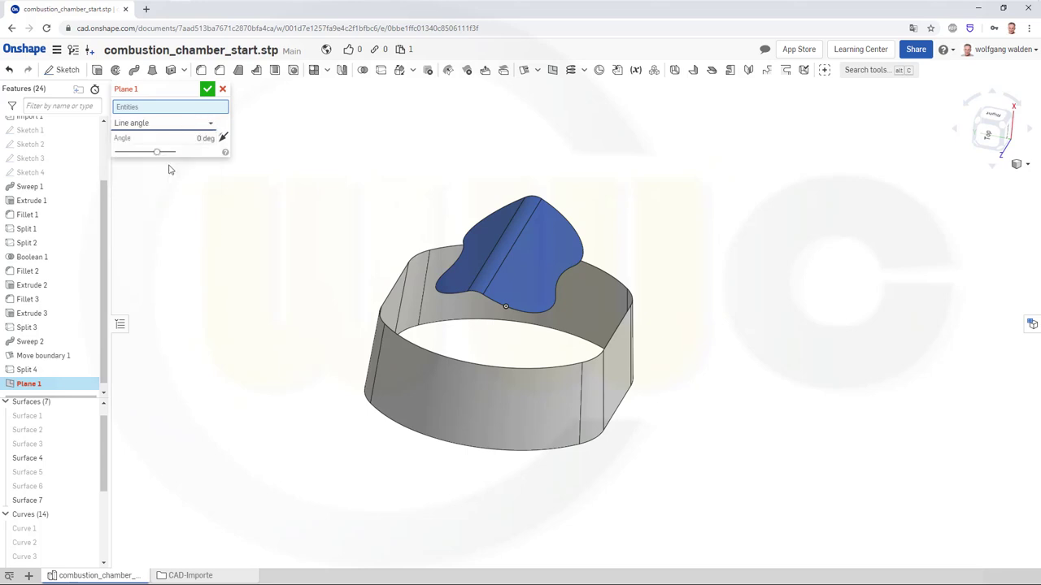
click(517, 240)
click(206, 147)
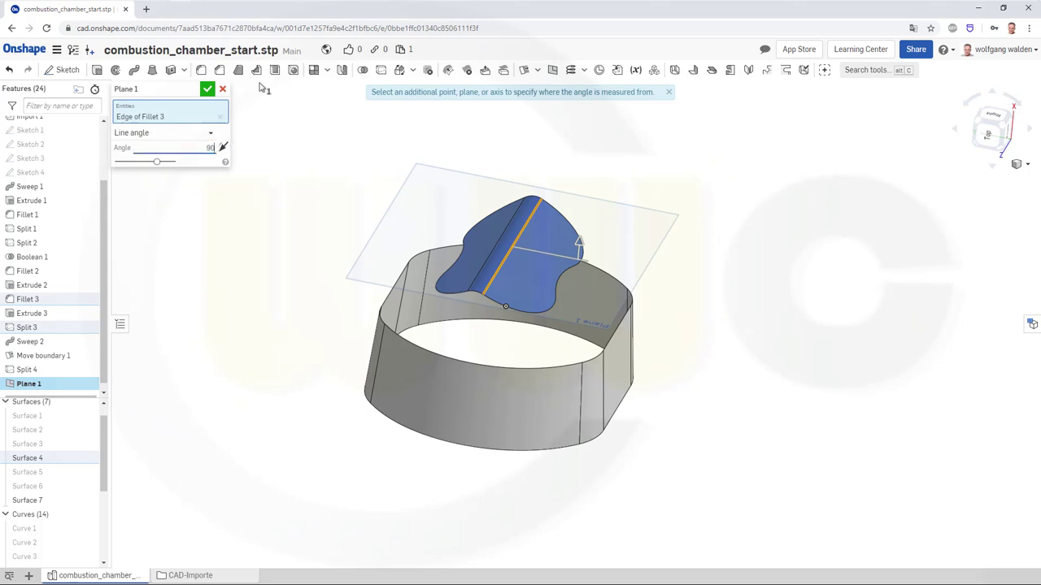
text(90)
key(Return)
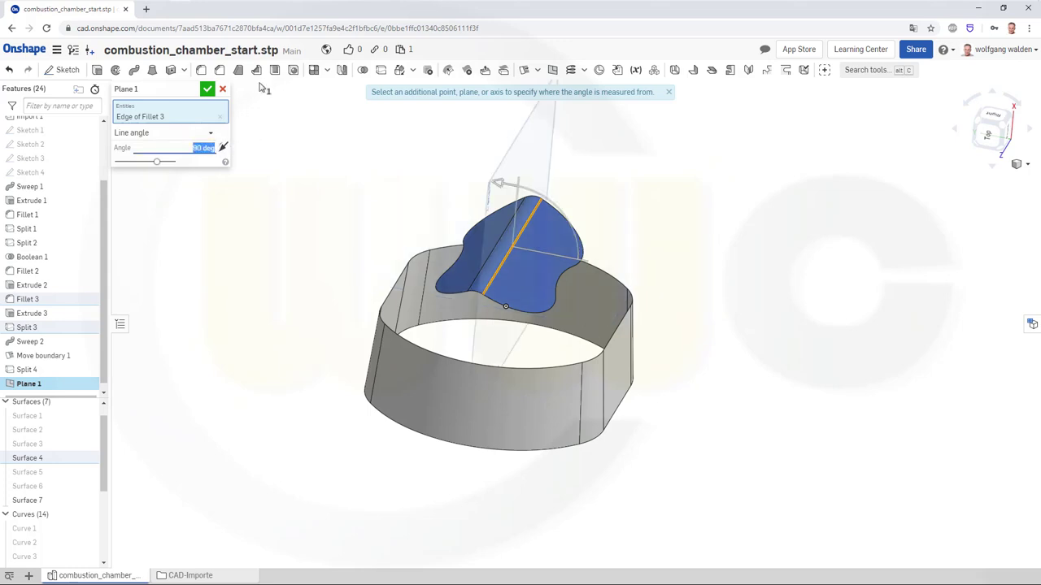
click(208, 89)
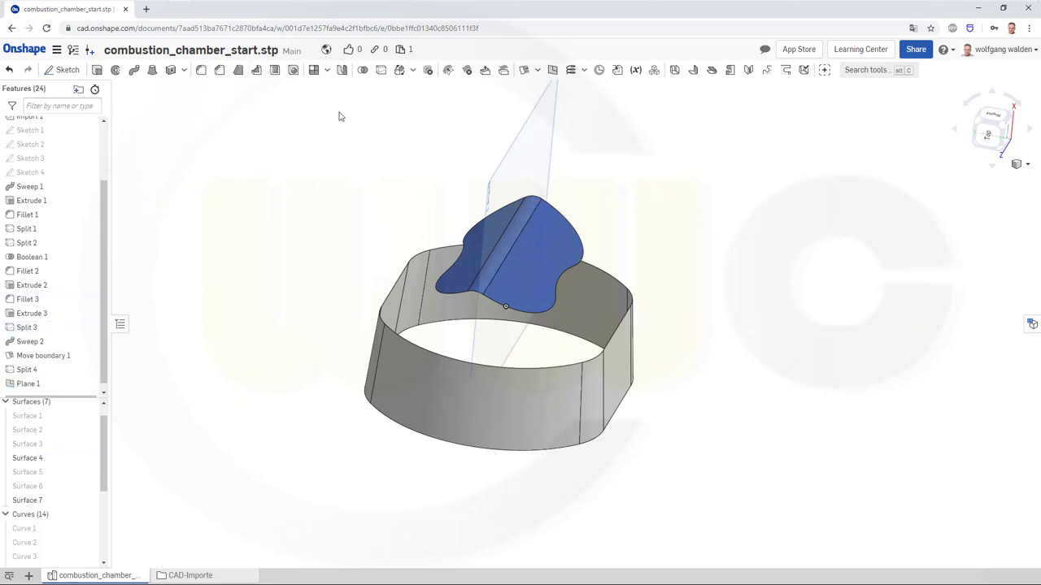
Step: Create a second line-angle plane at 90 degrees through the opposite straight edge of the roof's ridge fillet
click(552, 70)
click(472, 290)
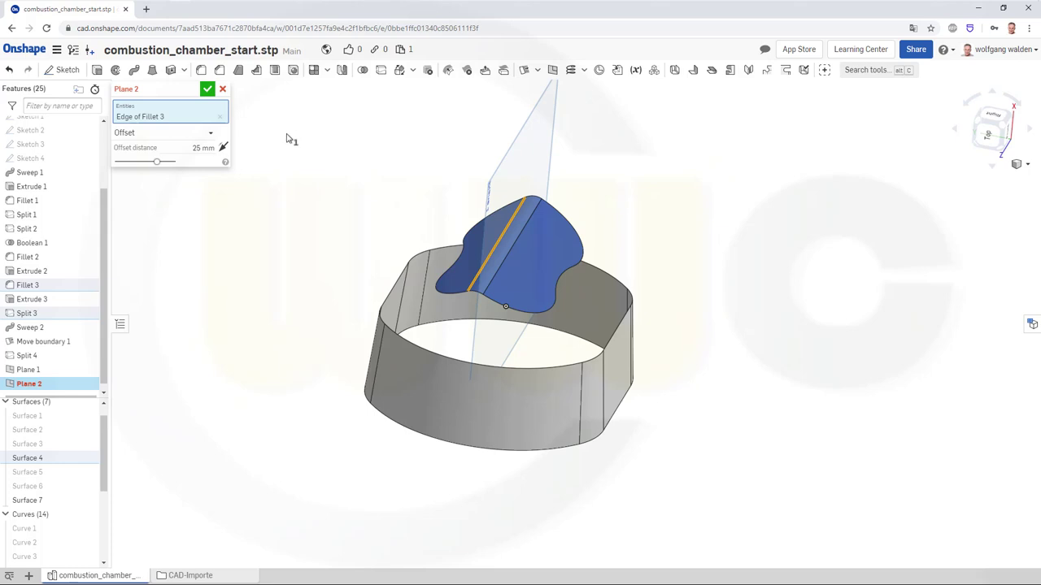
click(213, 139)
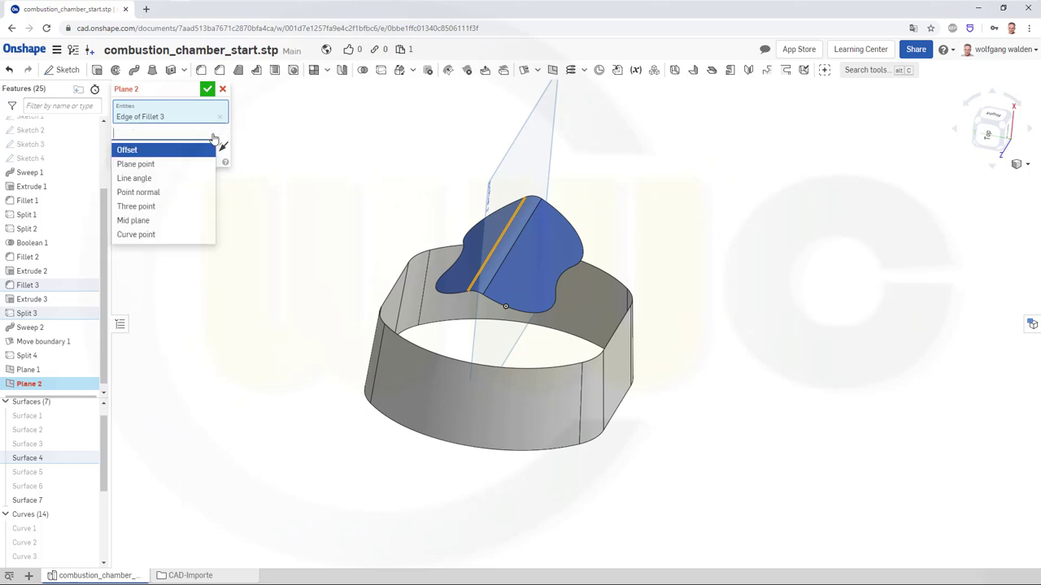
click(178, 179)
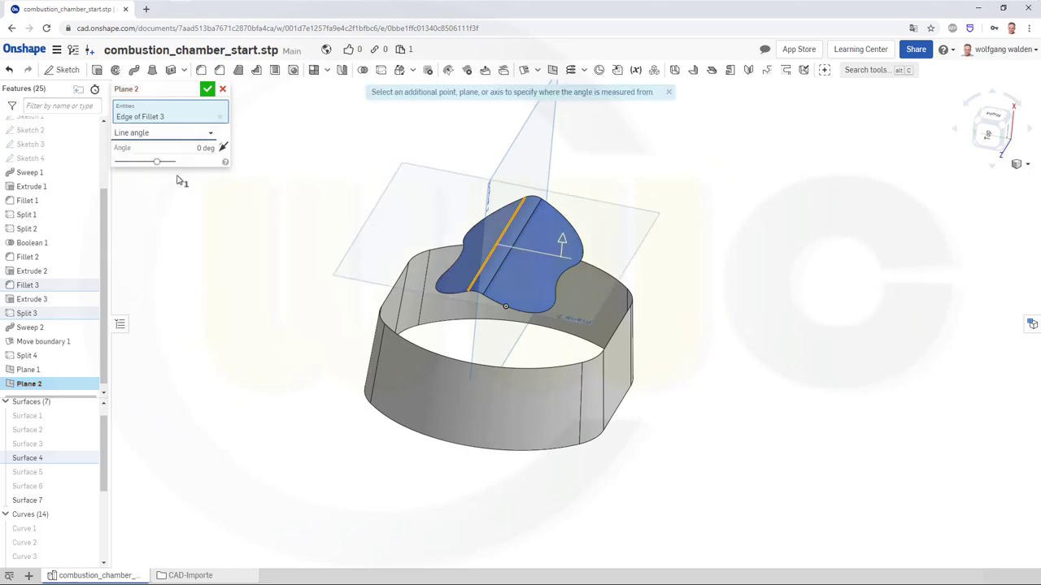
click(187, 147)
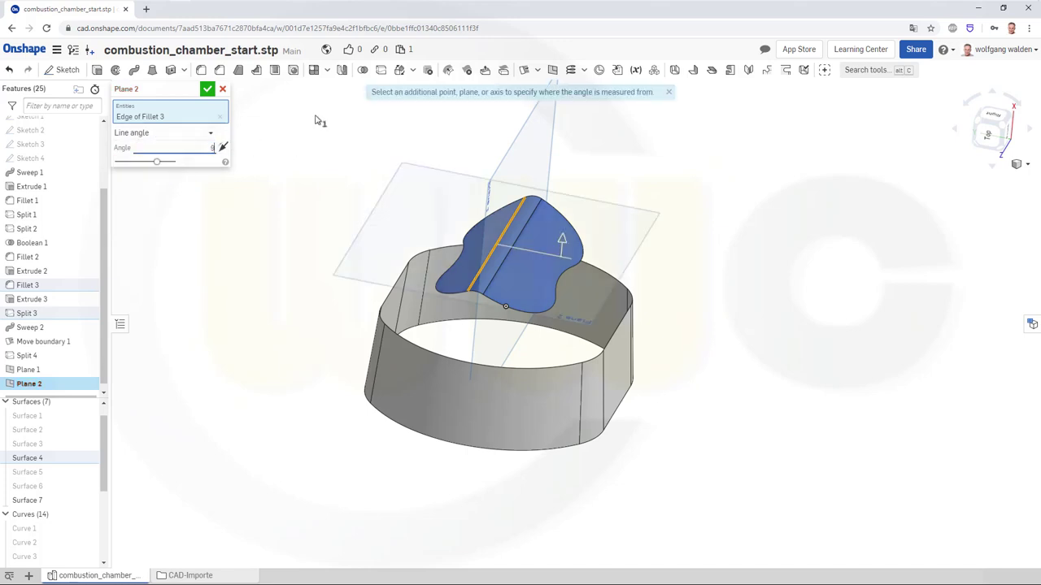
key(Return)
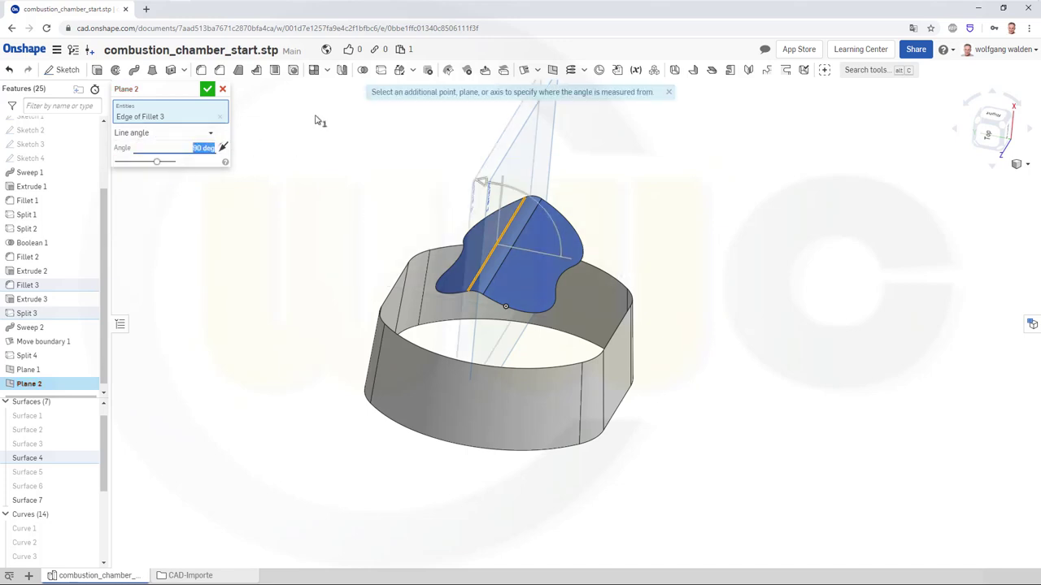
click(208, 90)
Step: Split the lower wall, Surface 7, with Plane 2, with Keep tools enabled
mouse_move(312, 228)
right_down()
mouse_move(312, 247)
mouse_move(311, 227)
right_up()
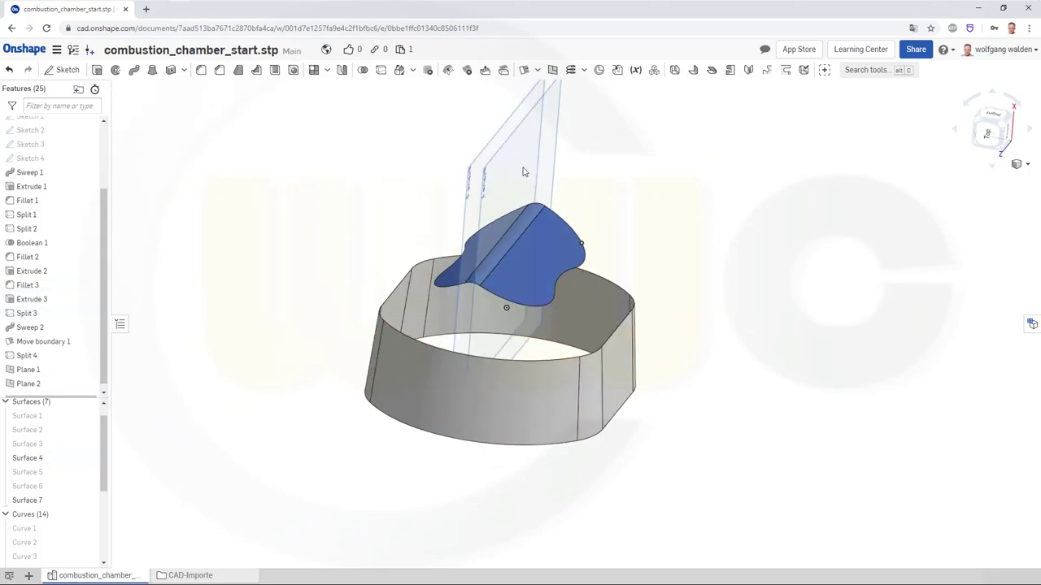
click(381, 71)
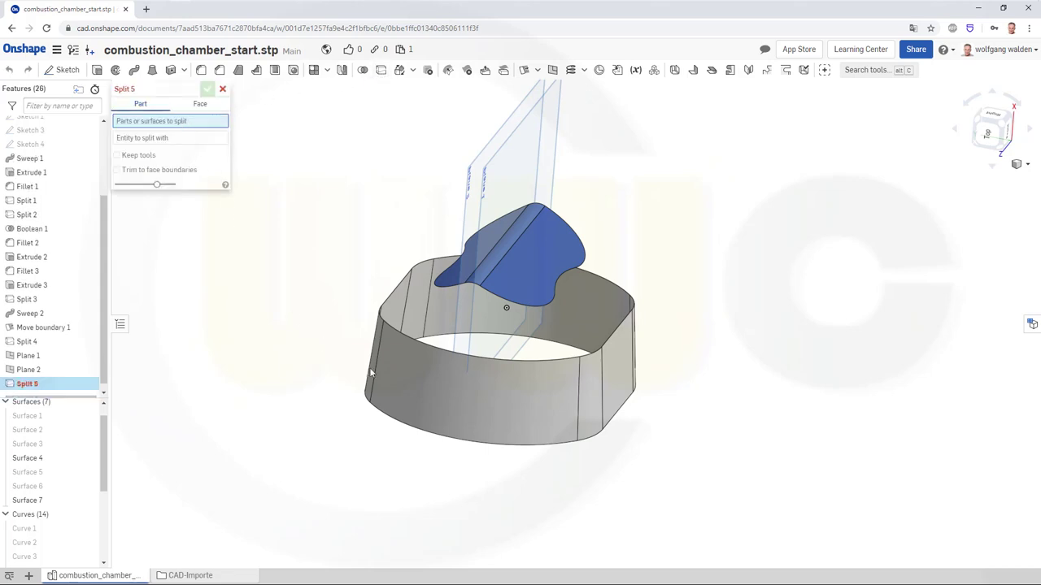
click(412, 375)
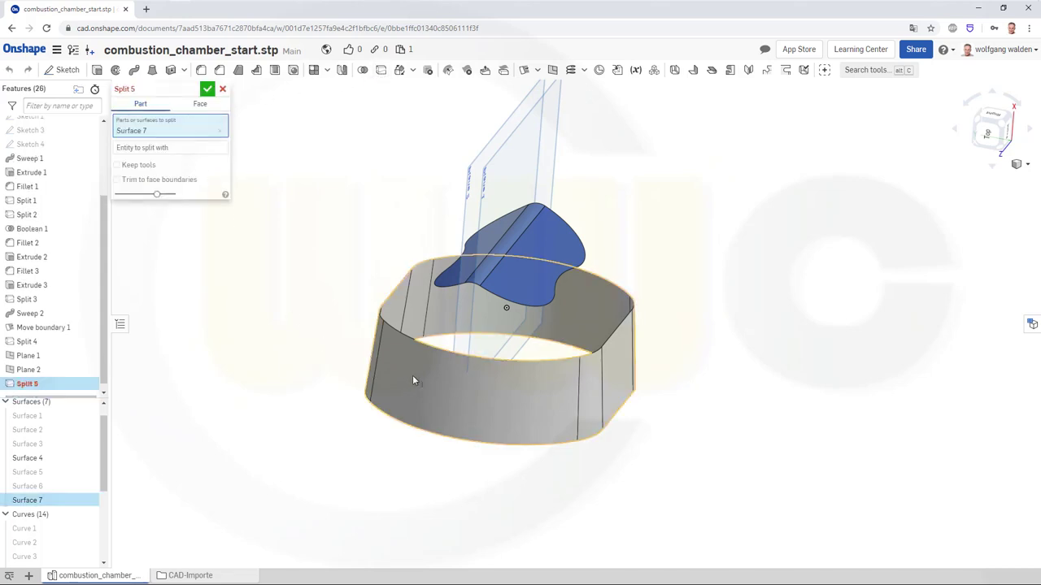
click(157, 150)
click(464, 201)
click(116, 175)
click(207, 90)
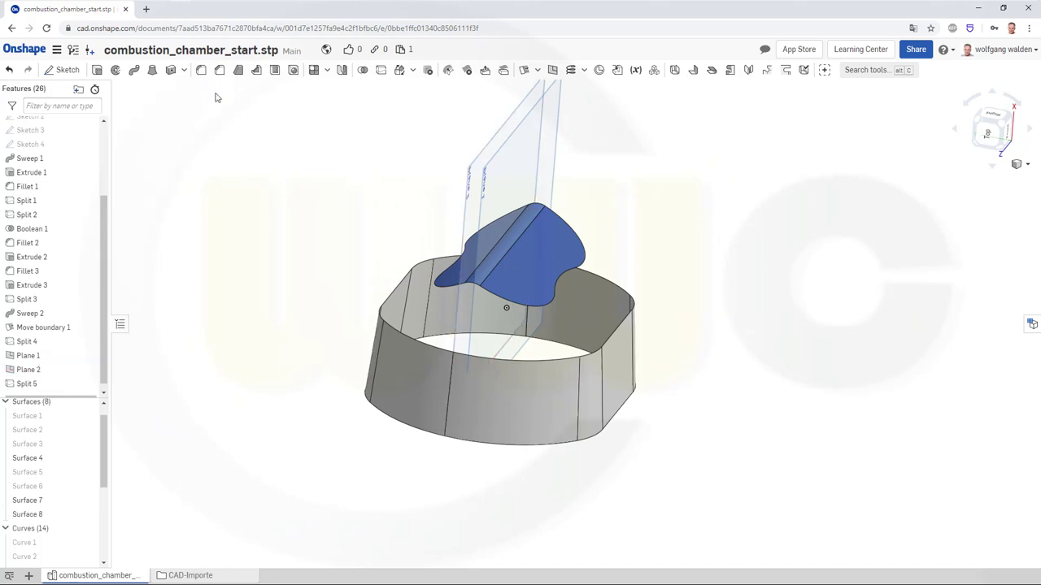
Step: Split the wall portion containing the strip between the planes, Surface 7, with Plane 1
click(379, 71)
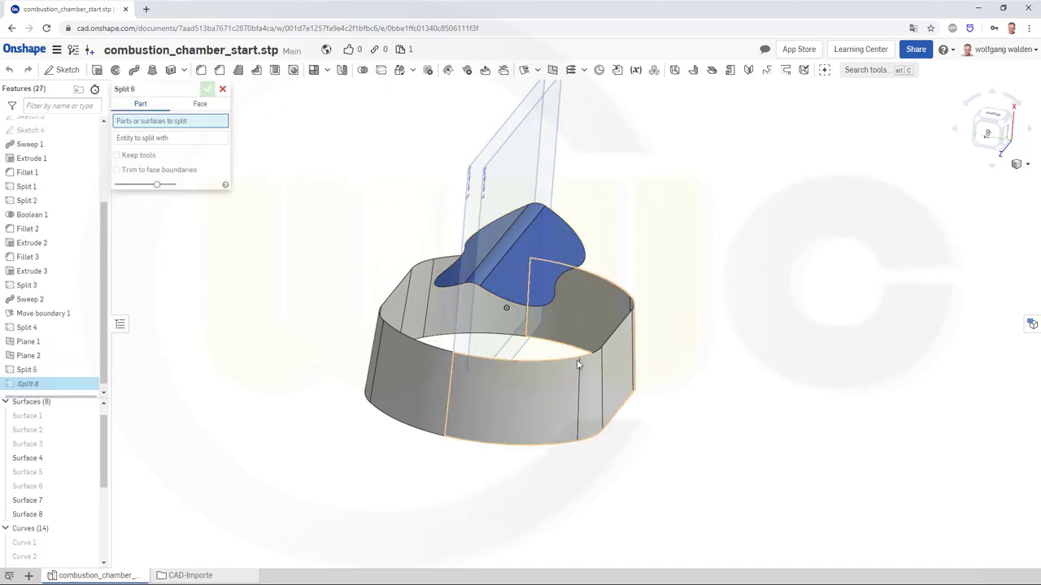
click(539, 399)
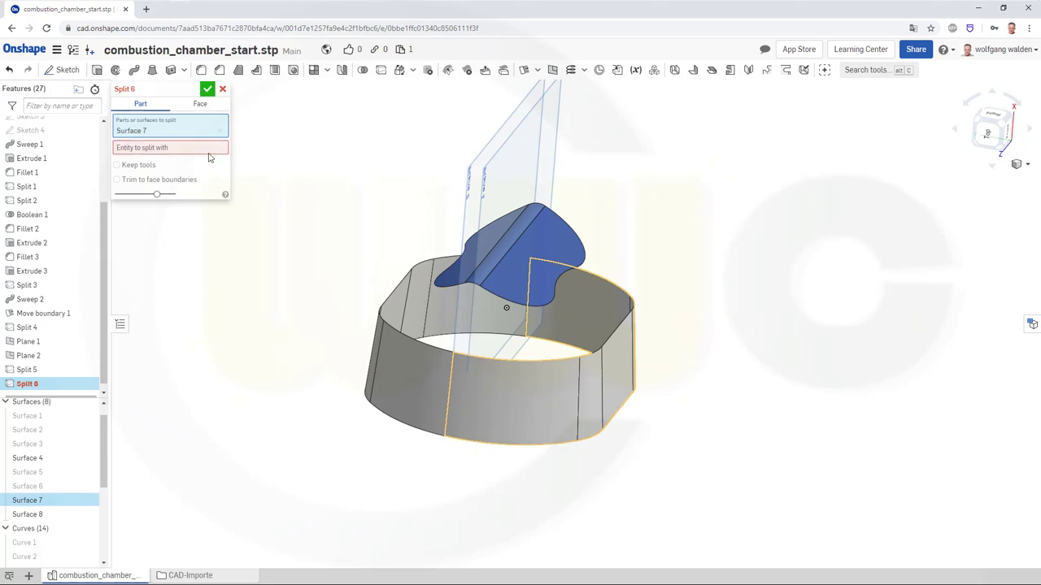
click(209, 150)
click(505, 158)
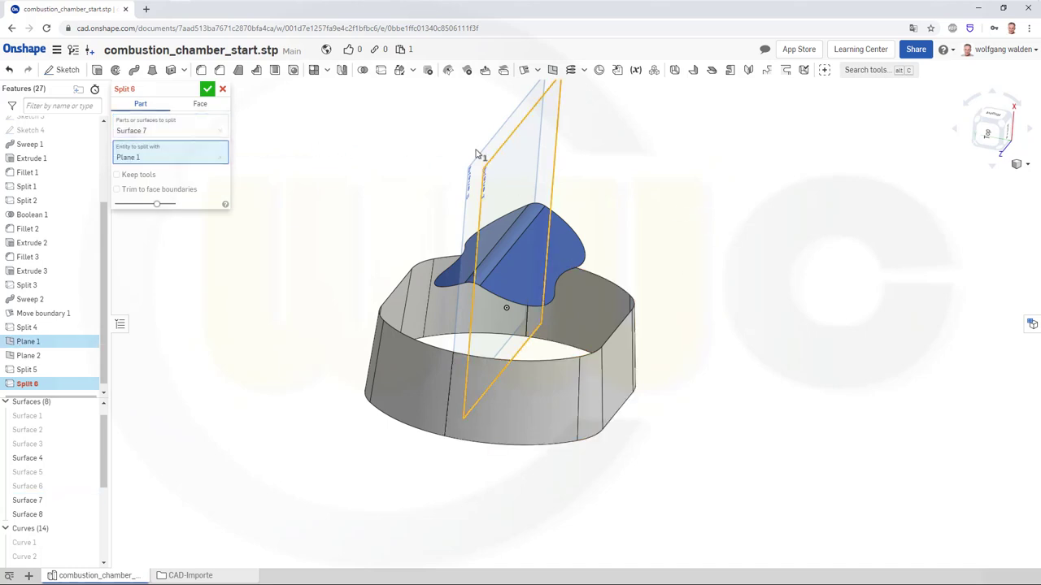
click(207, 89)
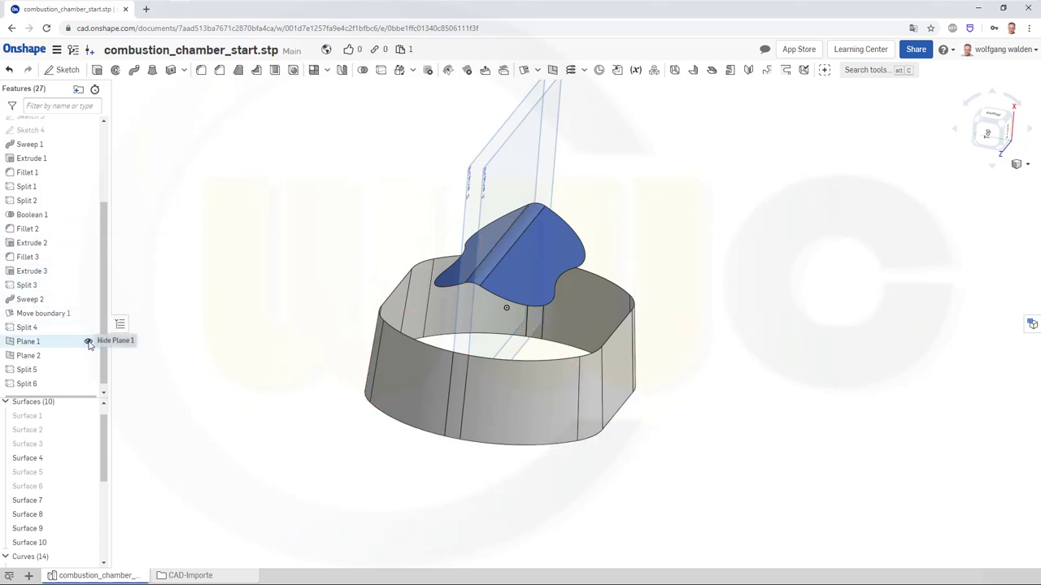
Step: Hide Plane 1 and Plane 2, and inspect the split lines on the wall from several angles
click(88, 341)
click(87, 357)
right_drag(292, 255, 314, 268)
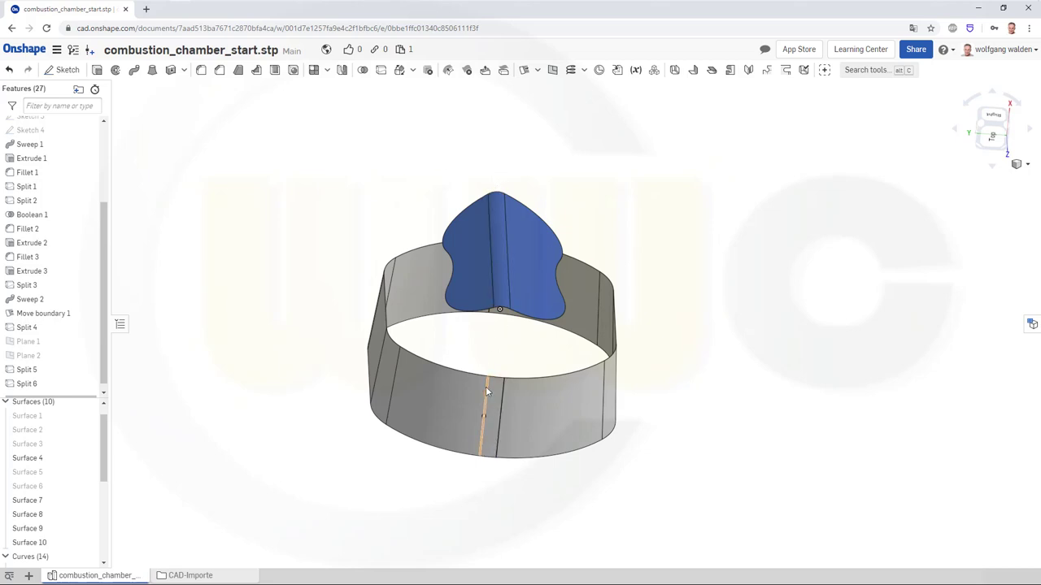
key(Left)
key(Left)
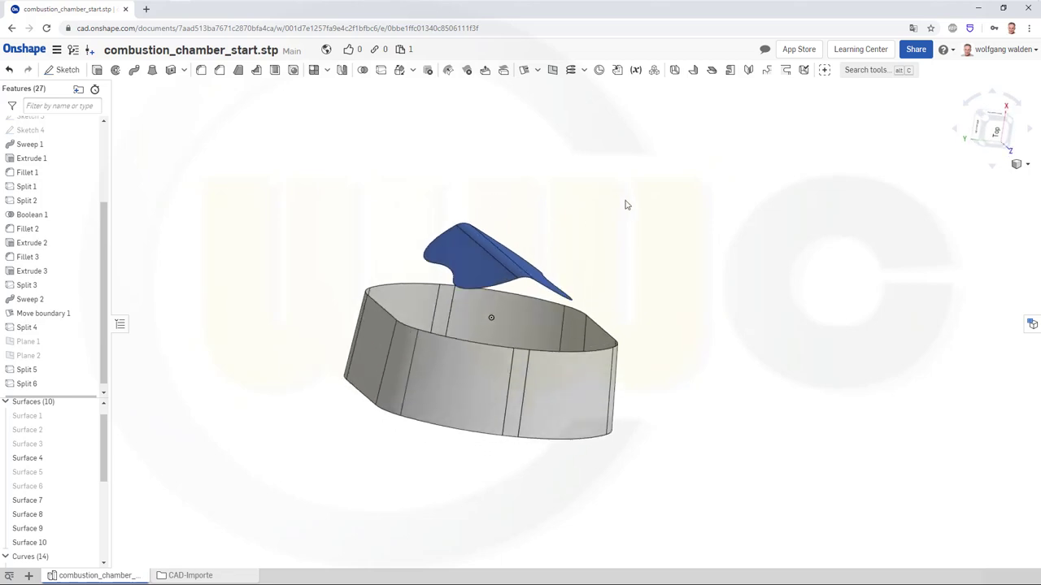
key(Left)
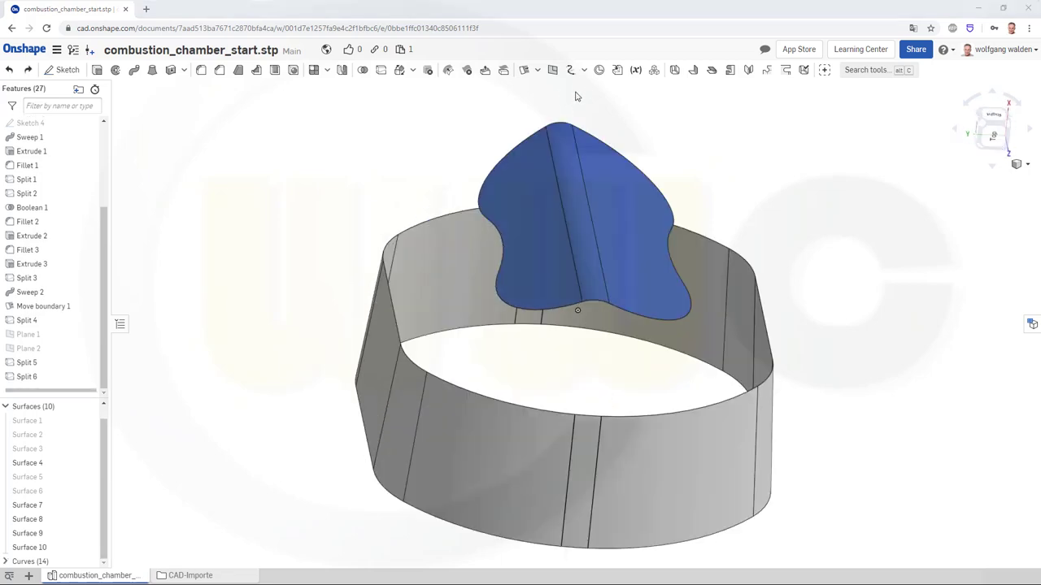
Step: Create a 3D fit spline from the left ridge fillet edge's near end to the left wall split line, following both edges with end magnitude -1
click(583, 72)
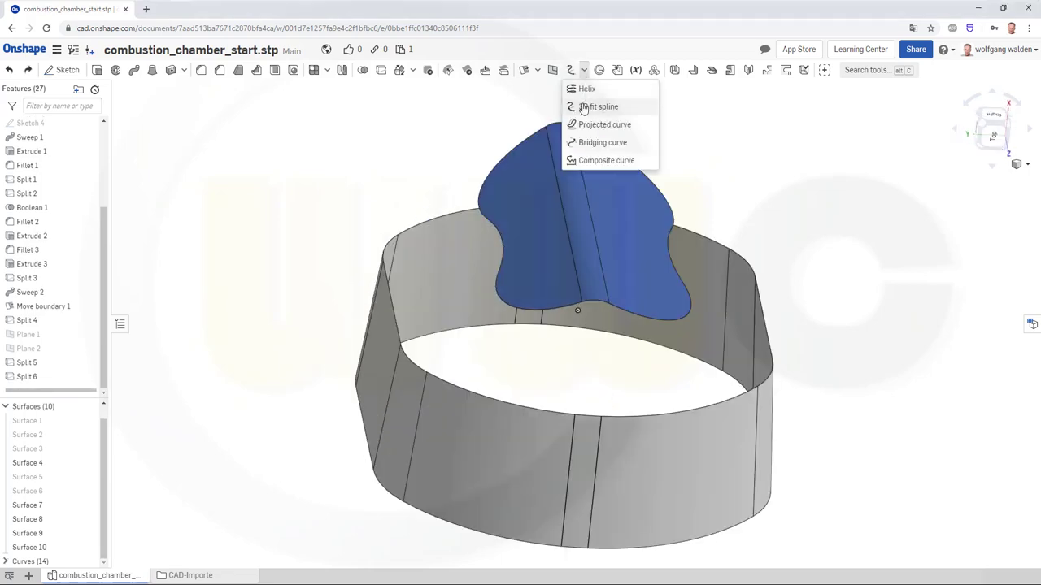
click(588, 106)
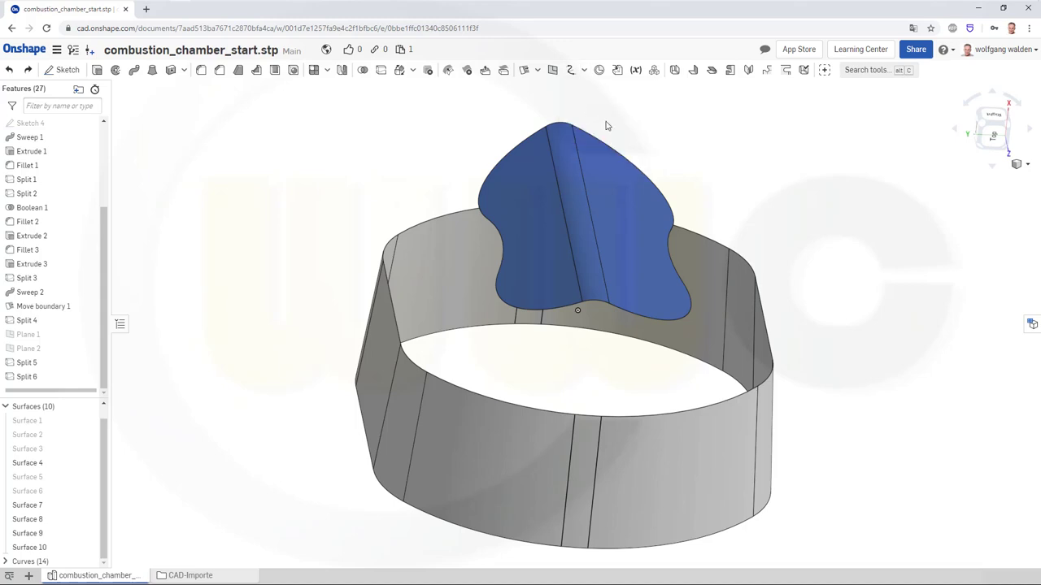
click(583, 305)
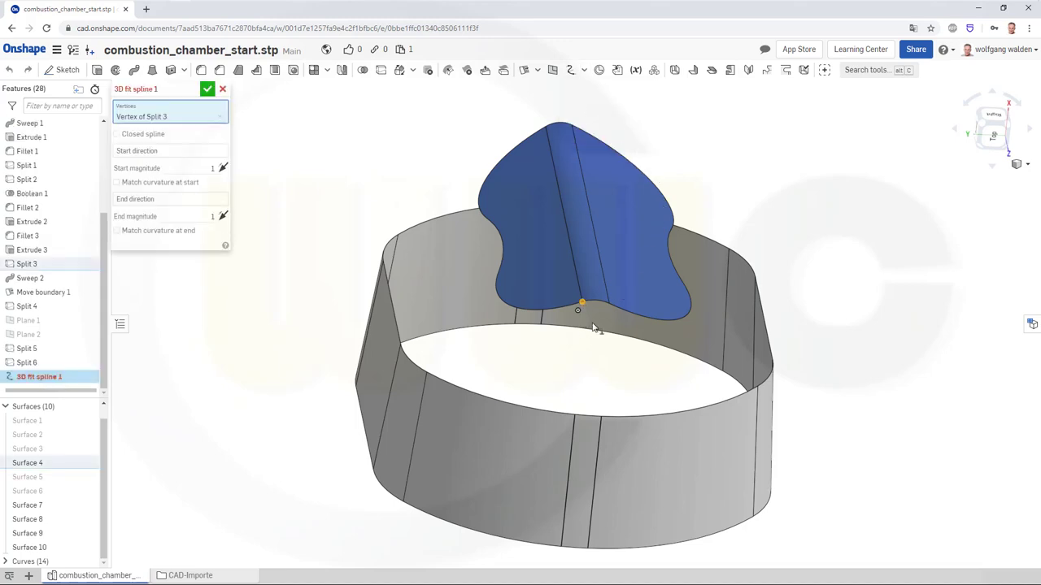
click(576, 417)
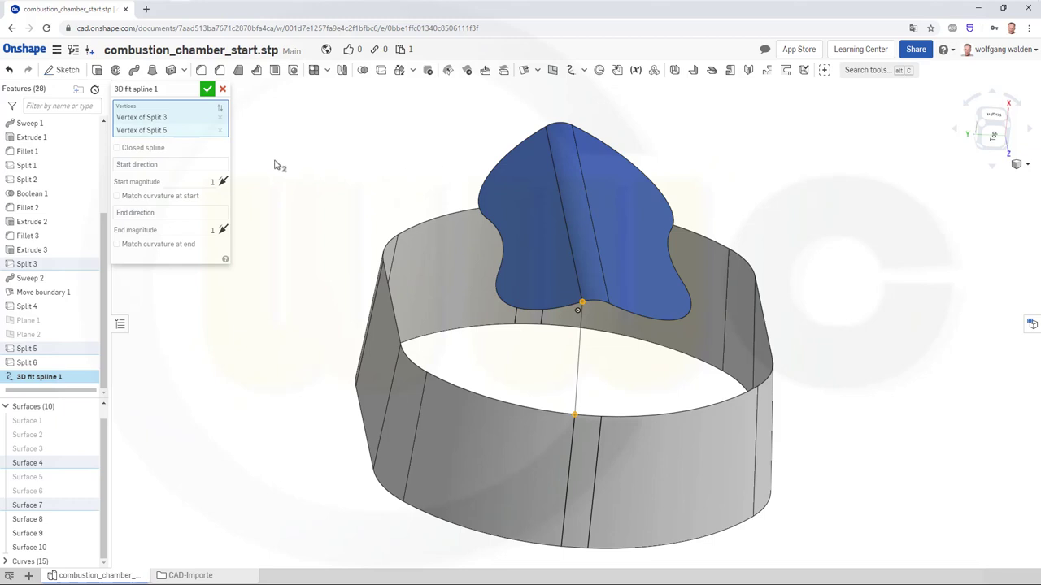
click(179, 165)
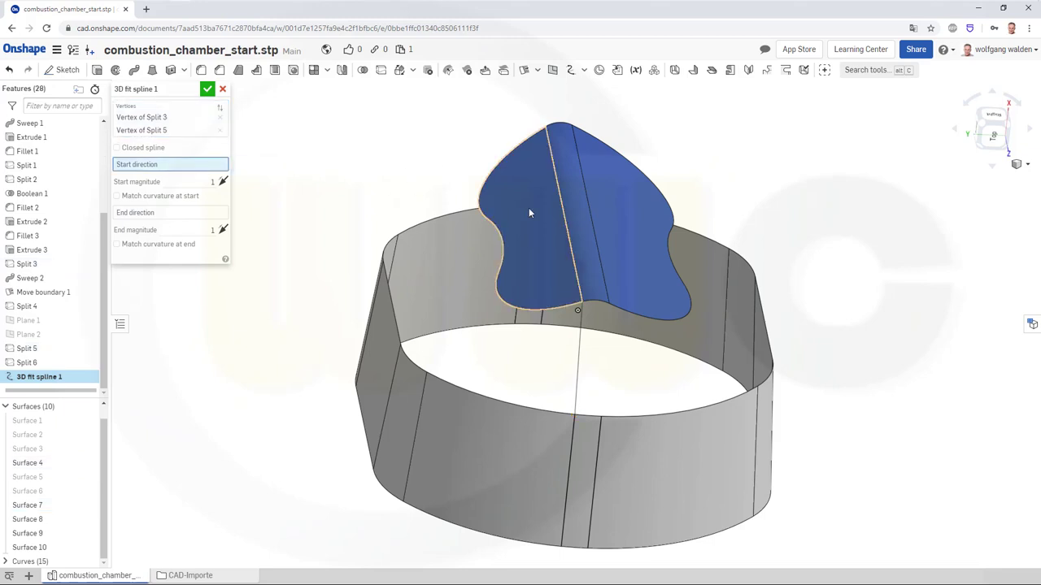
click(569, 232)
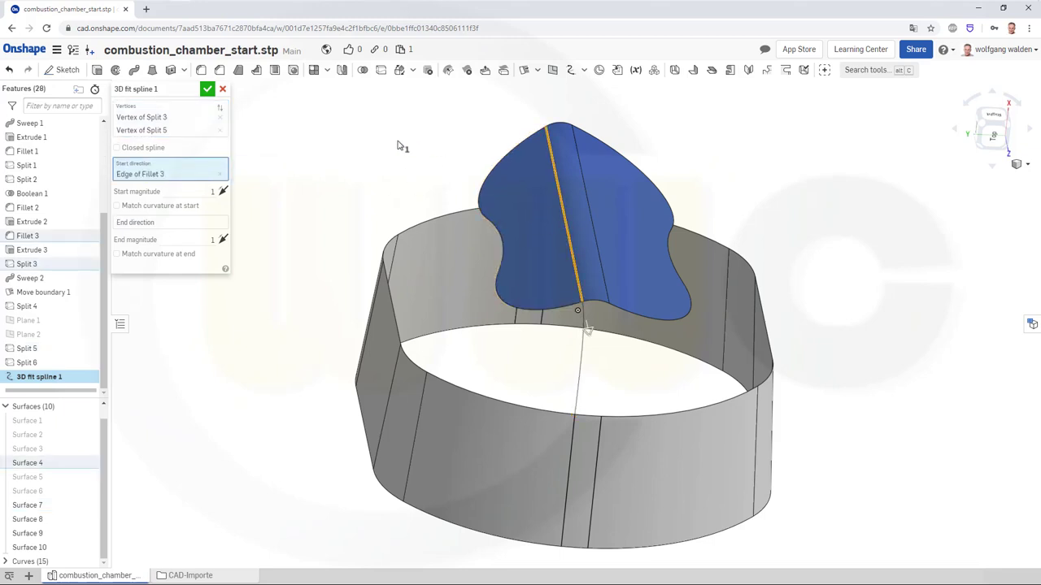
click(153, 222)
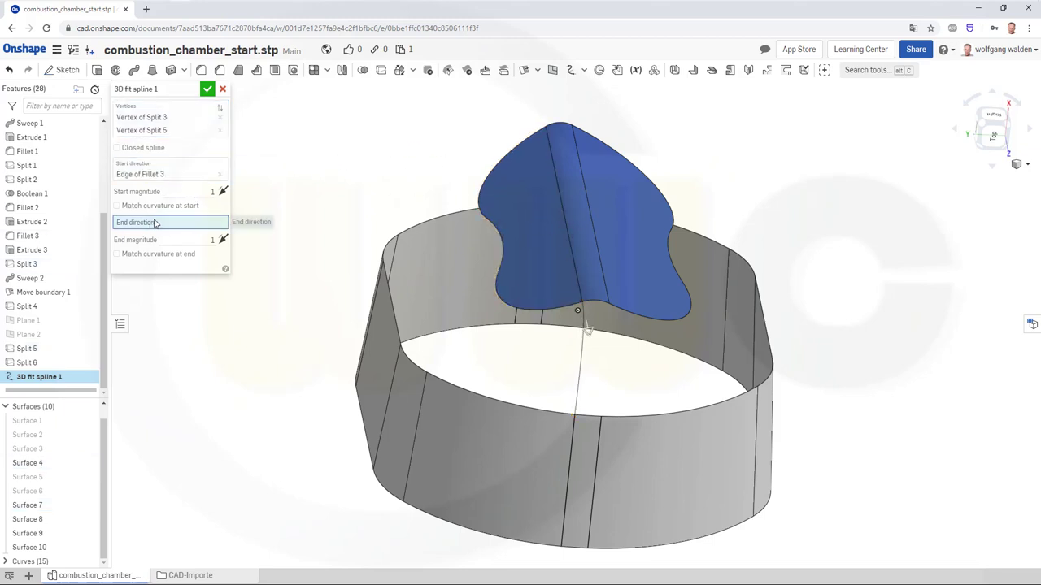
click(574, 436)
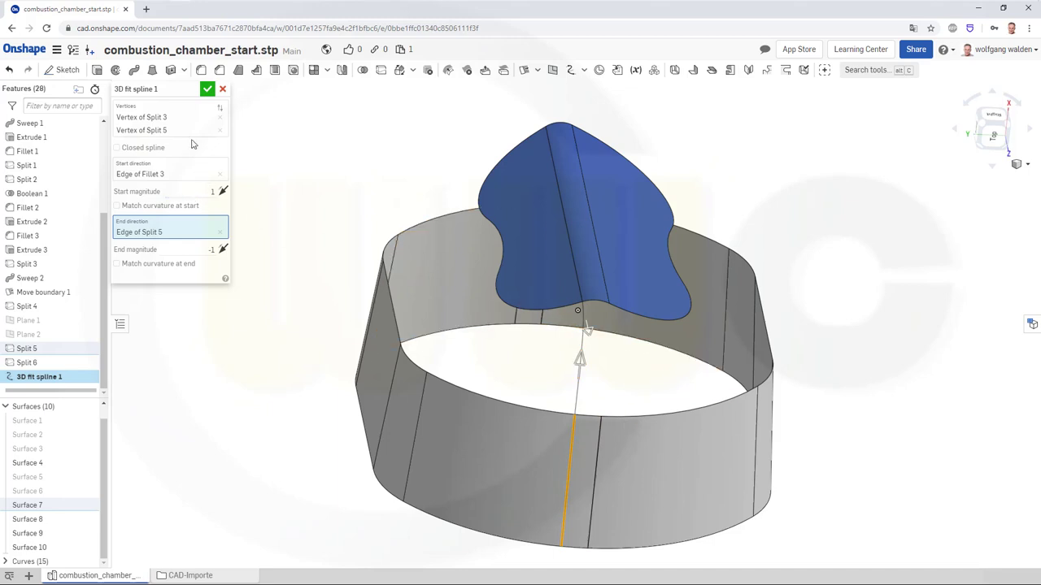
click(206, 91)
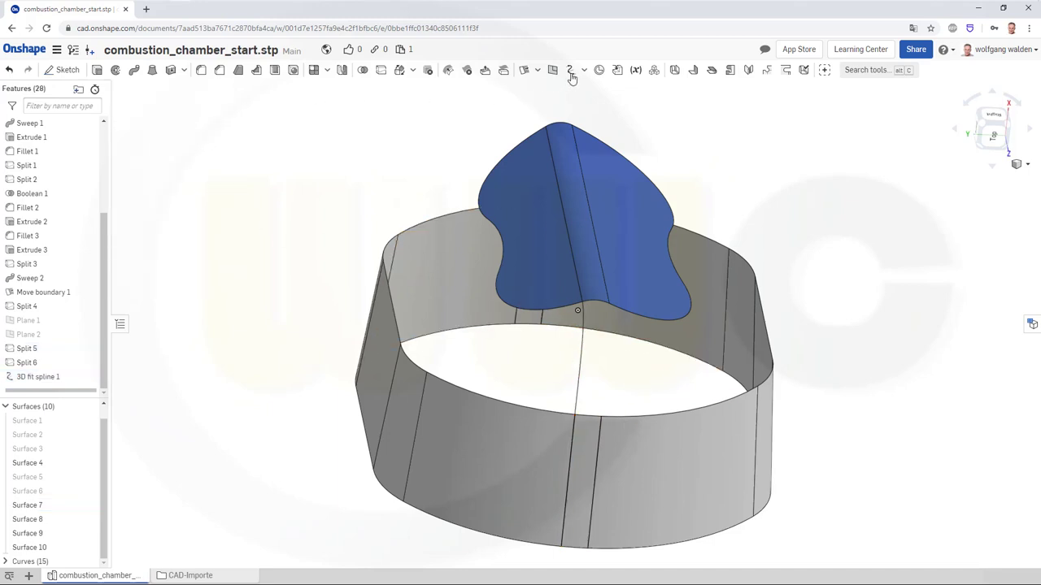
Step: Create a second 3D fit spline from the right ridge fillet edge to the right wall split line, following both edges with start and end magnitudes -1
click(608, 303)
click(601, 416)
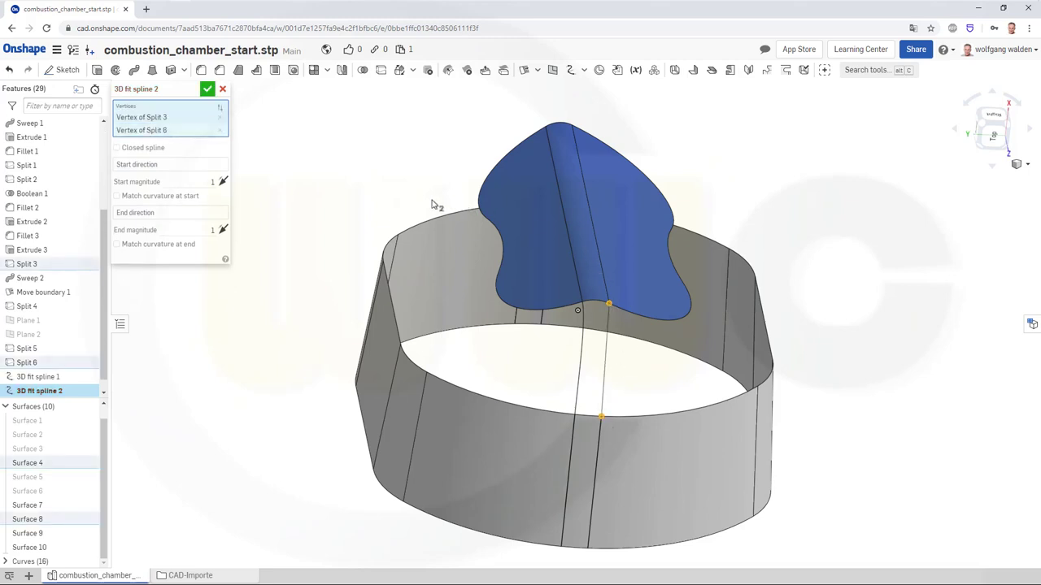
click(162, 166)
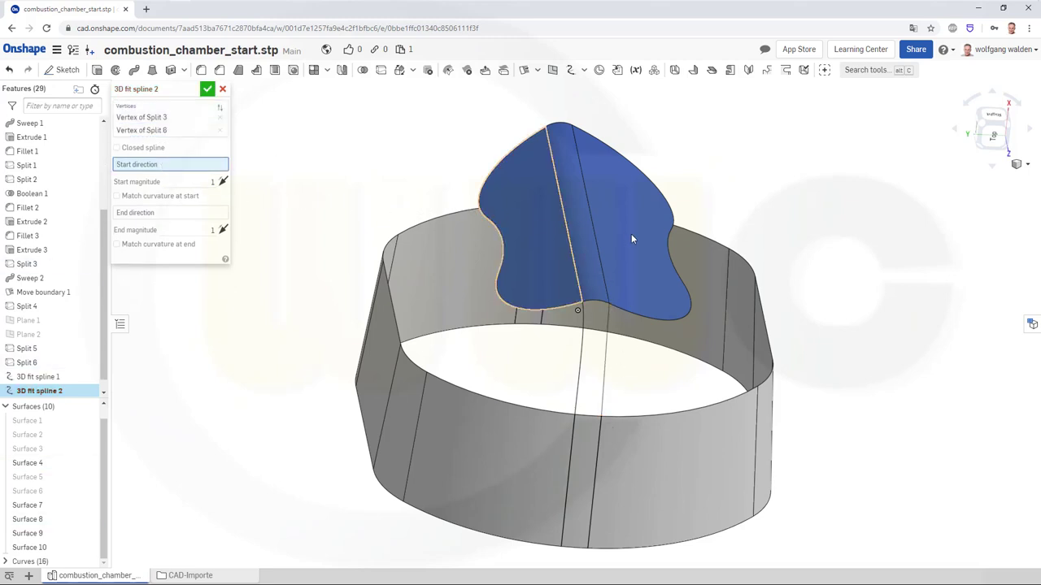
click(600, 259)
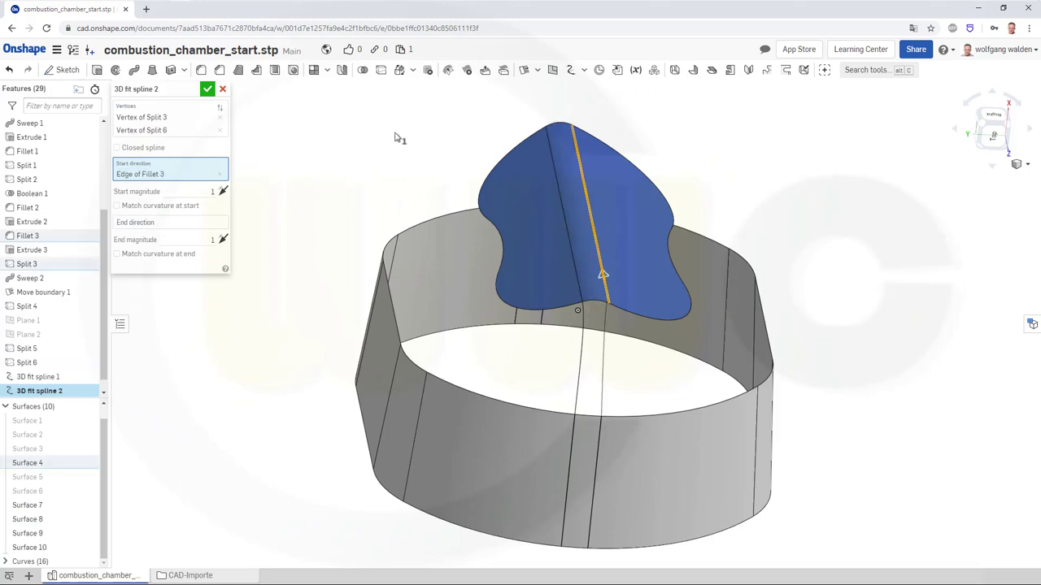
click(601, 277)
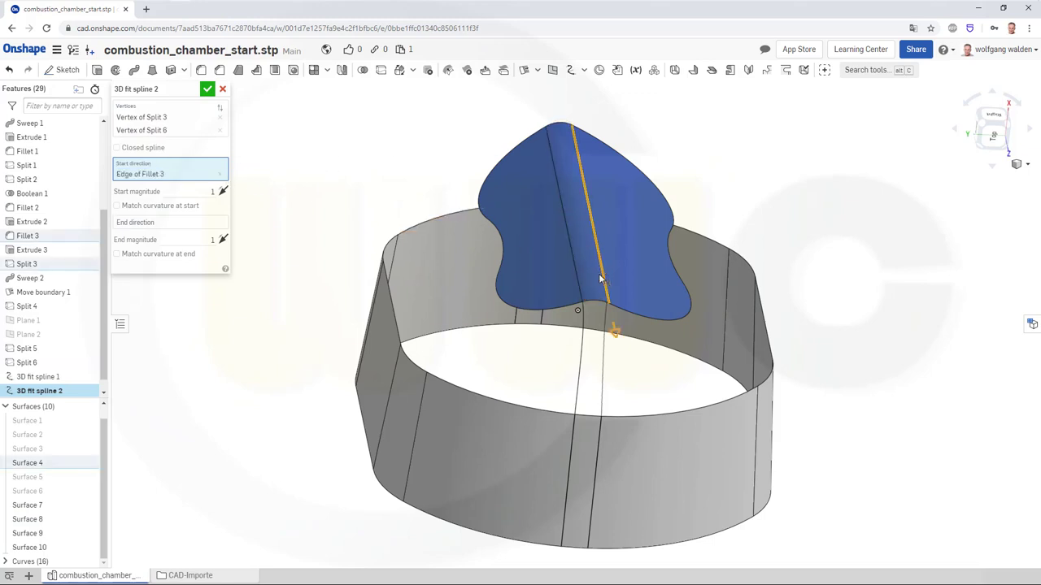
click(134, 224)
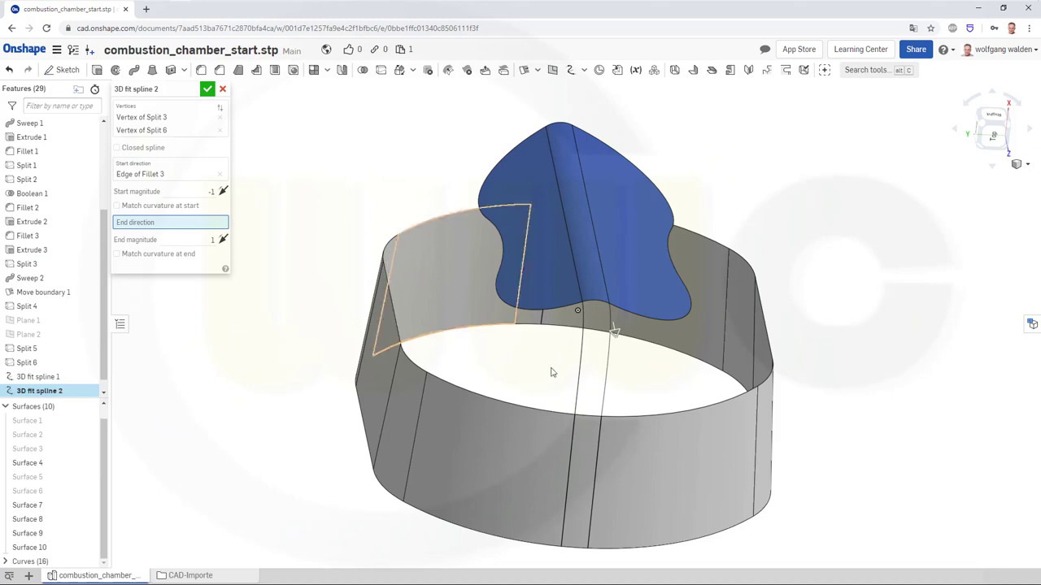
click(603, 441)
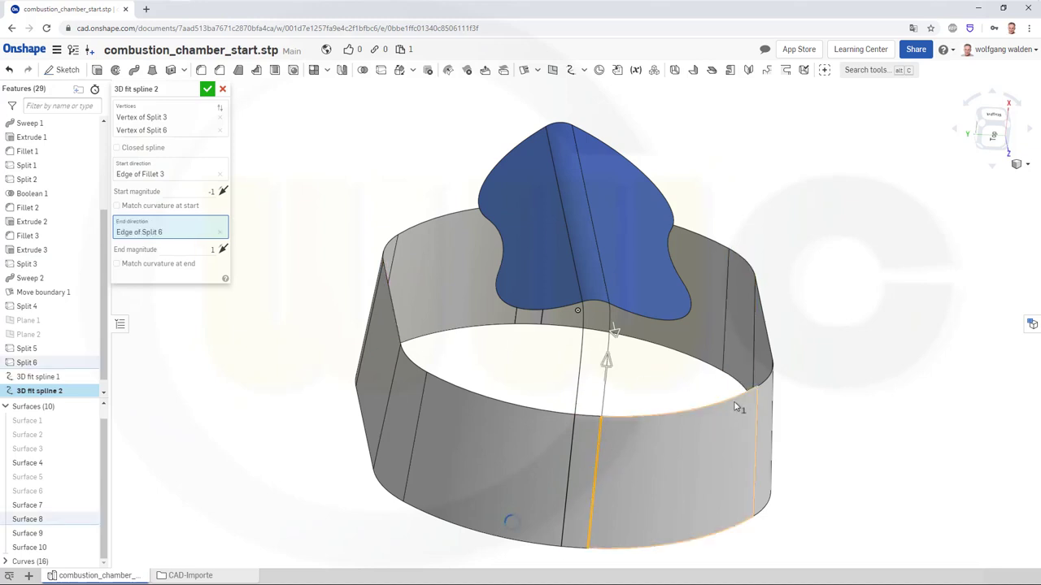
click(783, 395)
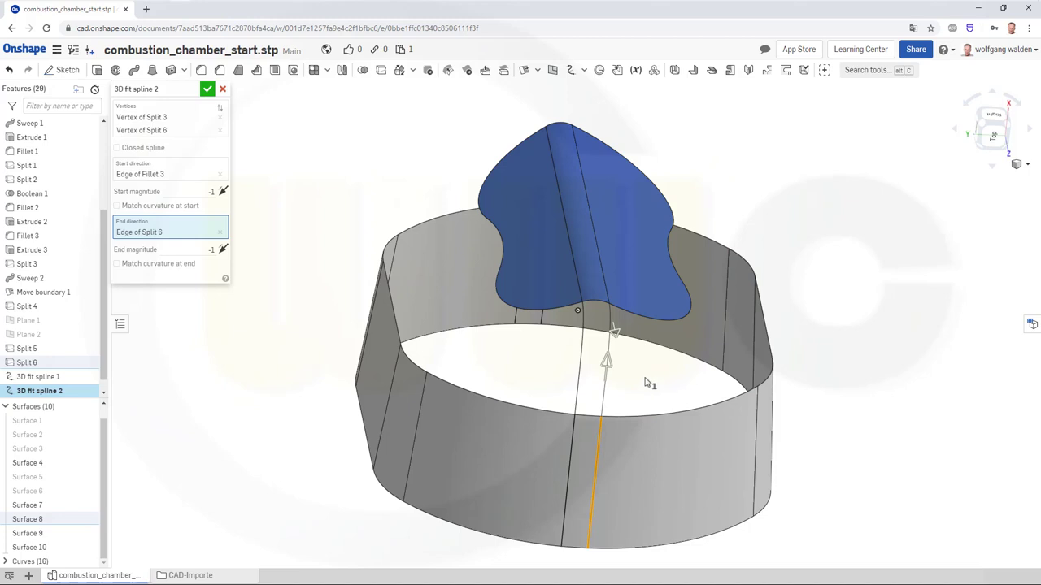
click(207, 89)
Step: At the ridge's opposite end, start a 3D fit spline from the left fillet edge's endpoint to the left wall split line, with the fillet edge as start direction
middle_drag(574, 358, 547, 367)
right_drag(546, 367, 443, 349)
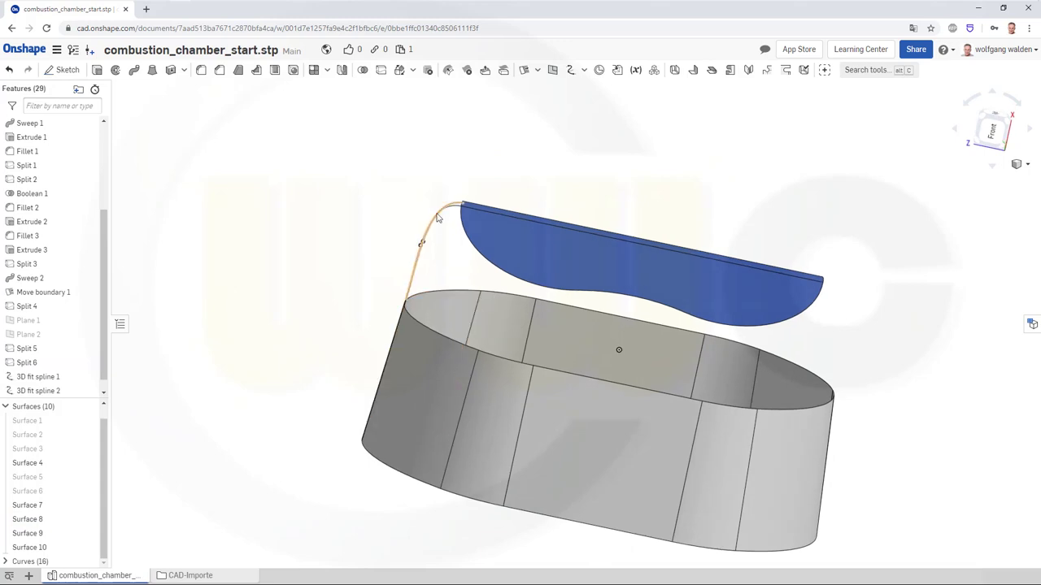
right_drag(435, 288, 416, 290)
right_drag(579, 316, 528, 307)
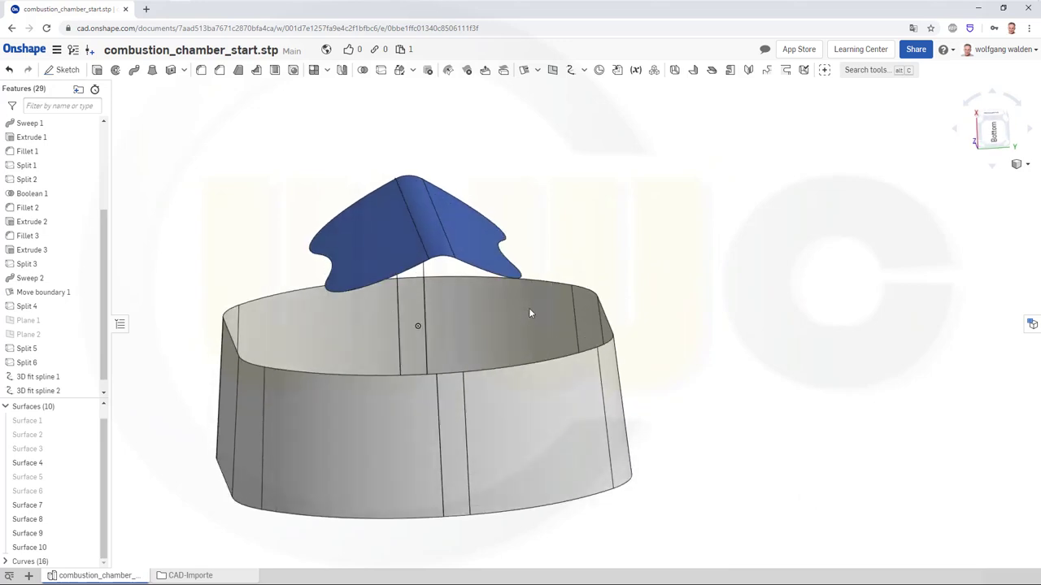
click(570, 70)
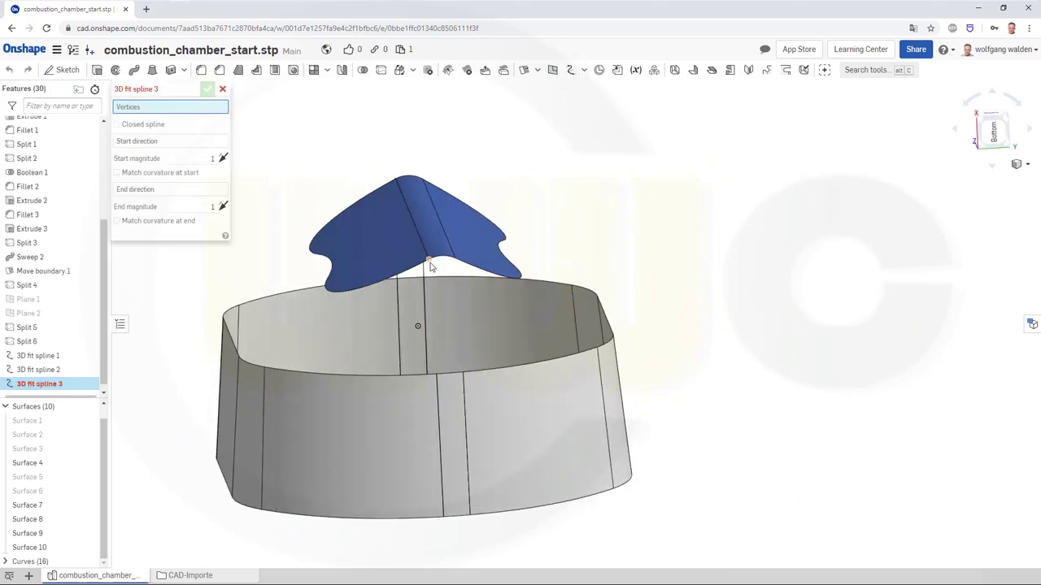
click(429, 262)
click(436, 376)
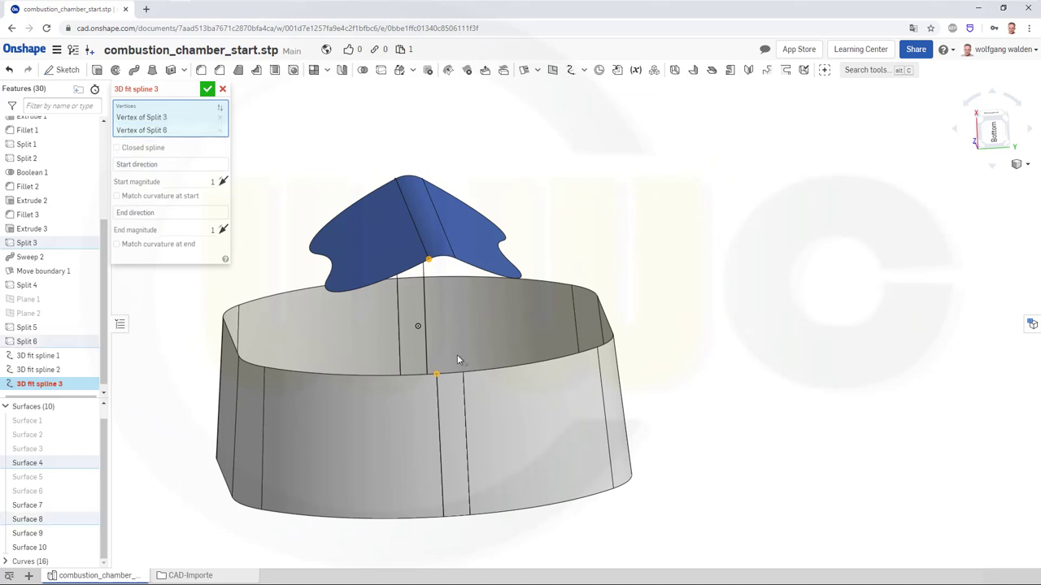
click(178, 165)
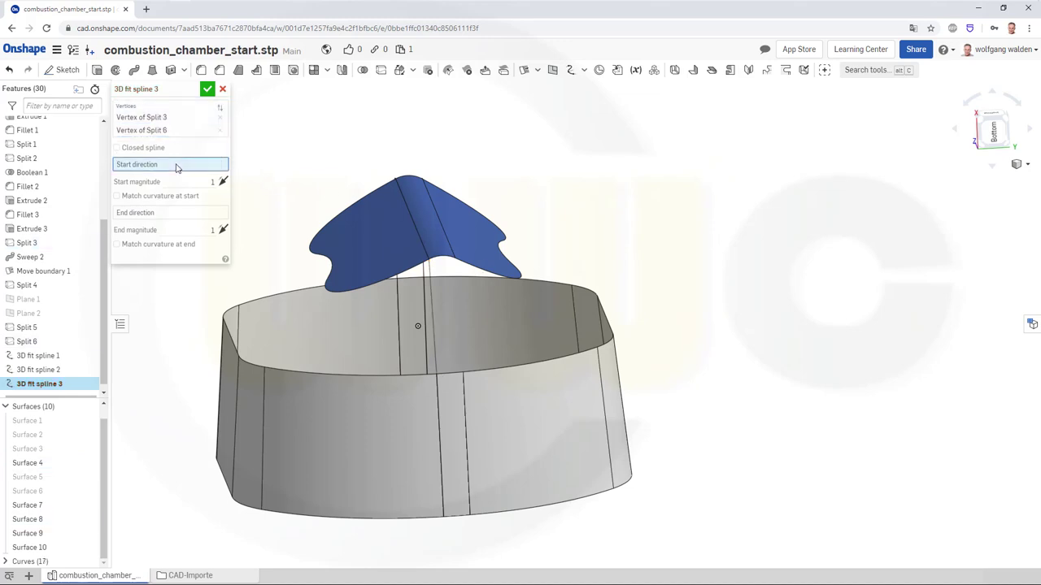
click(409, 213)
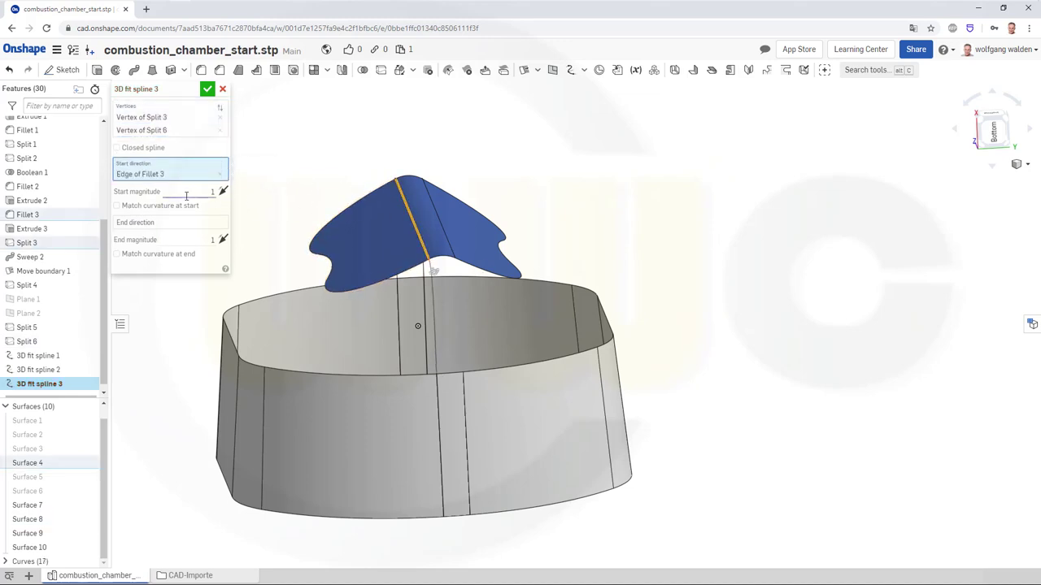
Step: Set the third 3D fit spline's end direction to the vertical wall edge of Split 6 and complete the spline
click(151, 224)
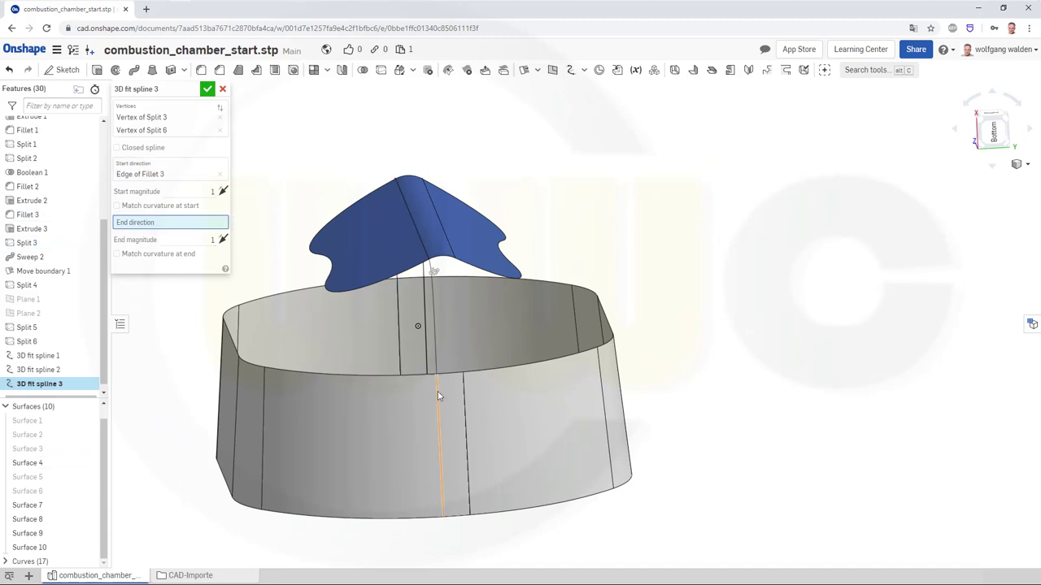
click(438, 396)
middle_drag(367, 295, 419, 285)
right_drag(419, 285, 371, 289)
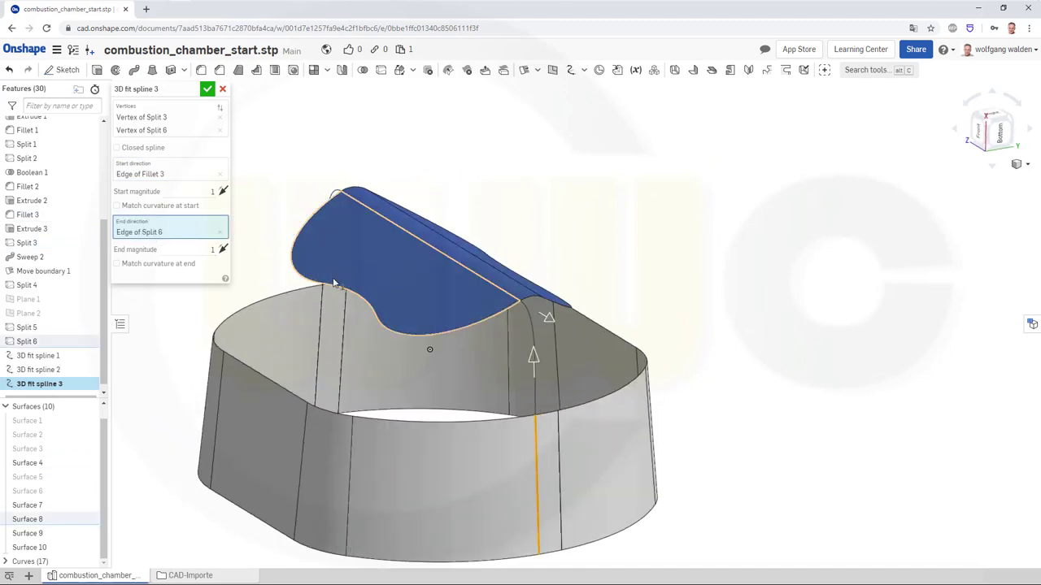
click(207, 89)
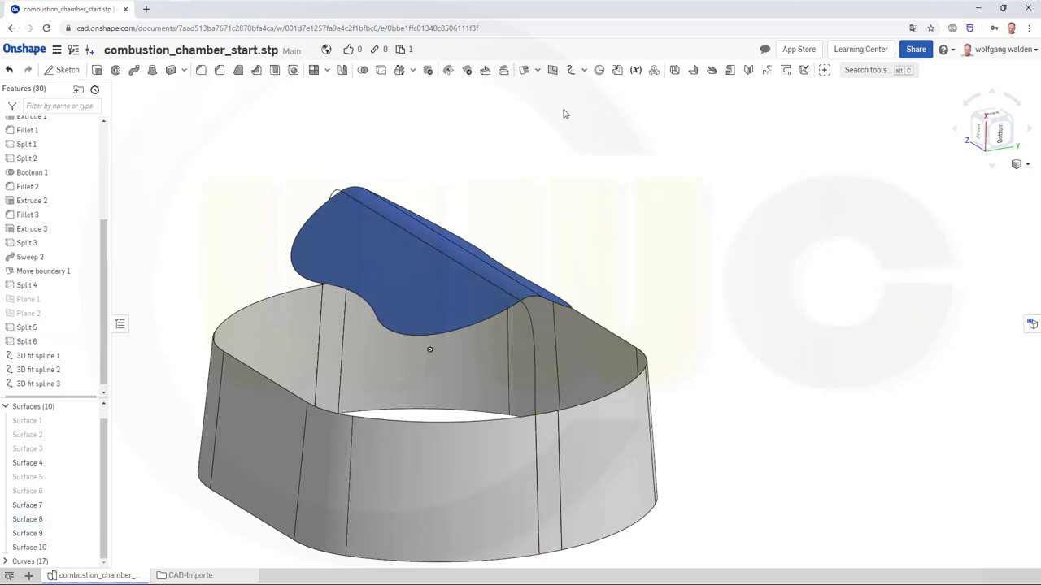
Step: Start a 3D fit spline from the blue surface's second fillet-edge vertex to the Split 5 vertex on the wall rim below
click(570, 70)
right_drag(591, 329, 636, 190)
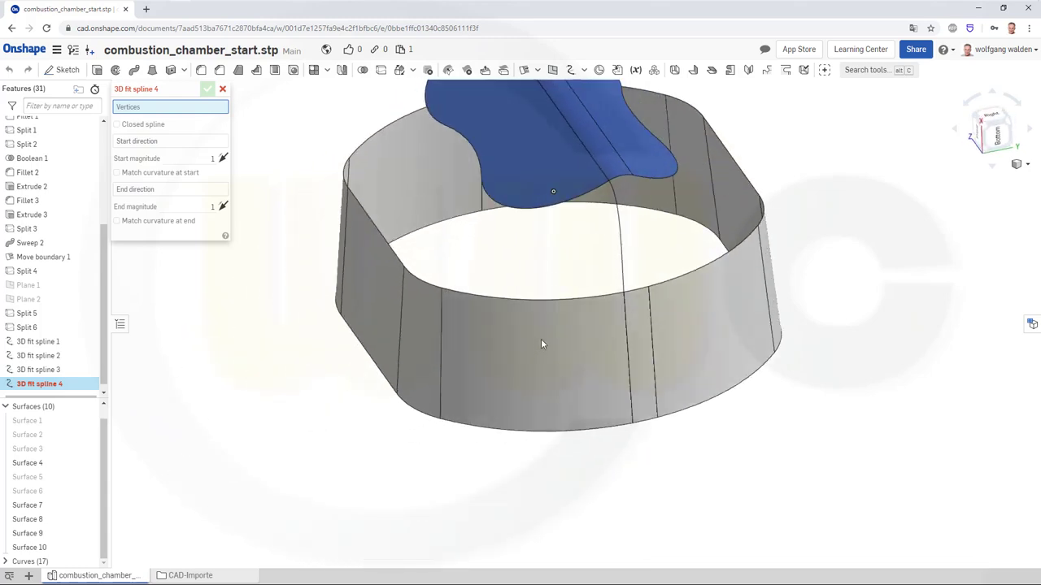
click(631, 176)
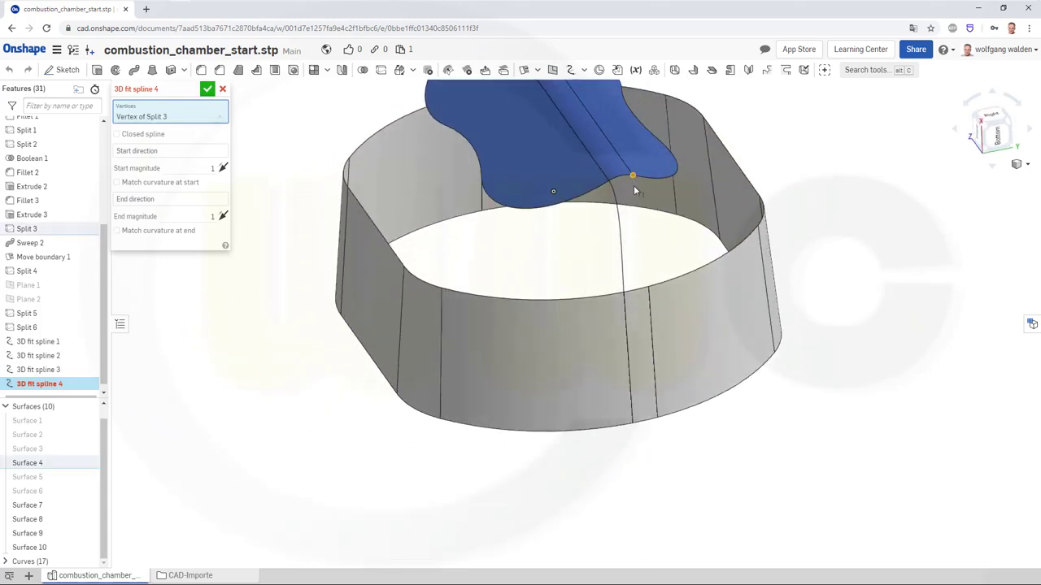
click(661, 264)
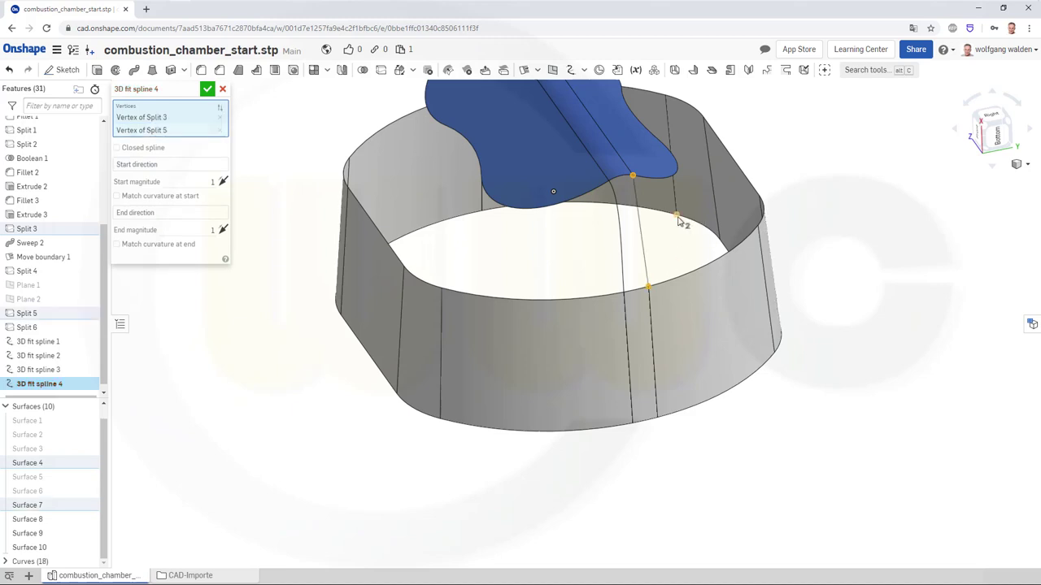
Step: Finish the spline with the Fillet 3 edge as start direction at magnitude -1 and the Split 5 wall edge as end direction
click(167, 165)
click(618, 158)
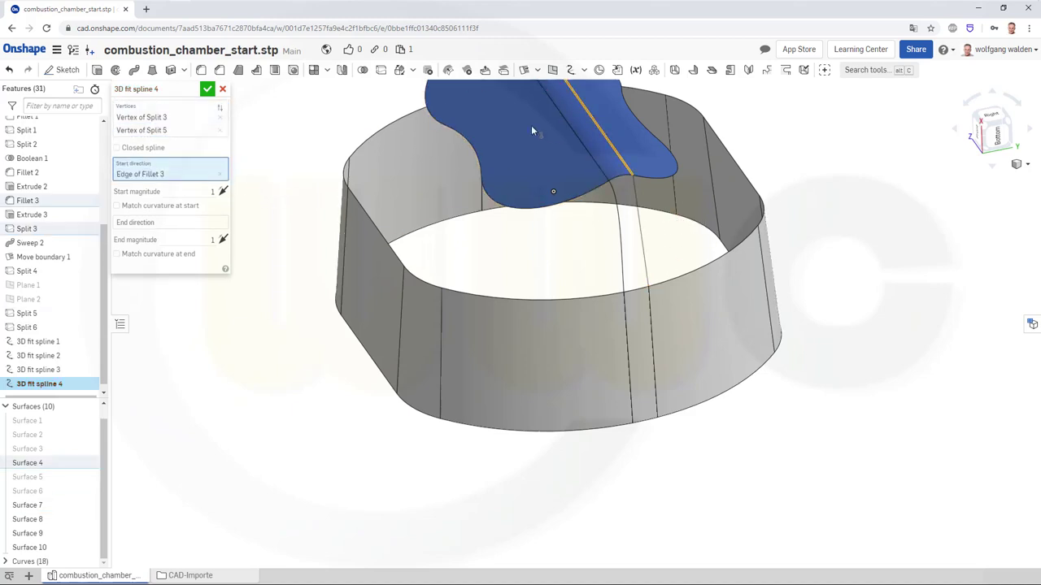
click(611, 151)
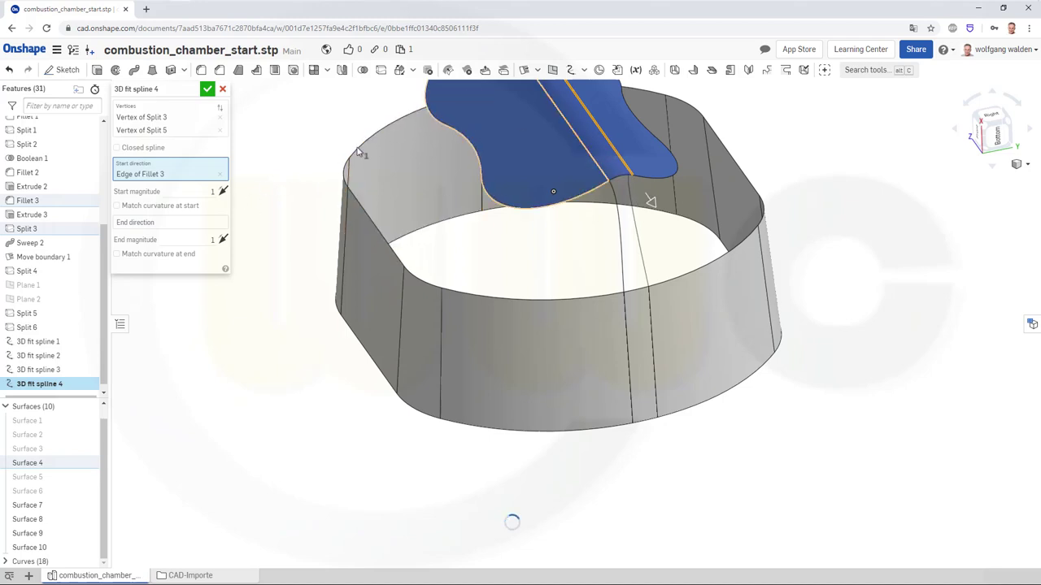
click(139, 224)
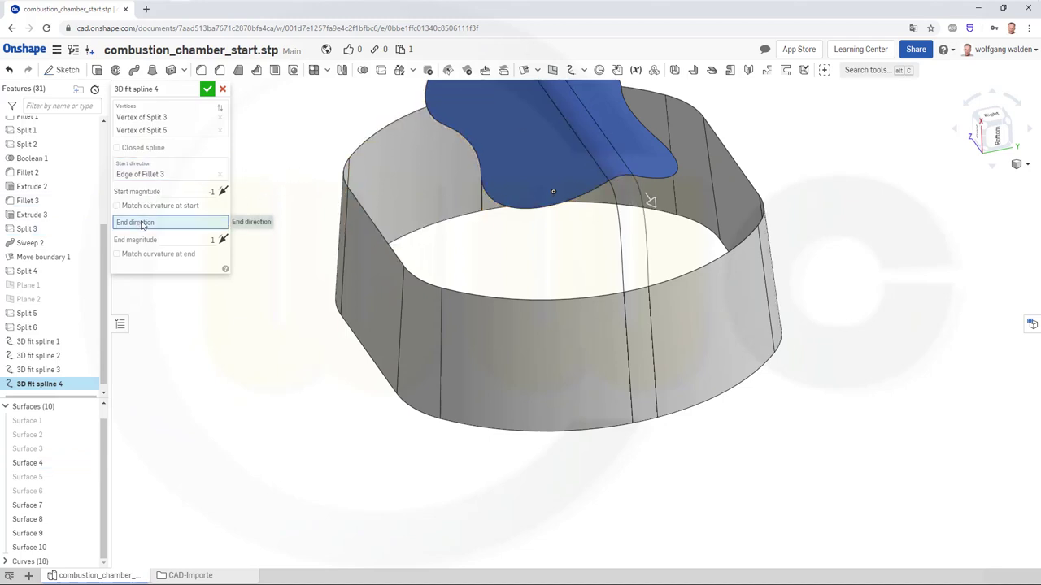
click(652, 313)
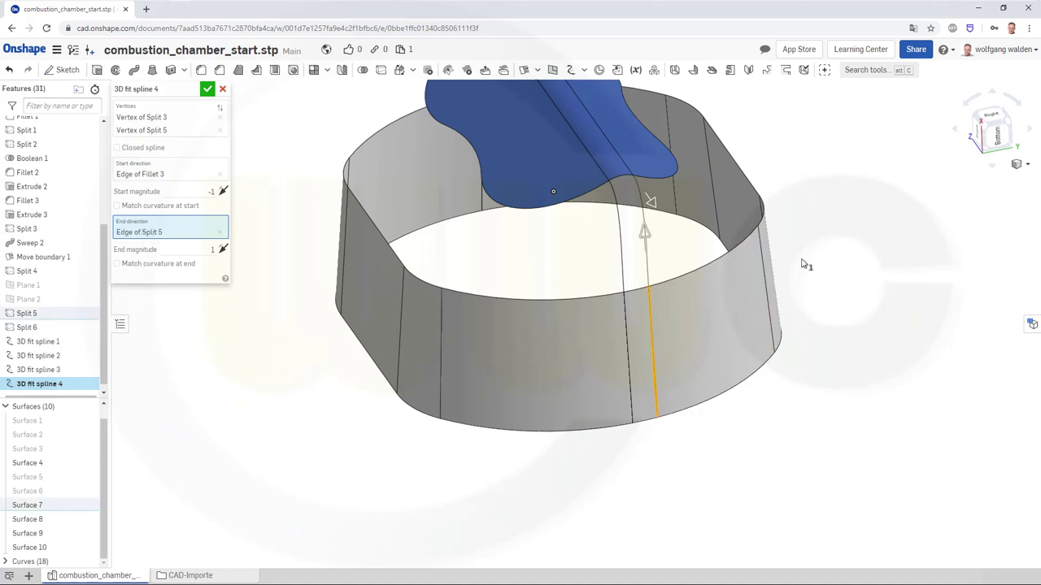
click(207, 89)
Step: Create a three-point plane through both ends of the flat front wall's left vertical edge and the matching vertex on the opposite wall
right_drag(498, 231, 677, 446)
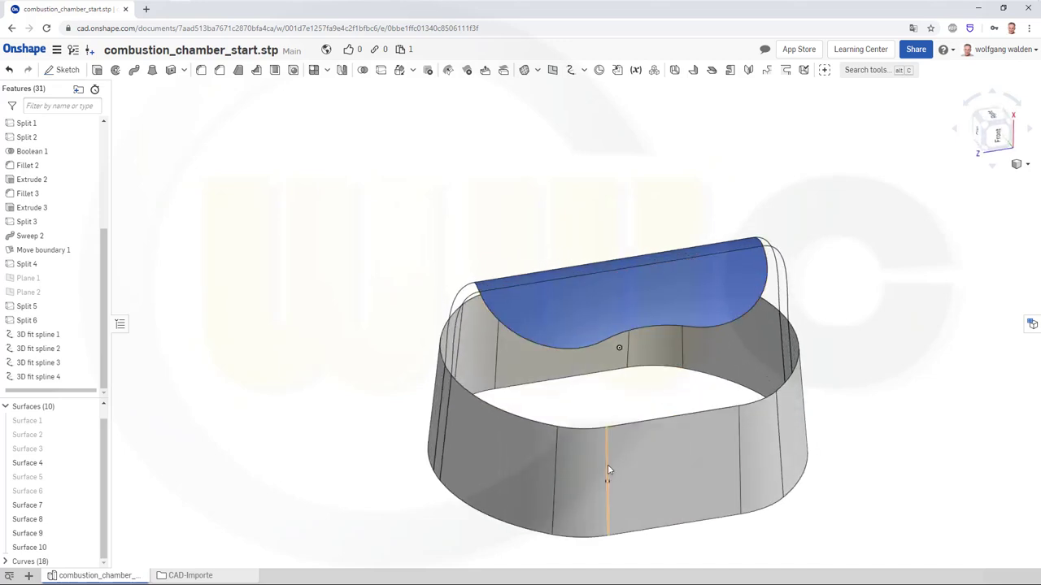
right_drag(745, 439, 602, 470)
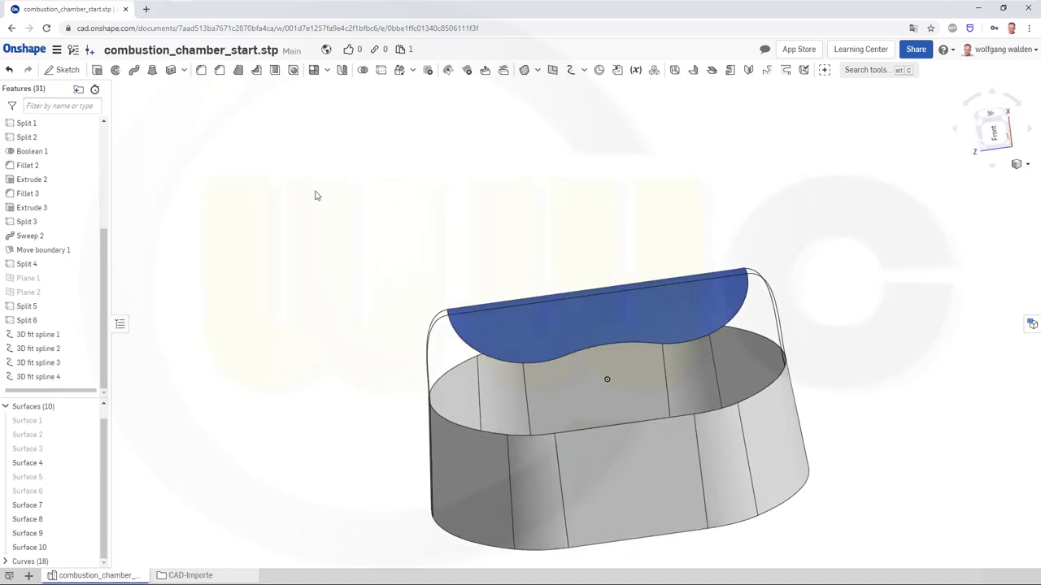
click(553, 71)
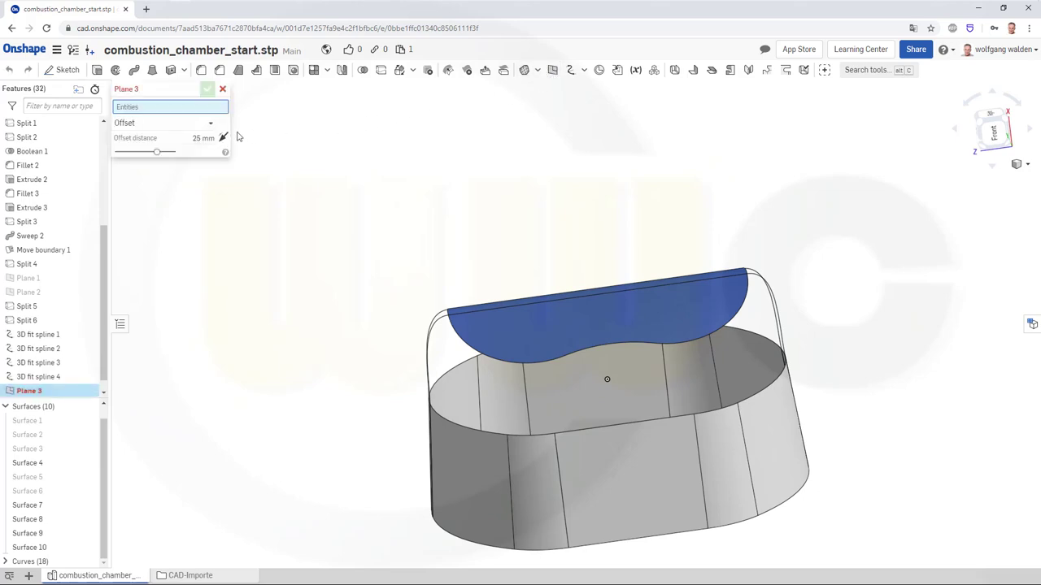
click(213, 125)
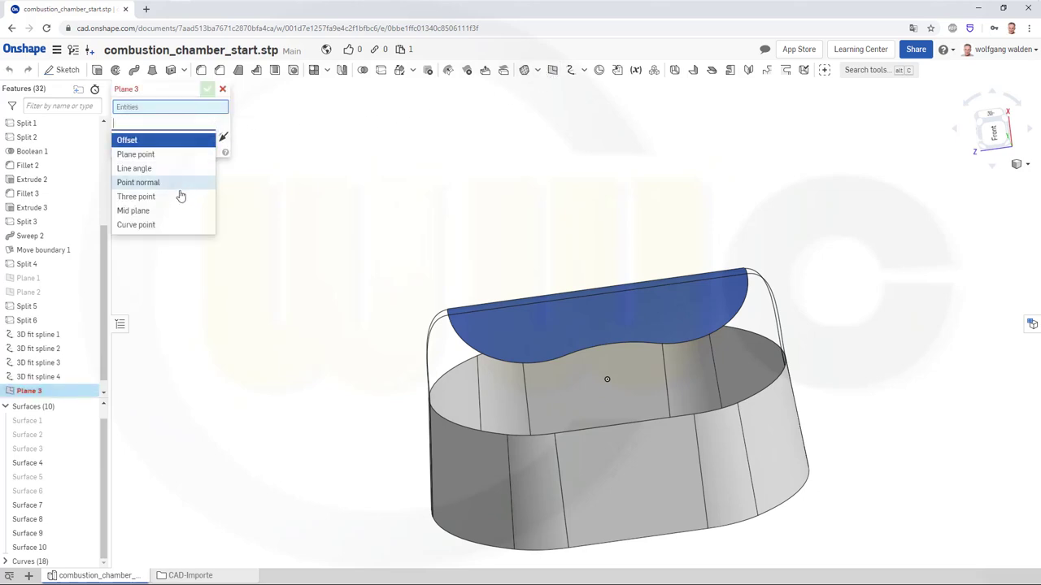
click(142, 196)
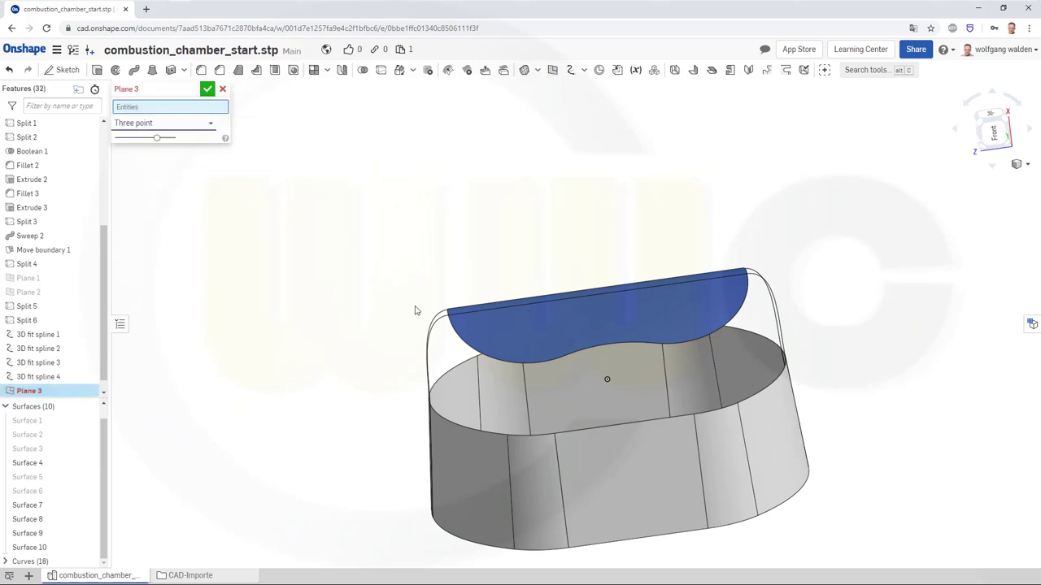
click(554, 434)
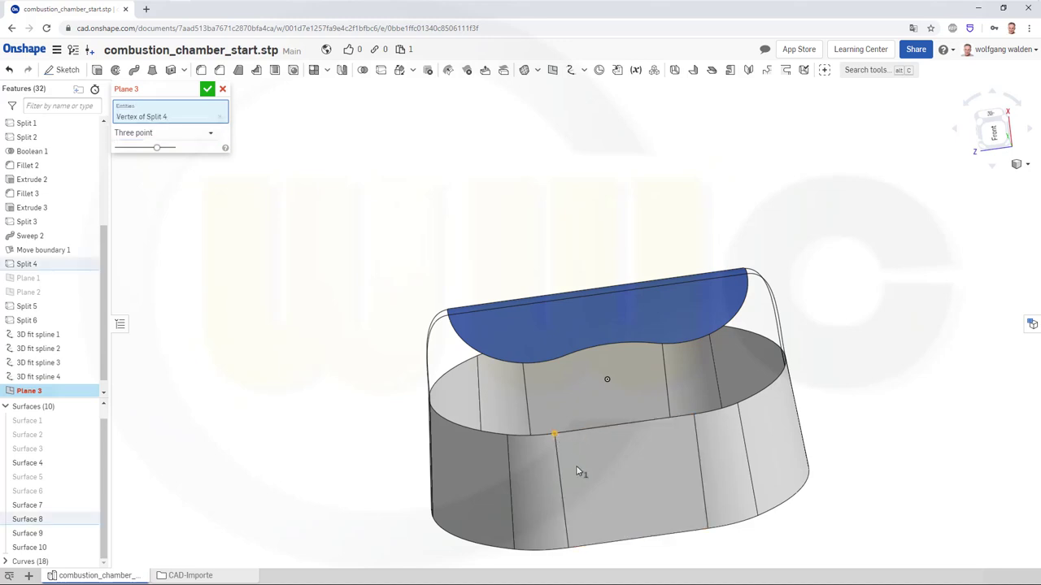
click(570, 550)
right_drag(545, 418, 553, 325)
click(512, 534)
key(Return)
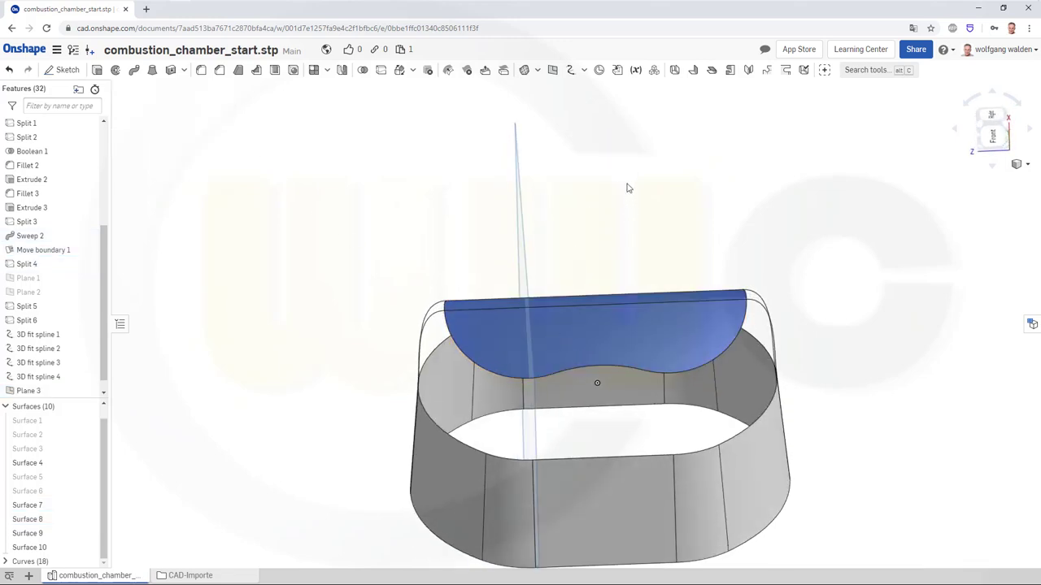
Step: Create a three-point plane through both ends of the flat front wall's right vertical edge and the matching vertex on the opposite wall
click(553, 71)
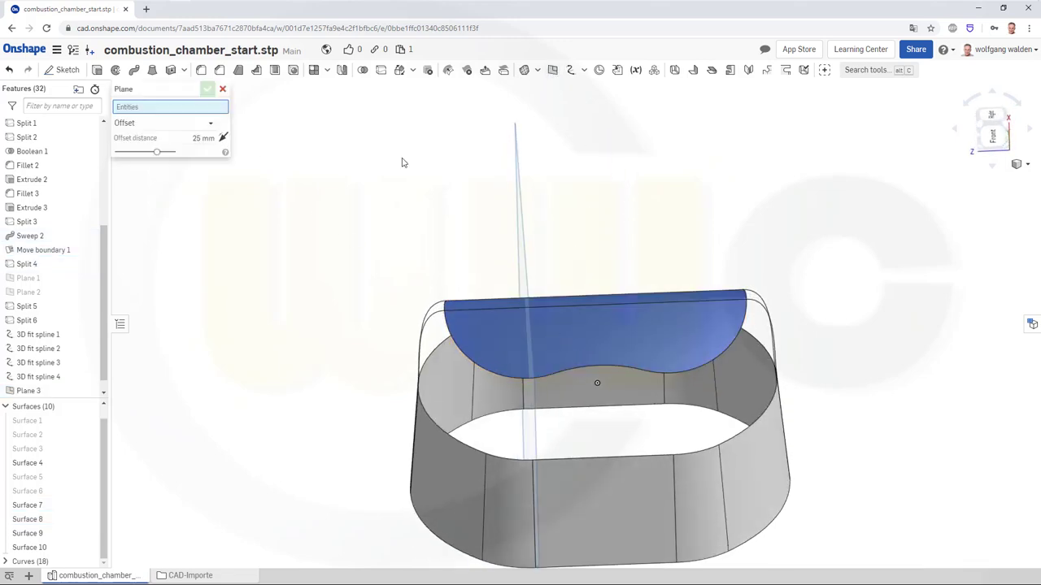
click(210, 128)
click(160, 196)
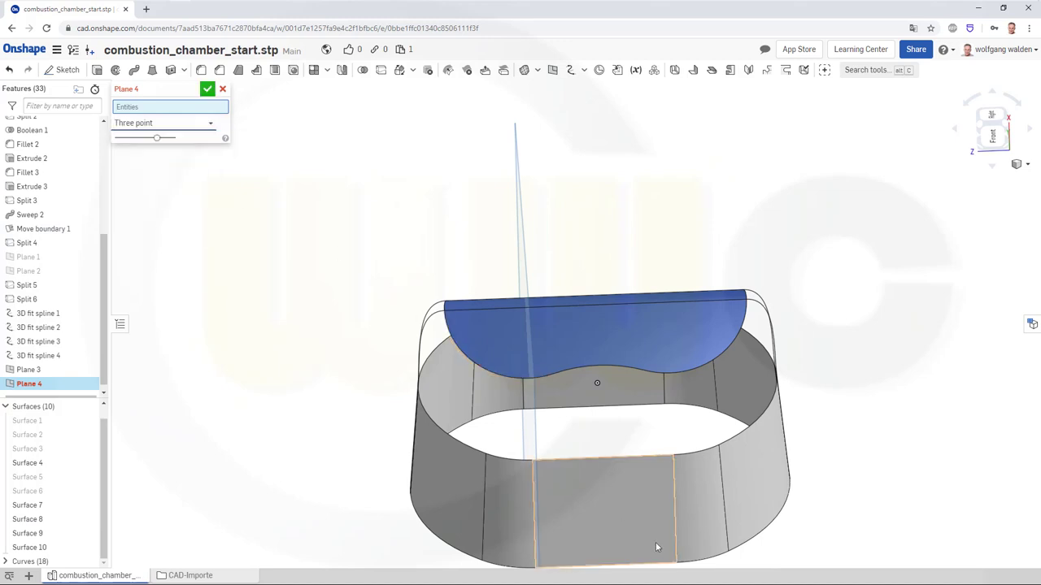
click(676, 560)
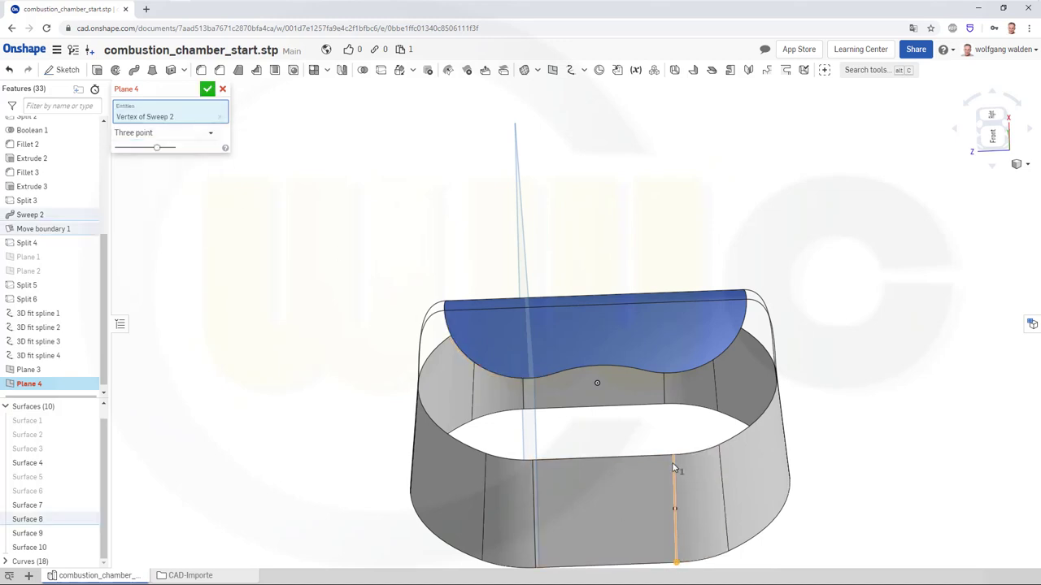
click(673, 456)
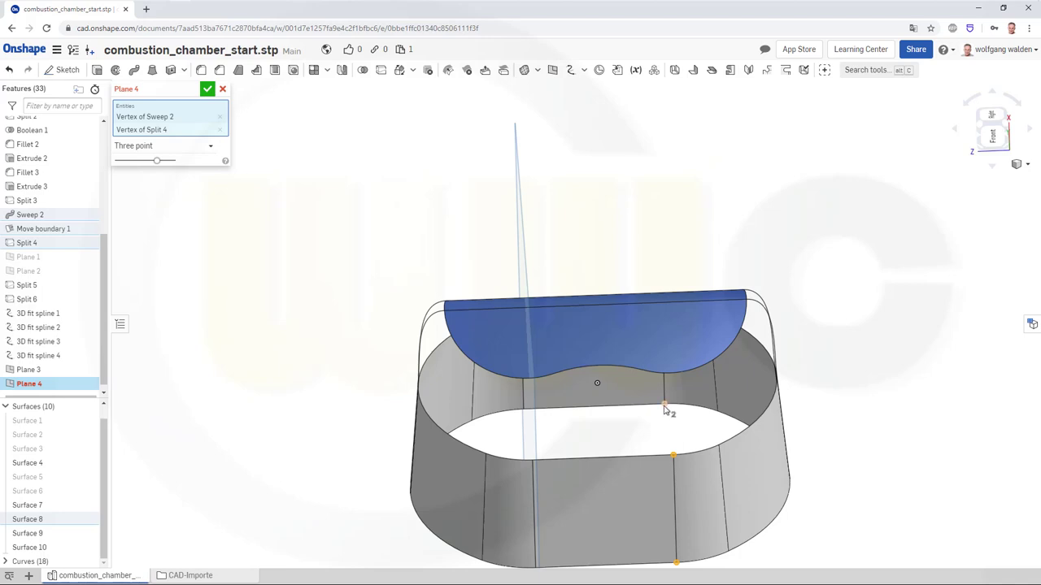
click(664, 406)
click(208, 89)
Step: Split the blue top surface (Surface 4) with Plane 3, the left three-point plane
right_drag(431, 275, 458, 279)
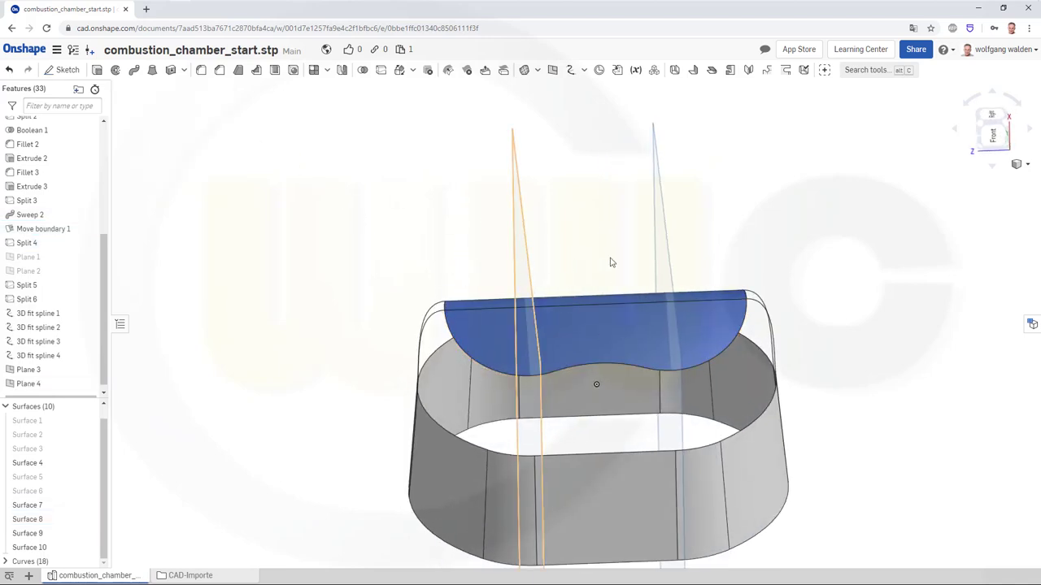
click(380, 71)
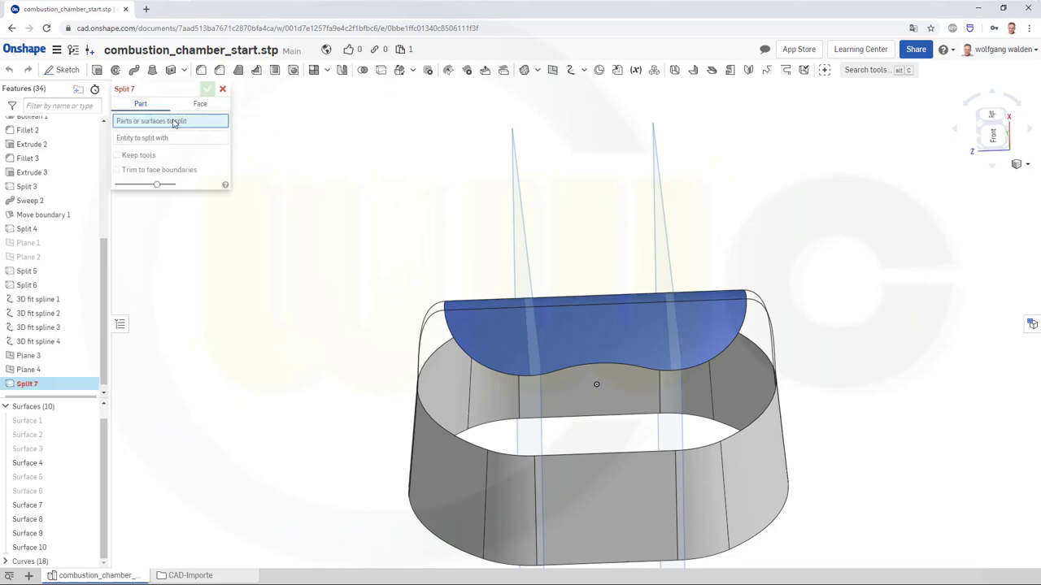
click(591, 351)
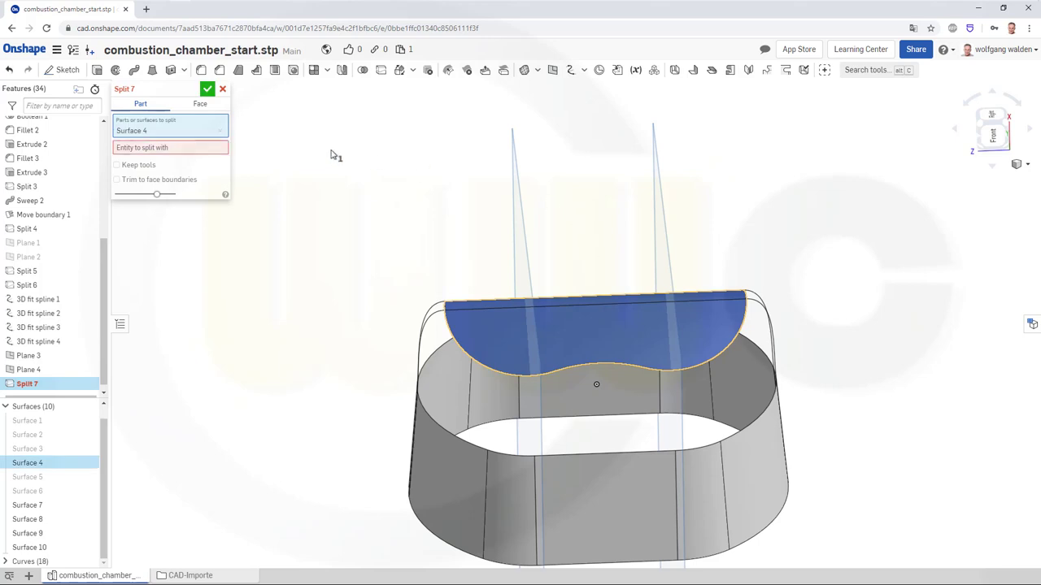
click(203, 149)
click(525, 227)
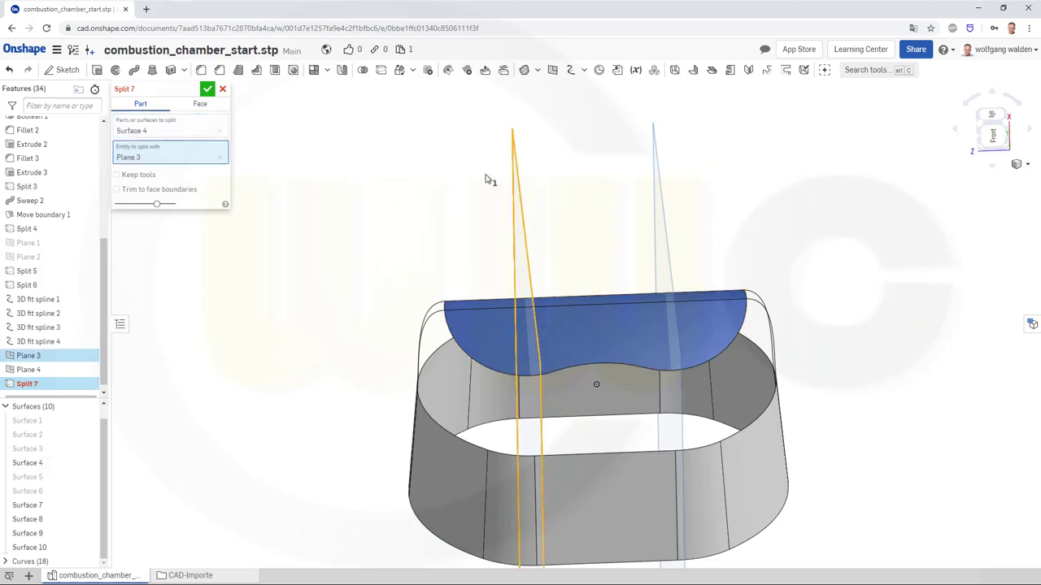
click(207, 88)
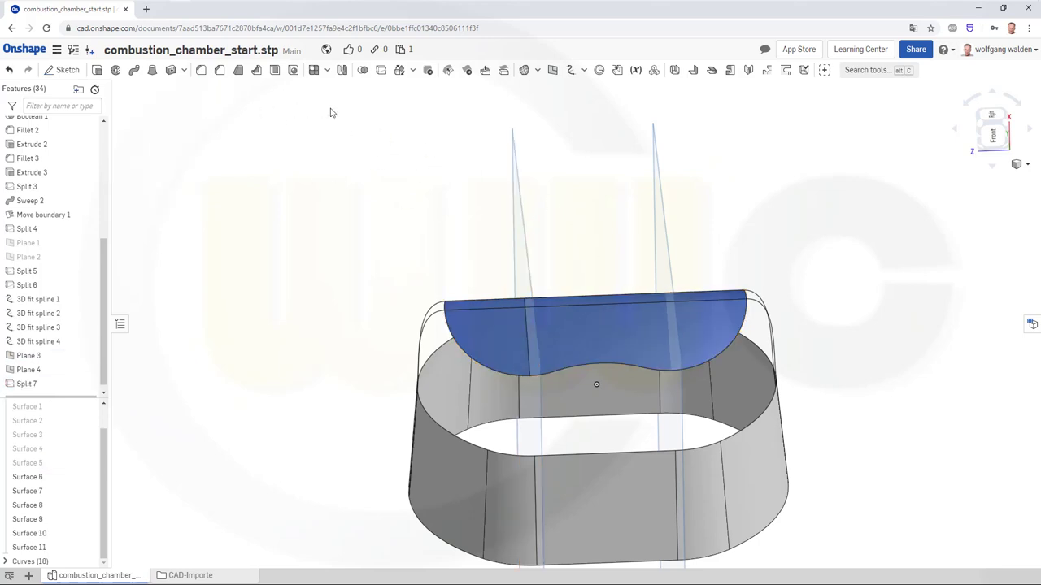
Step: Split the larger remaining blue surface with Plane 4, the right three-point plane, and hide all planes
click(381, 70)
click(626, 326)
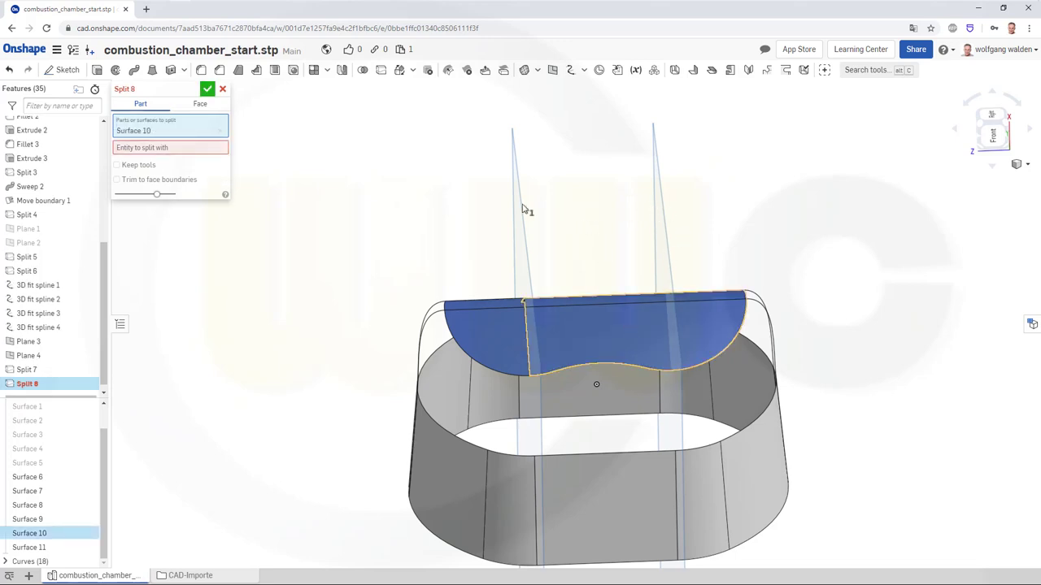
click(218, 151)
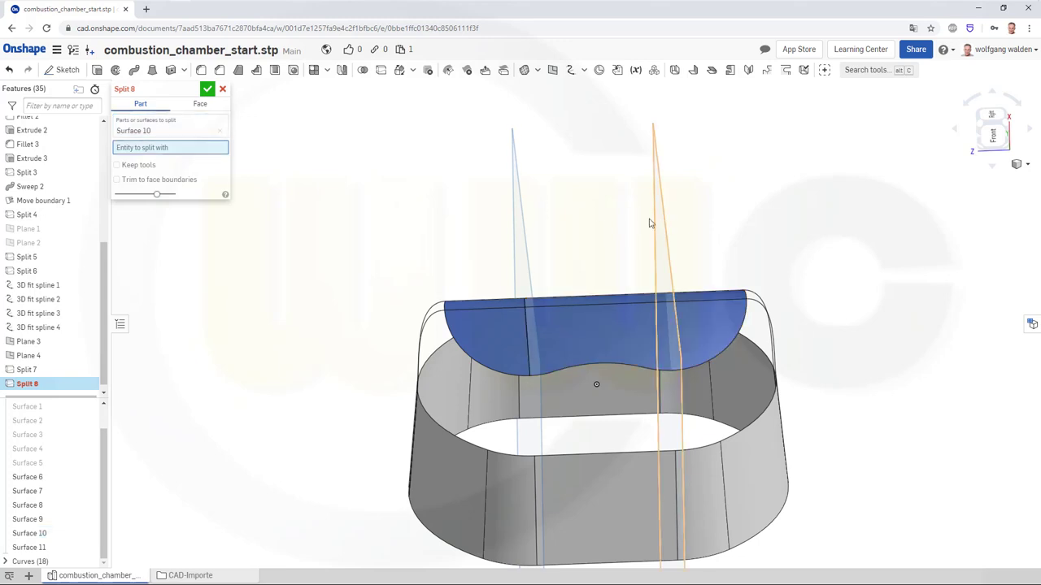
click(663, 226)
click(208, 88)
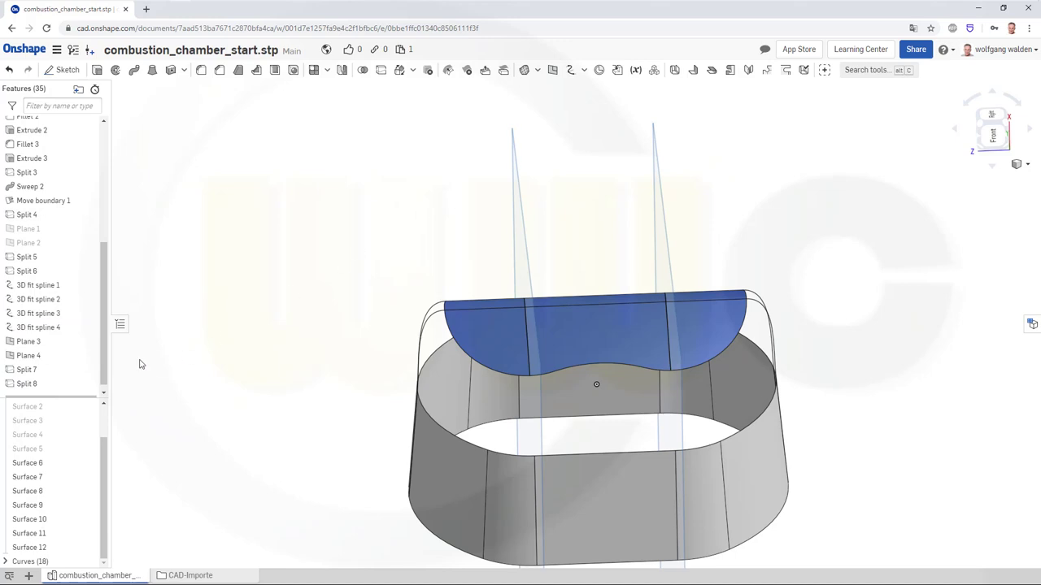
right_click(29, 359)
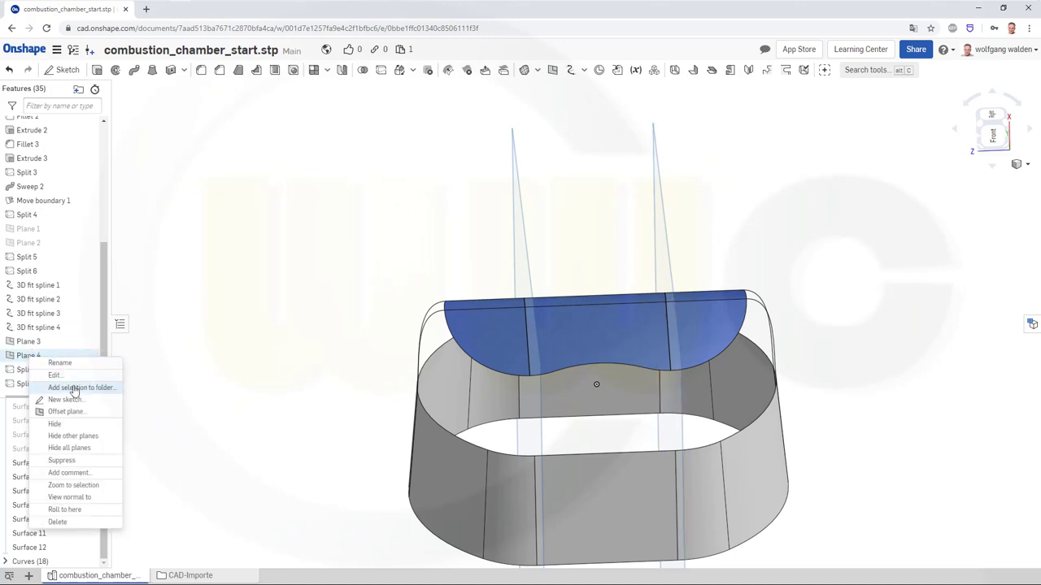
click(70, 448)
Step: Create a 3D fit spline from the blue surface's left front split vertex to the flat front wall's left top vertex, tangent to both adjoining edges, flipping both directions
right_drag(367, 404, 474, 349)
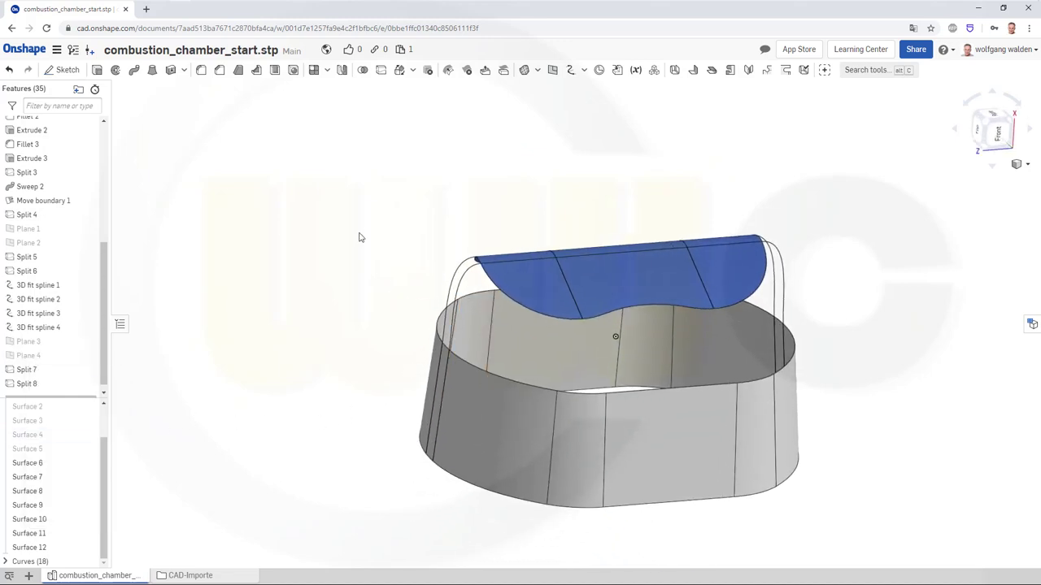
click(570, 70)
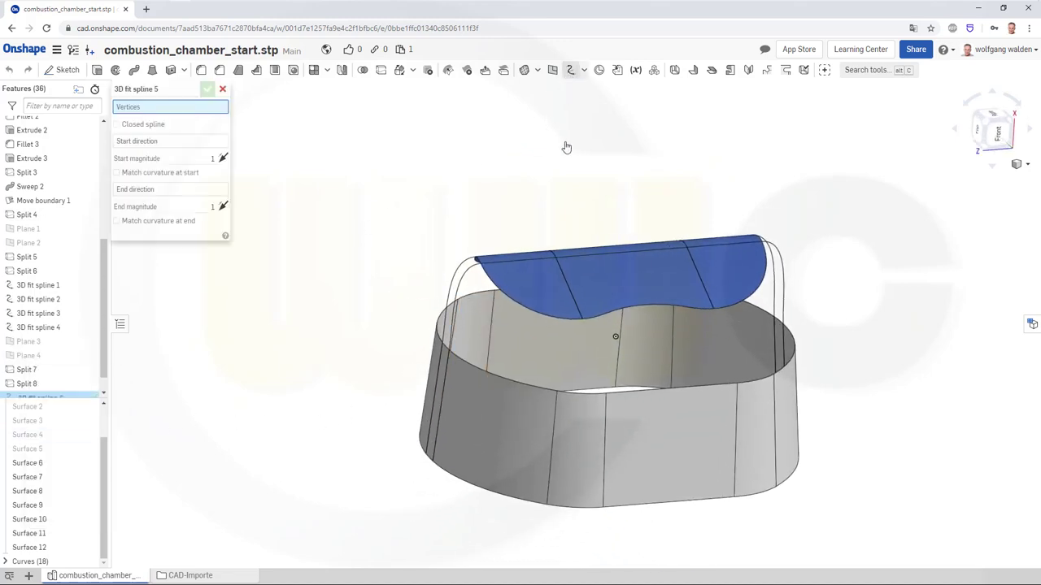
click(581, 319)
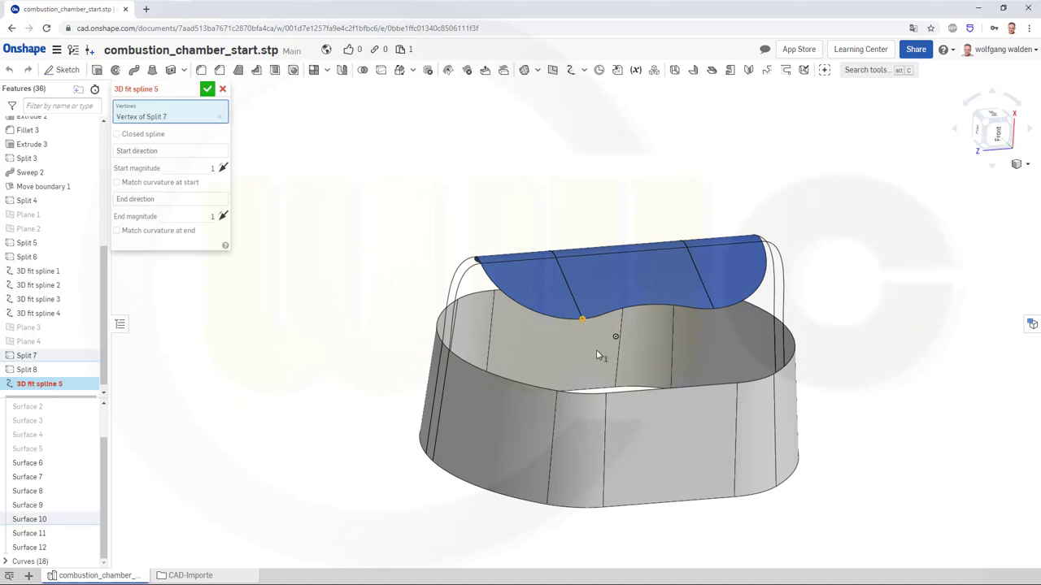
click(606, 394)
click(170, 164)
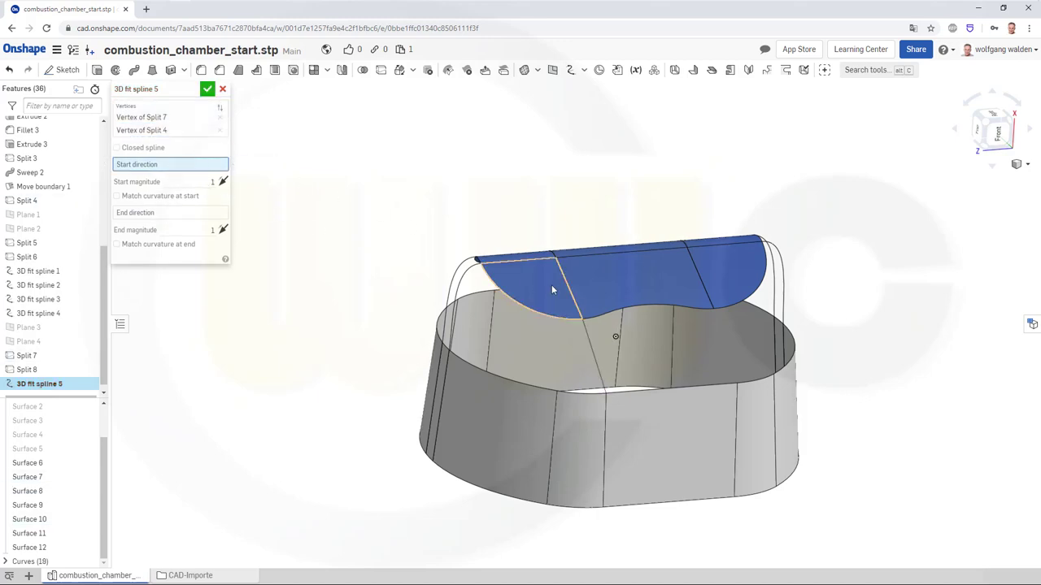
click(573, 298)
click(186, 223)
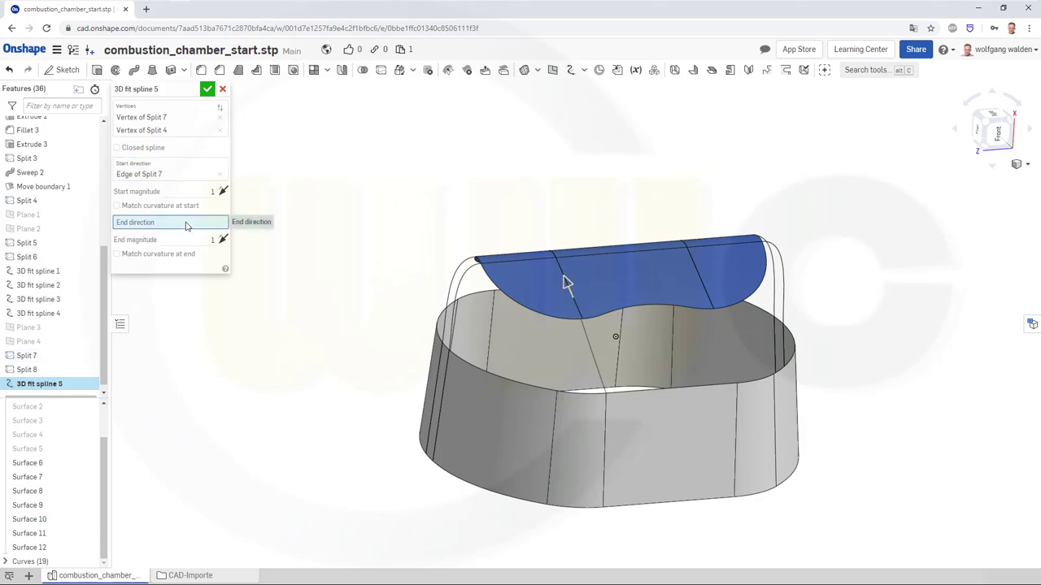
click(606, 429)
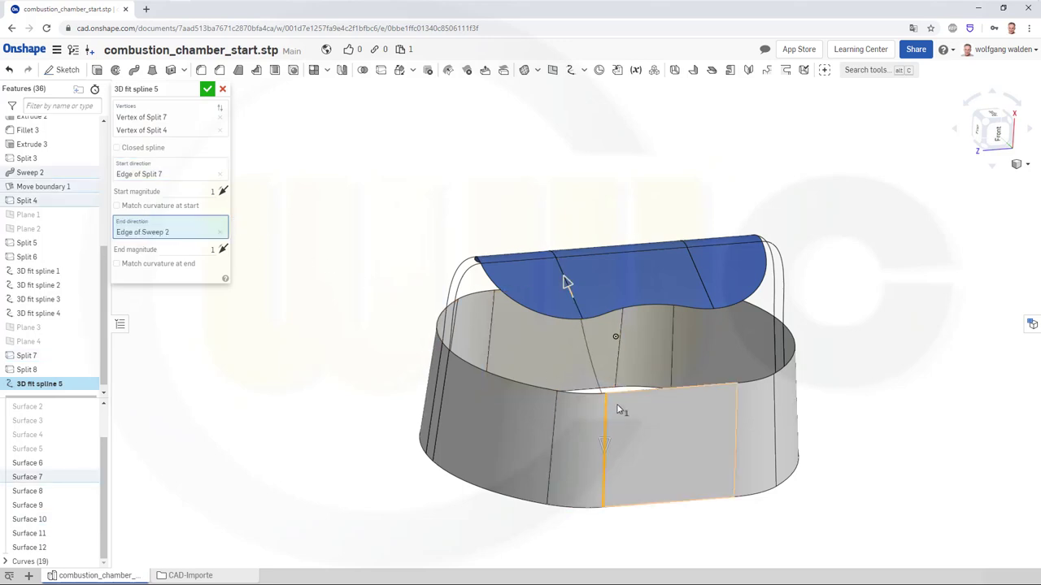
click(608, 445)
click(567, 284)
click(208, 88)
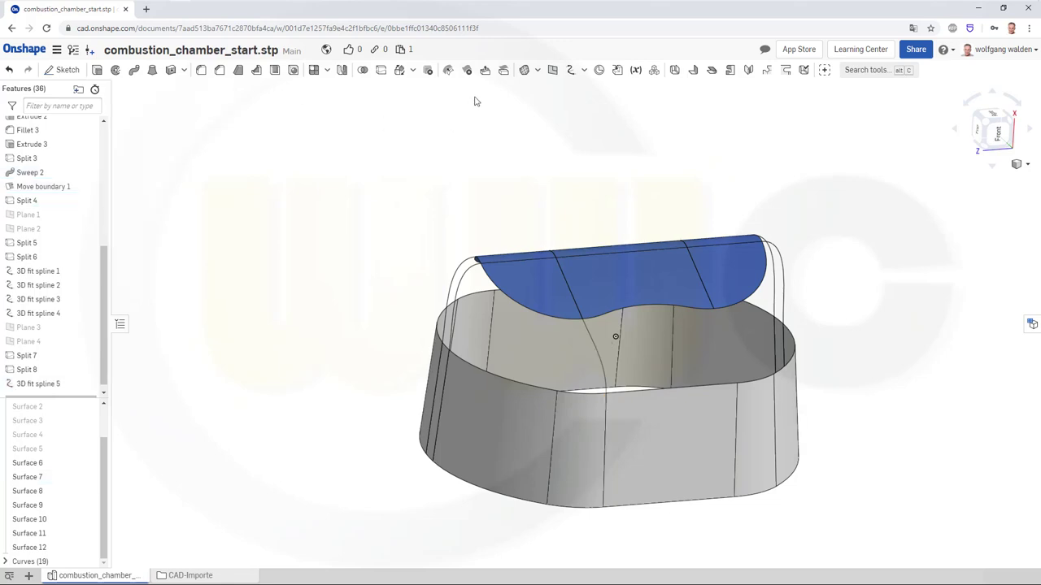
Step: Create a 3D fit spline from the right front split vertex to the front wall's right top vertex, directed along both adjoining edges, with end magnitude -1
click(572, 72)
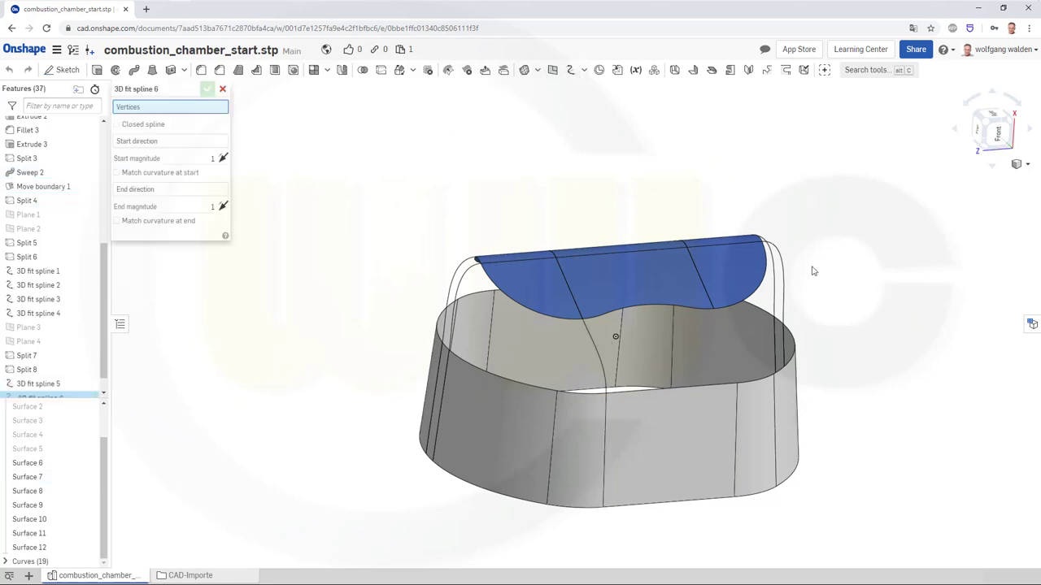
click(714, 310)
click(737, 386)
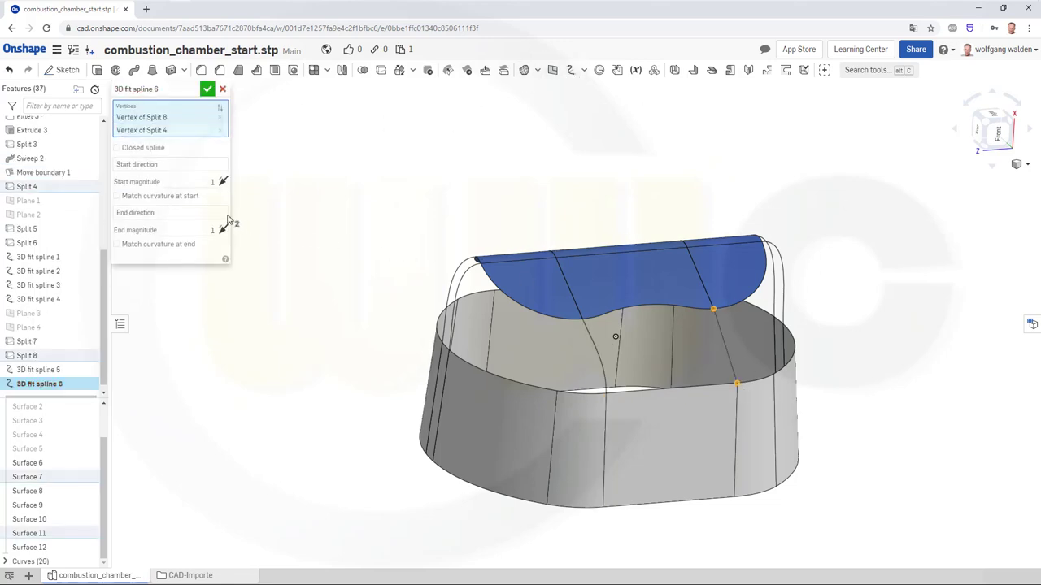
click(170, 164)
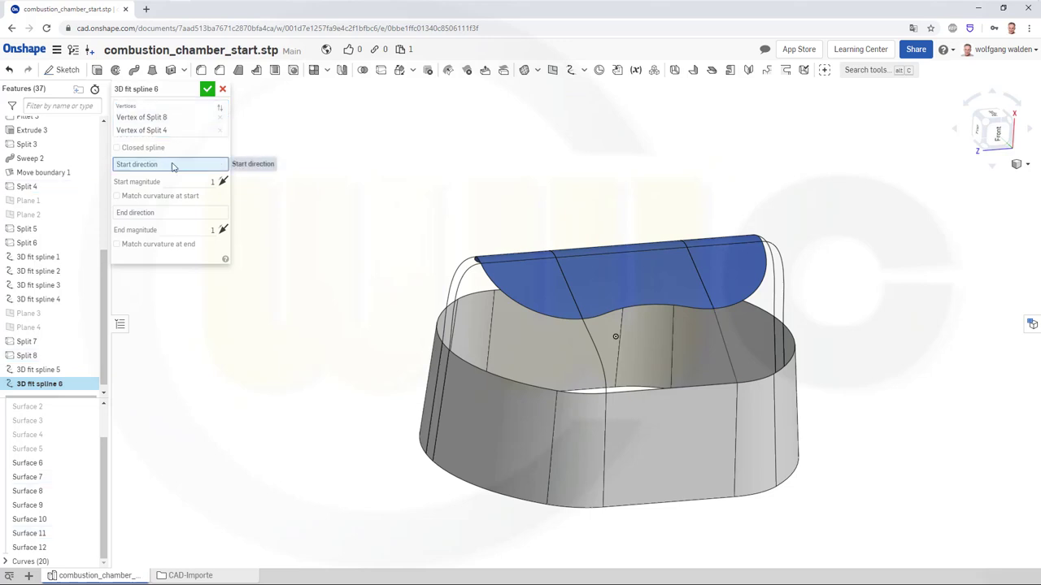
click(715, 291)
click(182, 223)
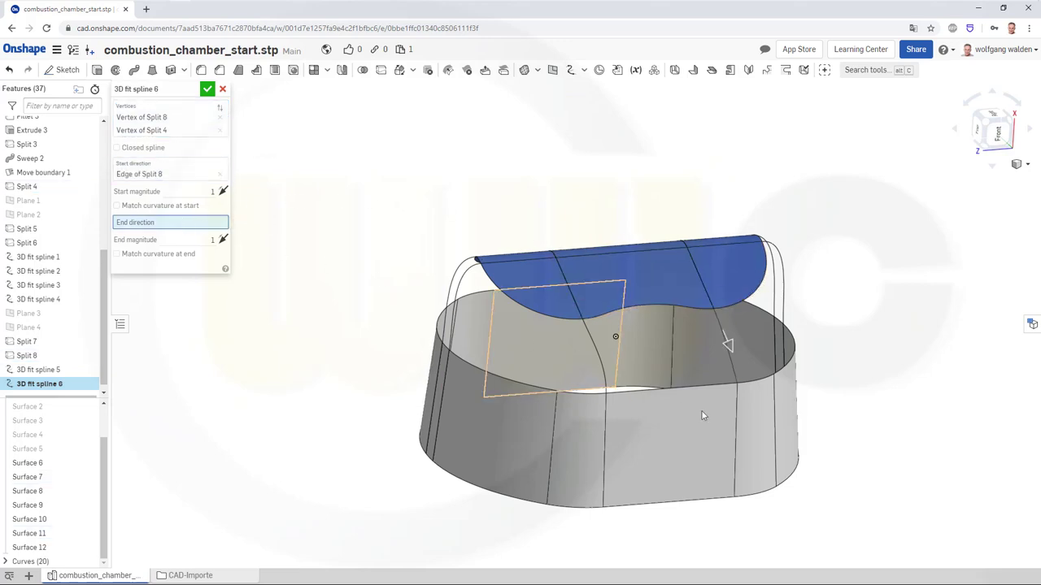
click(737, 403)
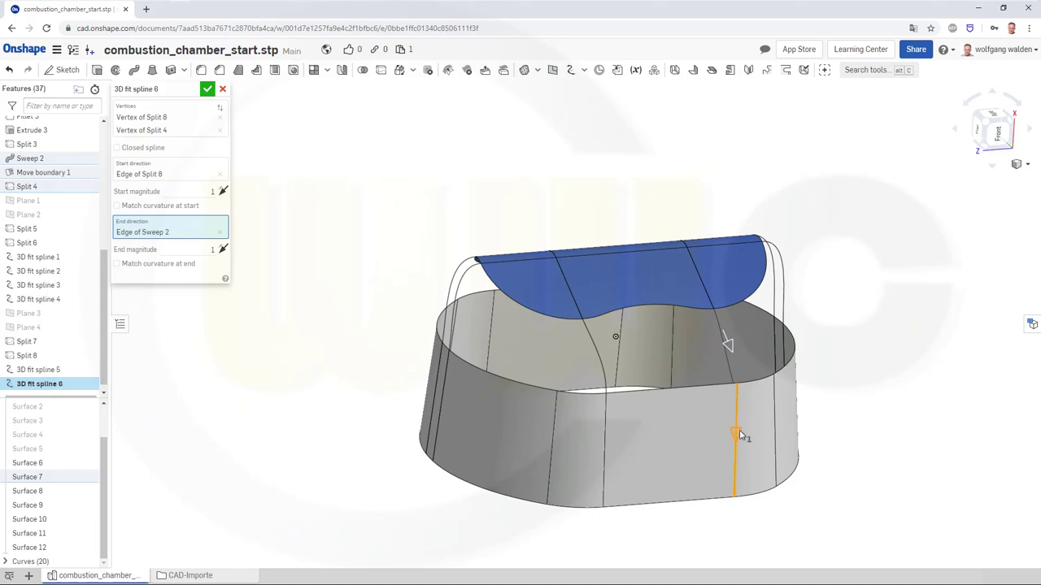
click(732, 342)
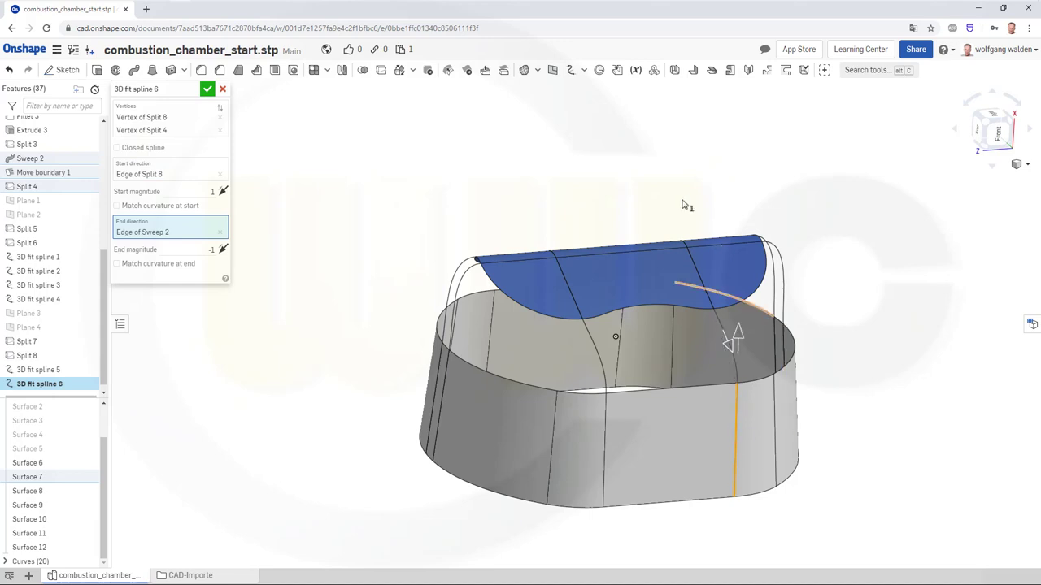
click(207, 89)
Step: On the opposite side, create a 3D fit spline from the Split 8 vertex to the flat wall's matching top vertex, following adjoining edges with both directions flipped
right_drag(307, 285, 468, 214)
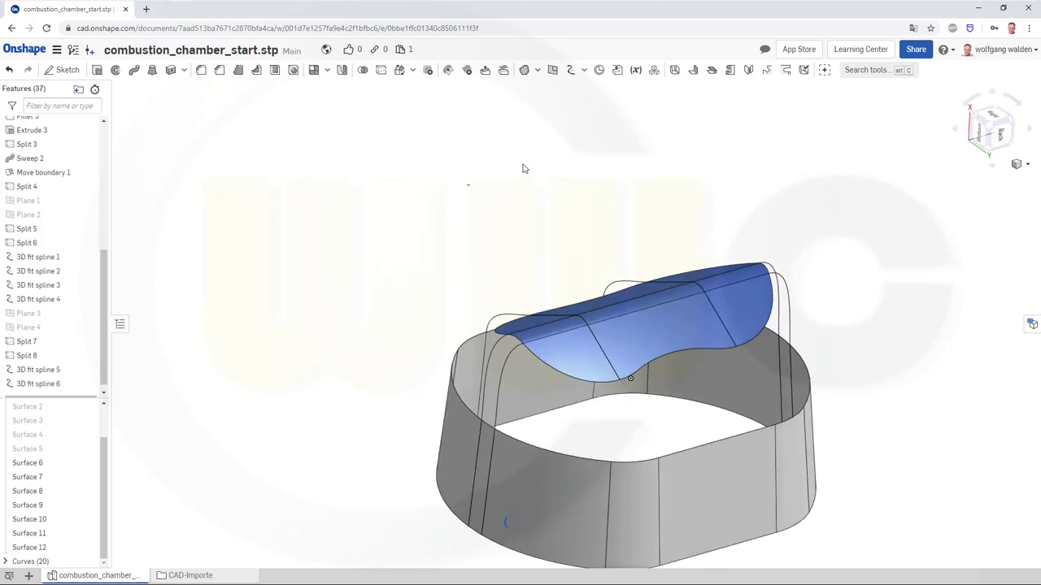
click(570, 70)
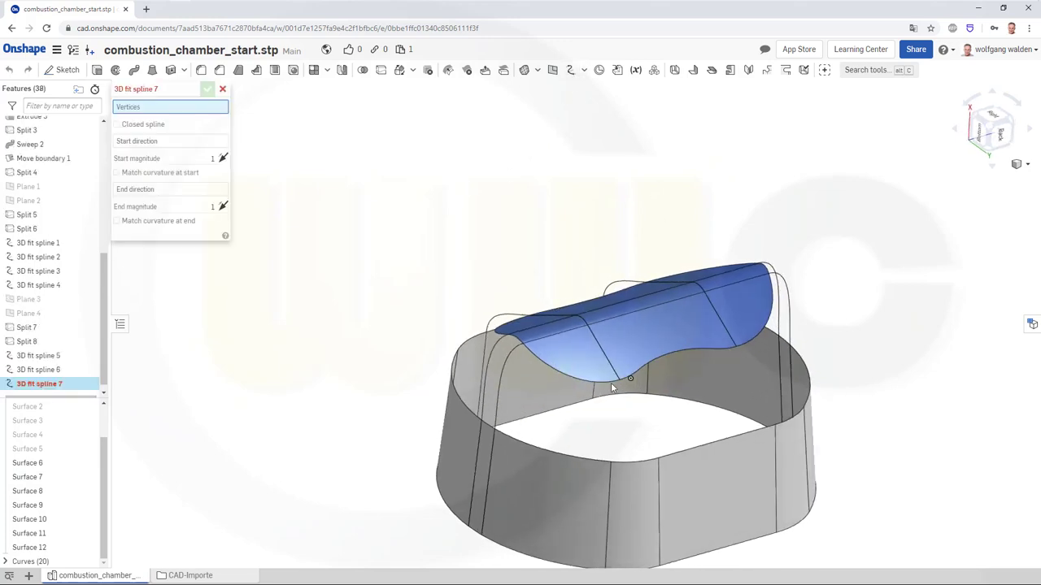
click(621, 380)
click(659, 460)
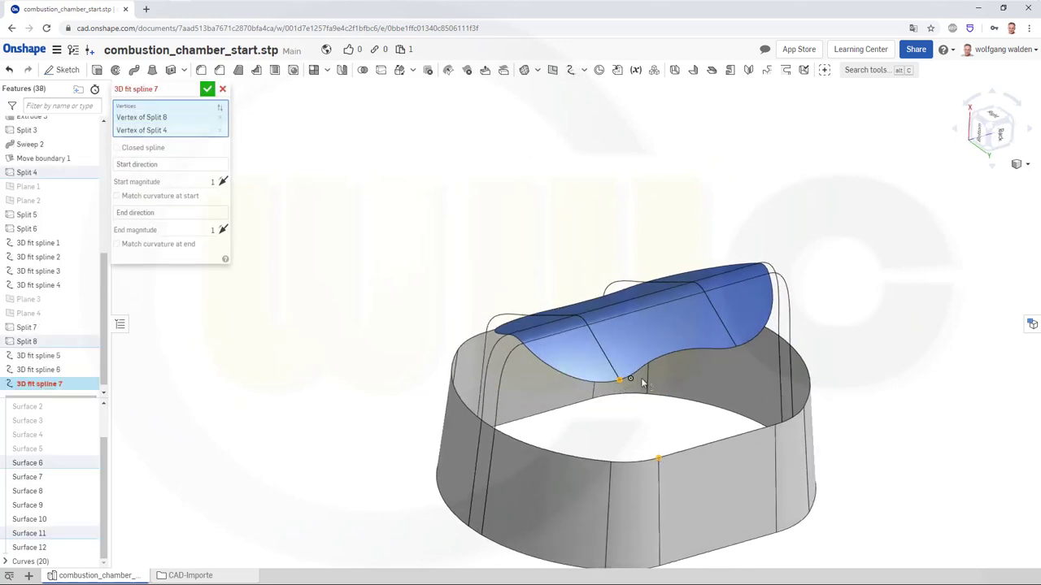
click(180, 166)
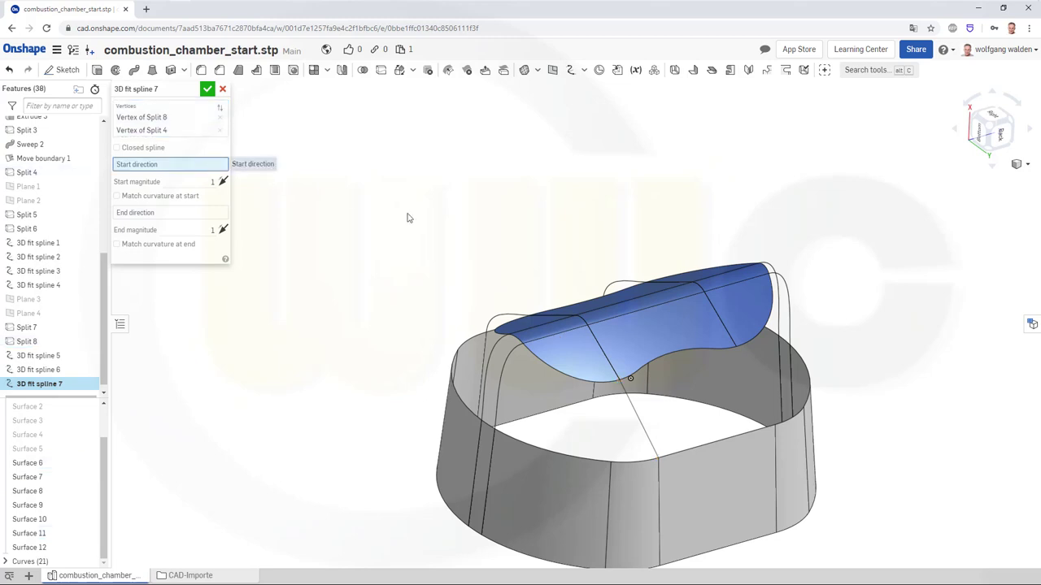
click(601, 346)
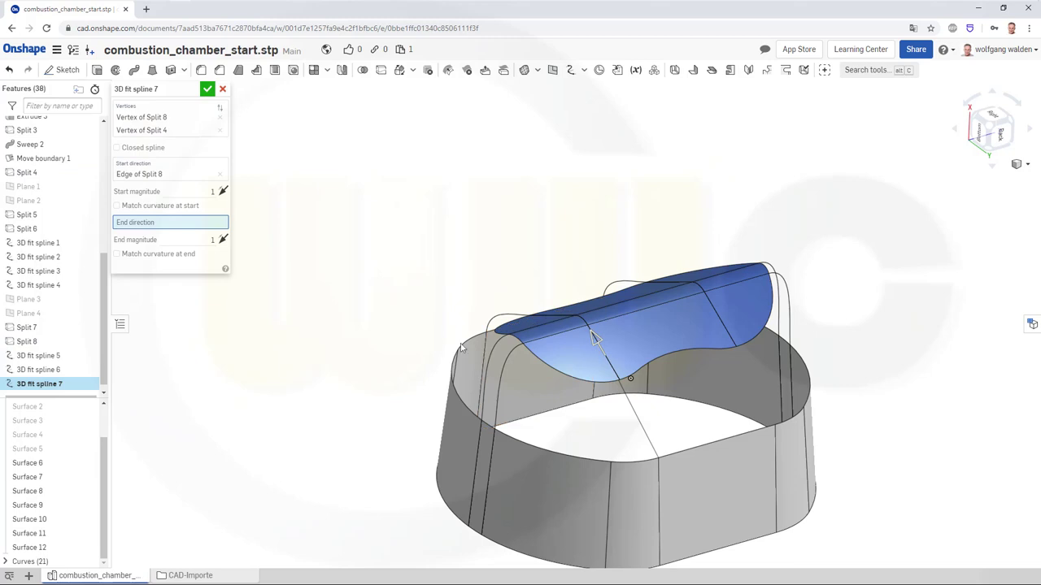
click(659, 489)
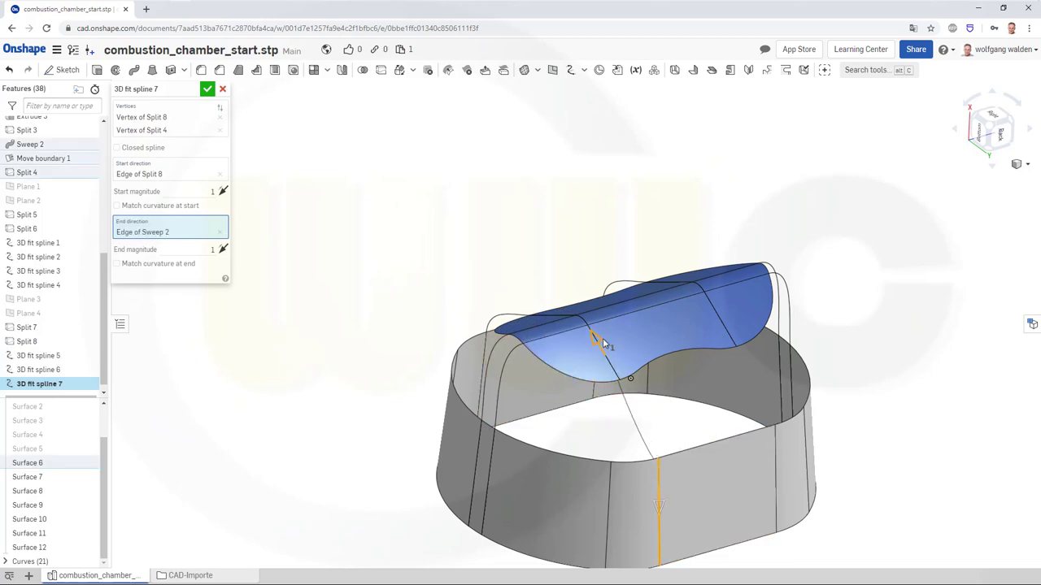
click(660, 507)
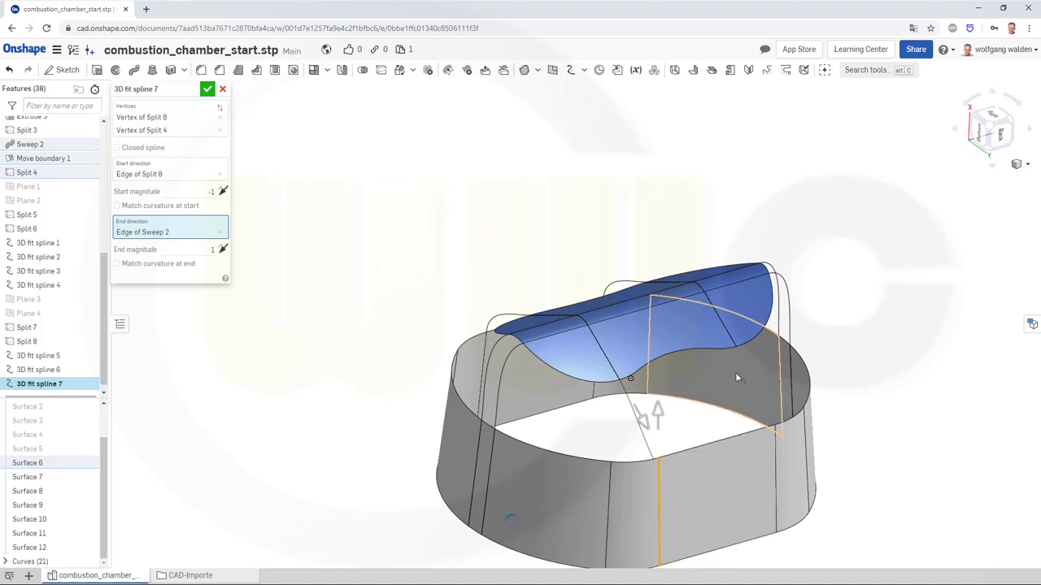
click(208, 90)
Step: Create a 3D fit spline from the Split 7 vertex to the same wall's other top vertex, directed along both adjoining edges, with end magnitude -1
click(570, 70)
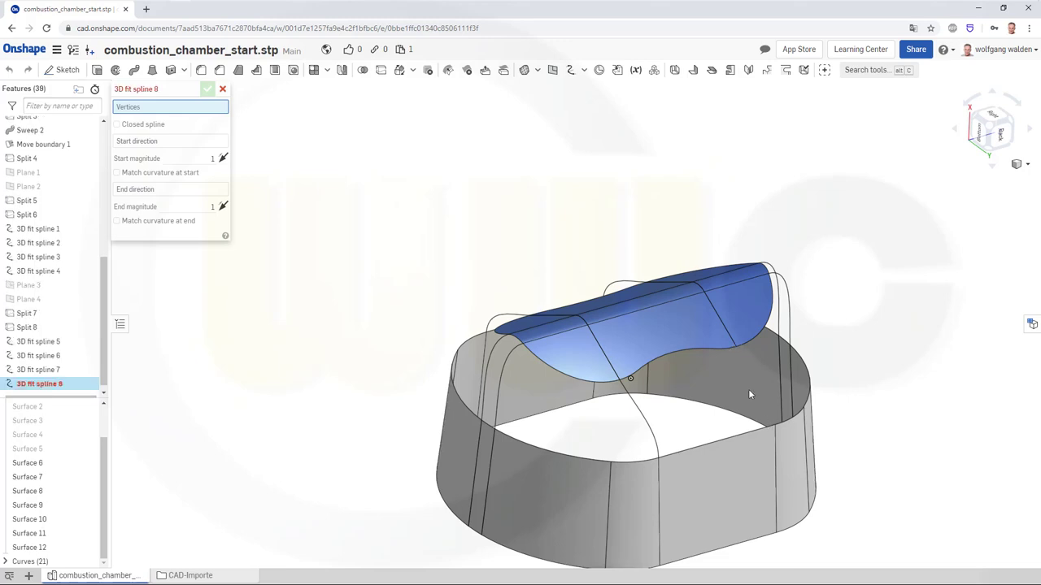
click(735, 347)
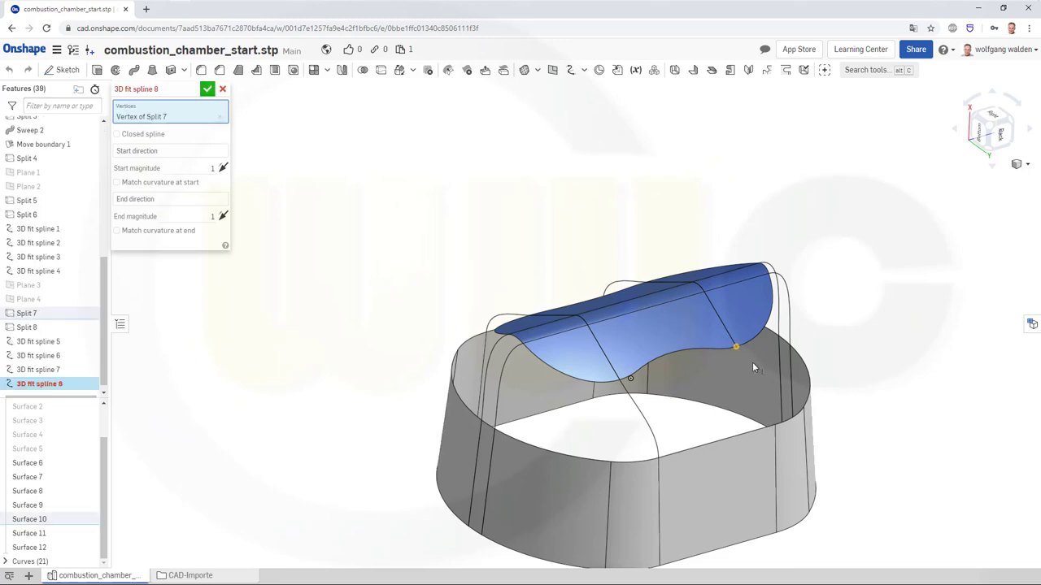
click(774, 414)
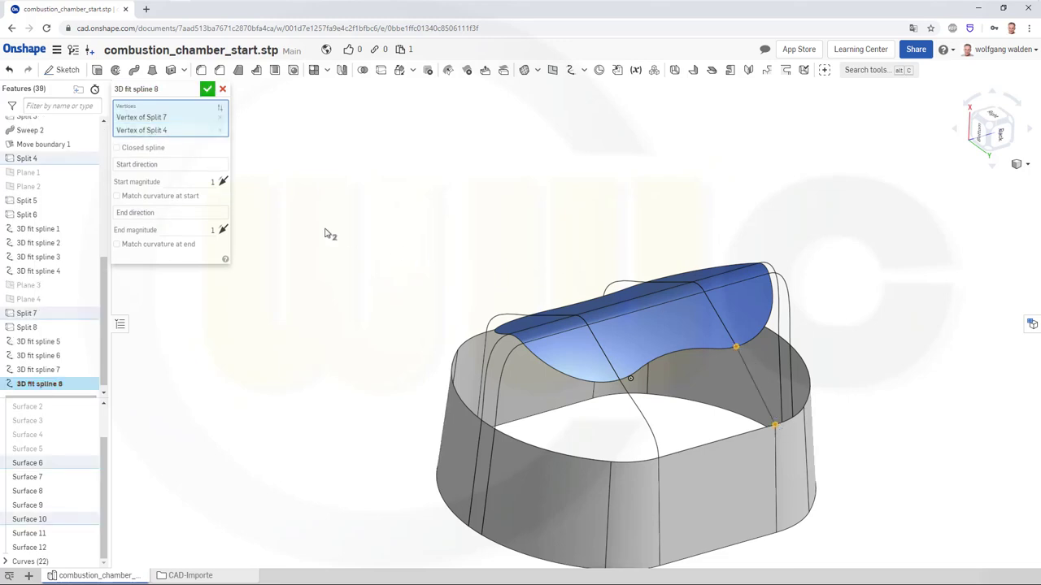
click(174, 169)
click(718, 321)
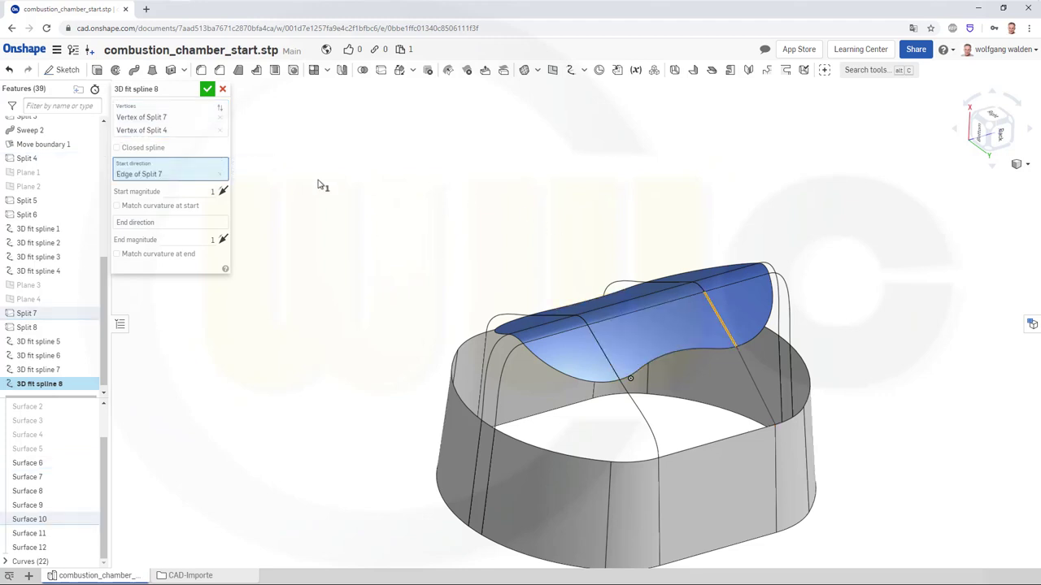
click(168, 223)
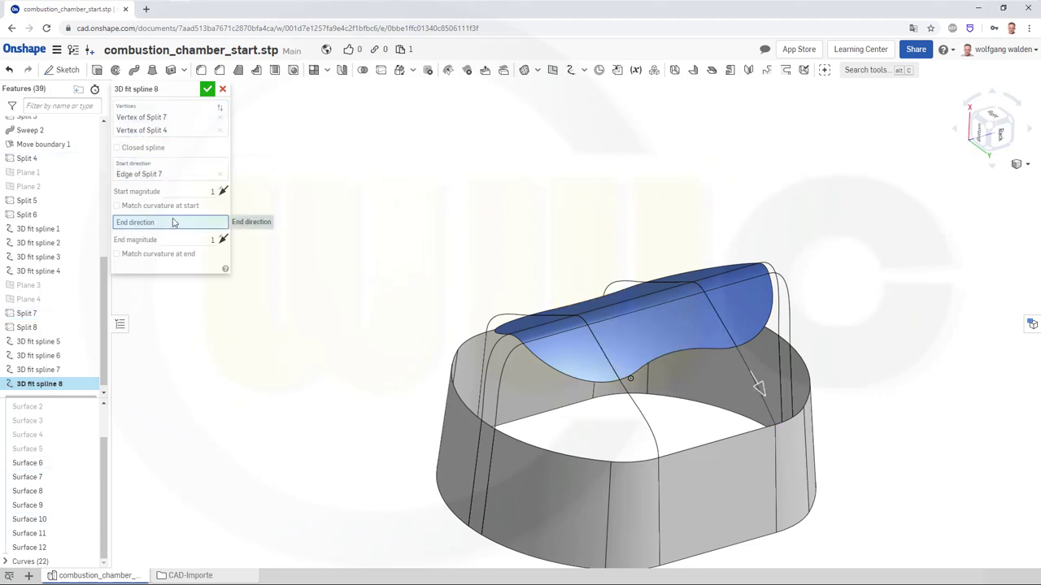
click(776, 458)
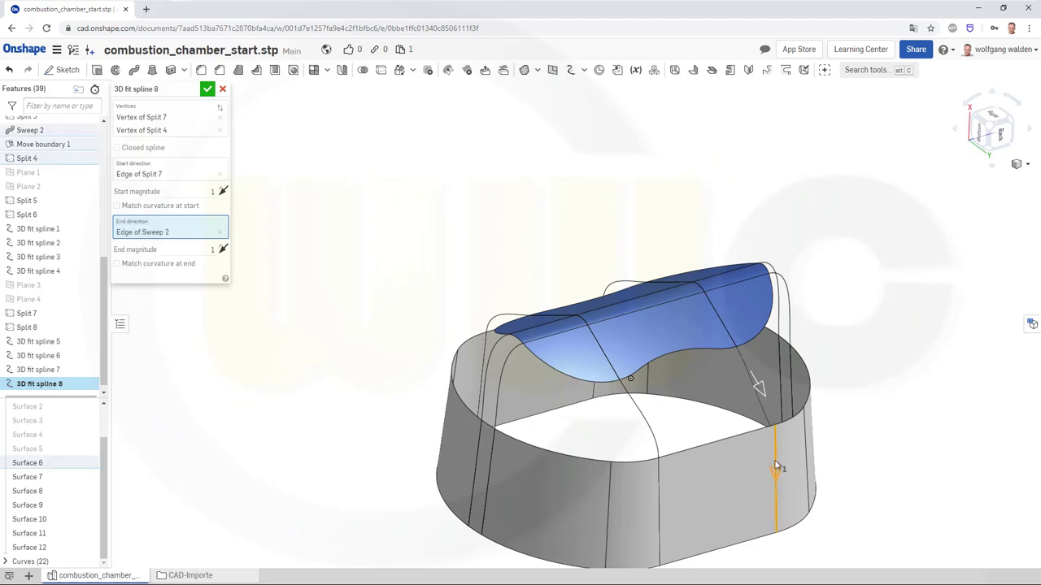
click(773, 381)
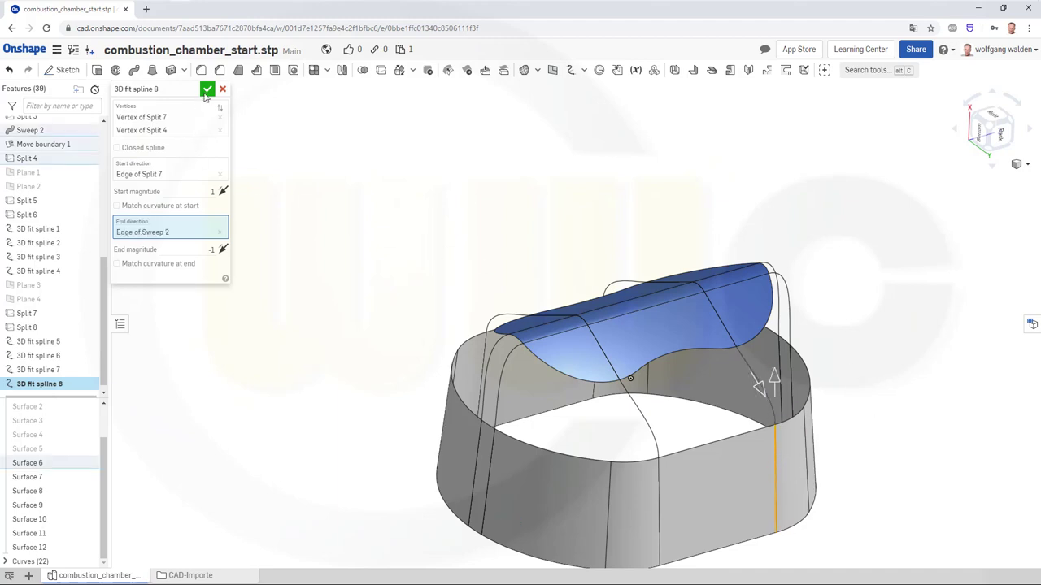
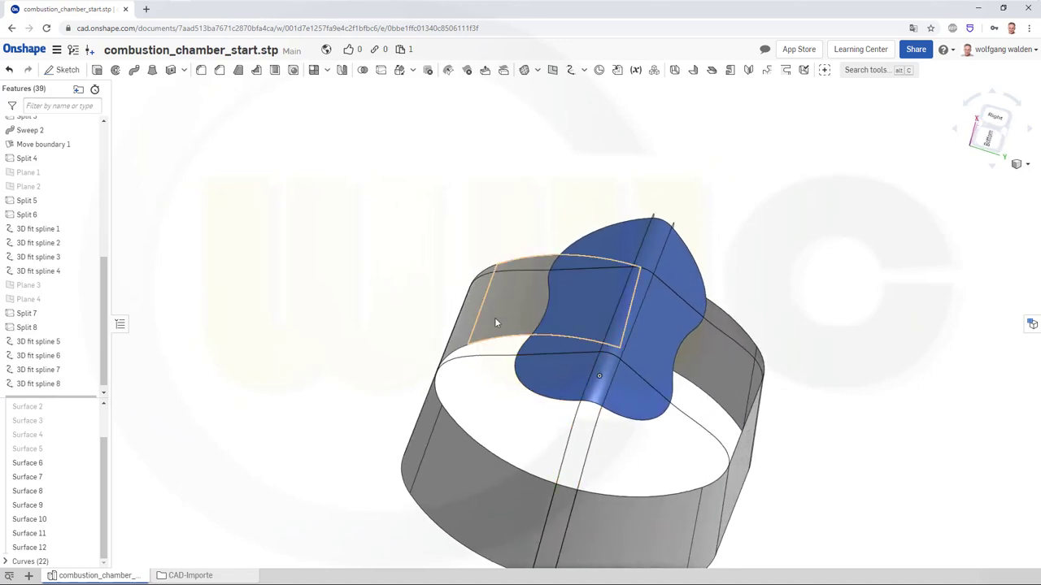
Step: Start a surface loft between the short ridge edge at the blue surface's end and the matching short top edge of the wall ring
right_drag(735, 384, 743, 236)
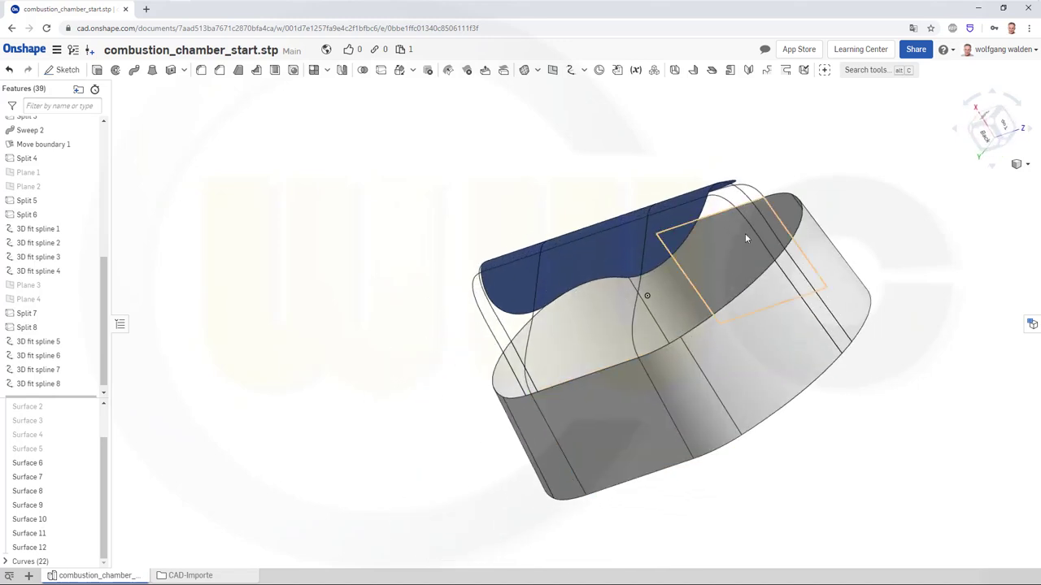
right_drag(651, 268, 600, 241)
key(Left)
key(Left)
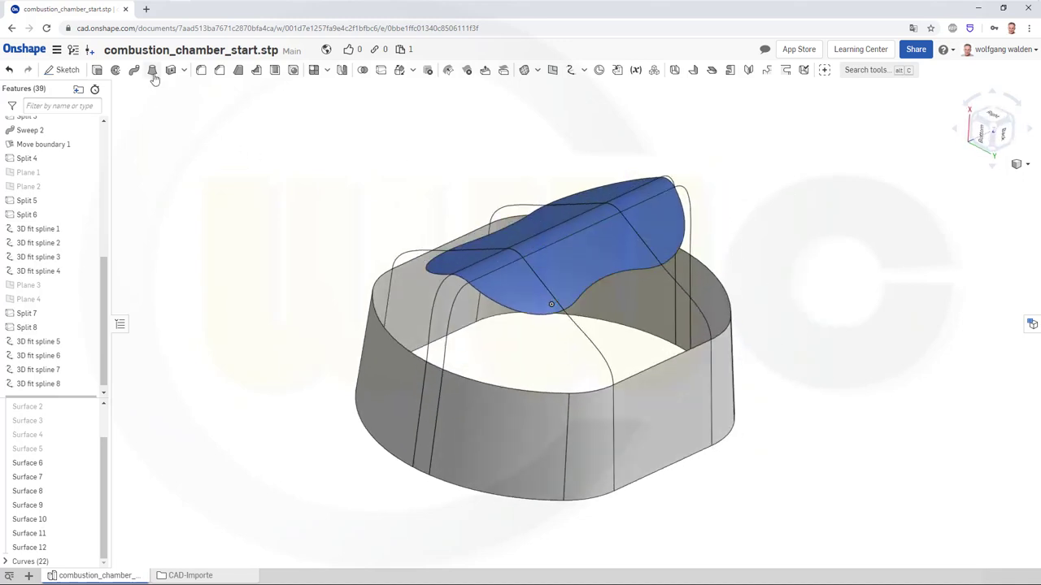
key(shift+l)
key(Up)
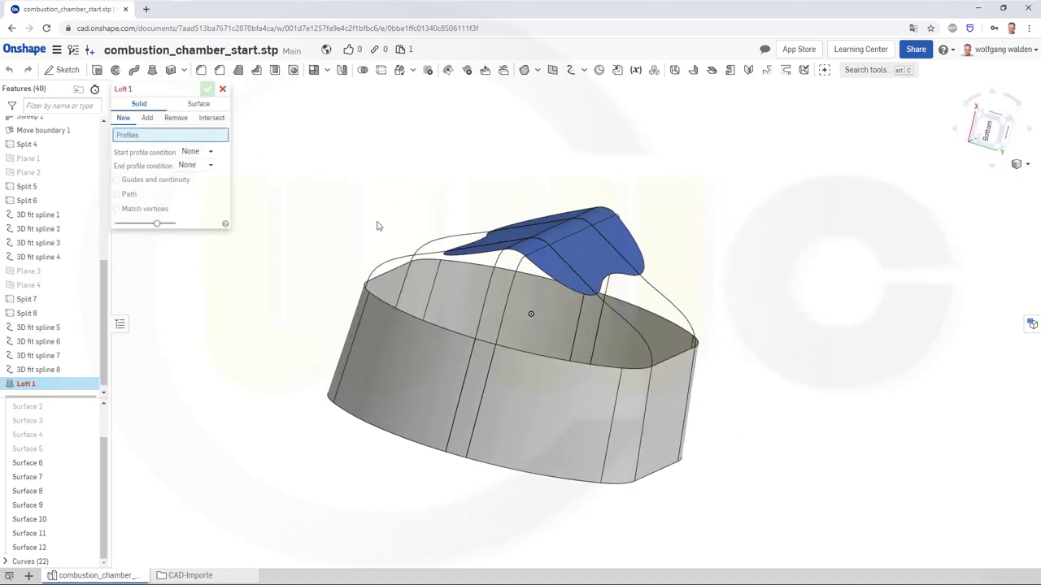
key(Left)
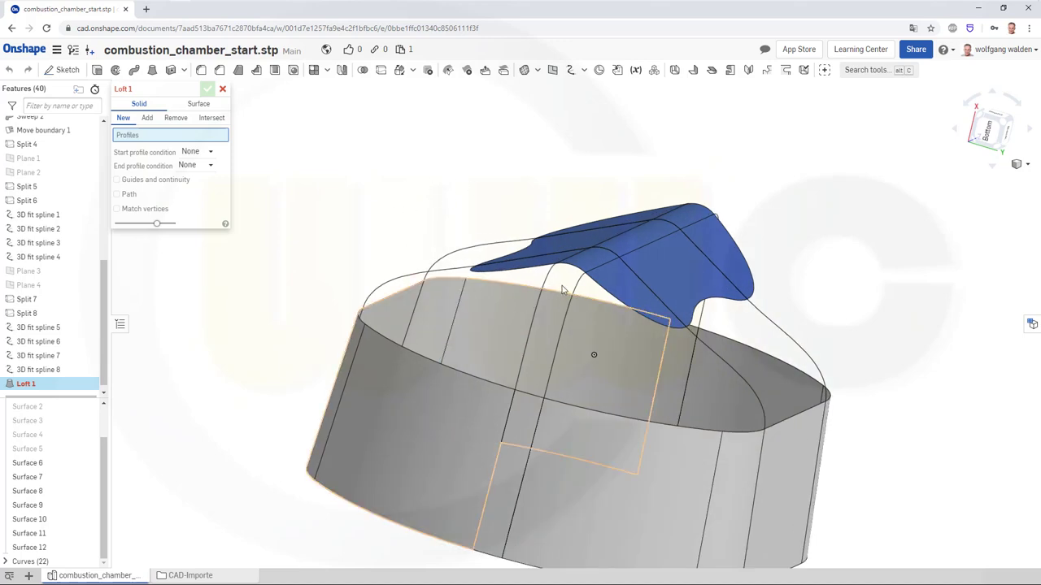
click(198, 103)
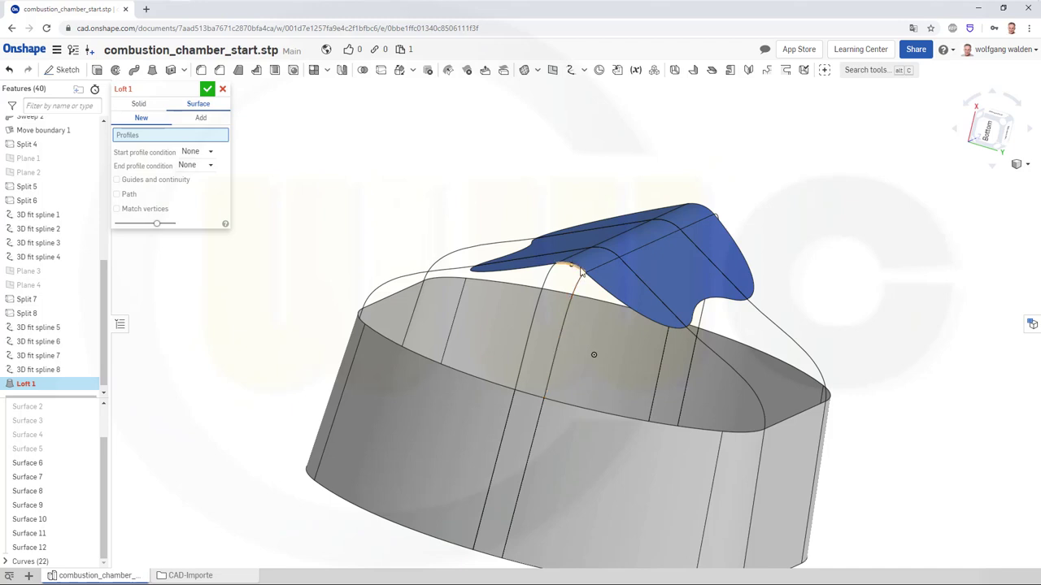
click(574, 271)
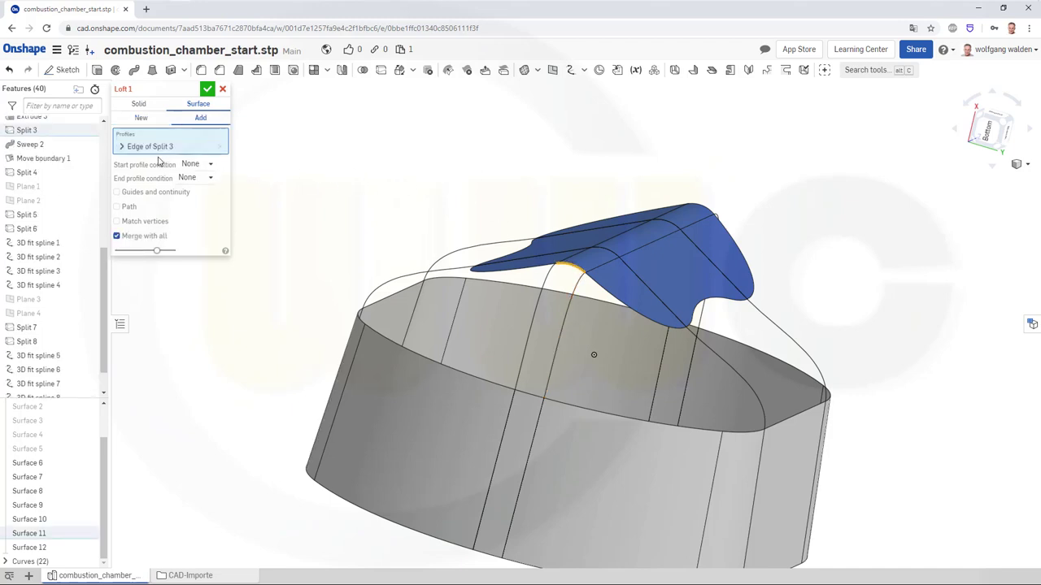
click(543, 375)
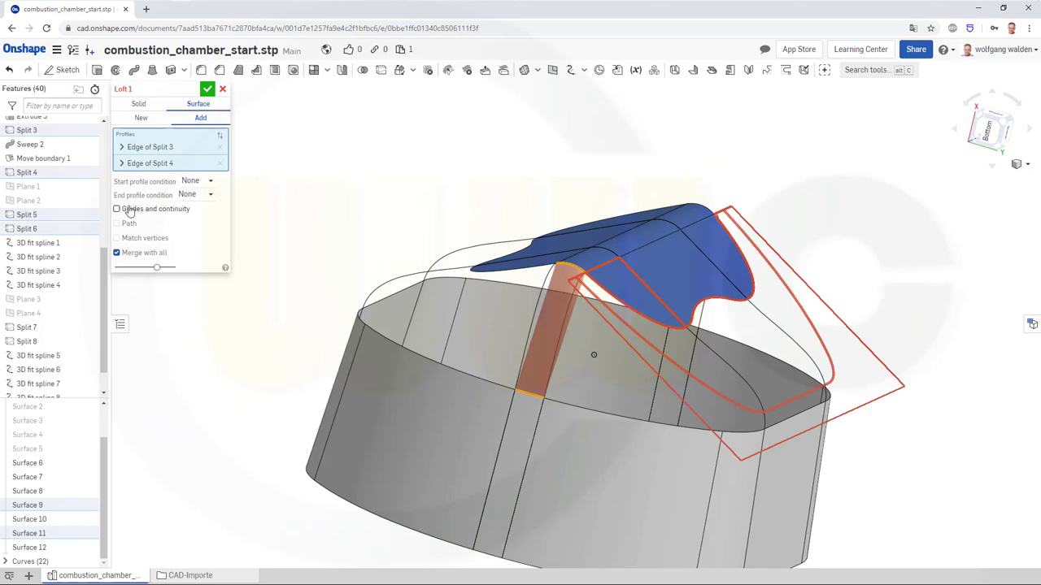
Step: Set both the start and end profile conditions of the first loft to Match tangent
click(210, 181)
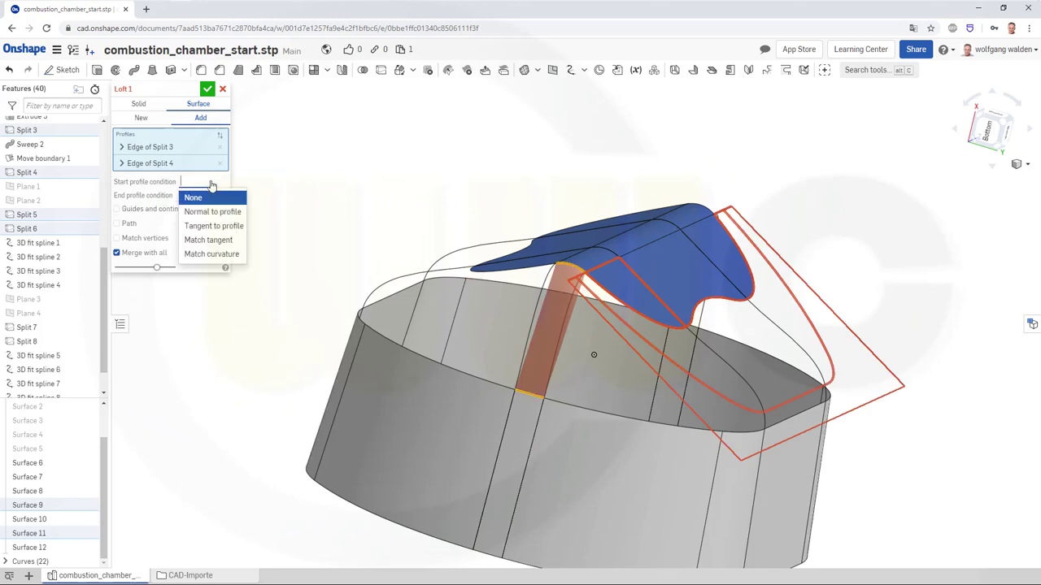
click(208, 240)
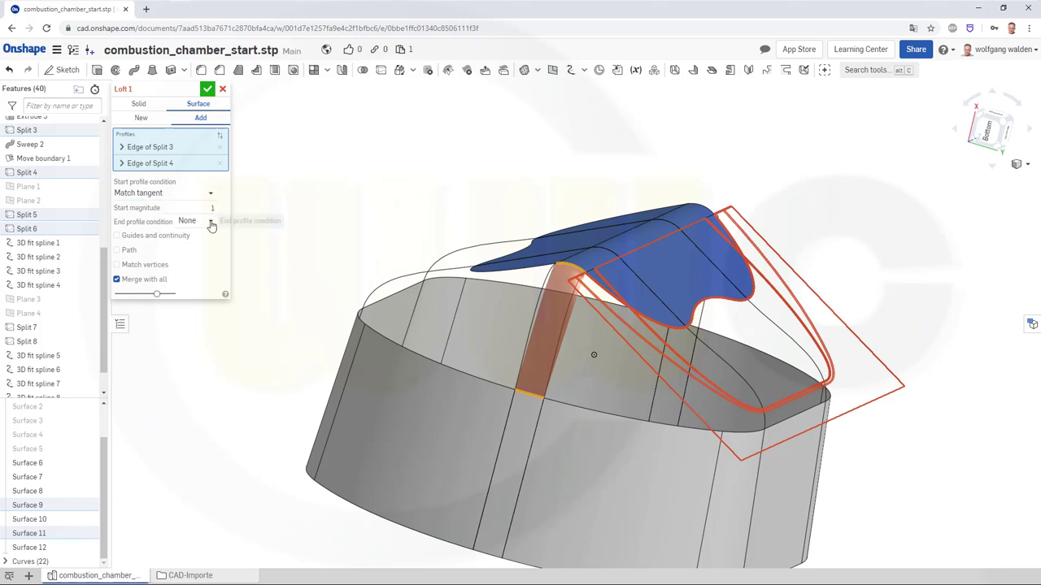
click(213, 224)
click(218, 281)
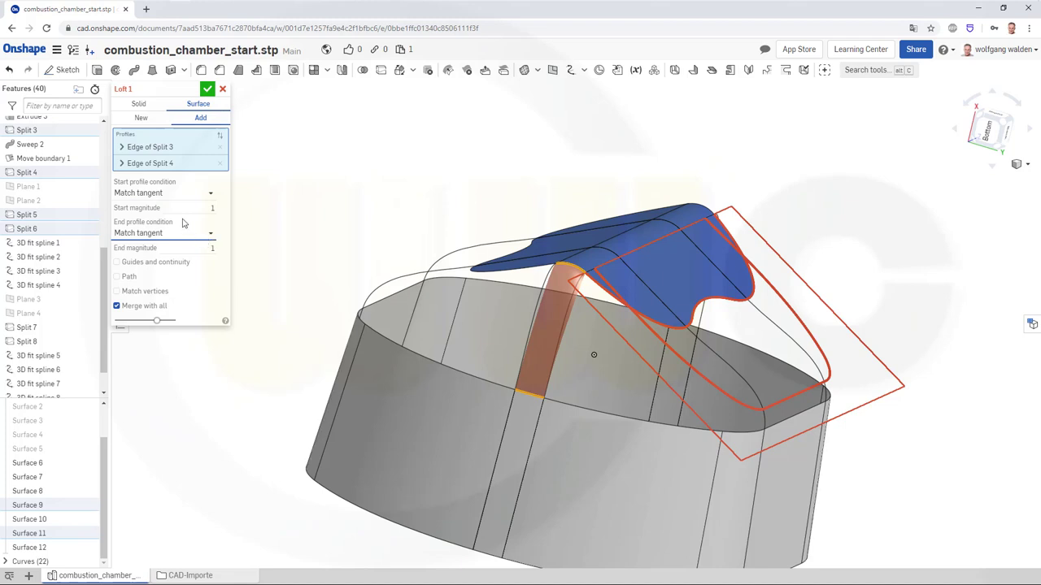
Step: Guide the loft along the two adjoining splines, Curve 17 and Curve 18, and create it as a new surface
click(117, 262)
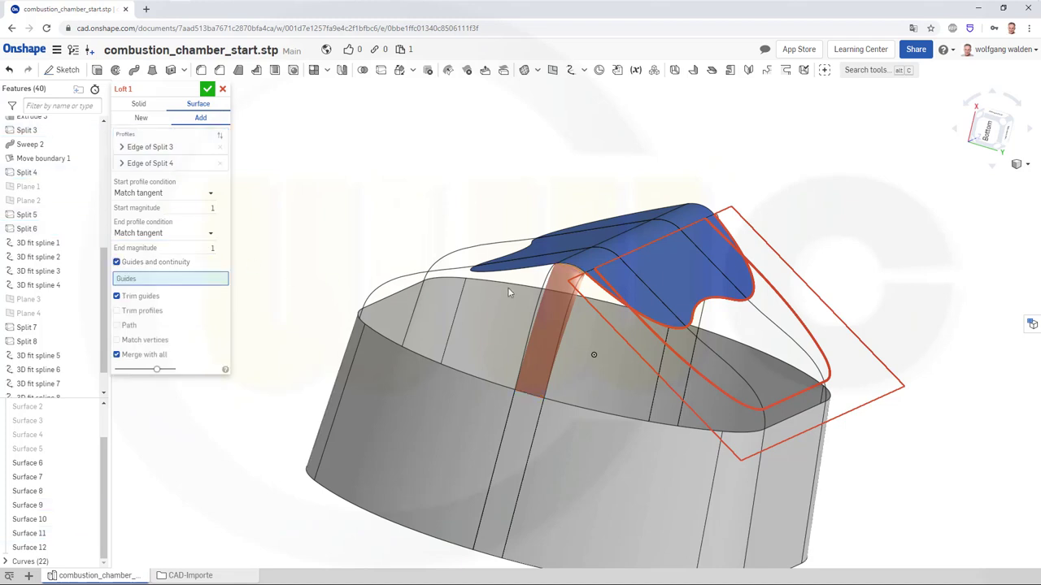
click(538, 299)
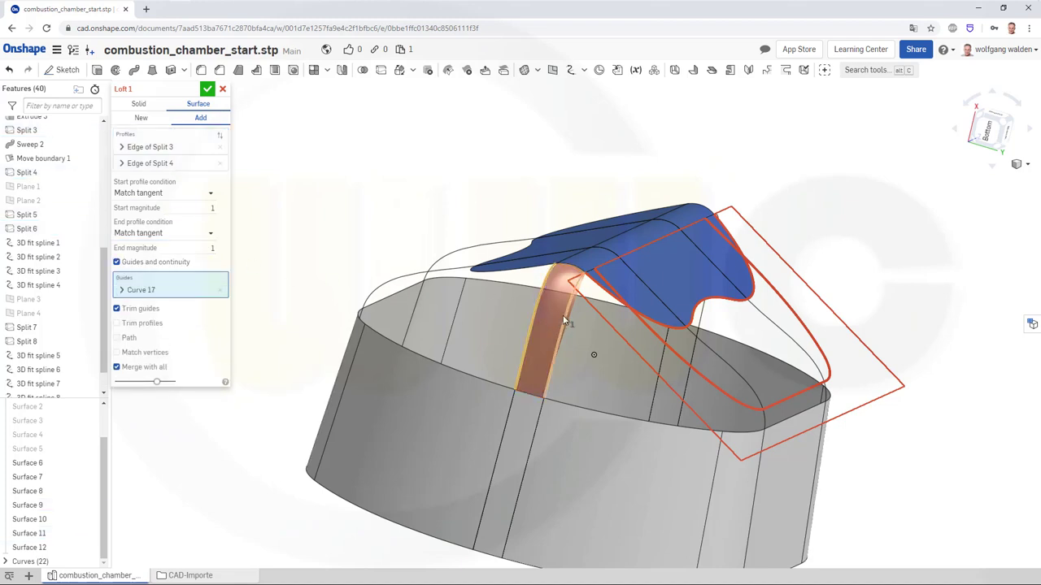
click(564, 320)
click(142, 117)
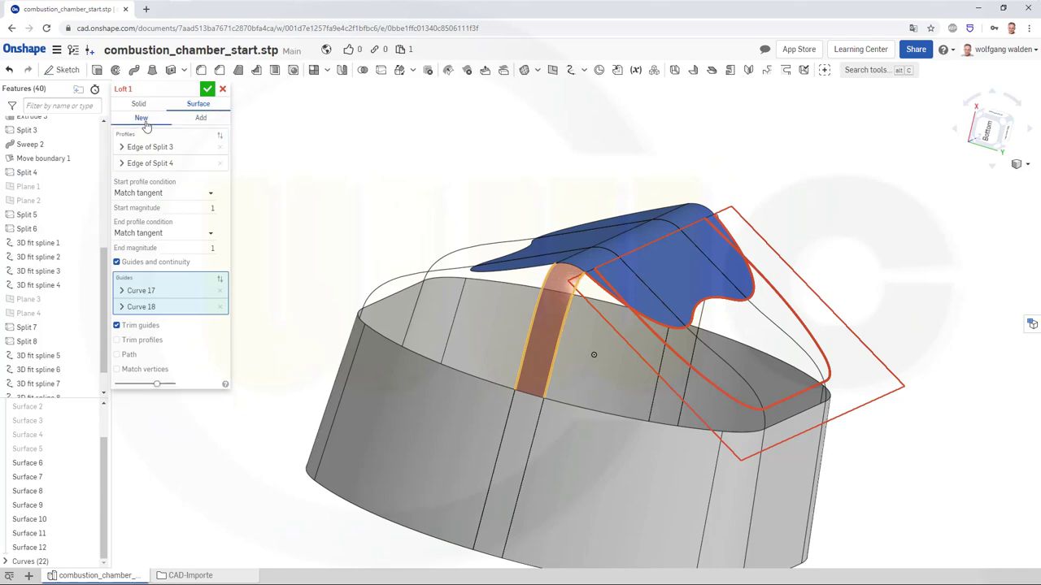
click(207, 88)
Step: At the opposite end, start a surface loft from the blue surface's short ridge edge to the wall ring's matching short top edge
right_drag(502, 230, 389, 226)
right_drag(455, 243, 368, 279)
right_drag(349, 193, 331, 196)
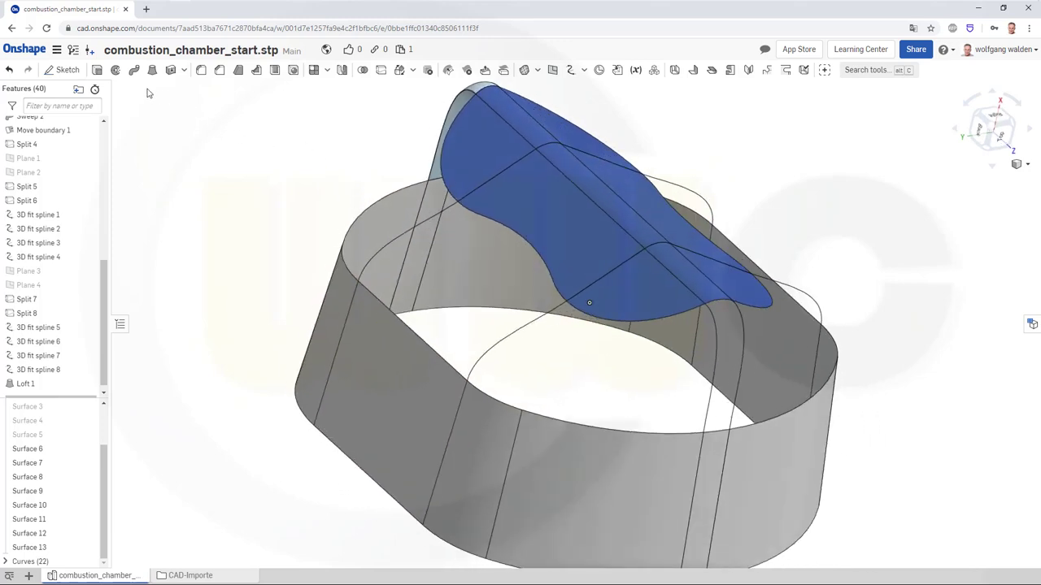
click(153, 71)
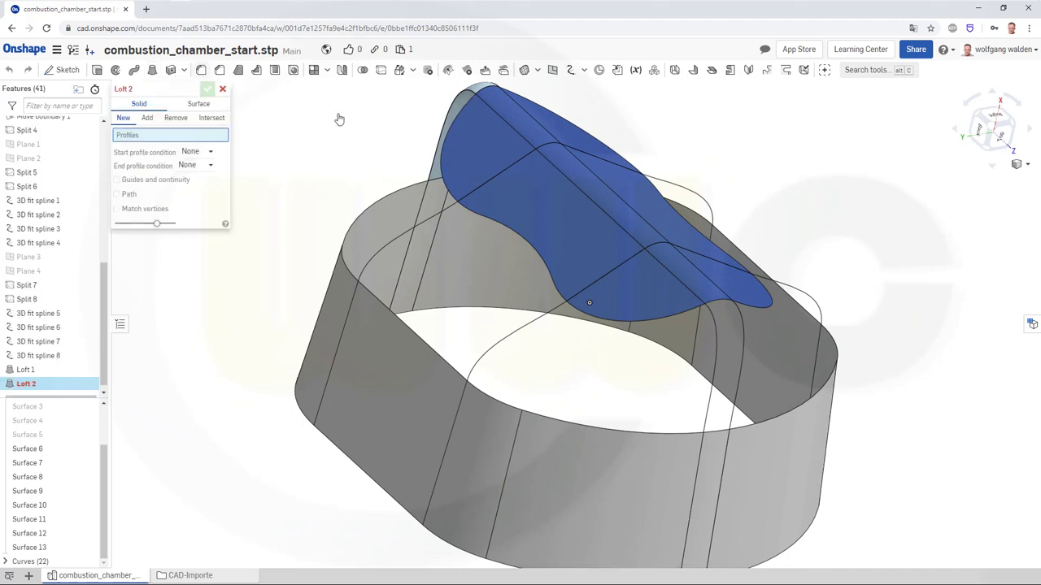
click(199, 103)
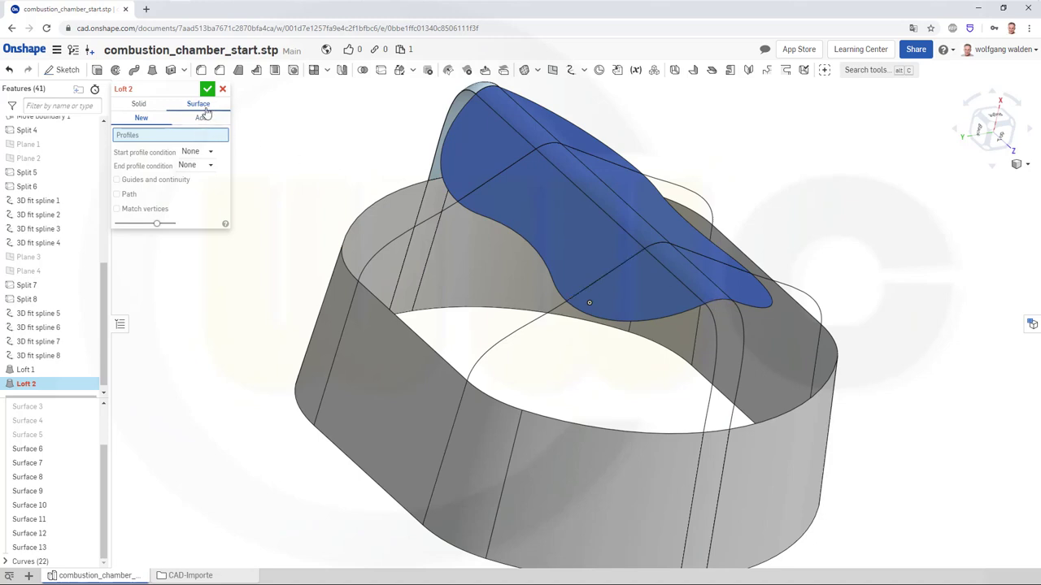
click(713, 301)
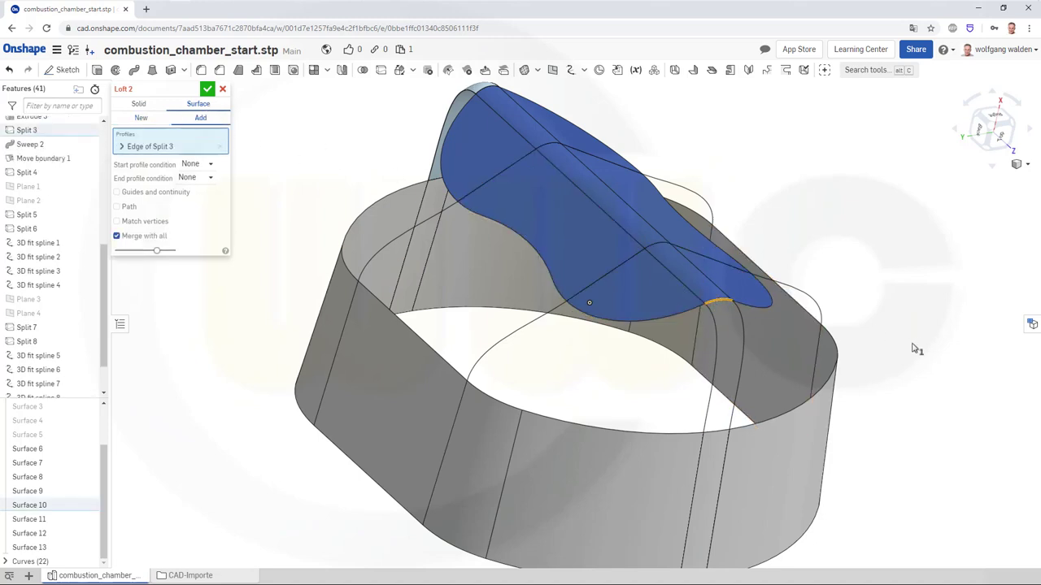
click(712, 436)
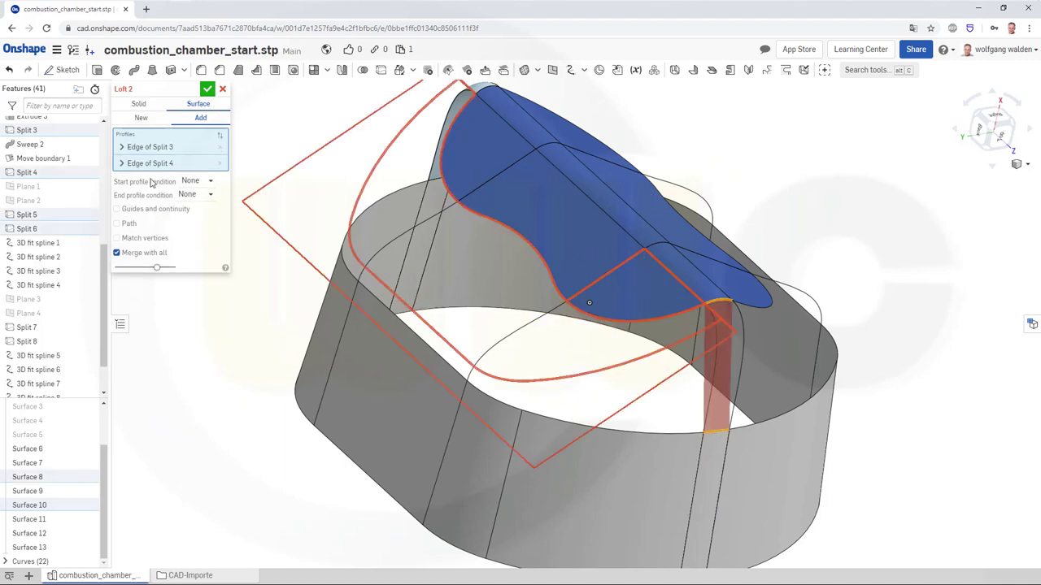
Step: Apply Match tangent to the start and end profiles of this second loft
click(210, 182)
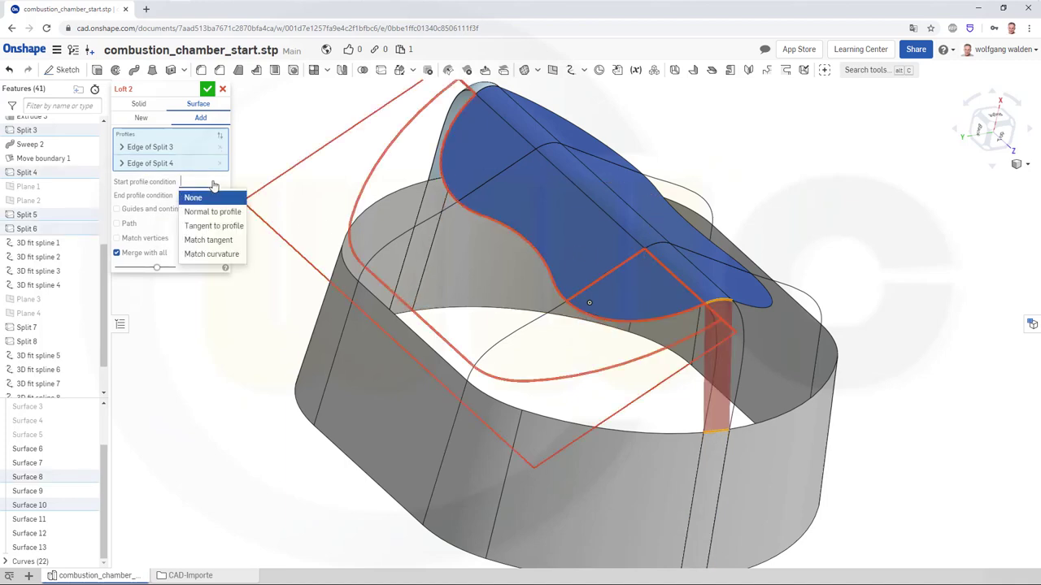
click(208, 241)
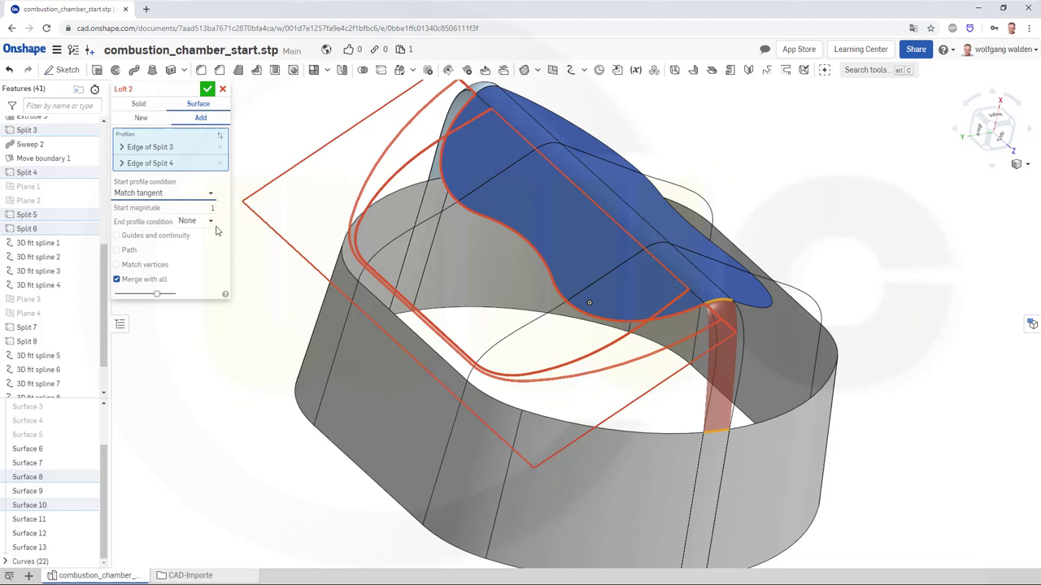
click(213, 227)
click(216, 279)
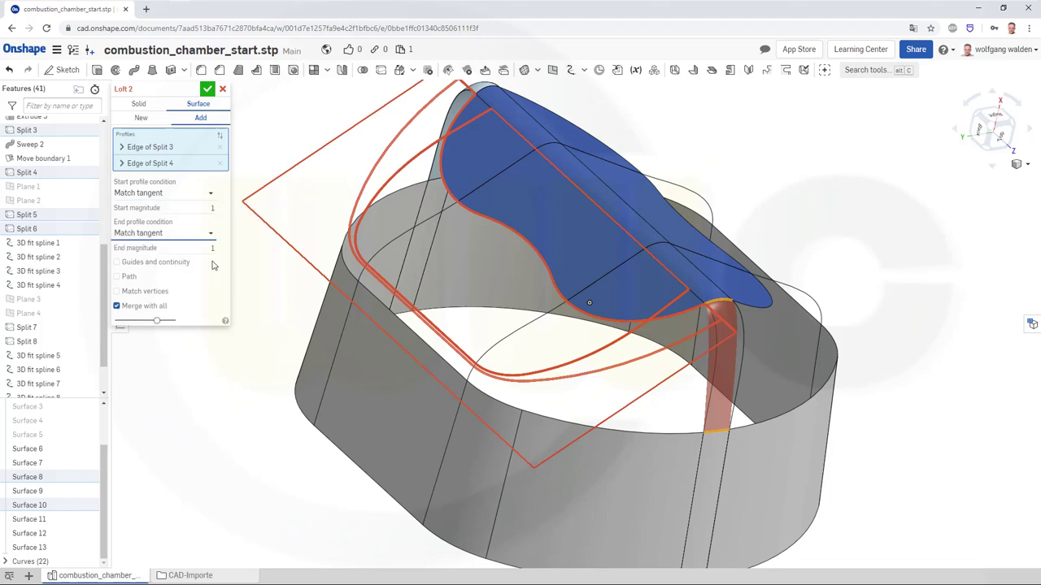
Step: Use Curve 15 and Curve 16 as guides for the second loft and create it as a new surface
click(116, 262)
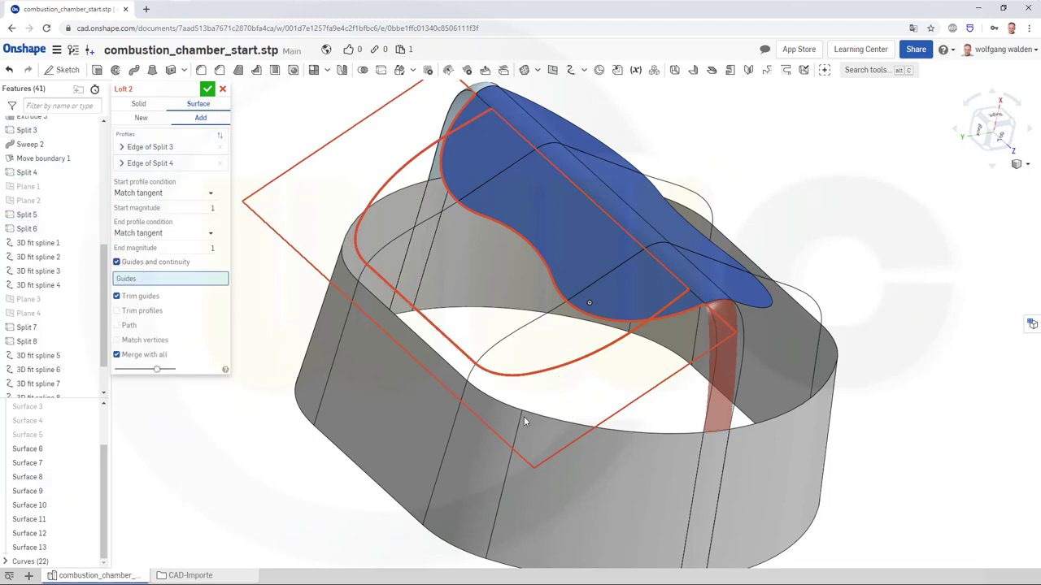
click(729, 372)
click(743, 351)
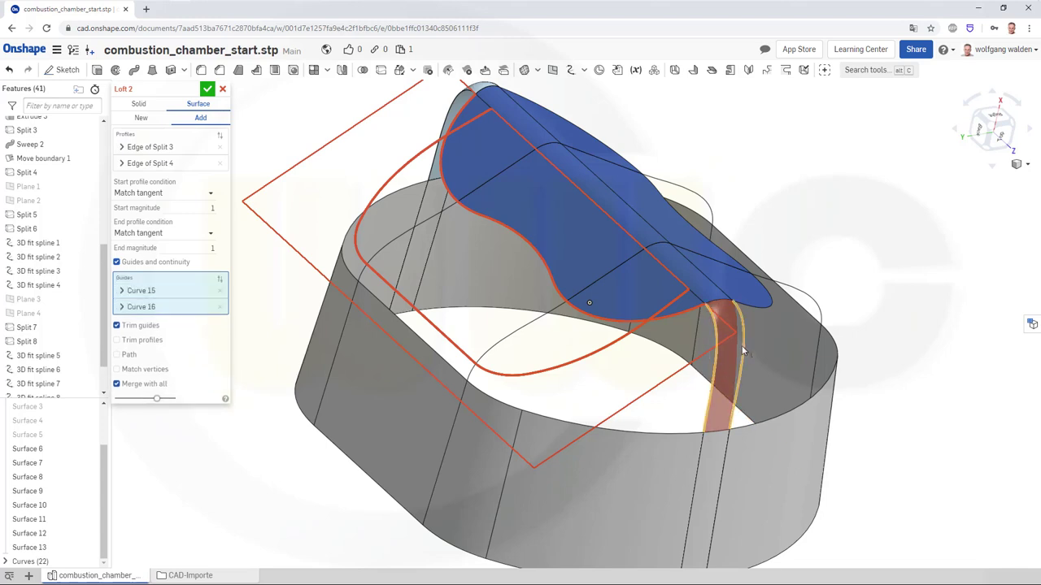
click(141, 117)
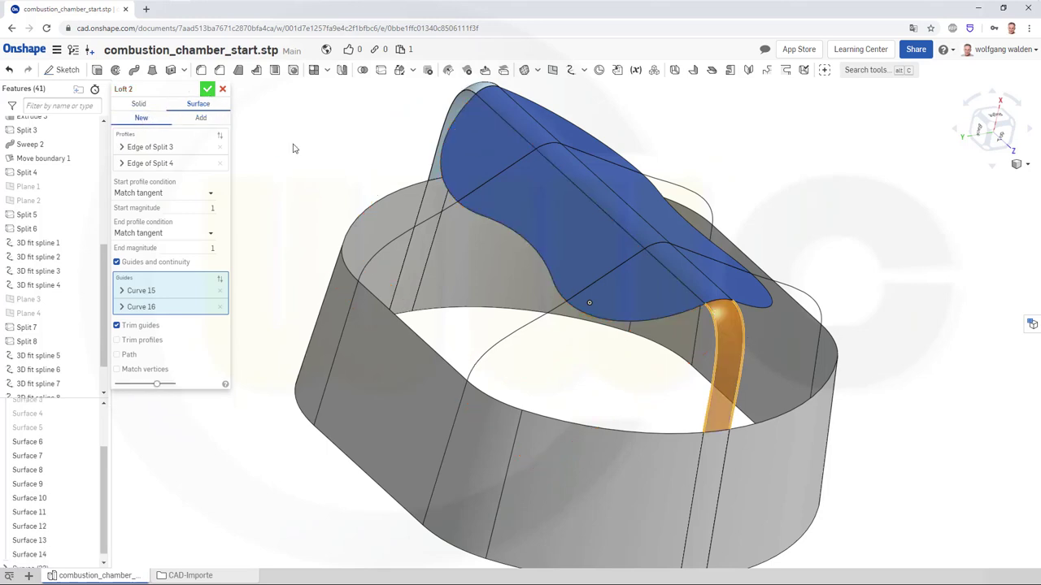
click(208, 90)
Step: Select 3D fit splines 1 to 4 in the feature history and expand the list of curves
mouse_move(544, 331)
right_down()
mouse_move(486, 309)
mouse_move(507, 299)
mouse_move(544, 311)
mouse_move(552, 325)
mouse_move(539, 343)
mouse_move(575, 342)
mouse_move(542, 337)
right_up()
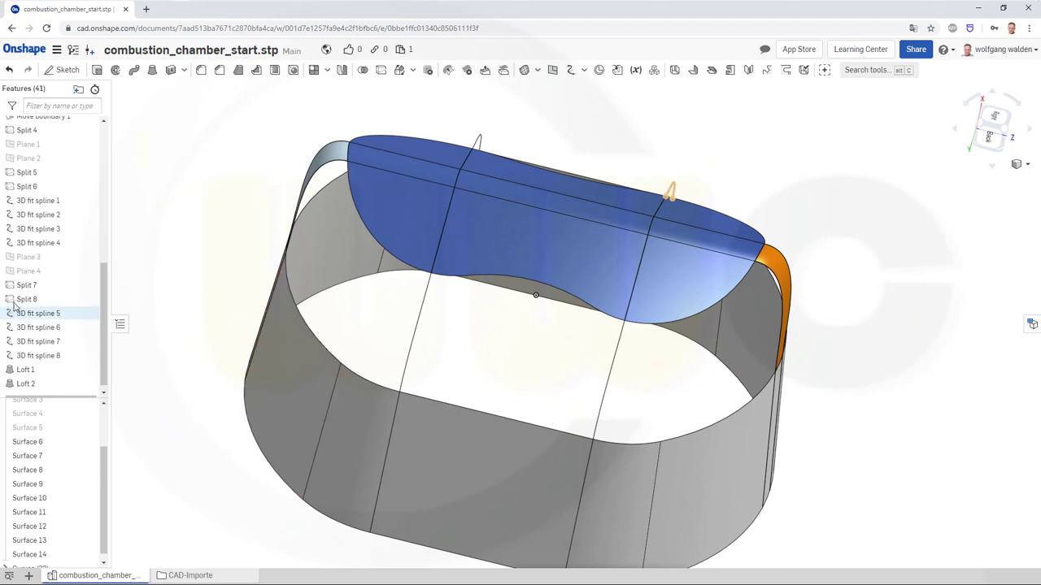
click(34, 200)
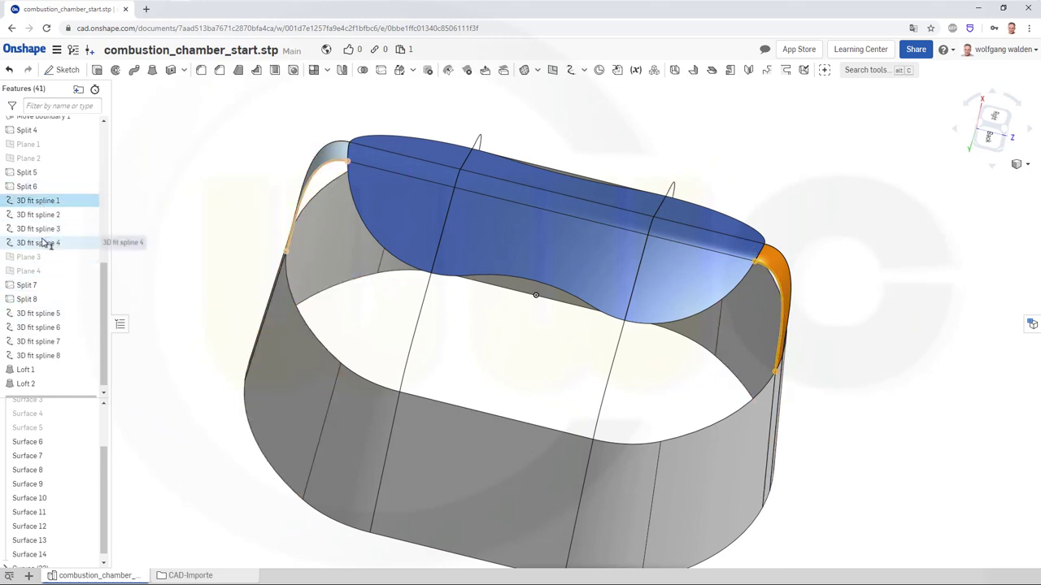
shift+click(44, 242)
drag(78, 204, 88, 465)
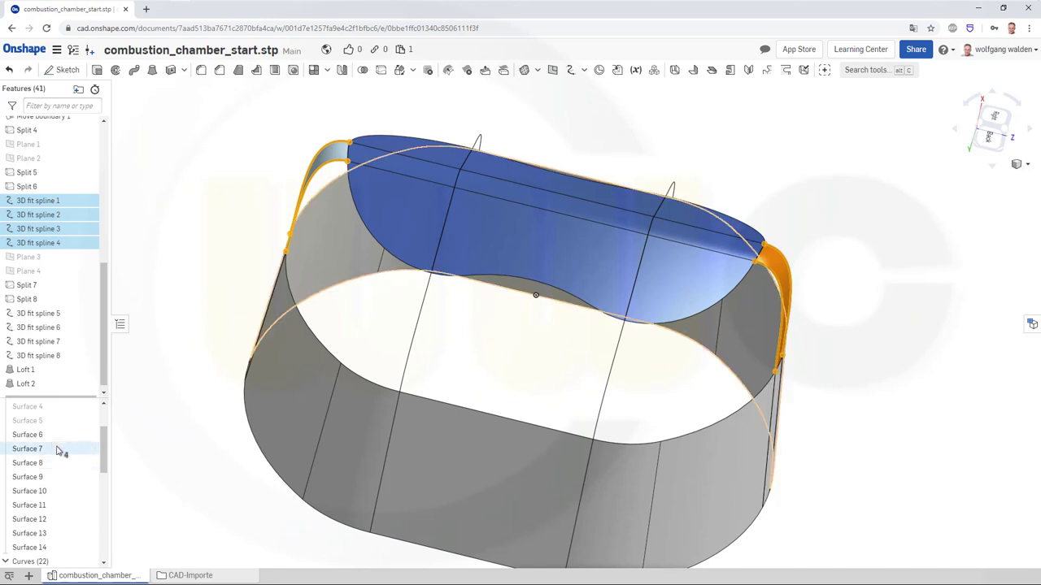
click(87, 435)
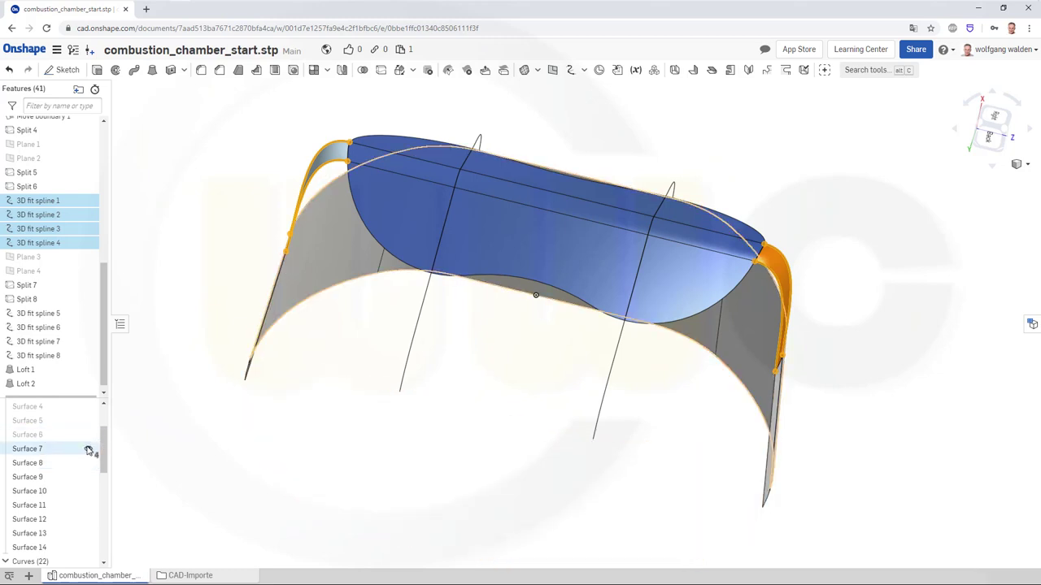
click(88, 450)
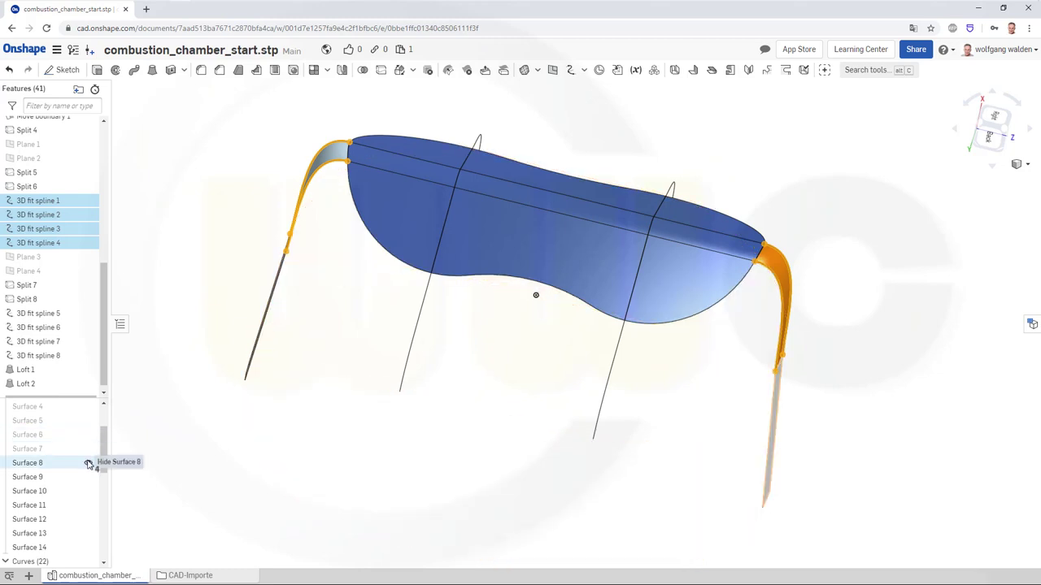
click(88, 450)
click(88, 435)
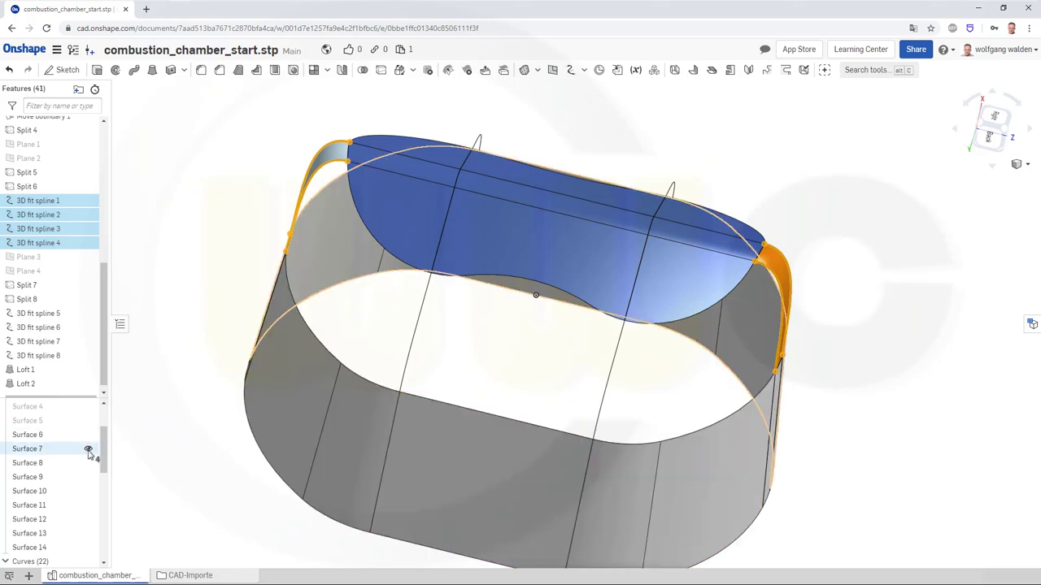
Step: Hide Curves 15 to 18, the guide splines already used for the two lofts, and clear the selection
scroll(88, 471, down, 3)
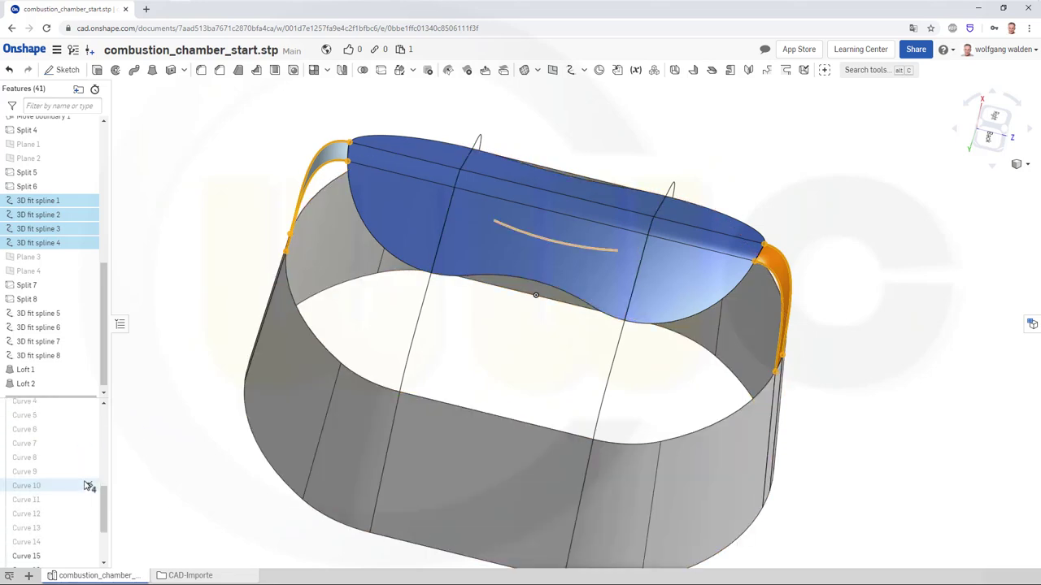
scroll(87, 488, down, 3)
click(88, 463)
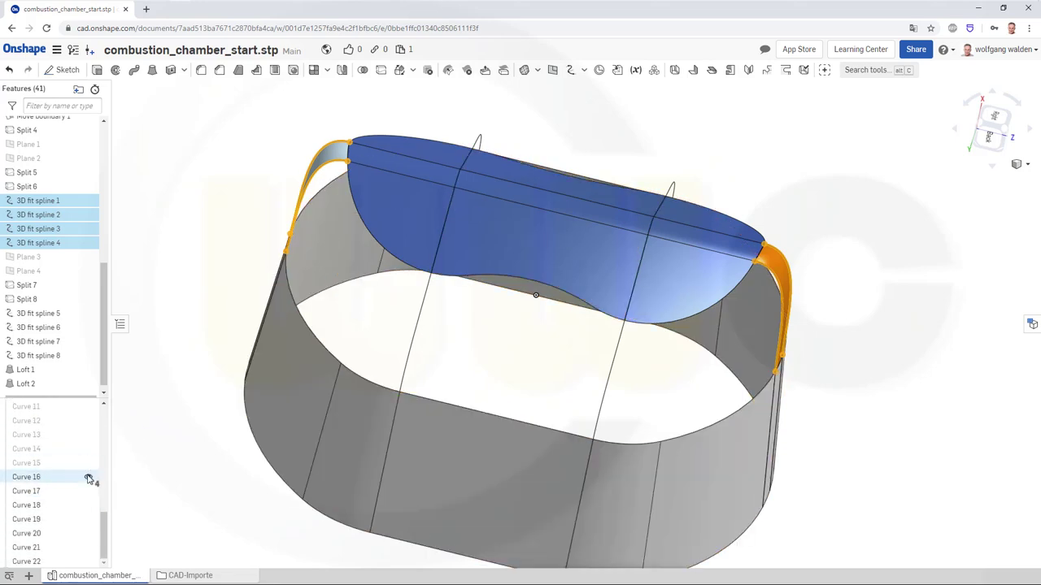
click(88, 477)
click(88, 491)
click(88, 505)
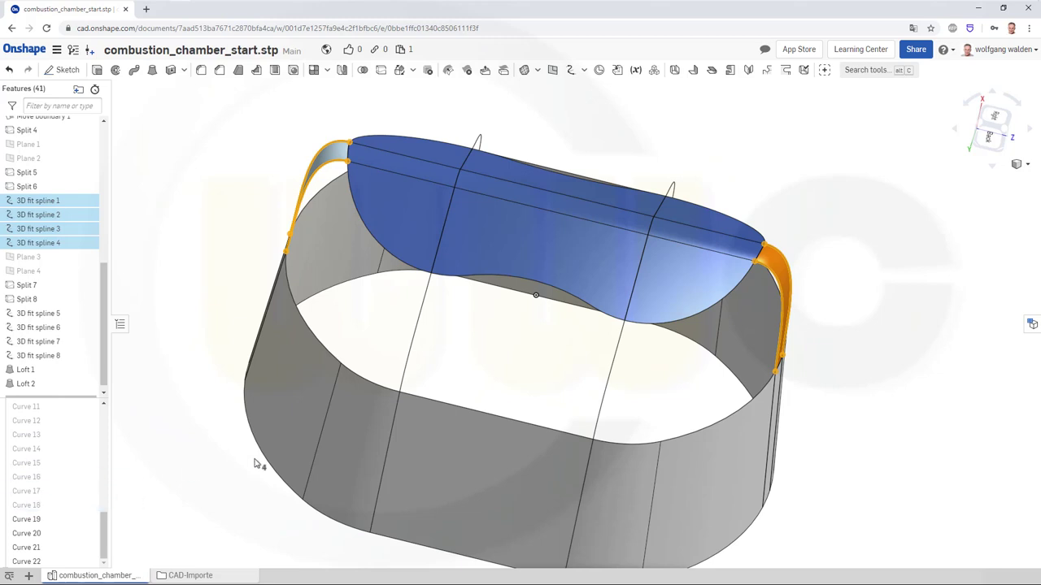
click(841, 375)
Step: Start a third loft as a surface and set its start and end profile conditions to Match tangent
right_drag(499, 310, 483, 334)
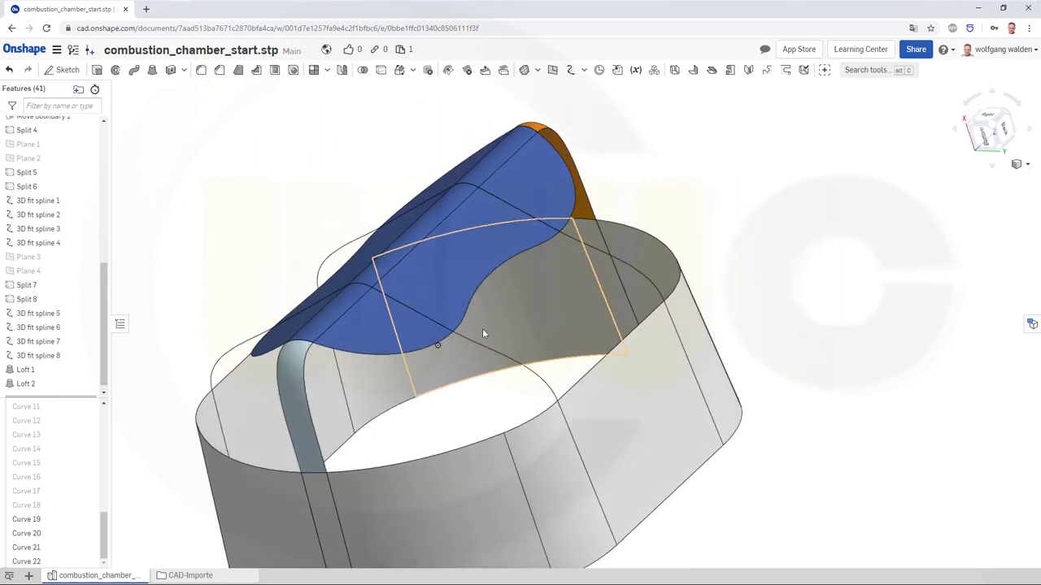
click(151, 72)
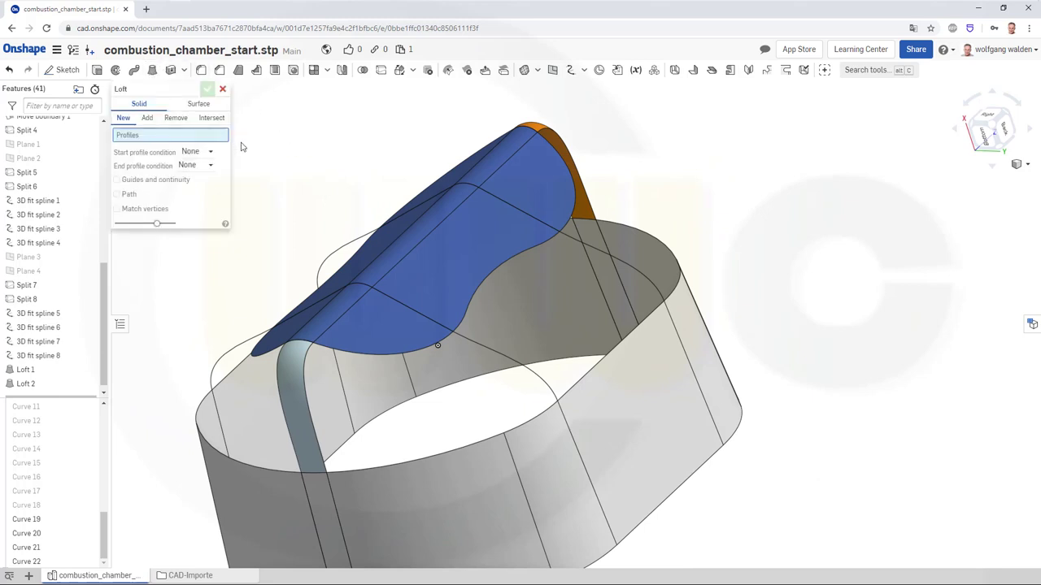
click(198, 104)
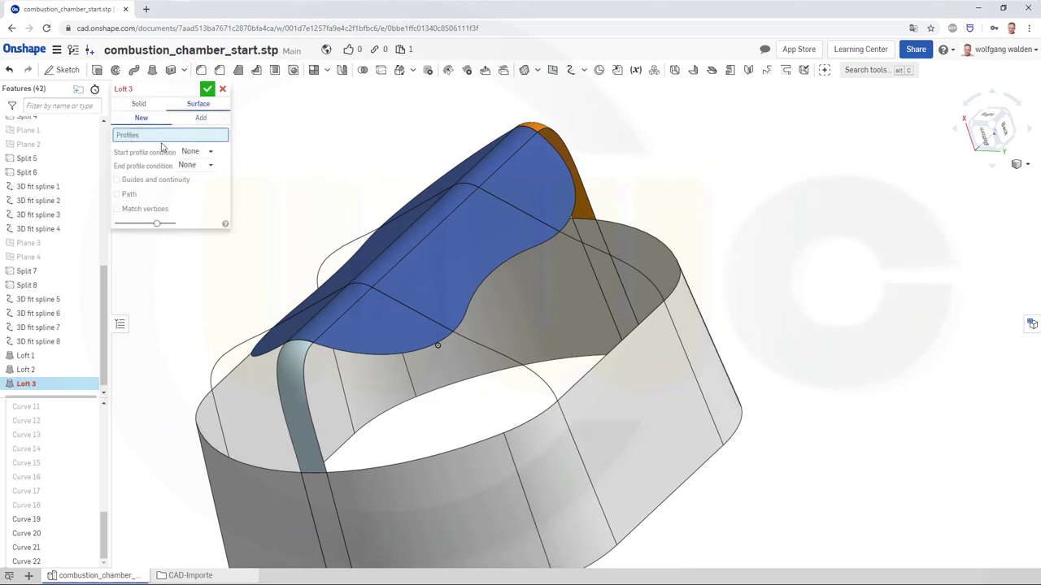
mouse_move(300, 206)
right_down()
mouse_move(296, 188)
mouse_move(288, 200)
right_up()
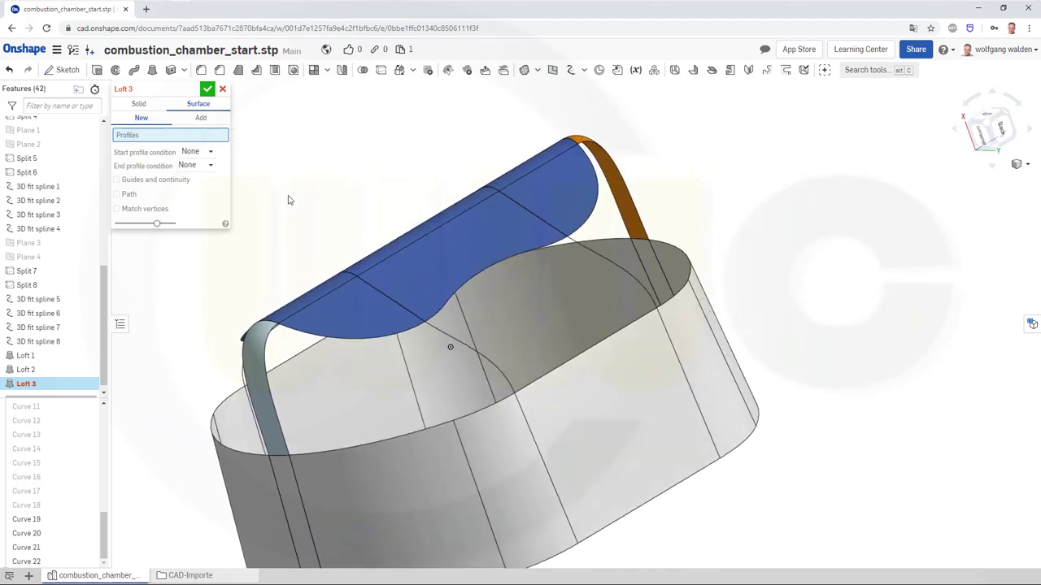
click(211, 153)
click(213, 209)
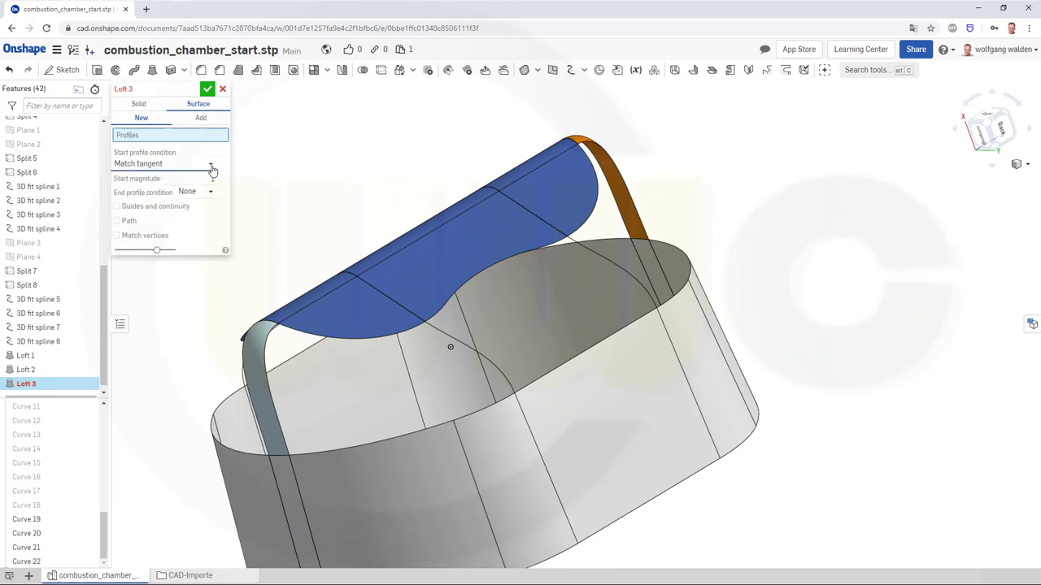
click(211, 193)
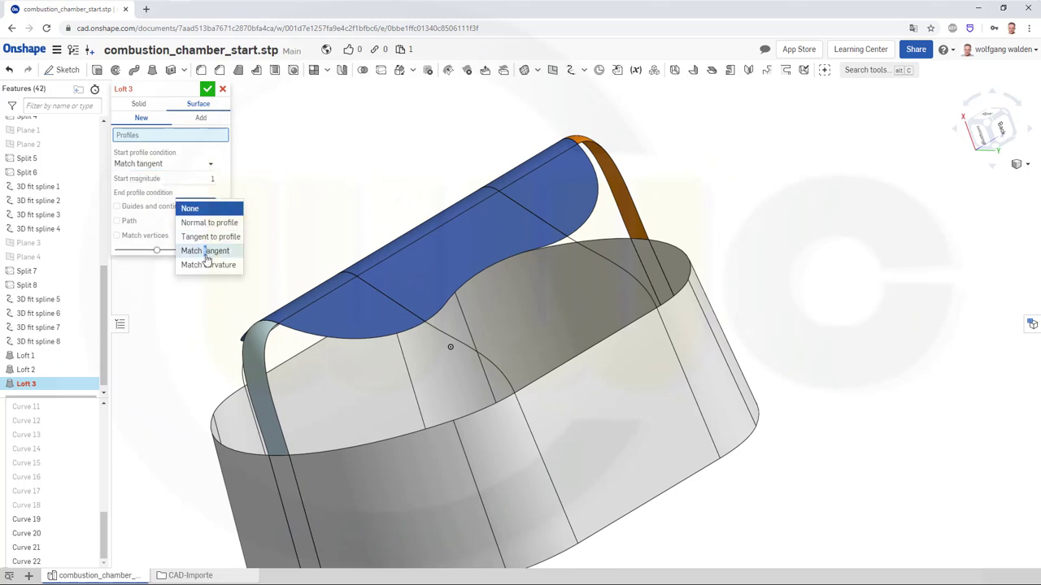
click(209, 250)
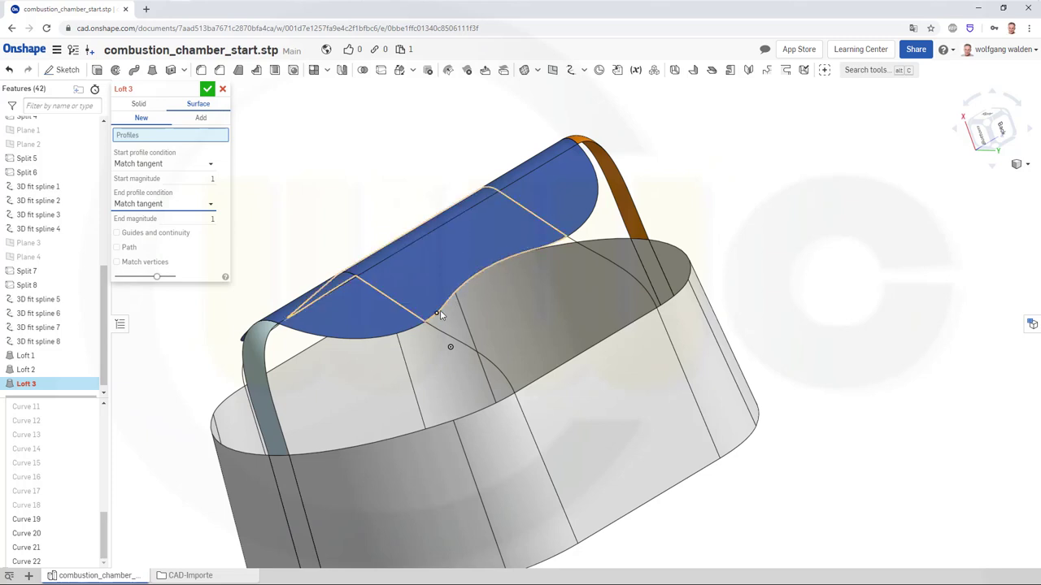
Step: Group the three wavy edge segments of the blue surface as the first loft profile and add the facing straight wall ring edge as the second
click(442, 311)
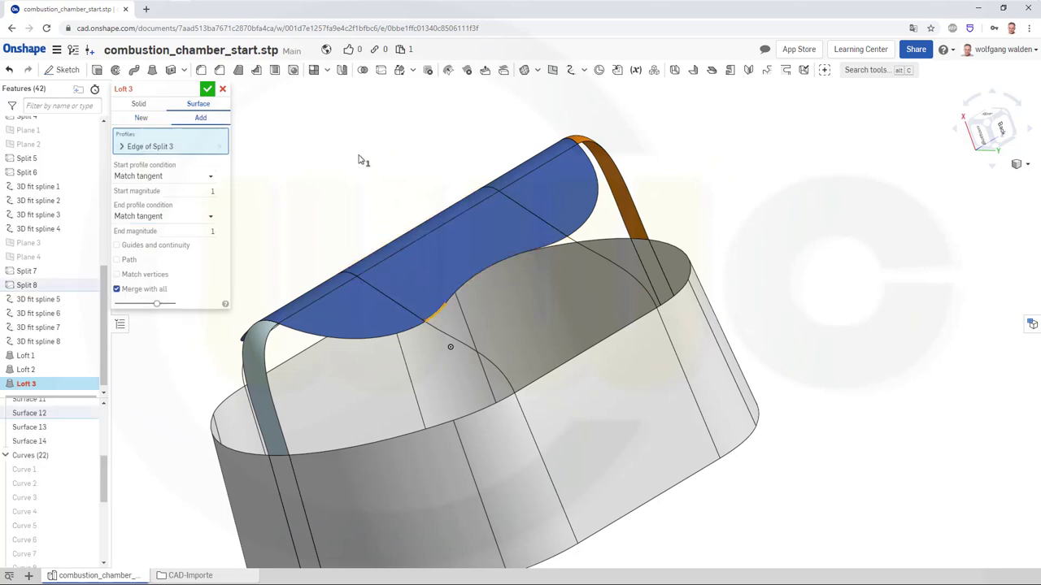
click(140, 151)
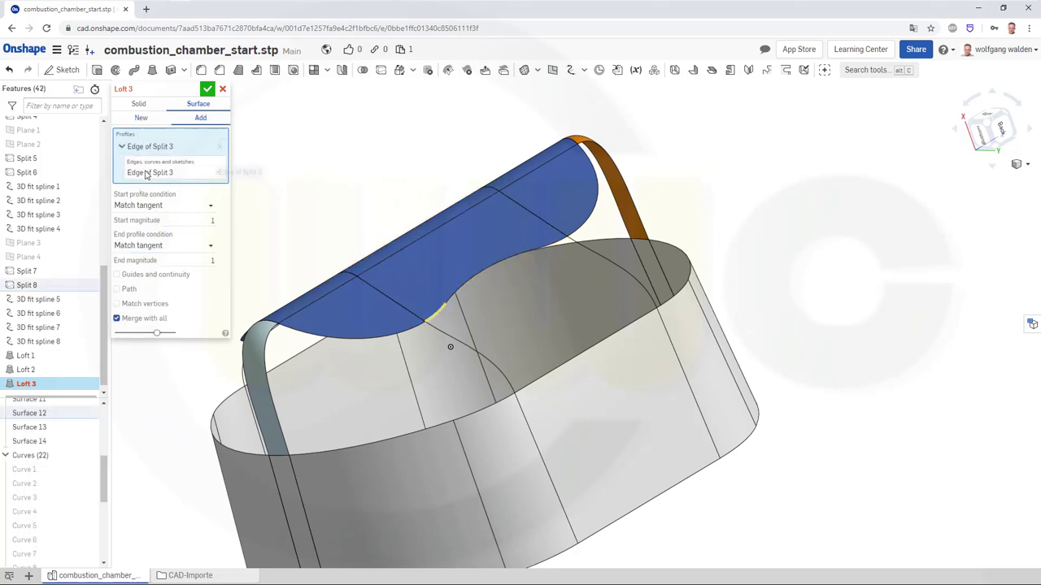
click(475, 279)
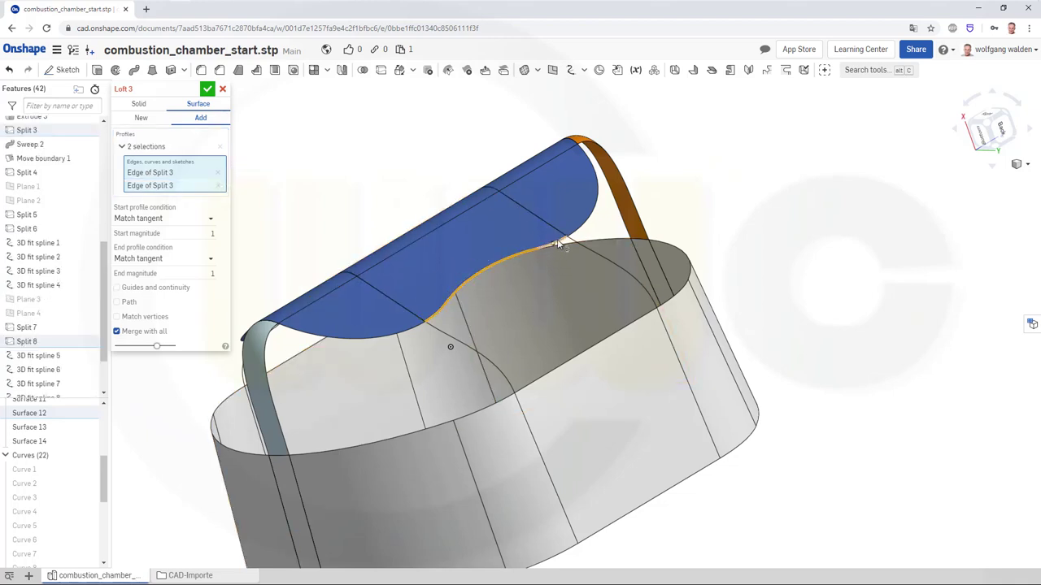
click(563, 242)
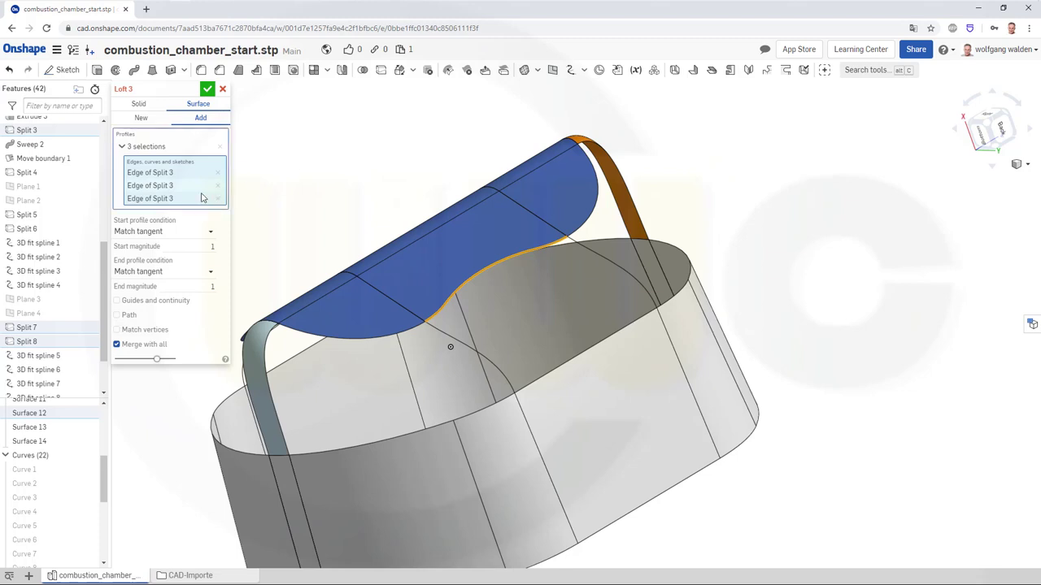
click(122, 146)
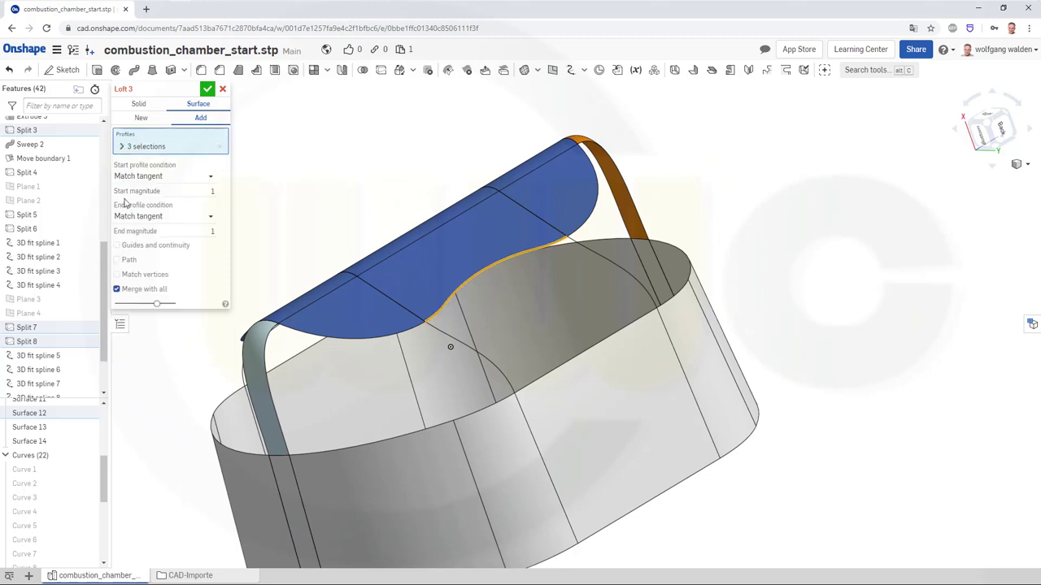
click(584, 350)
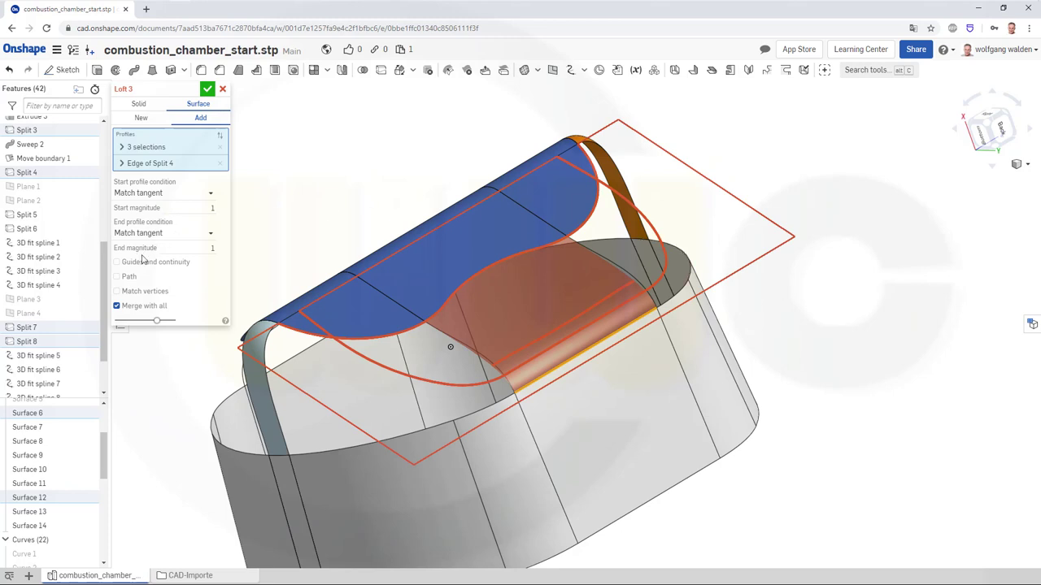
Step: Use Curve 21 and Curve 22 as guides for the third loft and create it as a new surface
click(117, 262)
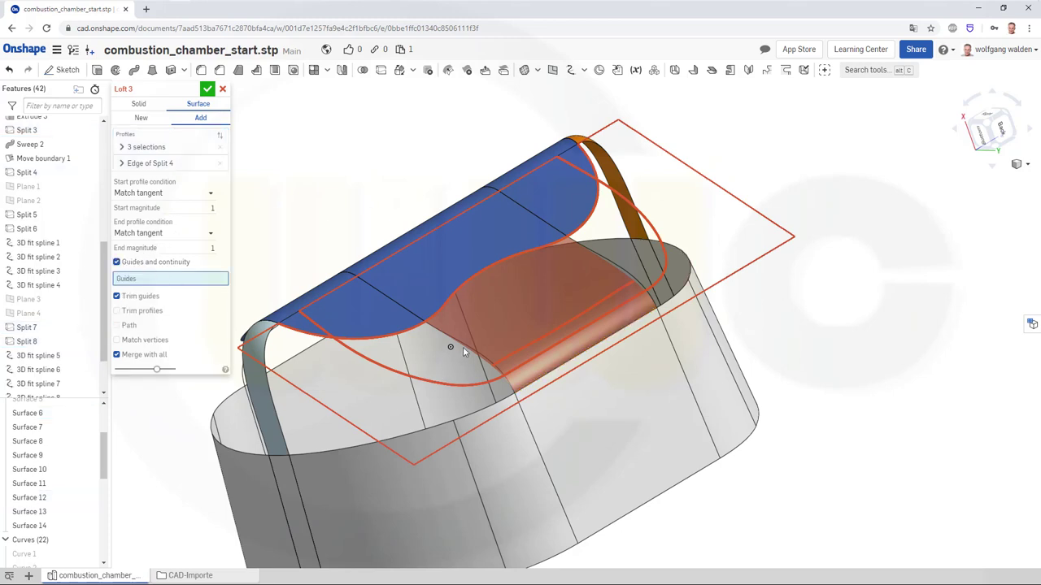
click(466, 350)
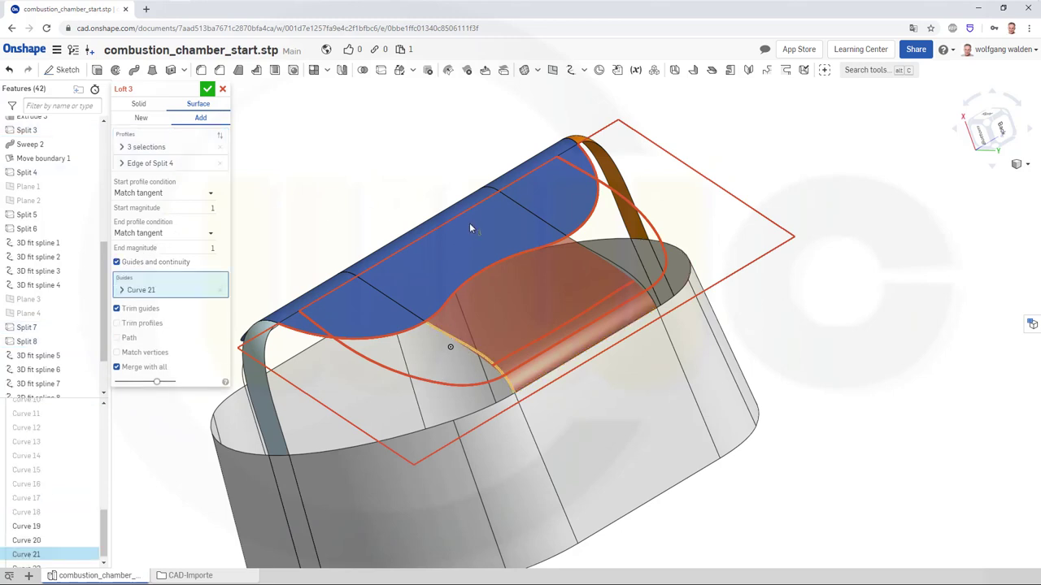
click(625, 276)
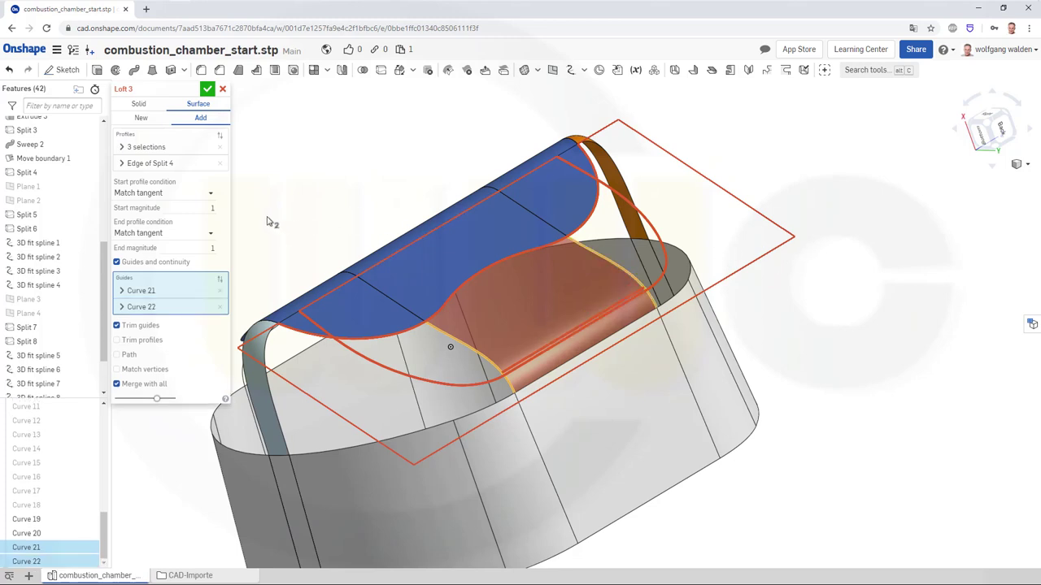
click(143, 118)
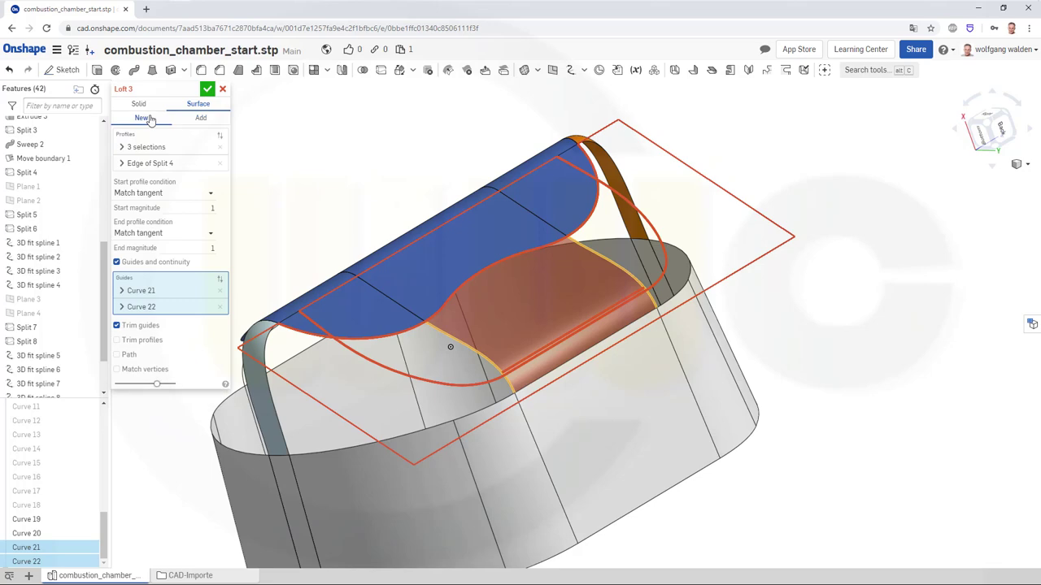
click(208, 91)
Step: Start a fourth surface loft on the opposite side with the first wavy edge segment of the blue surface as its profile
right_drag(322, 226, 519, 217)
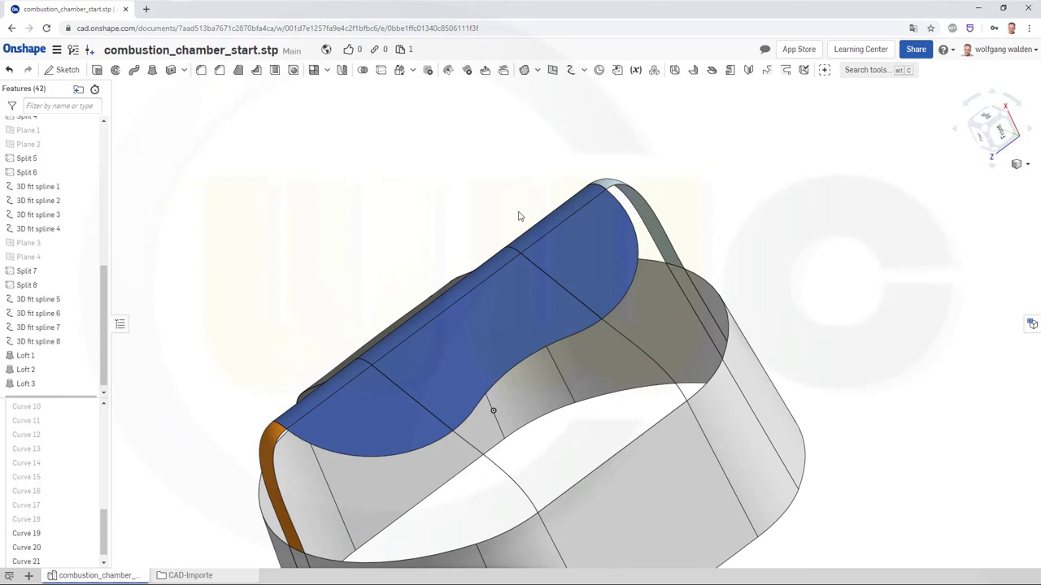
click(160, 71)
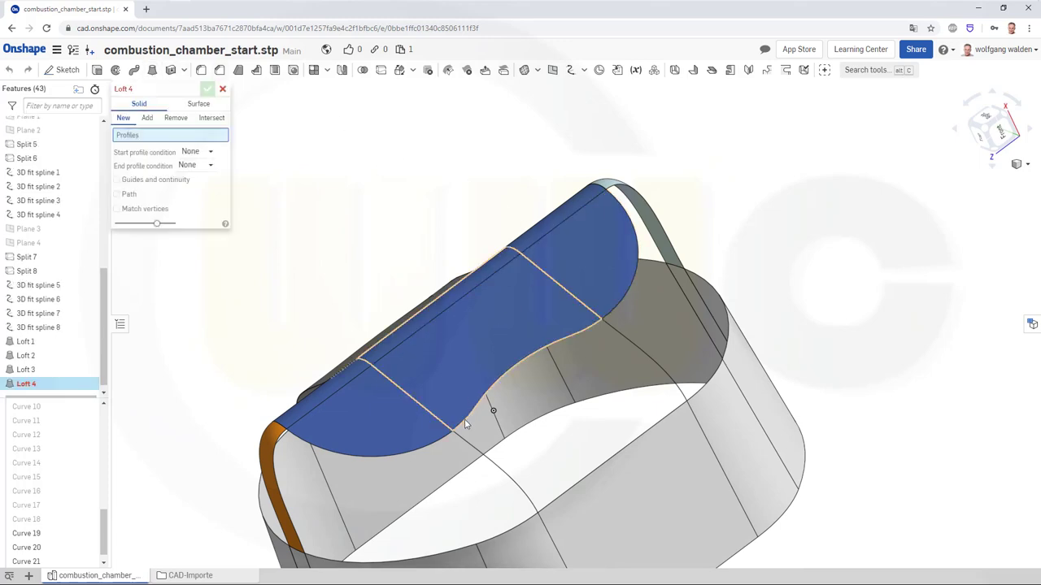
click(202, 106)
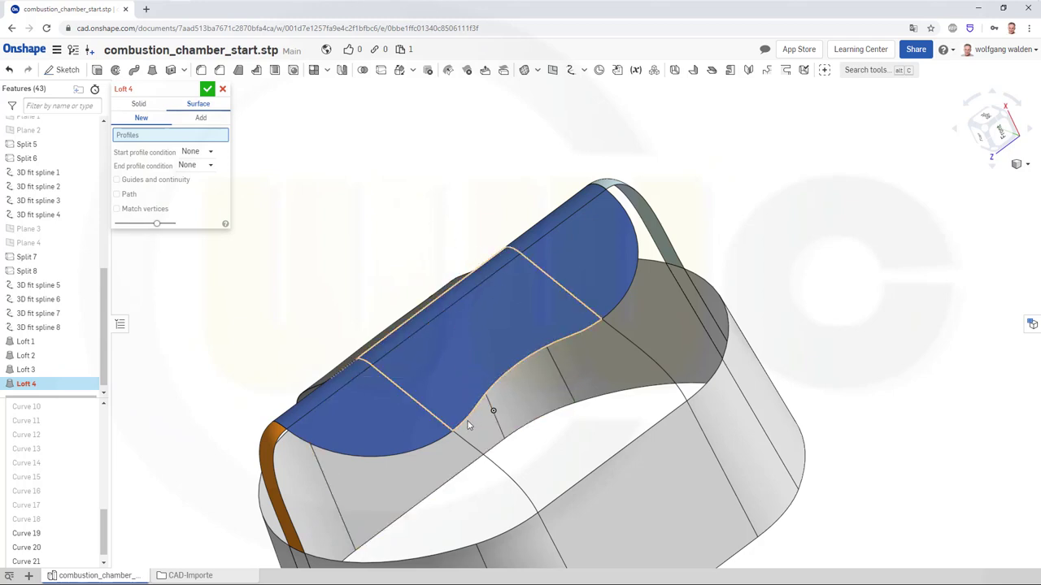
click(466, 424)
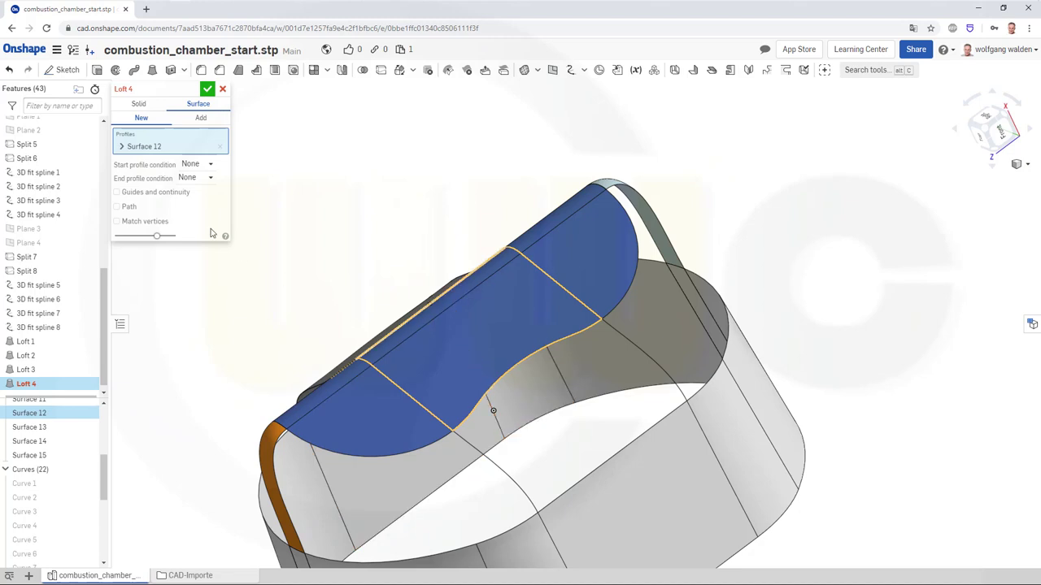
click(219, 147)
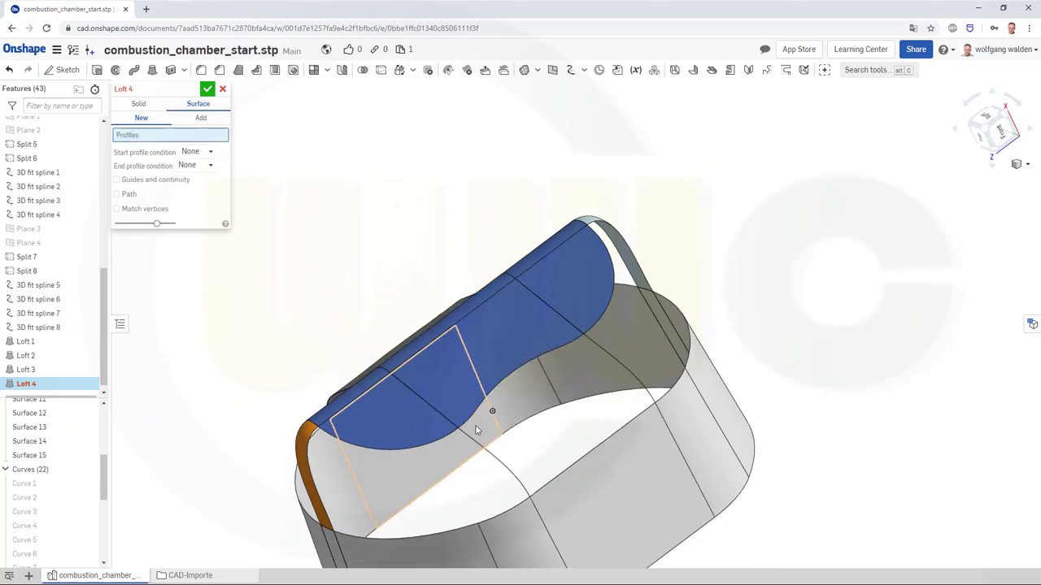
scroll(461, 430, up, 2)
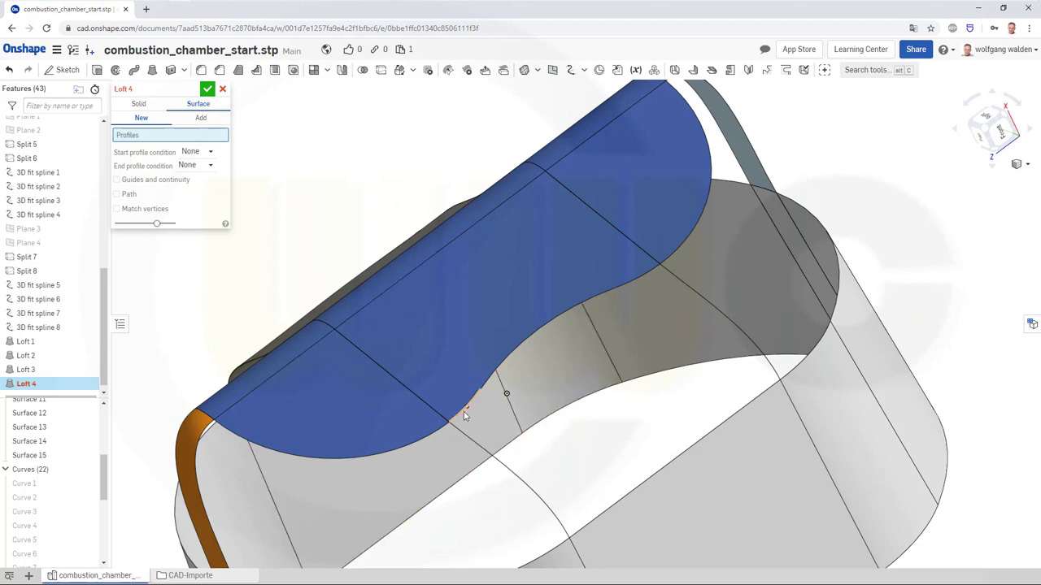
click(464, 412)
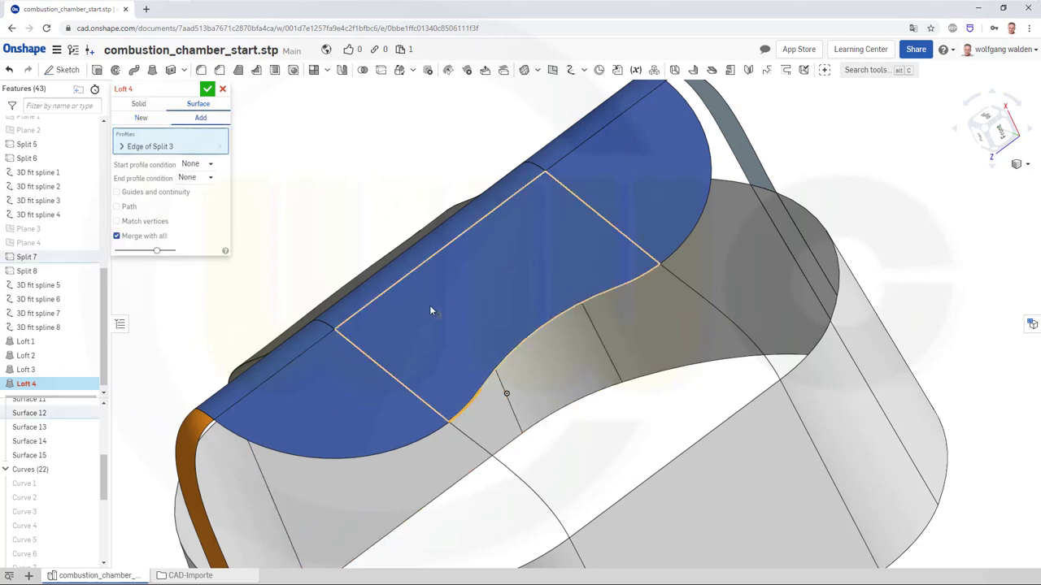
click(505, 363)
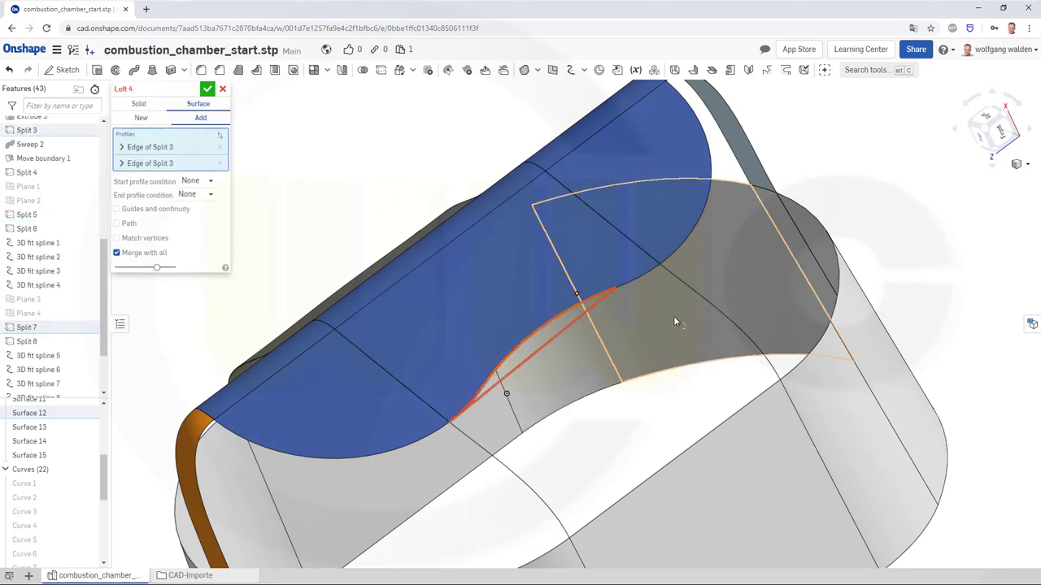
click(627, 282)
click(220, 180)
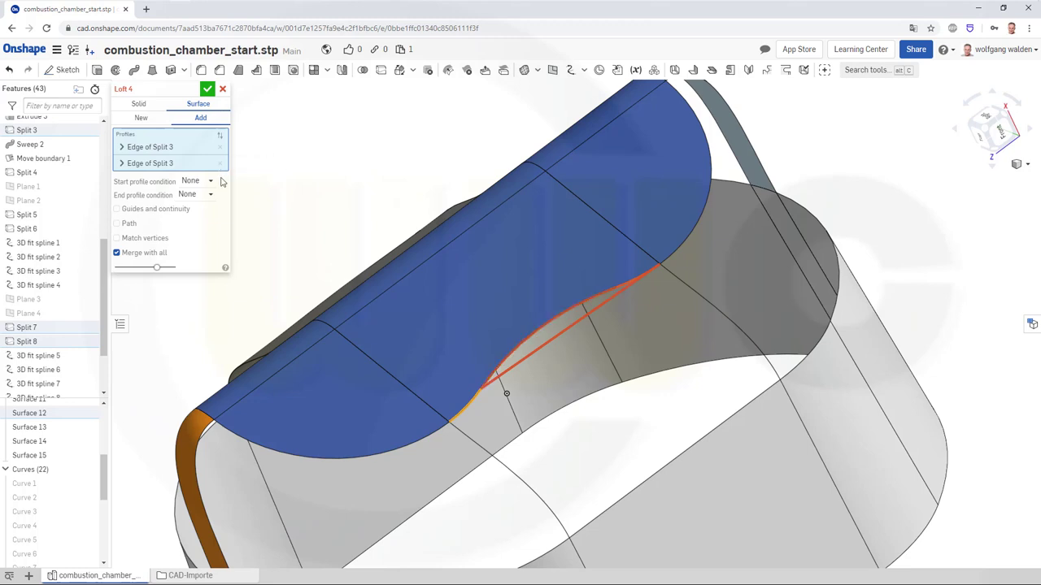
click(221, 167)
Step: Add the two adjoining wavy edge segments of the blue surface to the fourth loft's first profile group
click(138, 147)
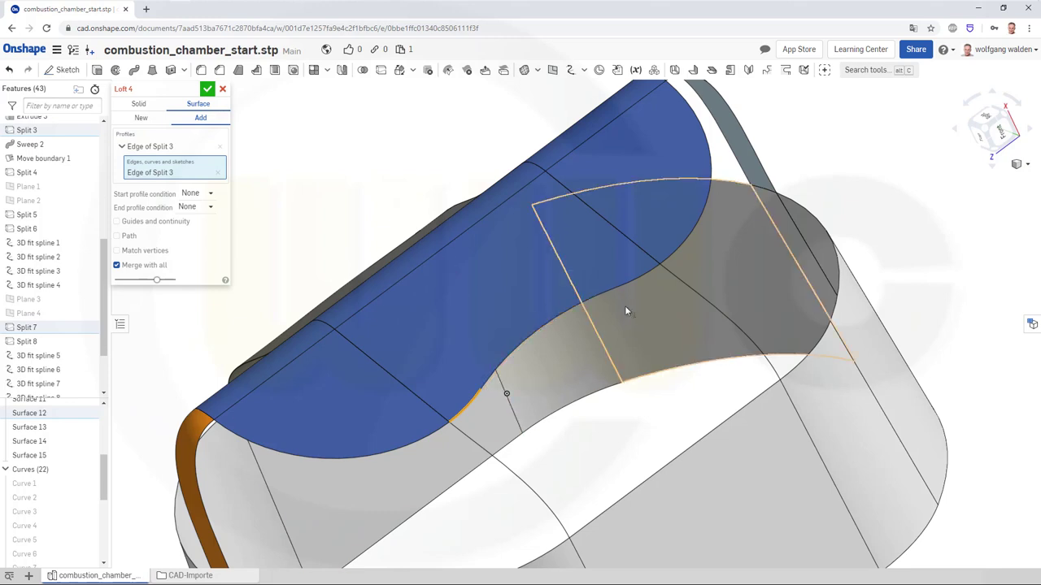
click(506, 362)
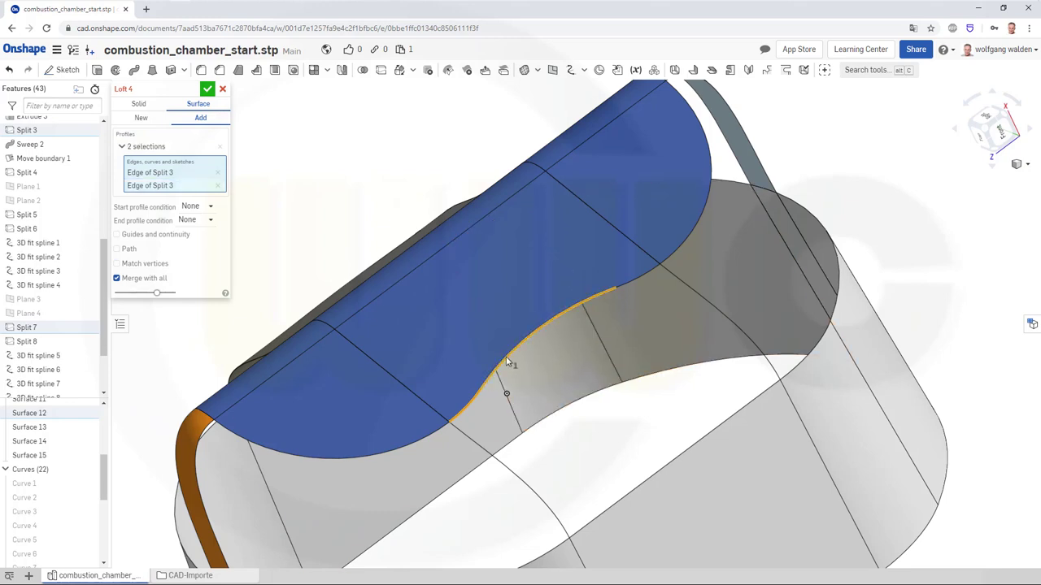
click(626, 284)
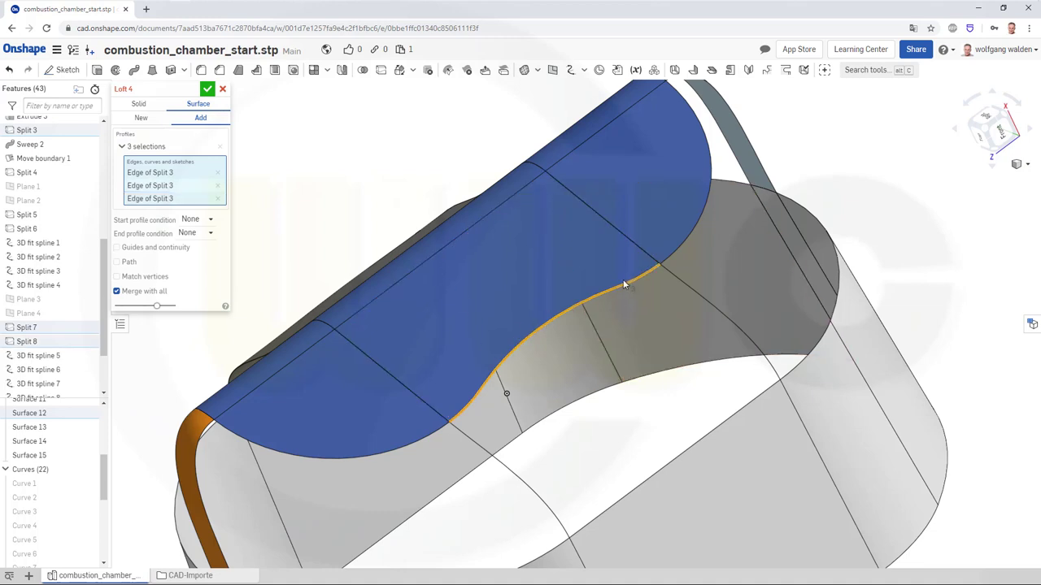
click(121, 148)
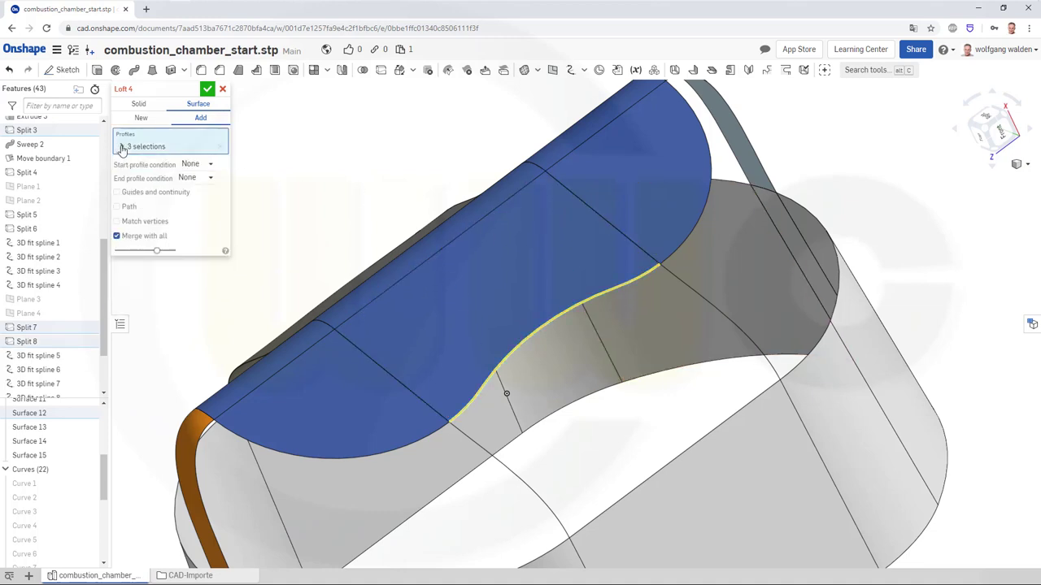
Step: Set the start and end profile conditions of the fourth loft to Match tangent
click(209, 165)
click(215, 222)
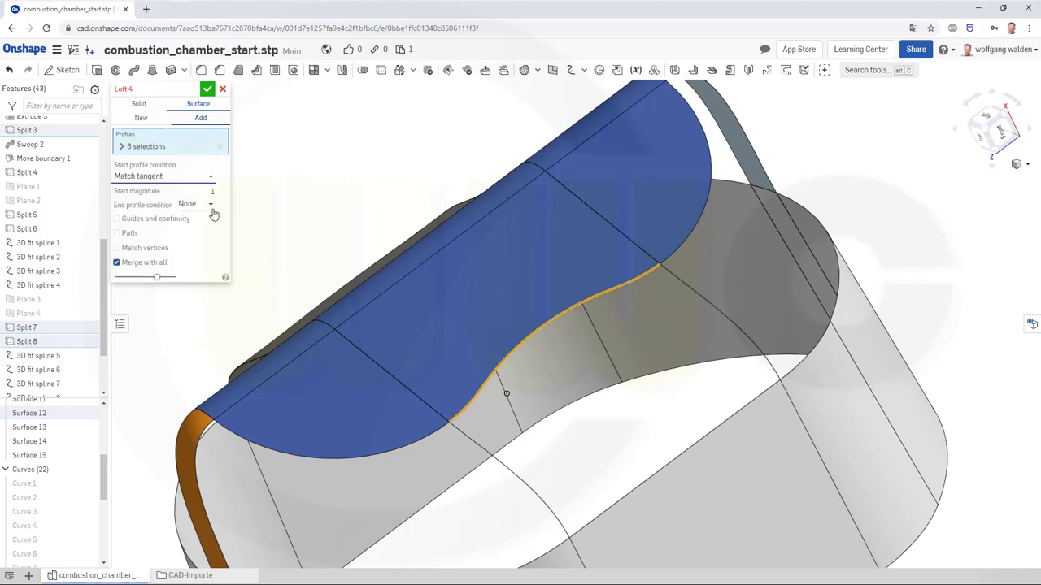
click(209, 205)
click(205, 264)
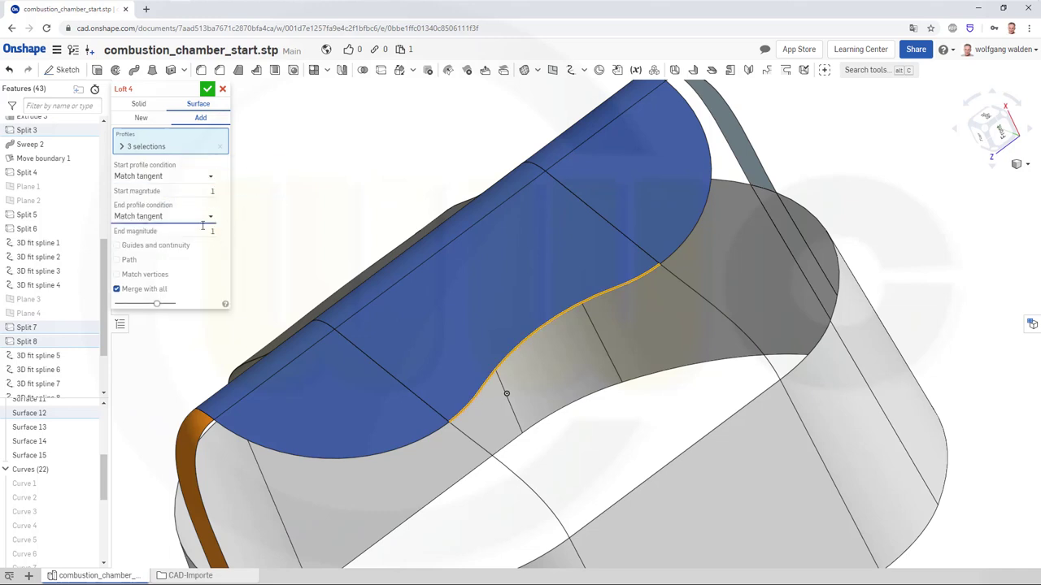
Step: Add the wall ring's straight upper edge as the fourth loft's second profile and use Curve 19 and Curve 20 as guides
click(605, 515)
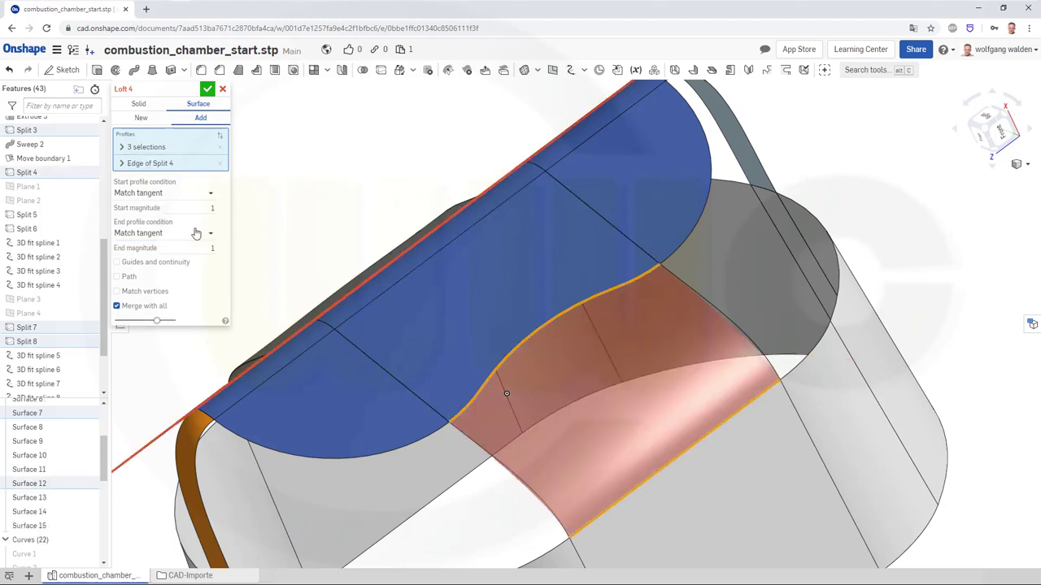
click(117, 261)
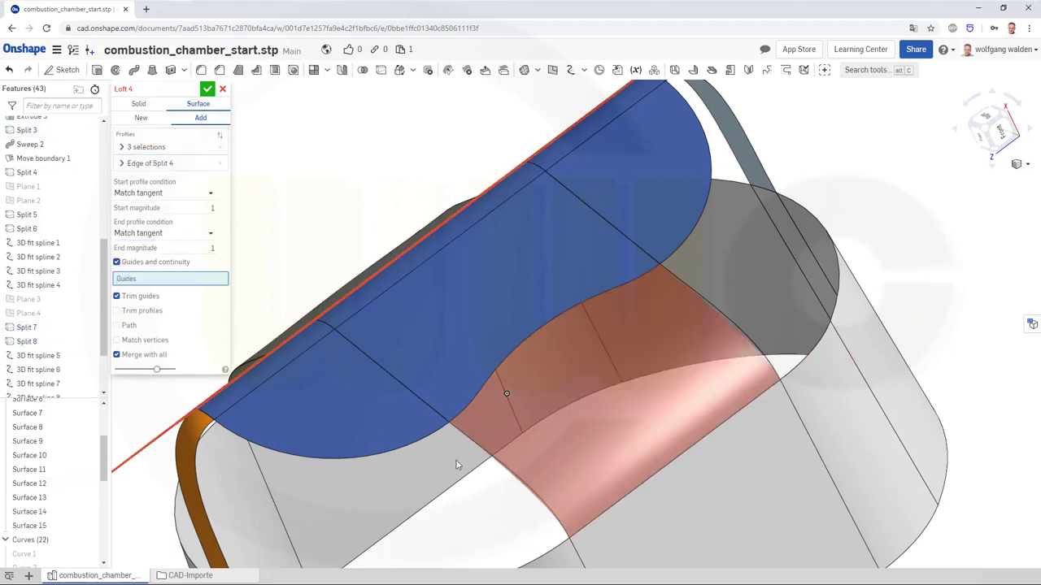
click(480, 452)
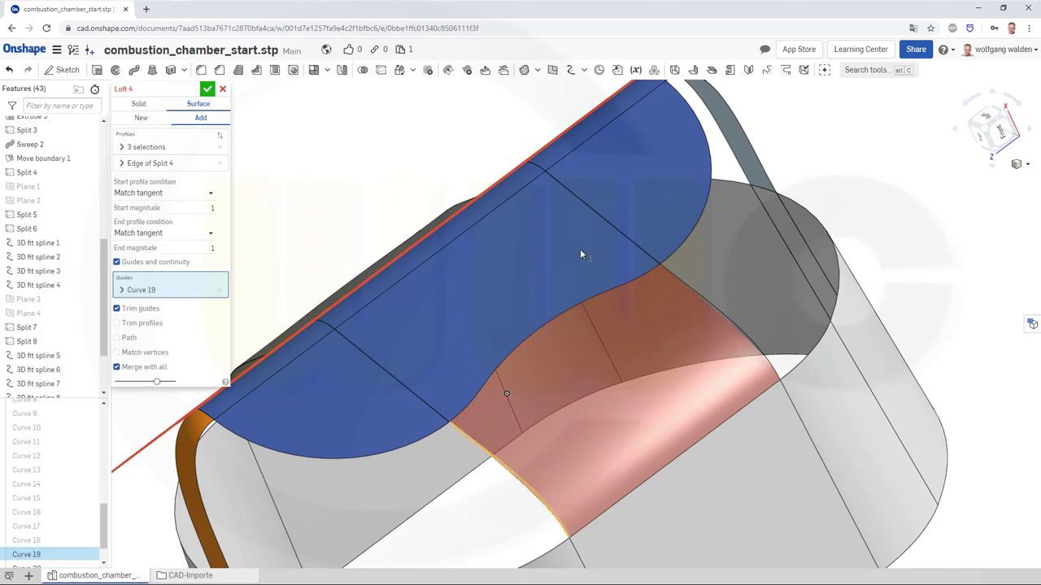
click(715, 305)
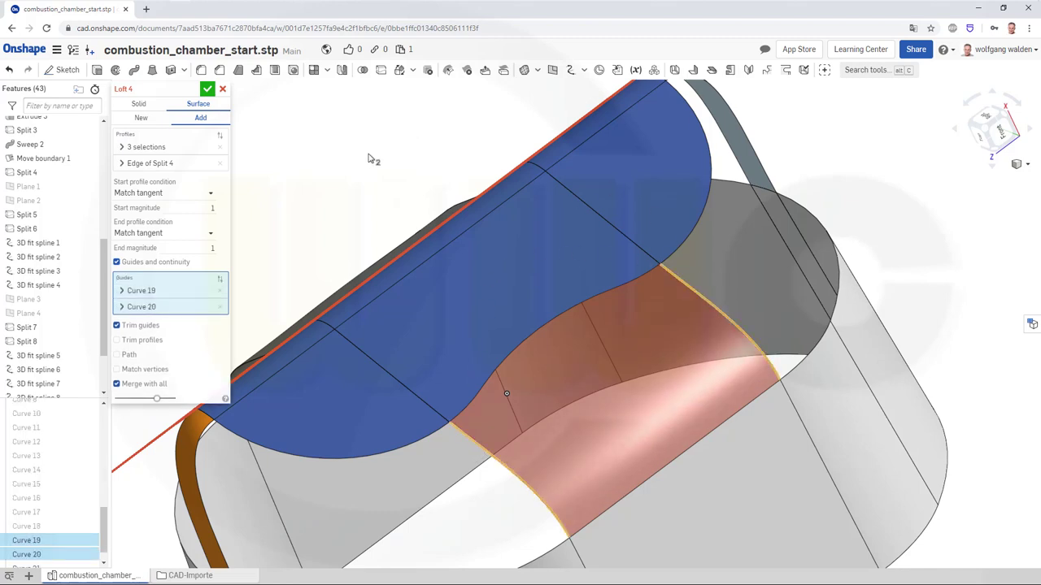
Step: Create the fourth loft as a new surface
click(141, 118)
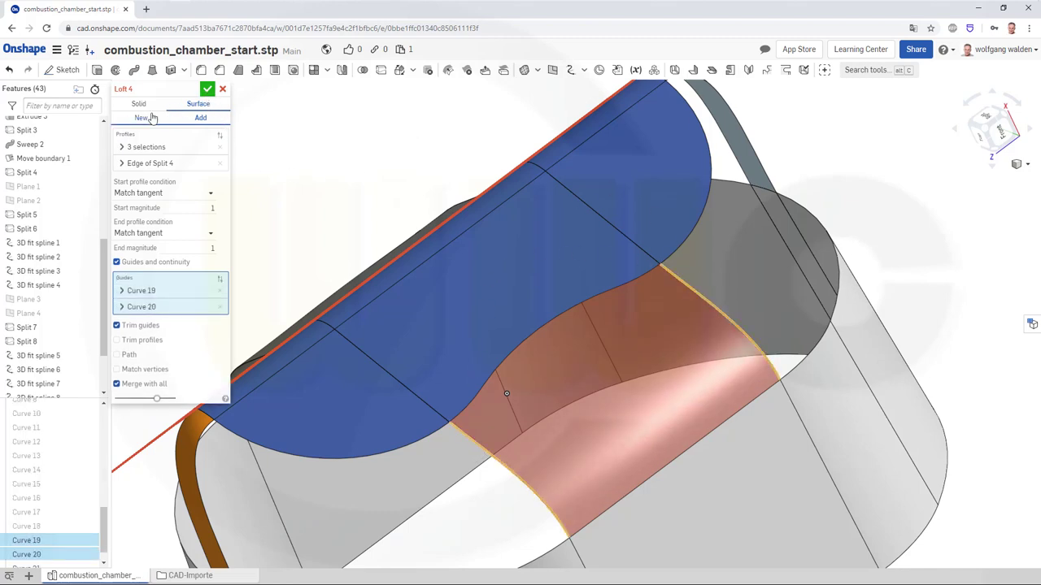
click(207, 89)
scroll(478, 336, down, 3)
right_drag(507, 383, 467, 377)
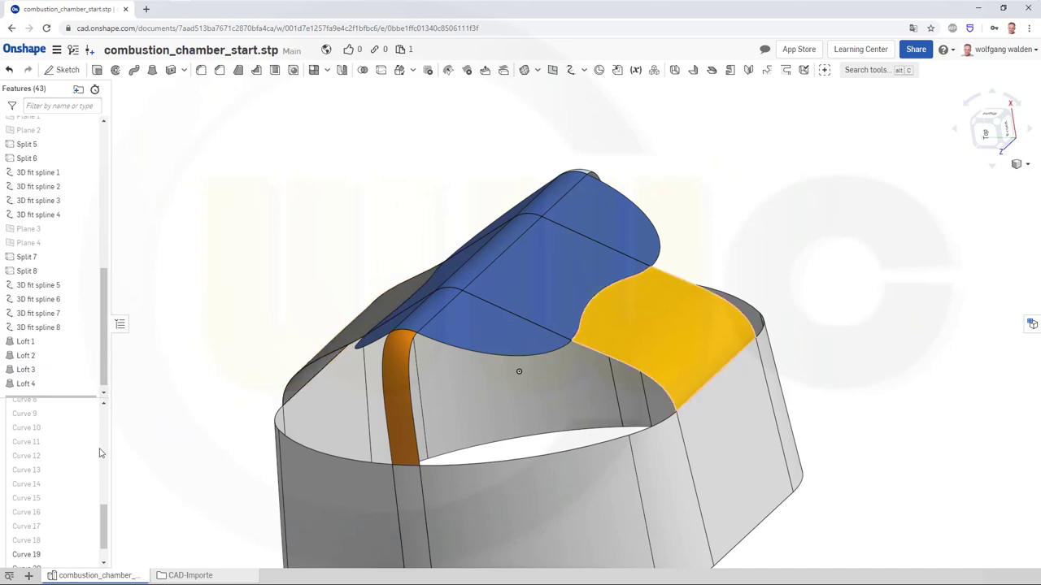
Step: Hide all curves in the model
scroll(101, 528, down, 1)
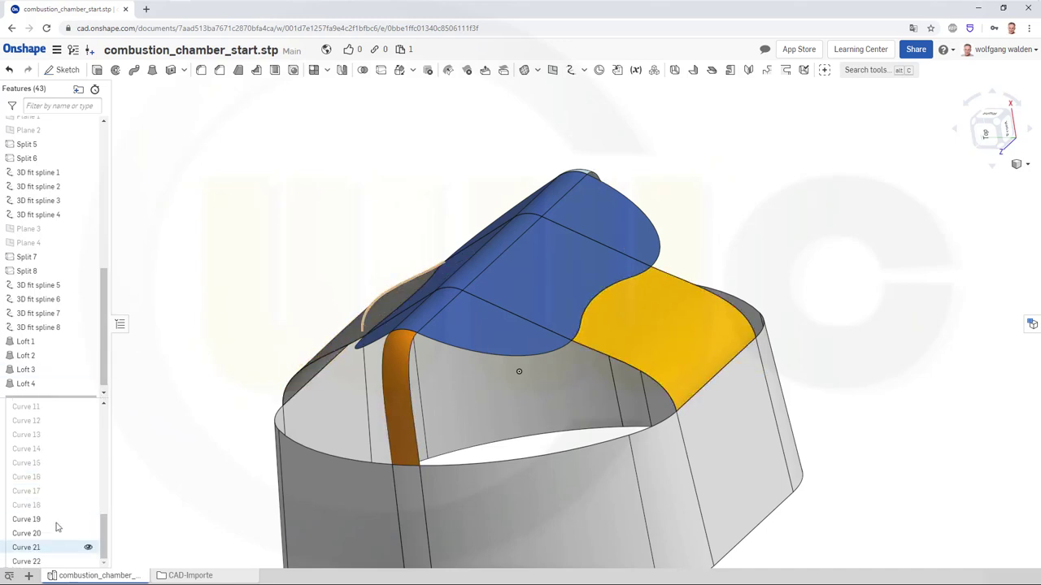
right_click(43, 522)
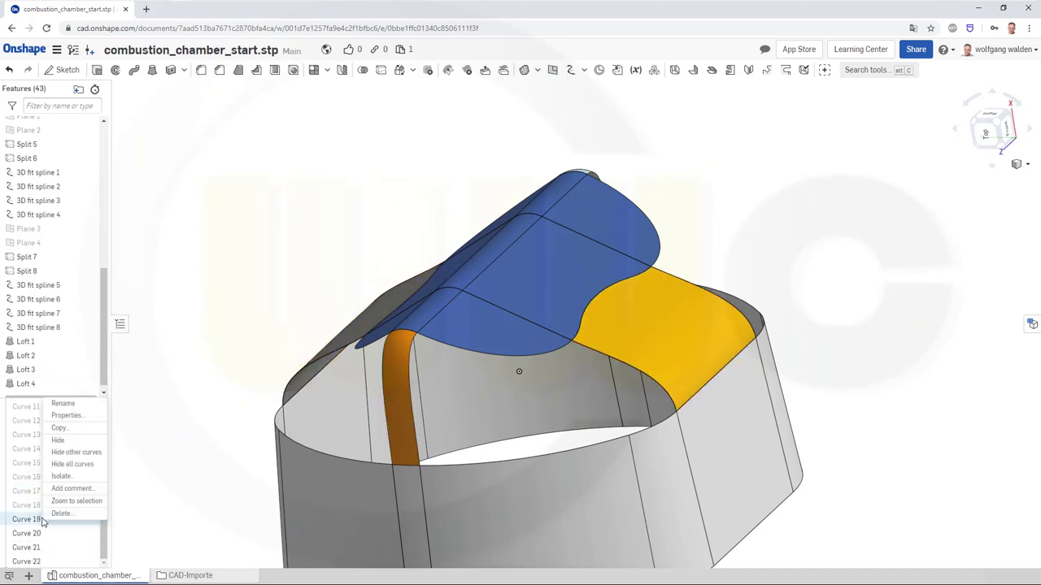
click(73, 464)
Step: Start a surface fill bounded by the corner gap's Loft 2 side edge, blue surface edge, Loft 4 side edge and two wall ring edges
right_drag(309, 233, 422, 186)
click(523, 71)
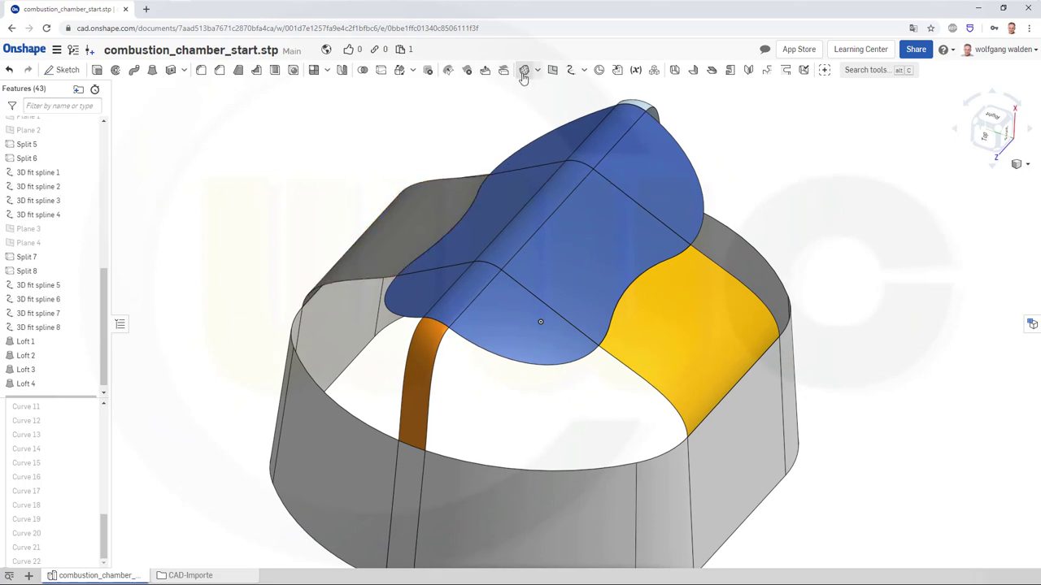
click(432, 402)
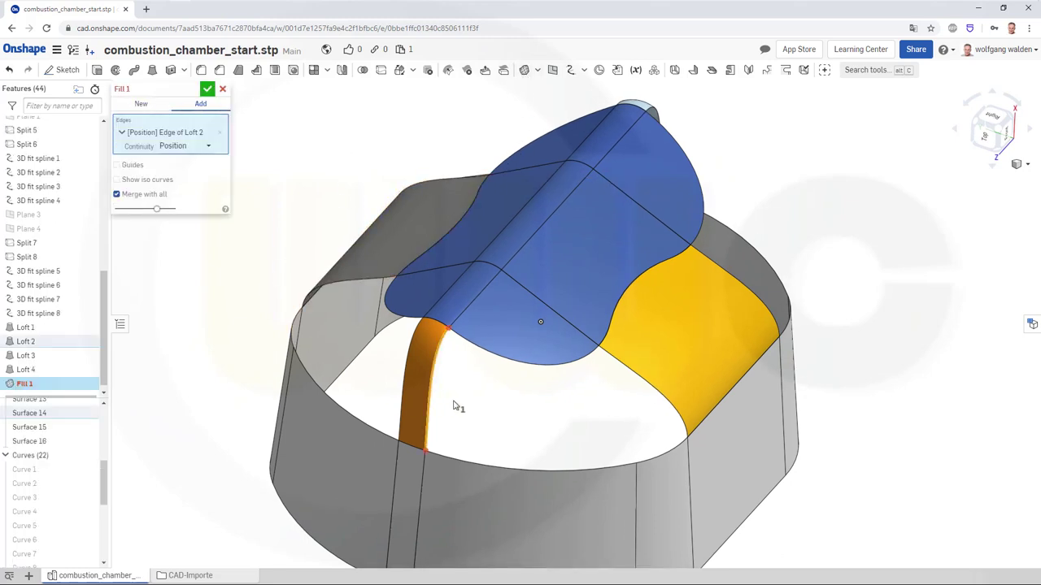
click(516, 363)
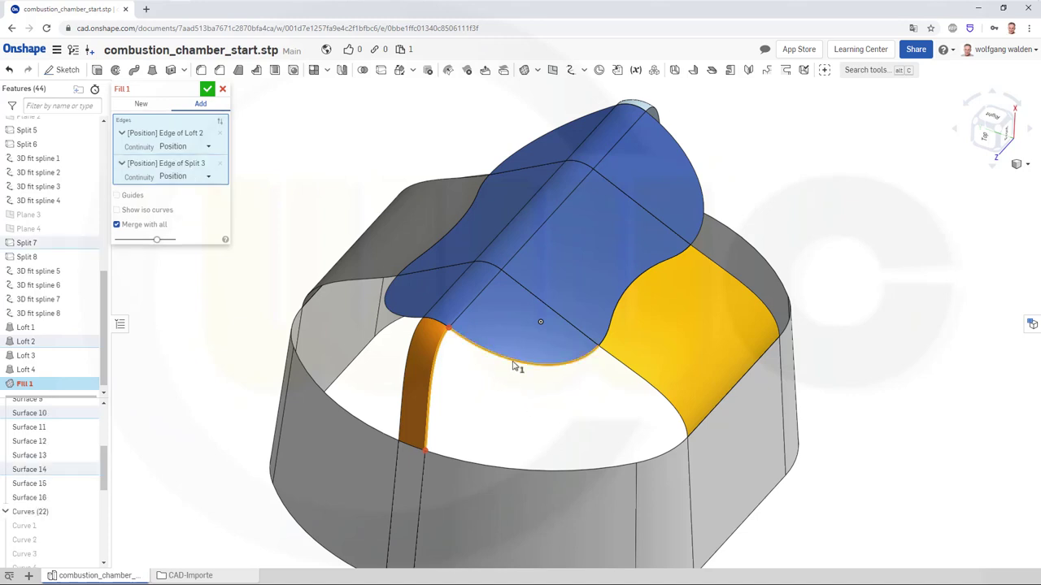
click(627, 372)
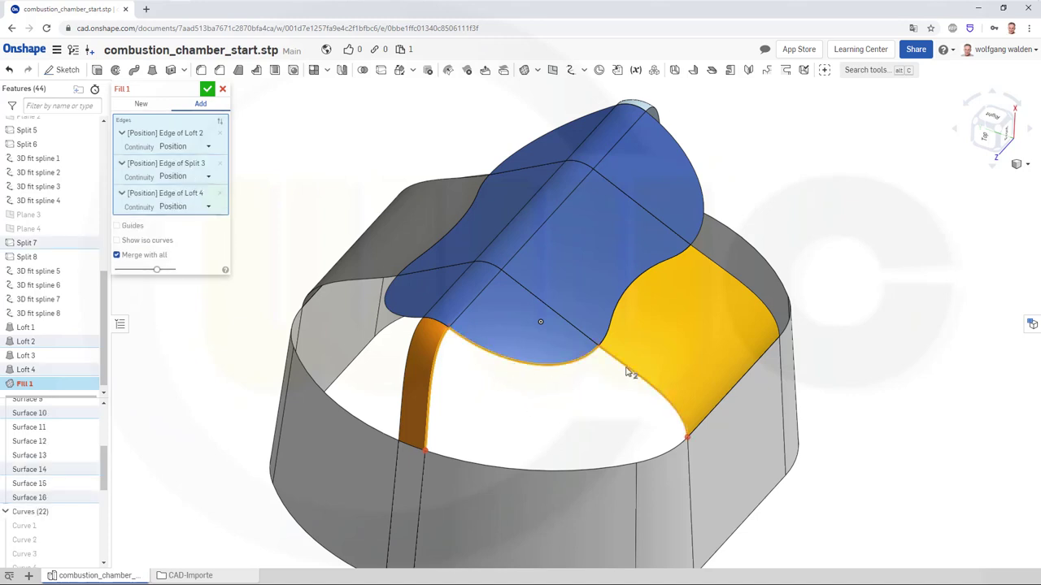
click(653, 461)
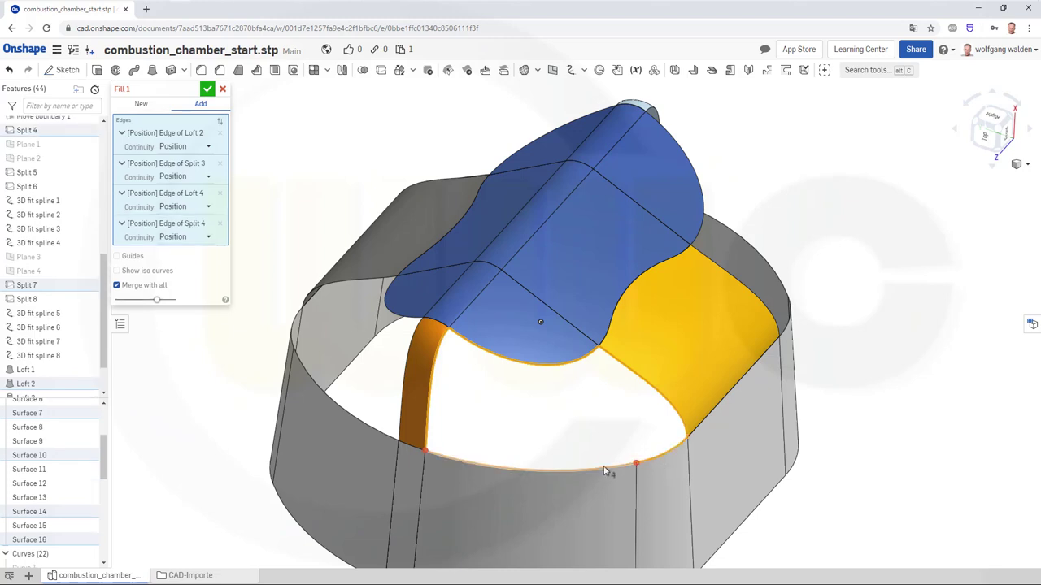
click(523, 364)
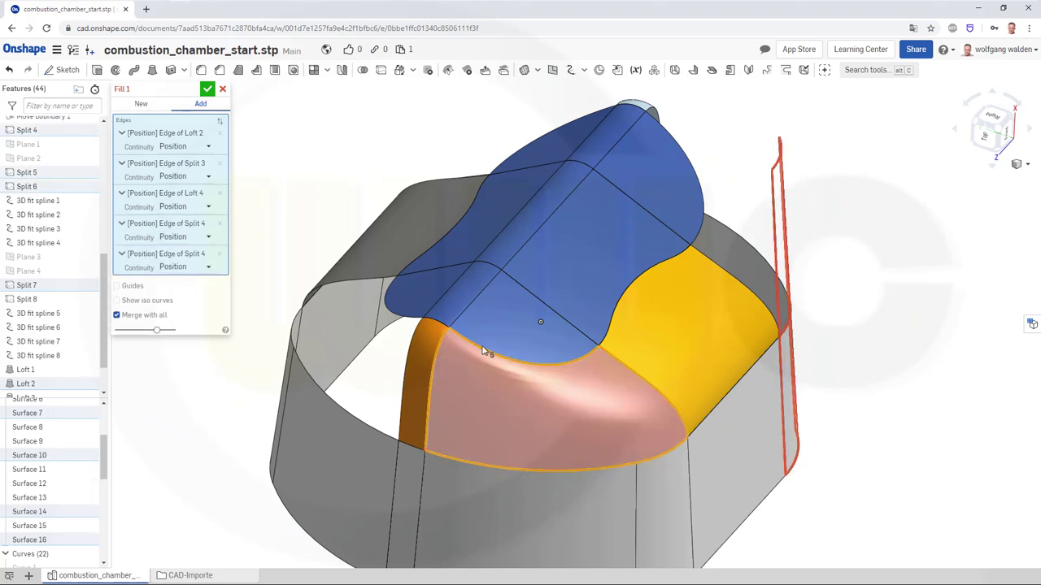
Step: Set the continuity of all five boundary edges of the fill to Tangency
mouse_move(420, 393)
right_down()
mouse_move(399, 349)
mouse_move(333, 365)
mouse_move(386, 362)
mouse_move(445, 384)
mouse_move(436, 395)
mouse_move(416, 391)
right_up()
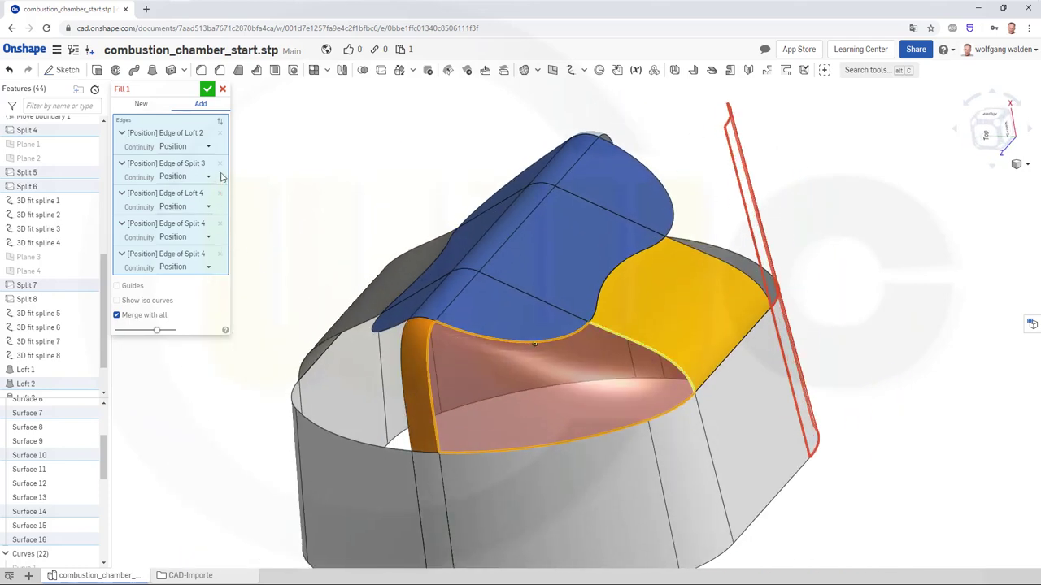
click(208, 148)
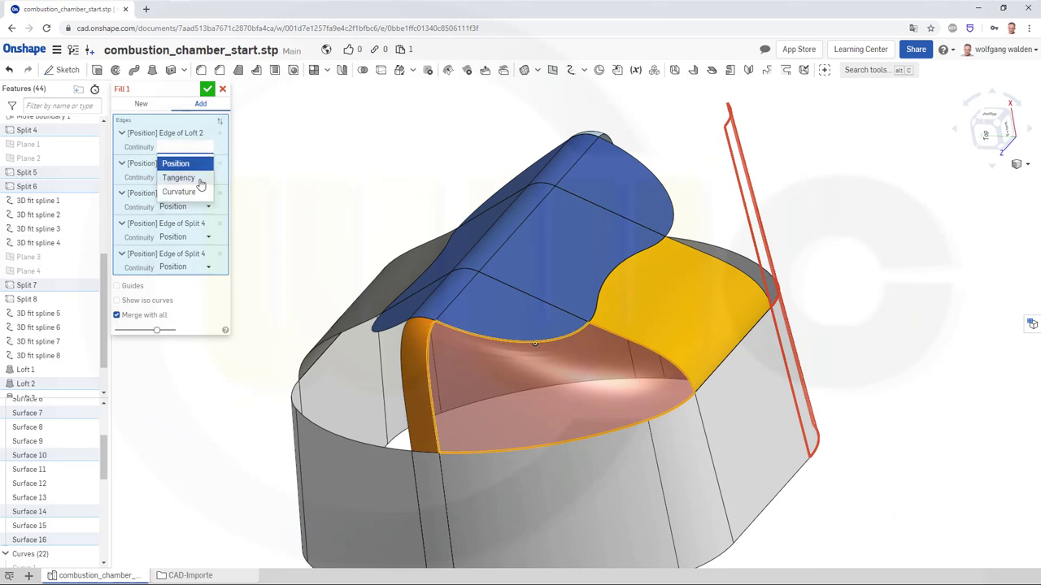
click(200, 182)
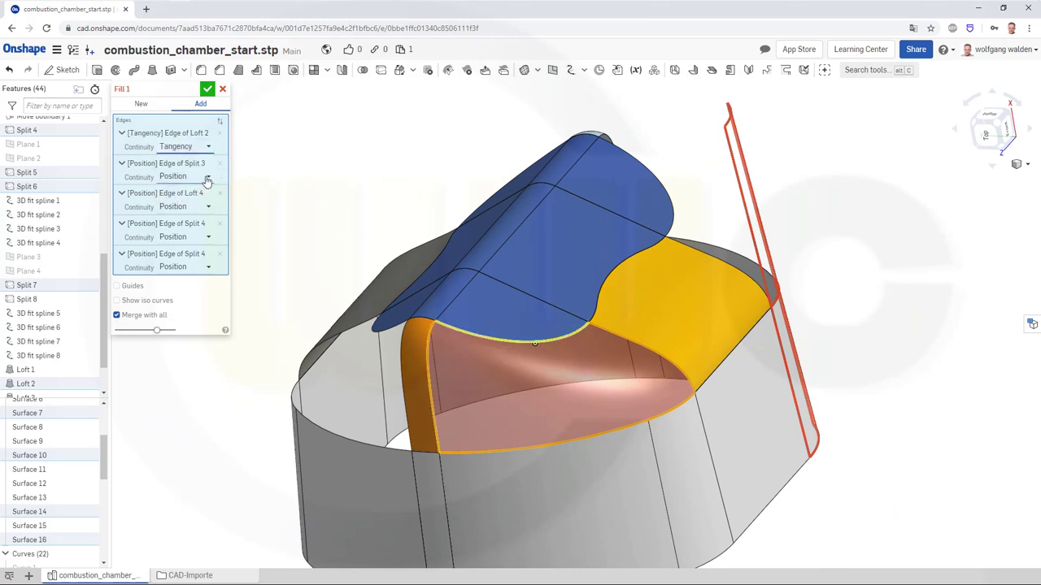
click(208, 178)
click(193, 208)
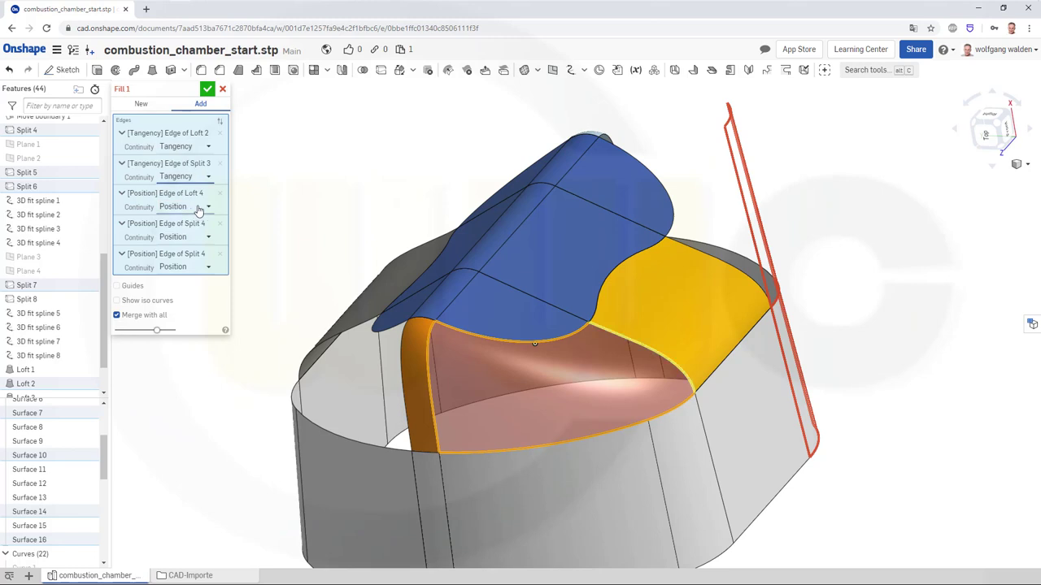
click(209, 209)
click(194, 238)
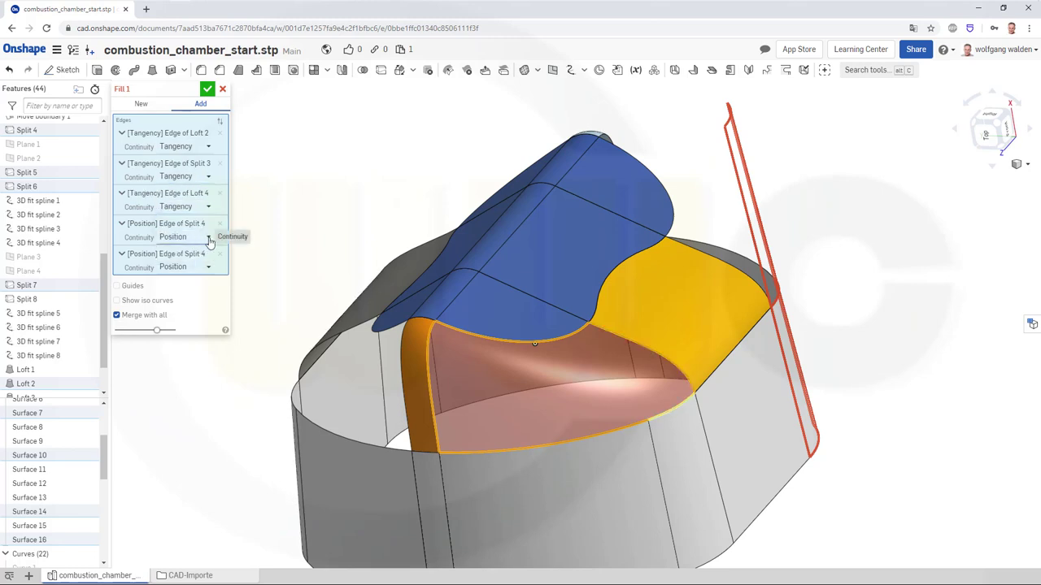
click(208, 238)
click(193, 269)
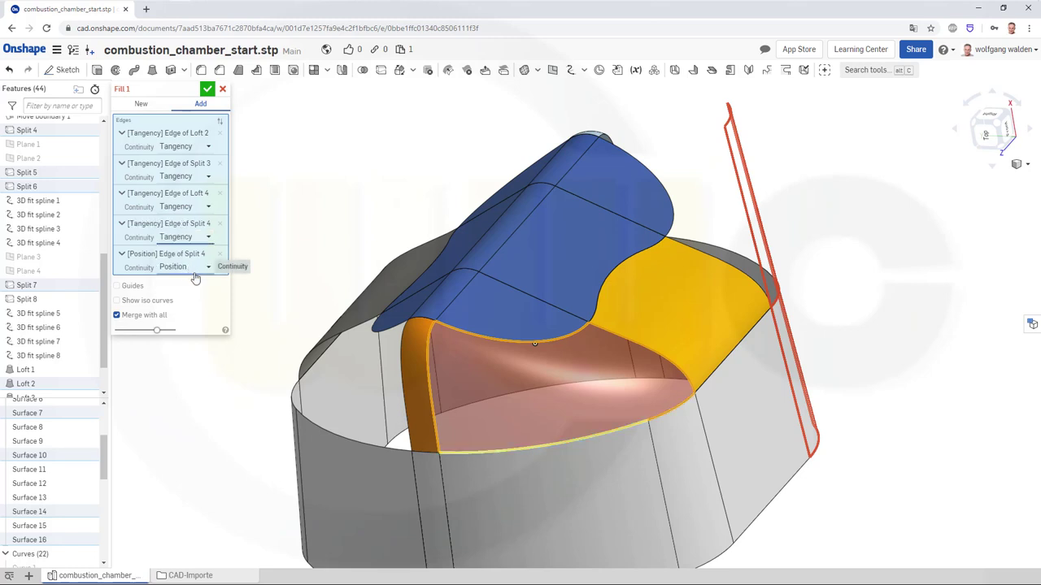
click(208, 270)
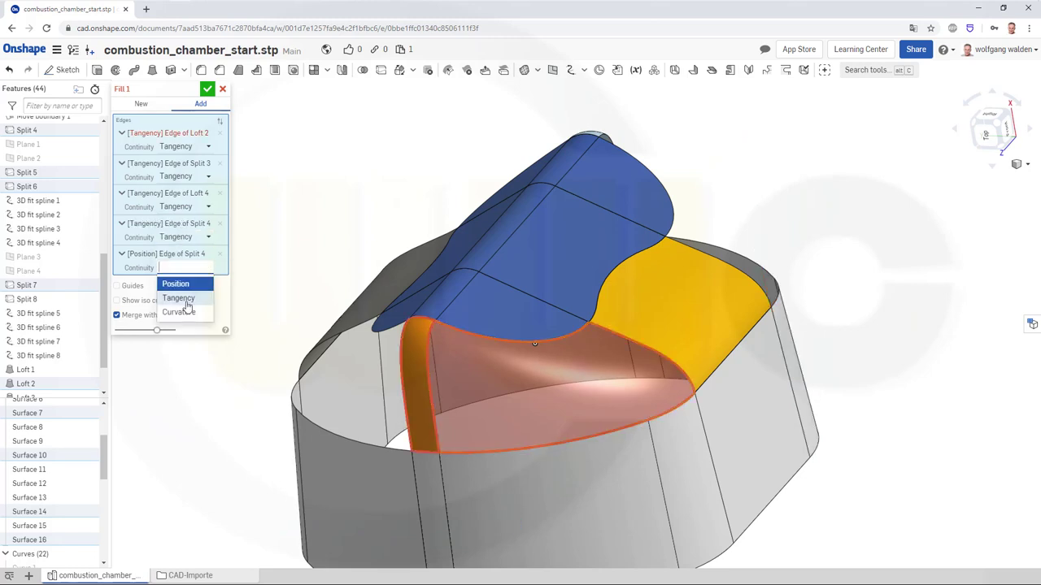
click(189, 299)
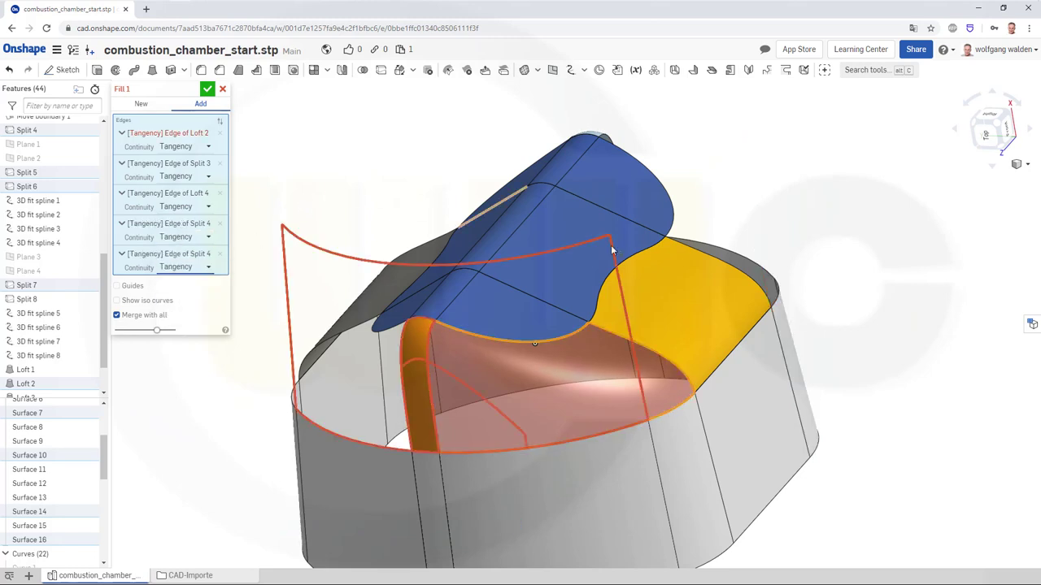
Step: Try to create the fill with Merge with all off and no merge scope, and reopen it to turn Merge with all back on
right_drag(322, 230, 268, 248)
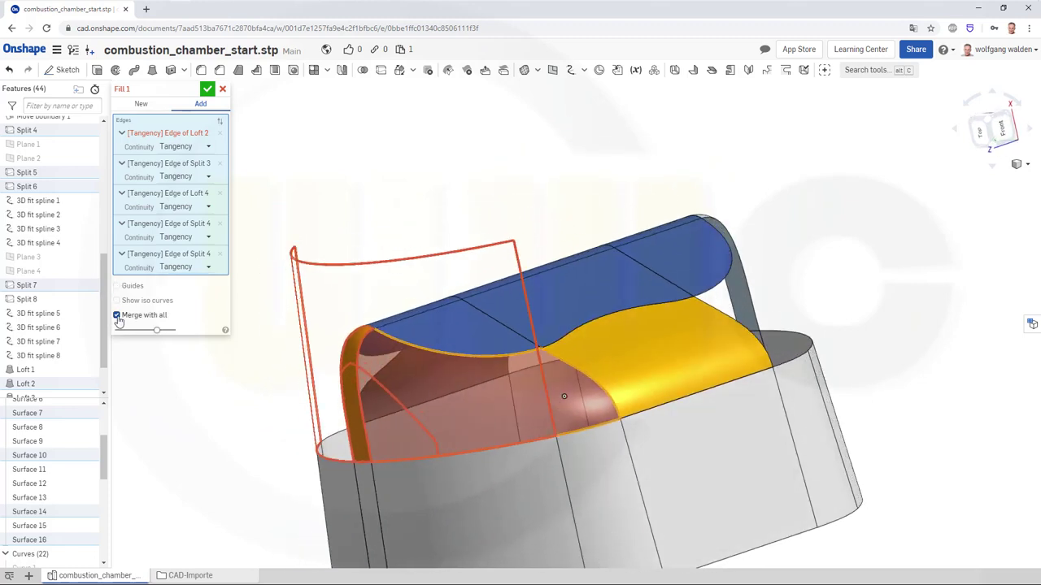
click(117, 317)
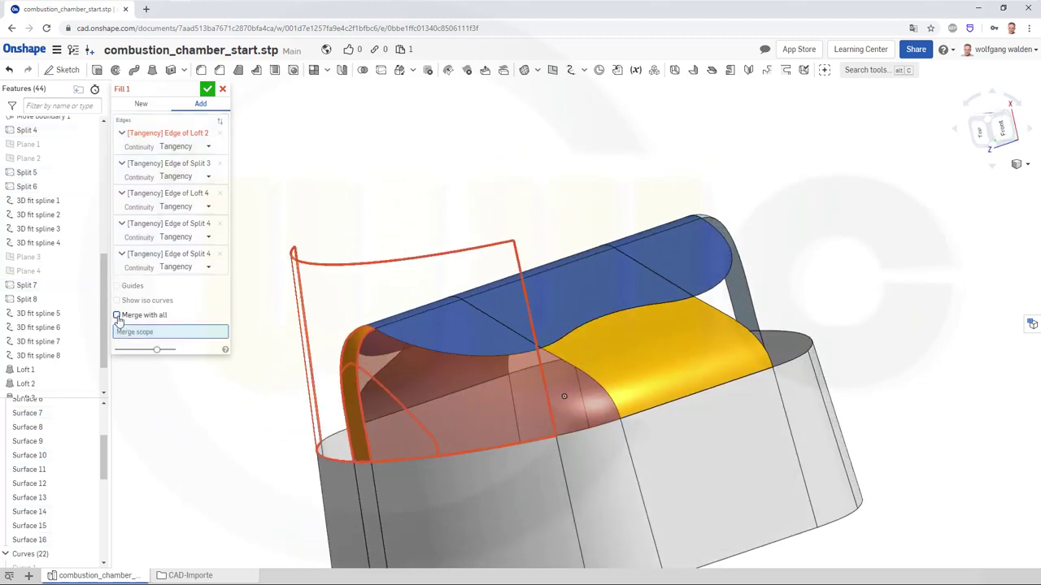
click(207, 90)
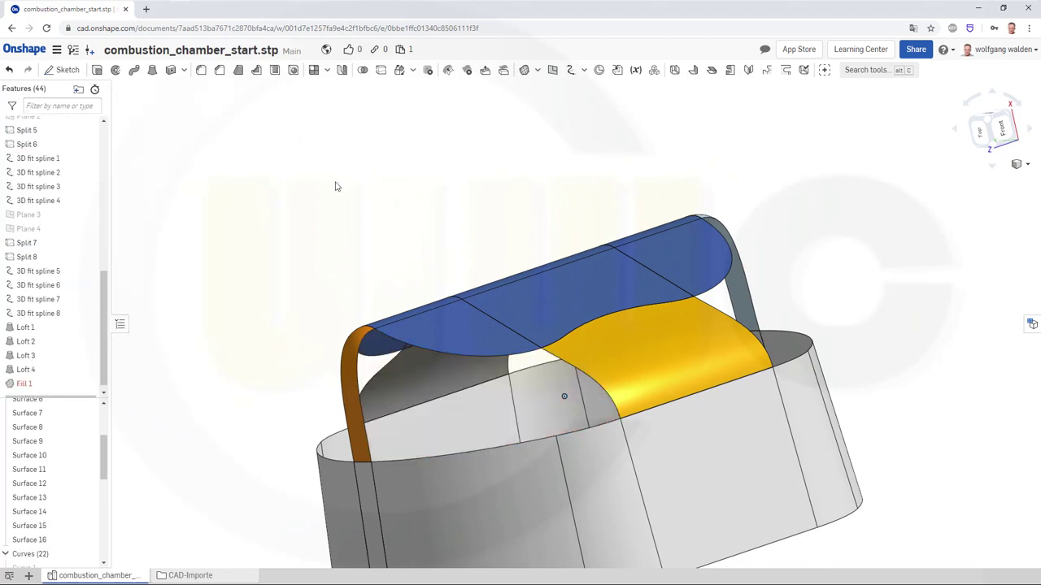
click(30, 386)
double_click(31, 387)
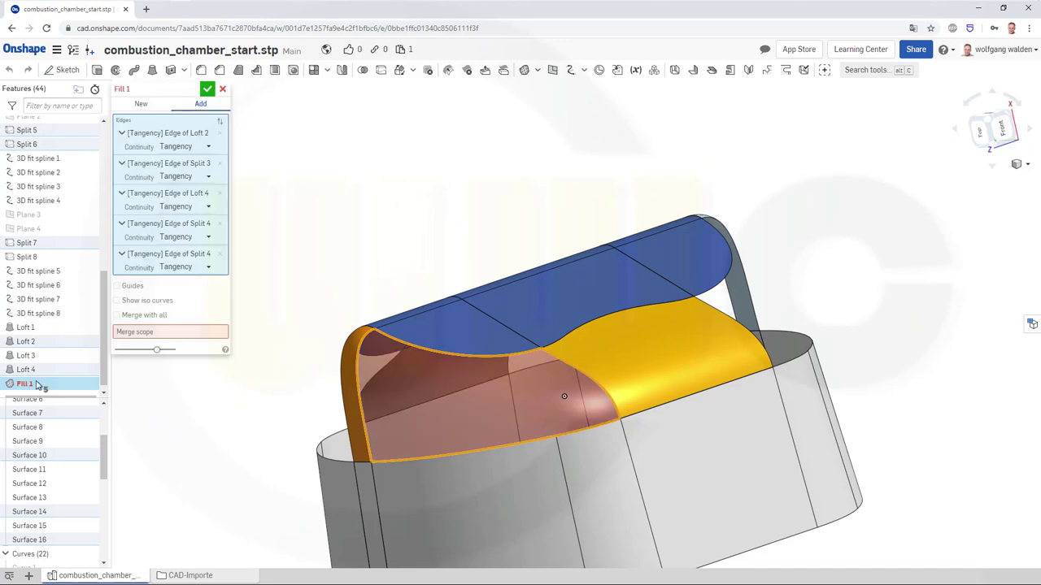
click(117, 316)
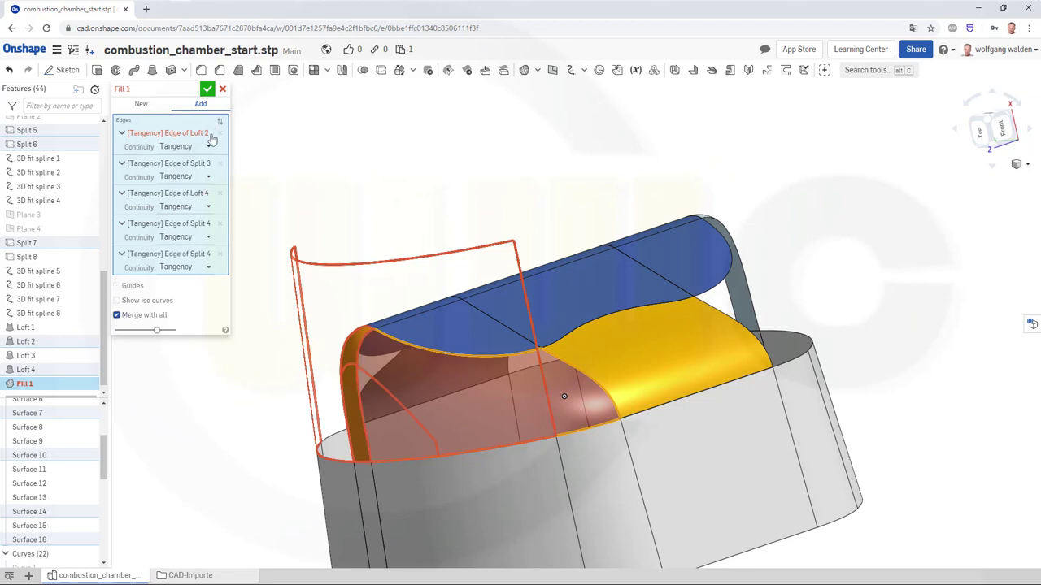
Step: Limit the fill's merge scope to Surface 14, Surface 10, Surface 16 and Surface 7 instead of merging with all, and create it
click(116, 316)
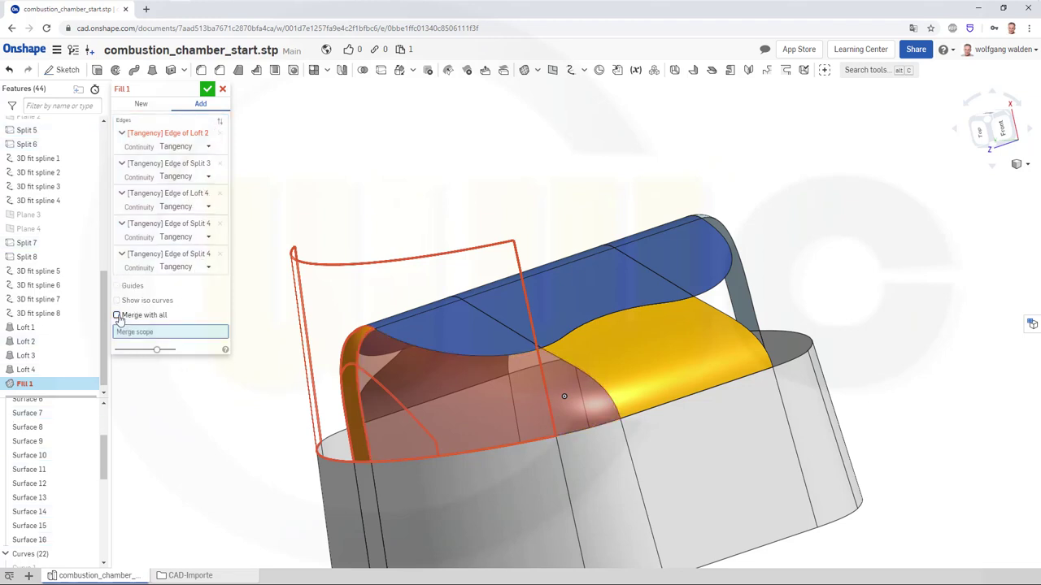
click(344, 391)
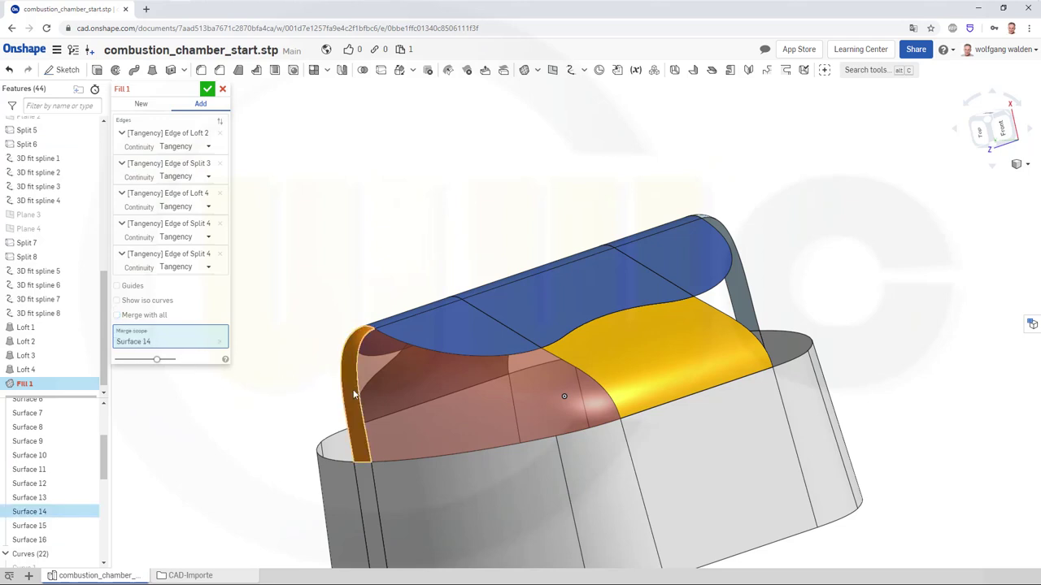
click(456, 329)
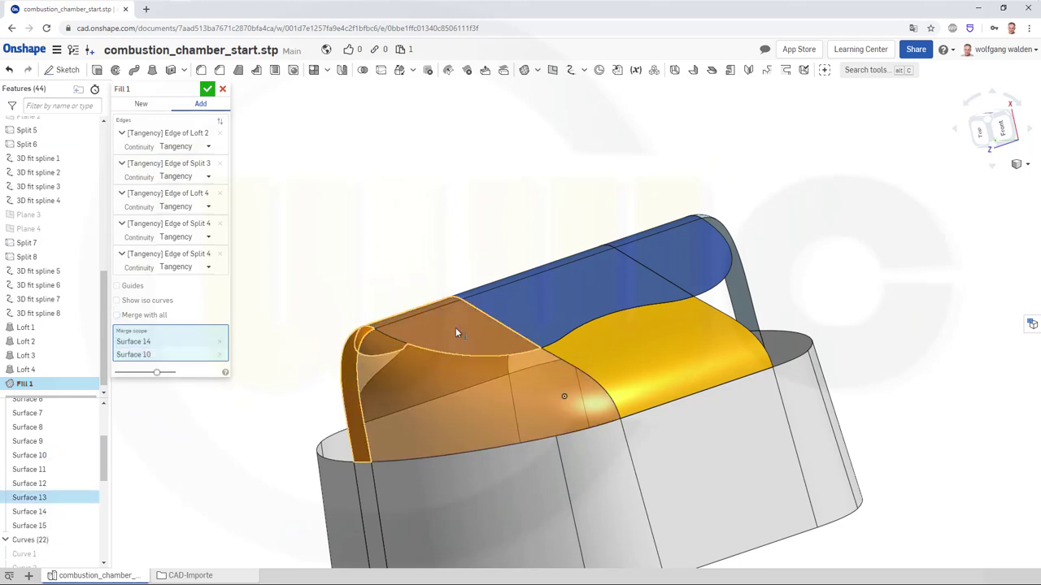
click(609, 372)
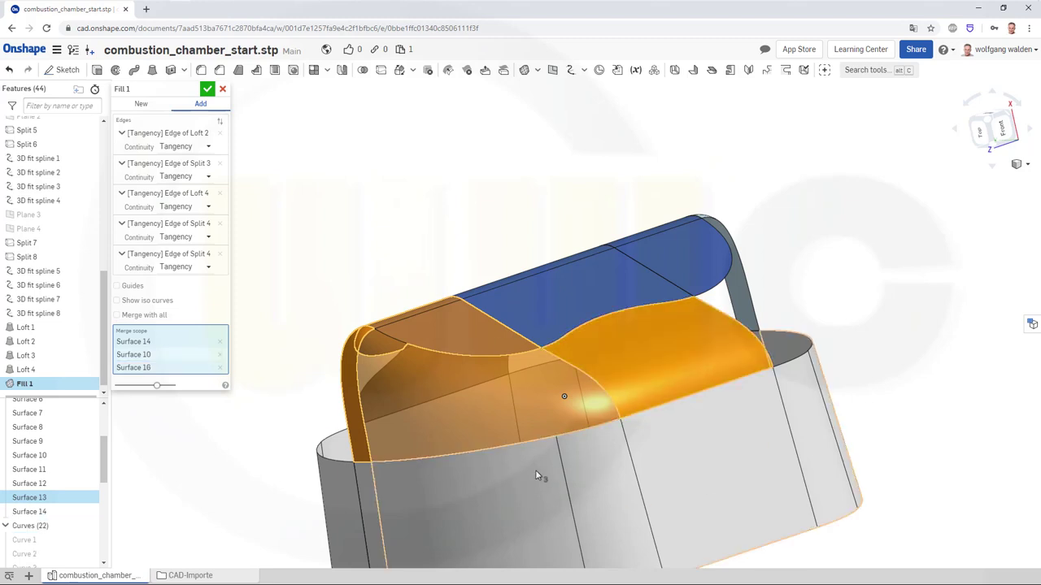
click(585, 463)
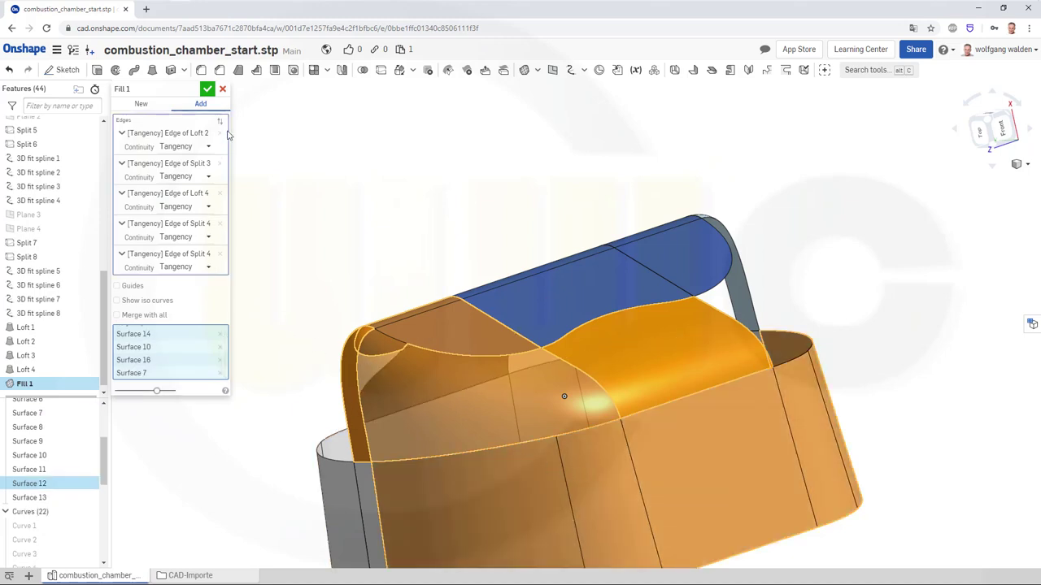
click(208, 91)
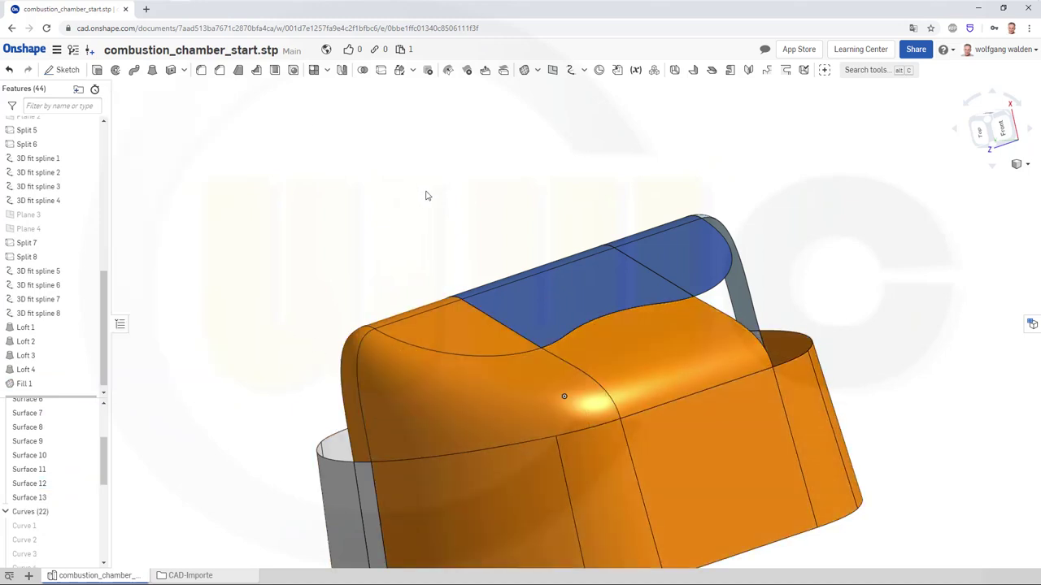
right_drag(473, 265, 436, 258)
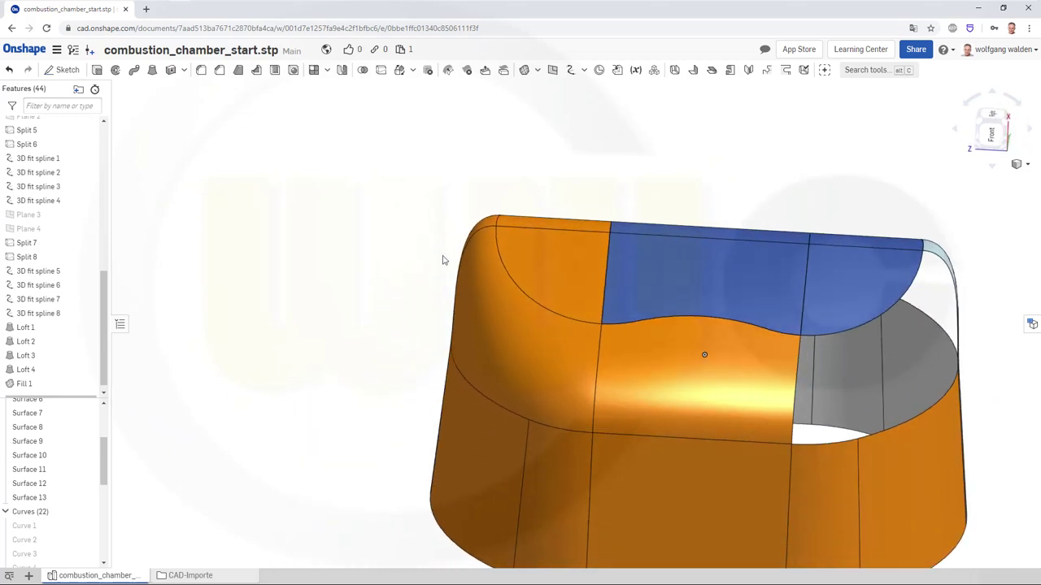
right_drag(699, 294, 539, 355)
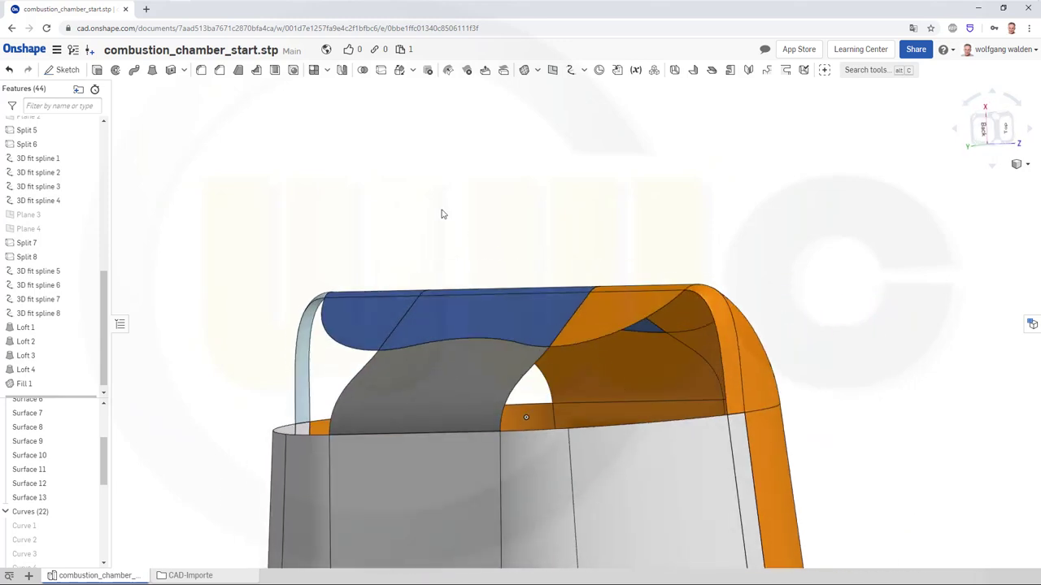
Step: Start a surface fill in the next corner gap, bounded by the Loft 3 side edge, top surface edge, Loft 2 side edge and two wall ring edges
click(525, 70)
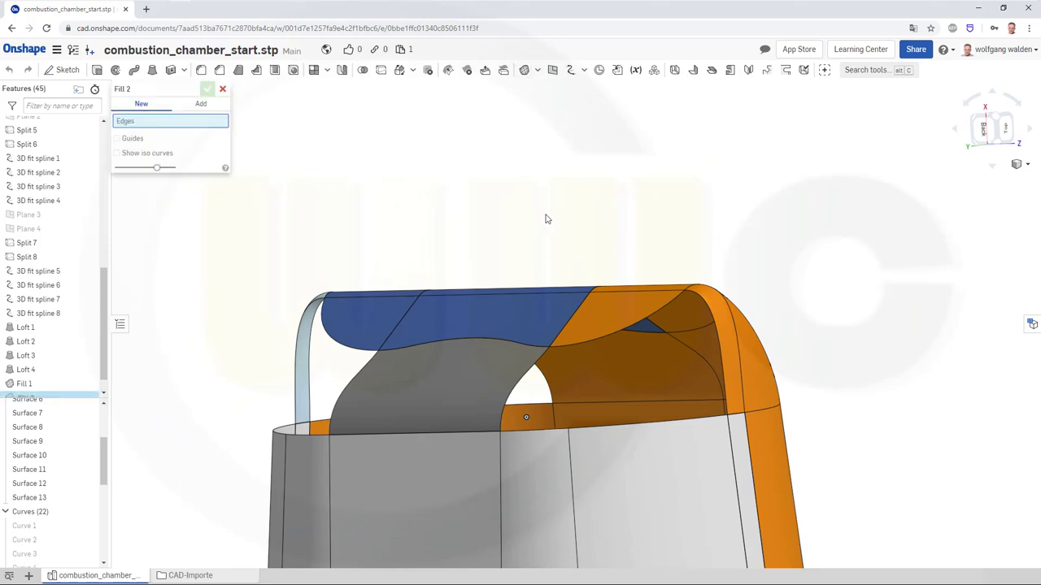
click(524, 380)
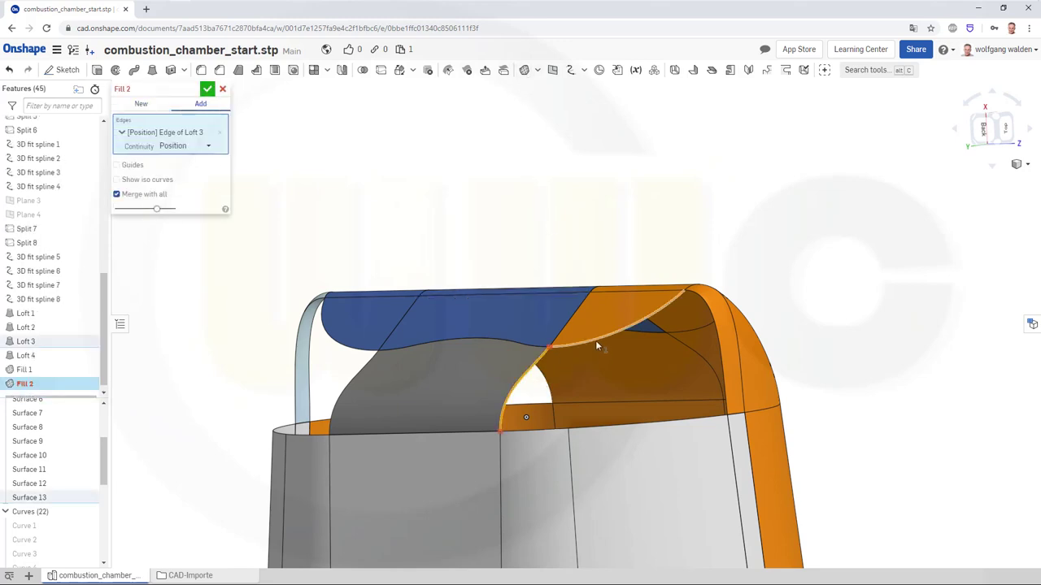
click(596, 345)
click(703, 298)
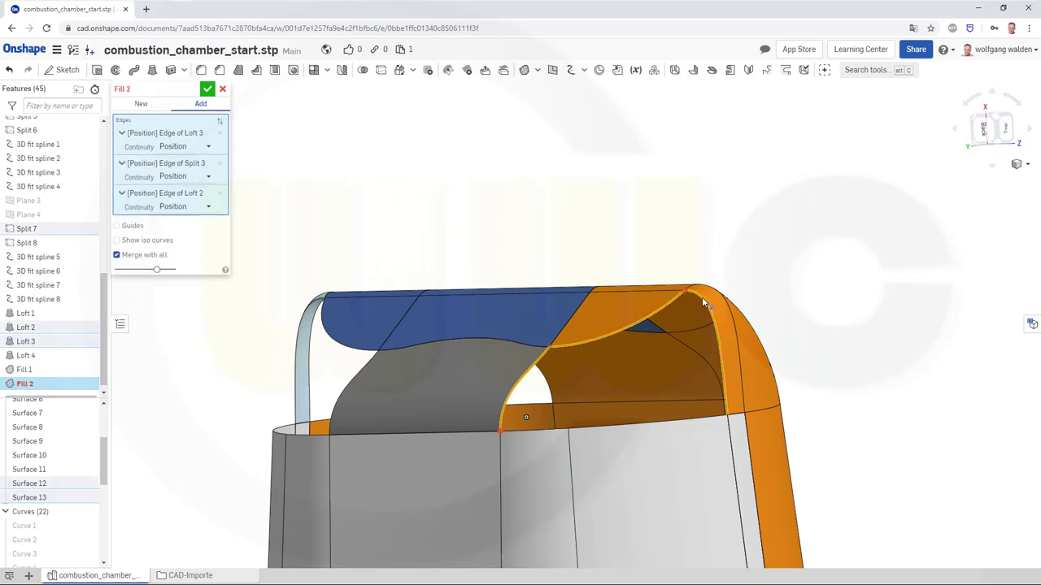
click(663, 426)
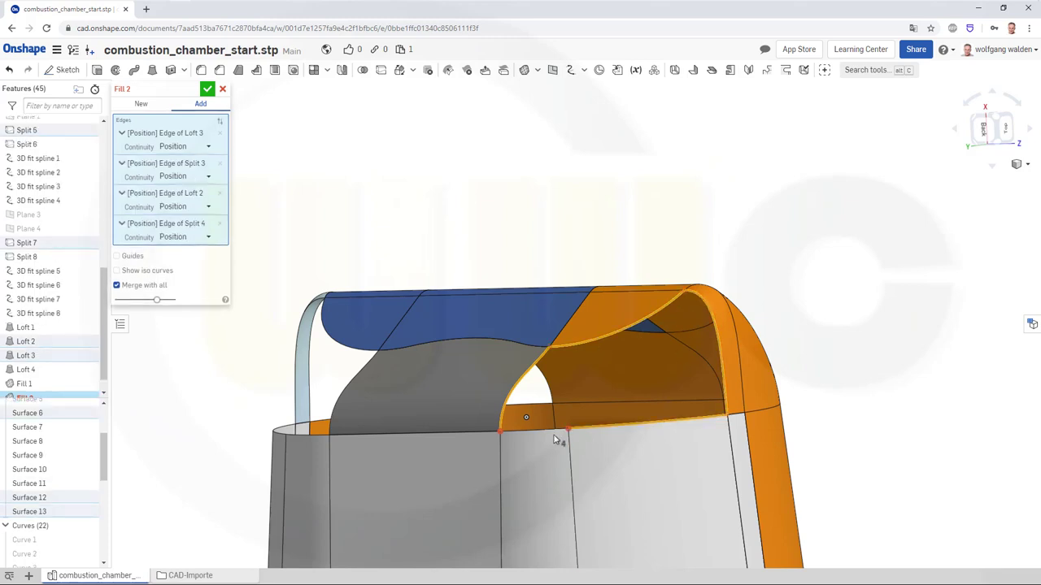
click(555, 431)
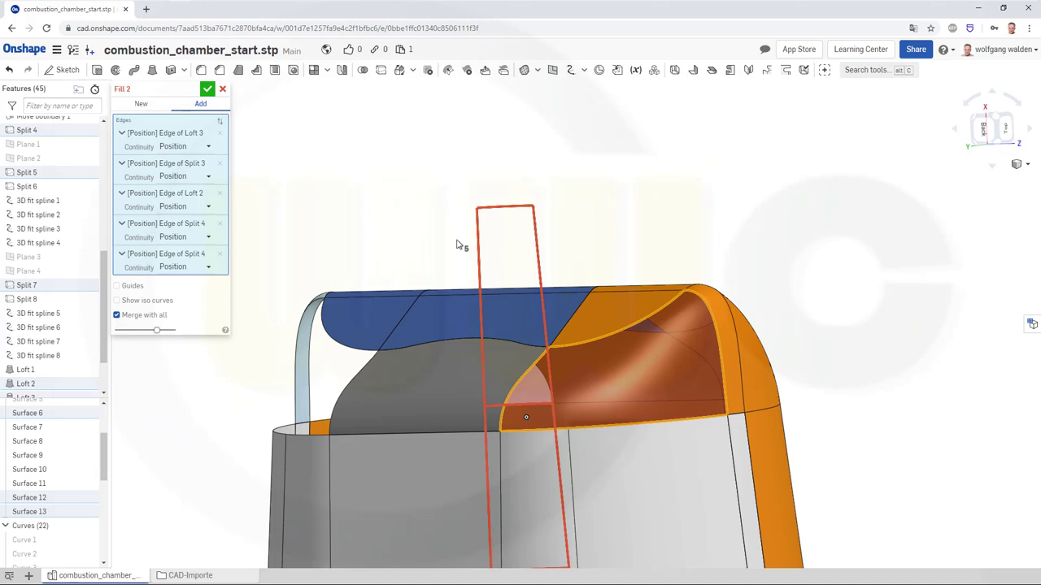
Step: Set all five boundary edges of the fill between Loft 3 and Loft 2 to Tangency continuity
click(207, 146)
click(199, 179)
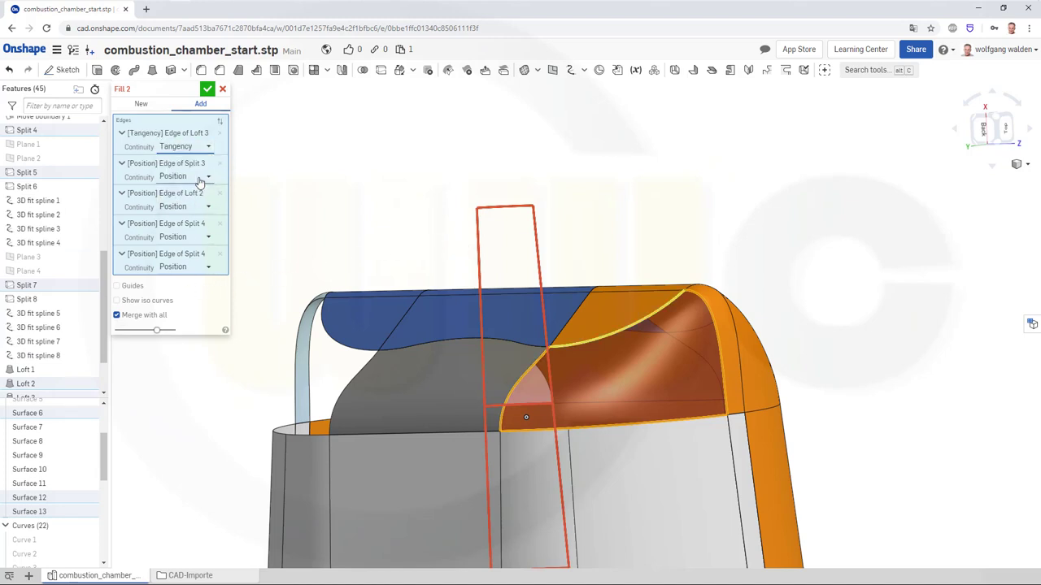
click(205, 178)
click(201, 209)
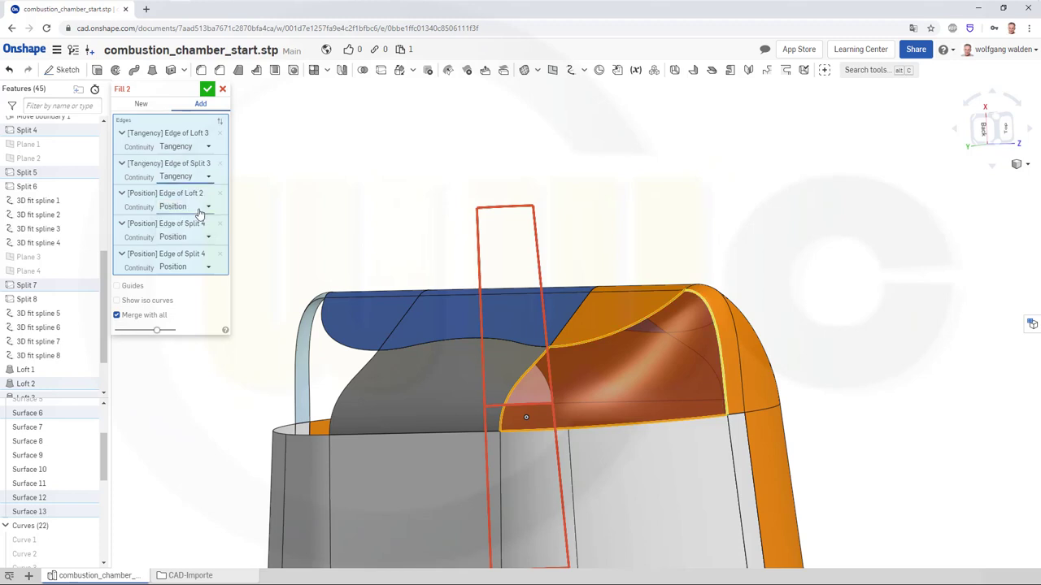
click(204, 208)
click(195, 239)
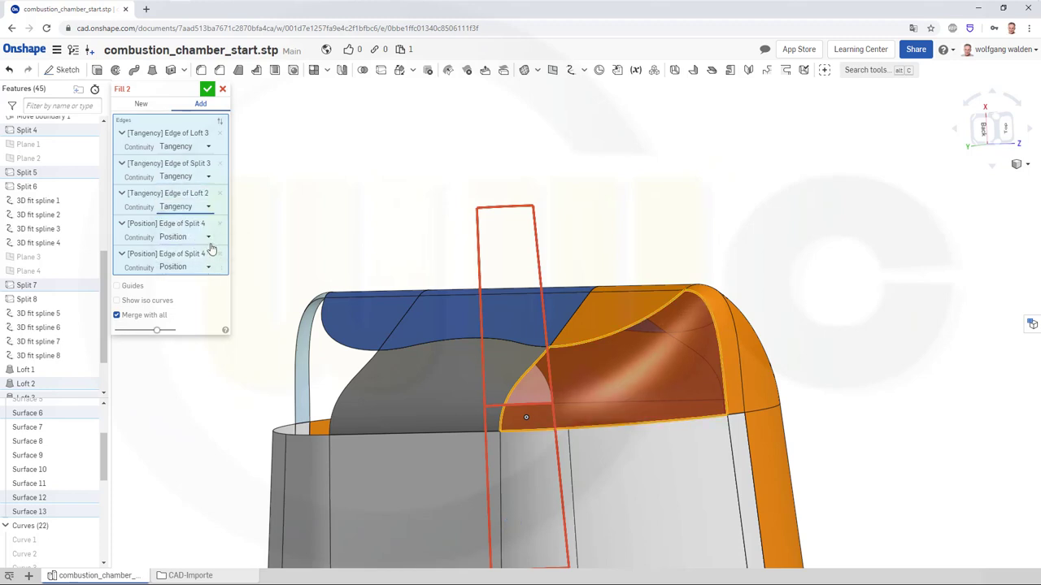
click(206, 236)
click(204, 269)
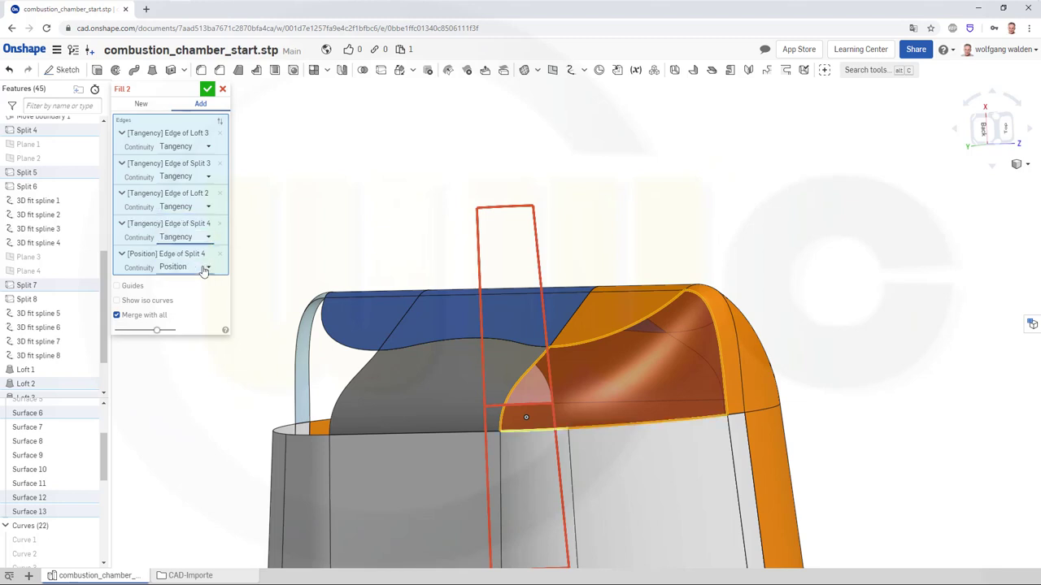
click(205, 268)
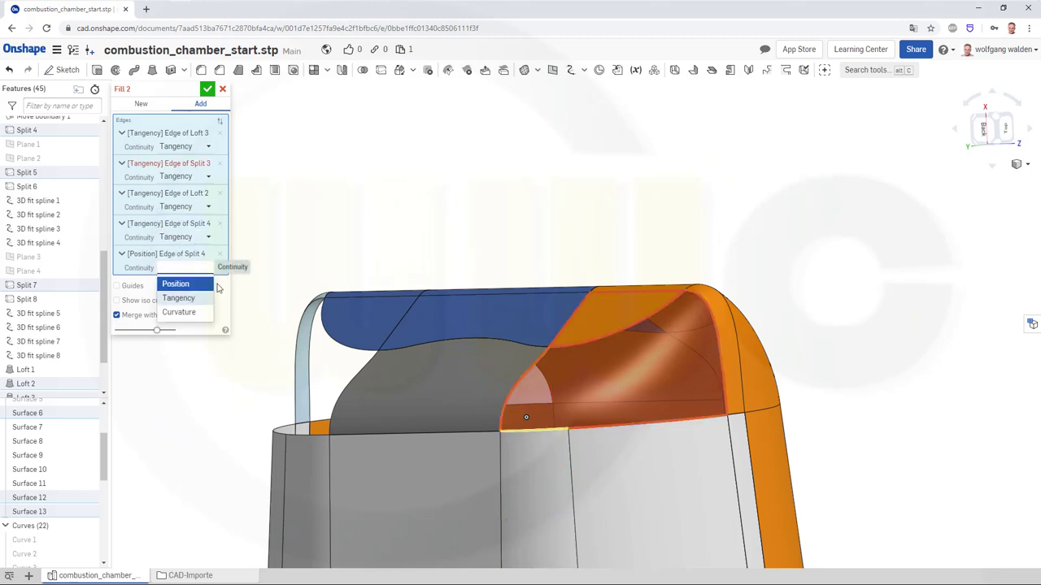
click(195, 299)
Step: Turn off Merge with all, limit the fill's merge scope to Surface 13, Surface 12 and Surface 6, and create it
click(117, 315)
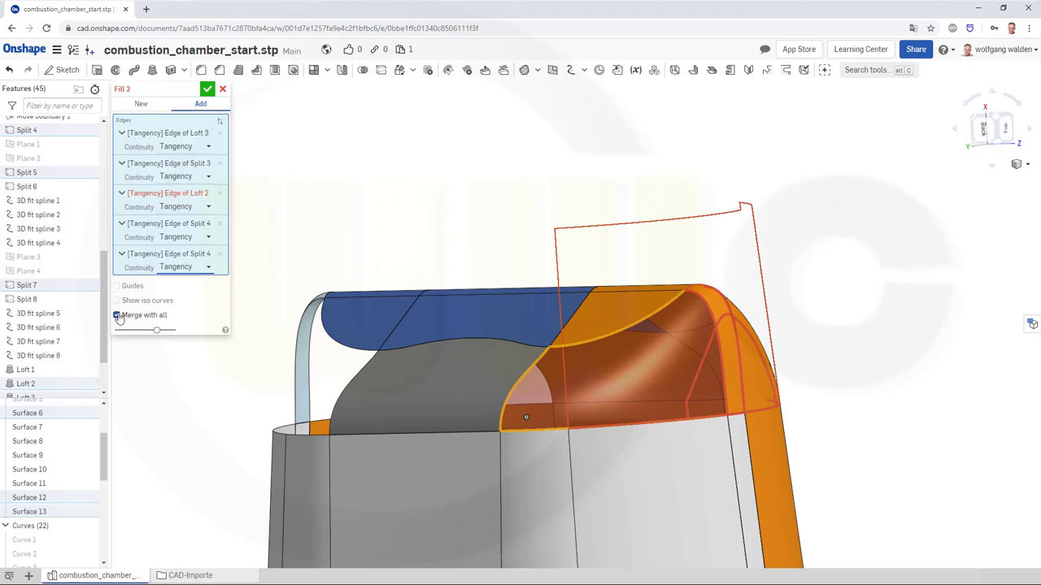
click(439, 381)
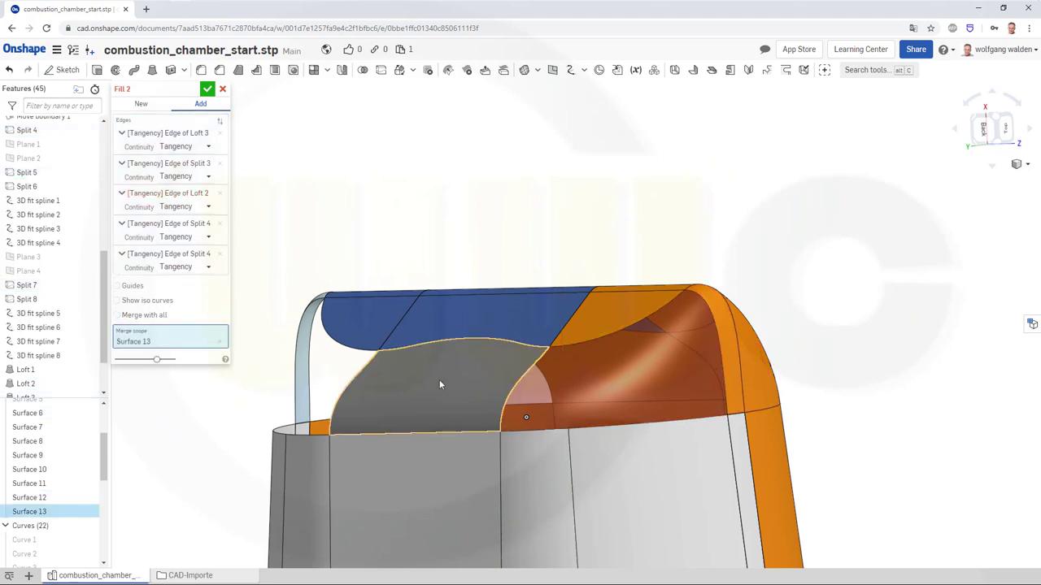
click(597, 325)
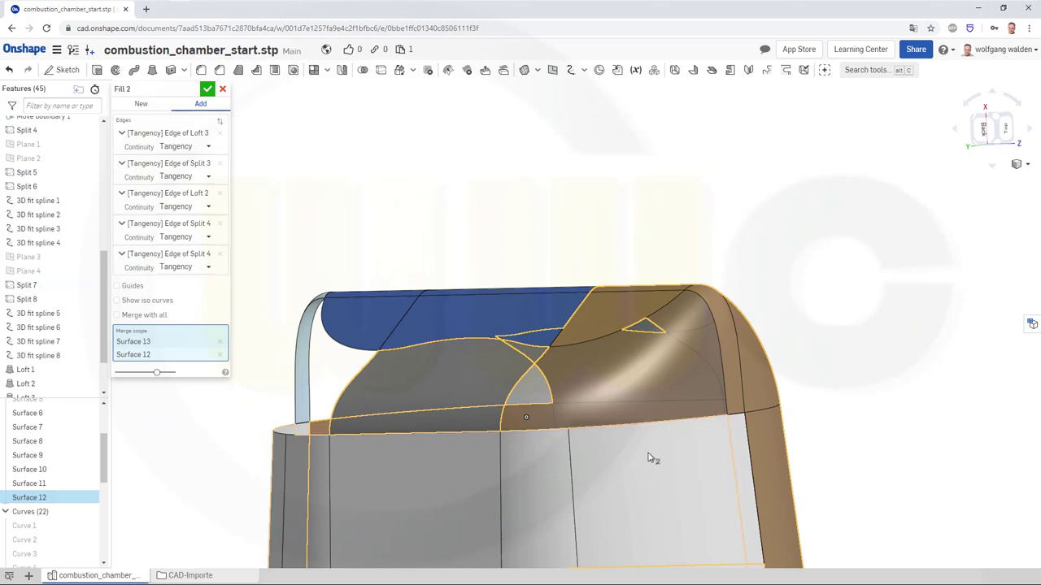
click(602, 483)
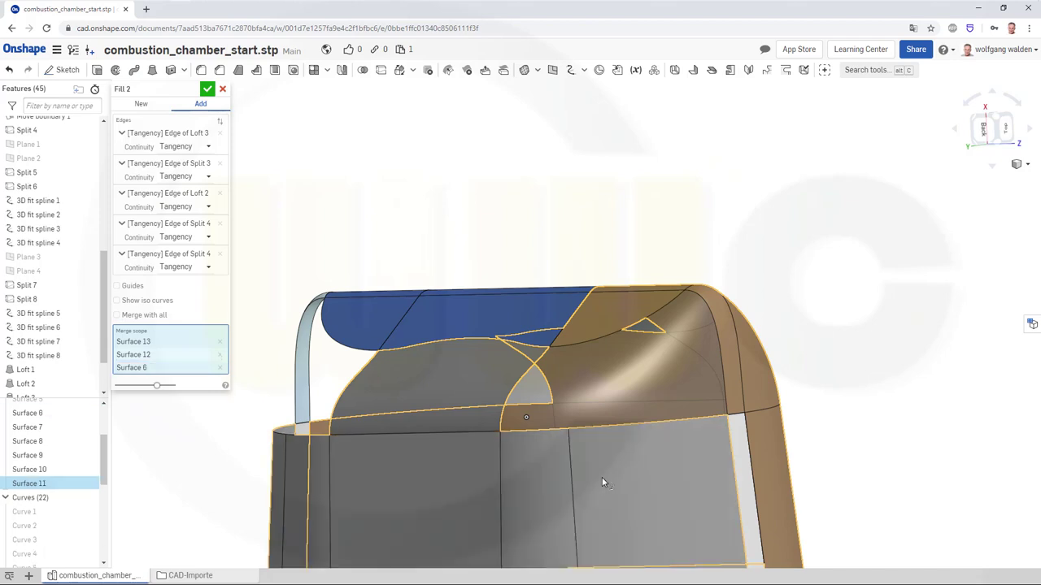
middle_drag(651, 484, 683, 403)
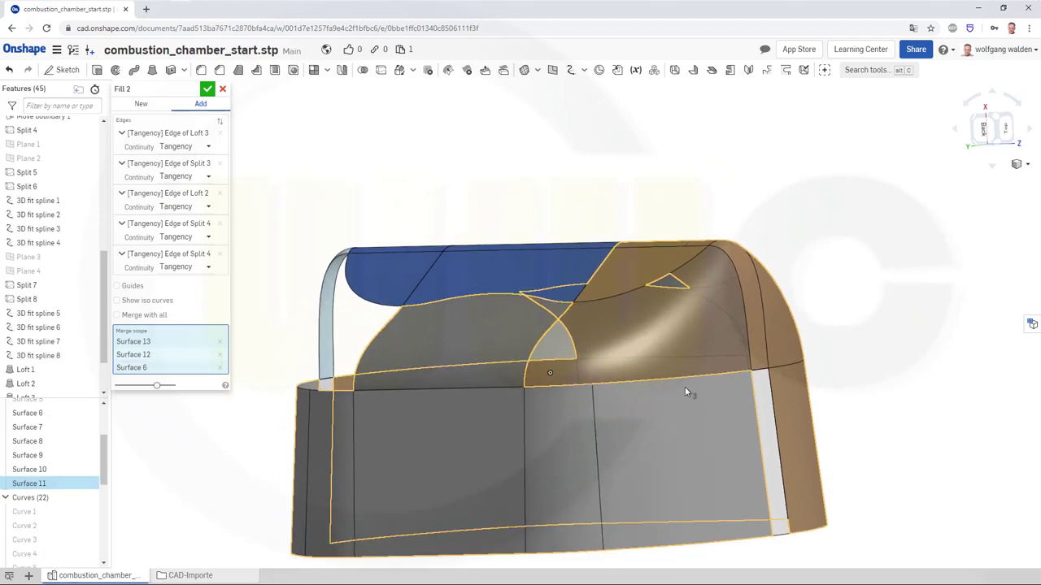
click(208, 89)
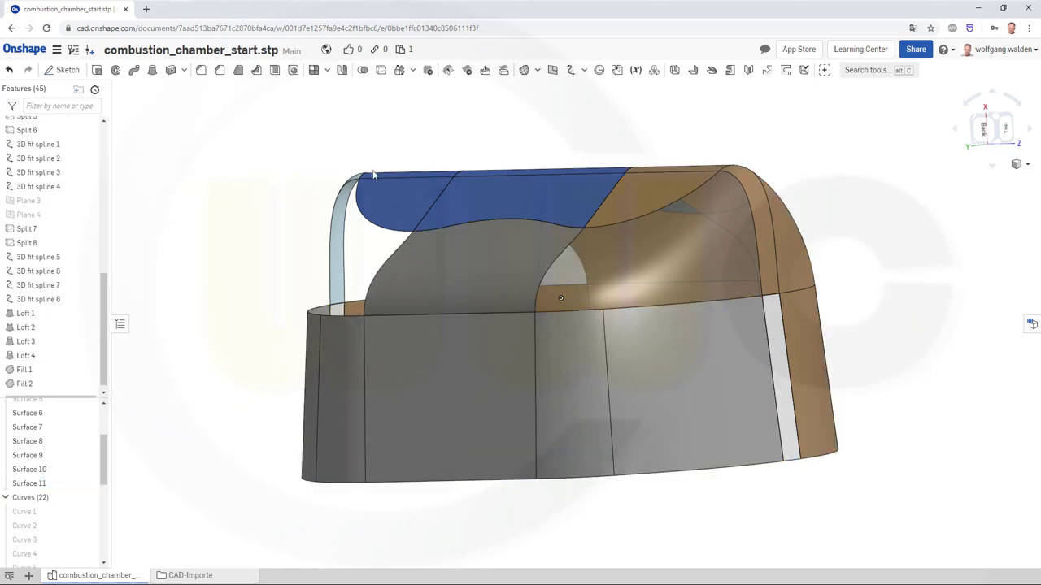
Step: Start another fill bounded by the blue surface edge, Loft 1 side edge, two wall ring edges and Loft 4 side edge
middle_drag(497, 311, 498, 329)
right_drag(499, 330, 530, 371)
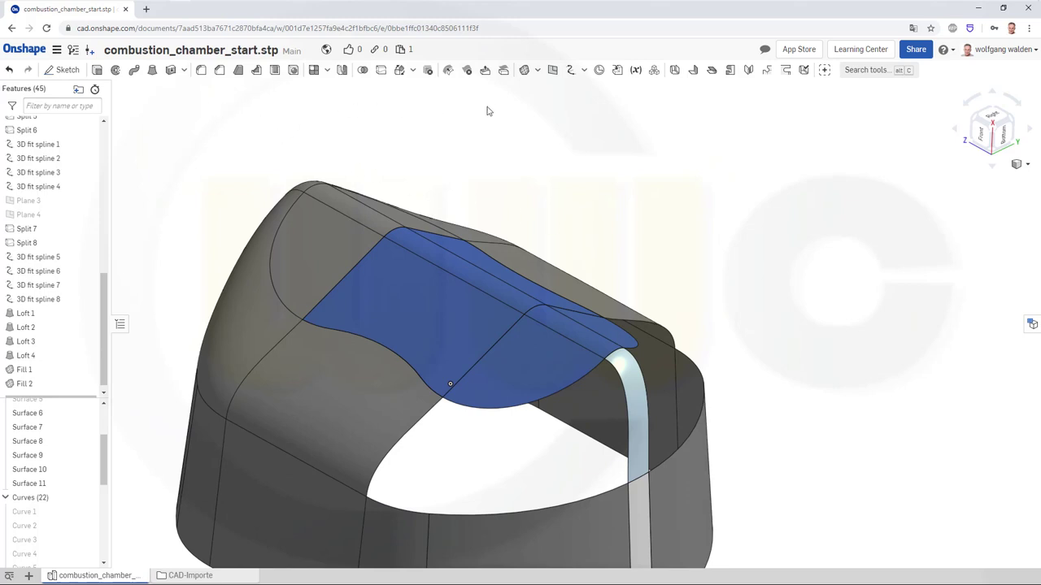
click(488, 413)
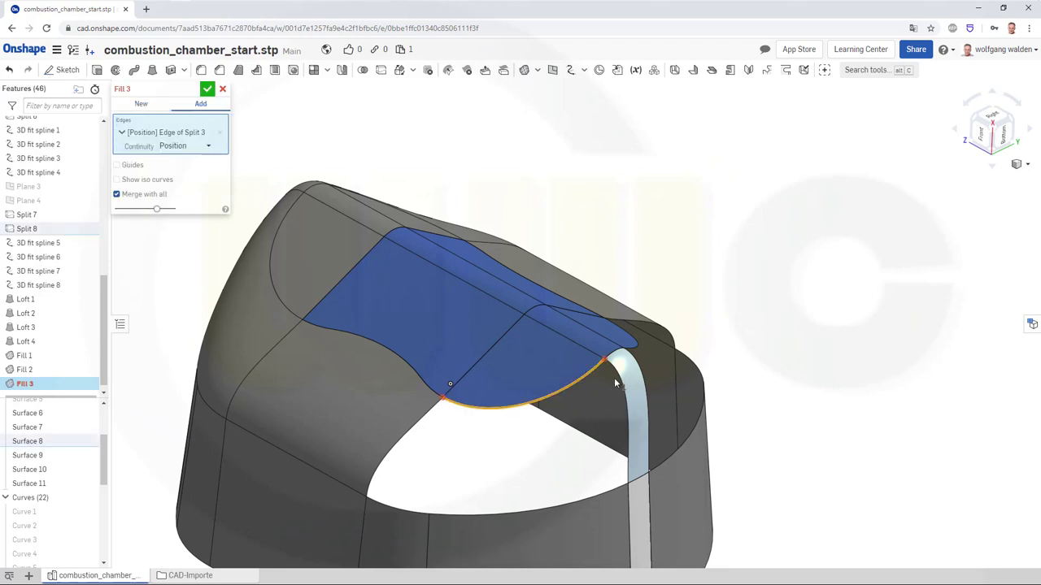
click(620, 383)
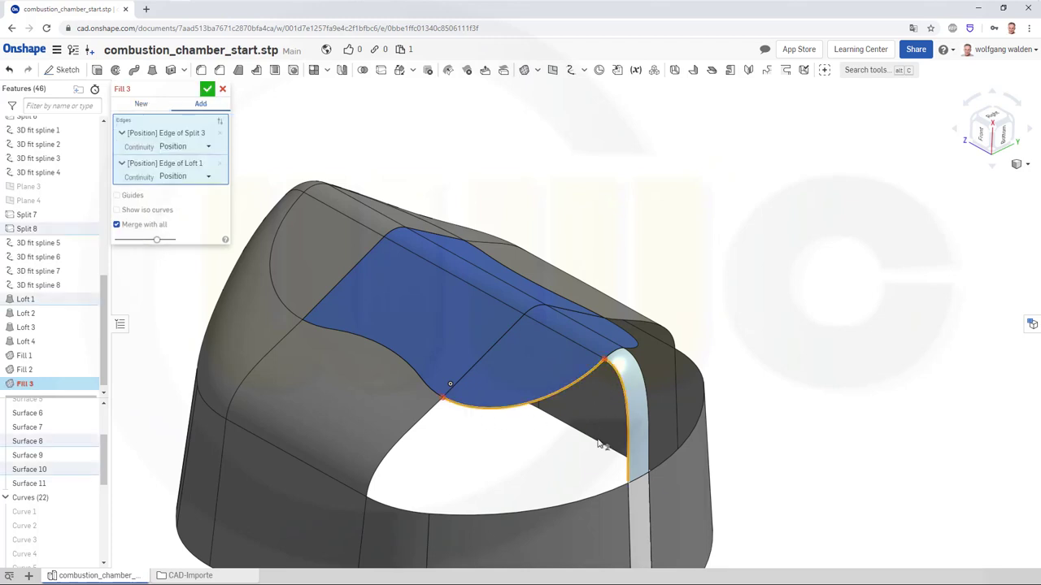
click(571, 504)
click(399, 455)
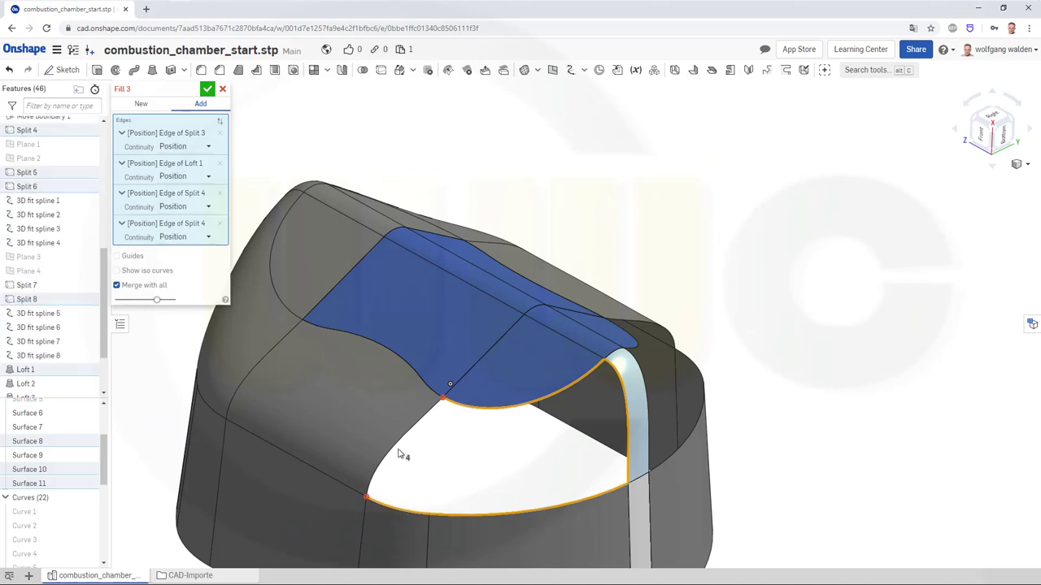
click(423, 427)
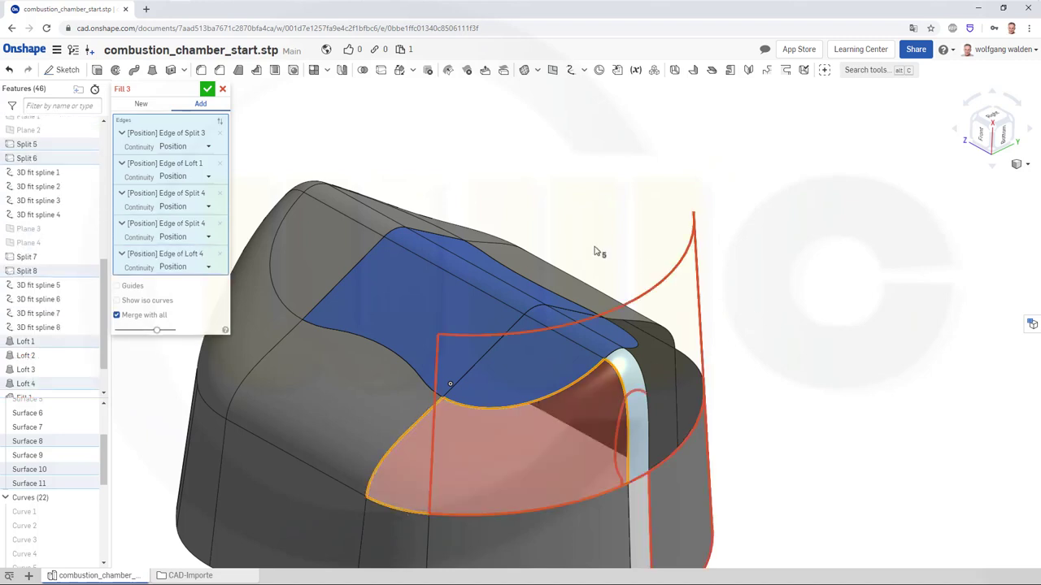
Step: Set the continuity of all five boundary edges of the fill between Loft 1 and Loft 4 to Tangency
click(207, 147)
click(187, 178)
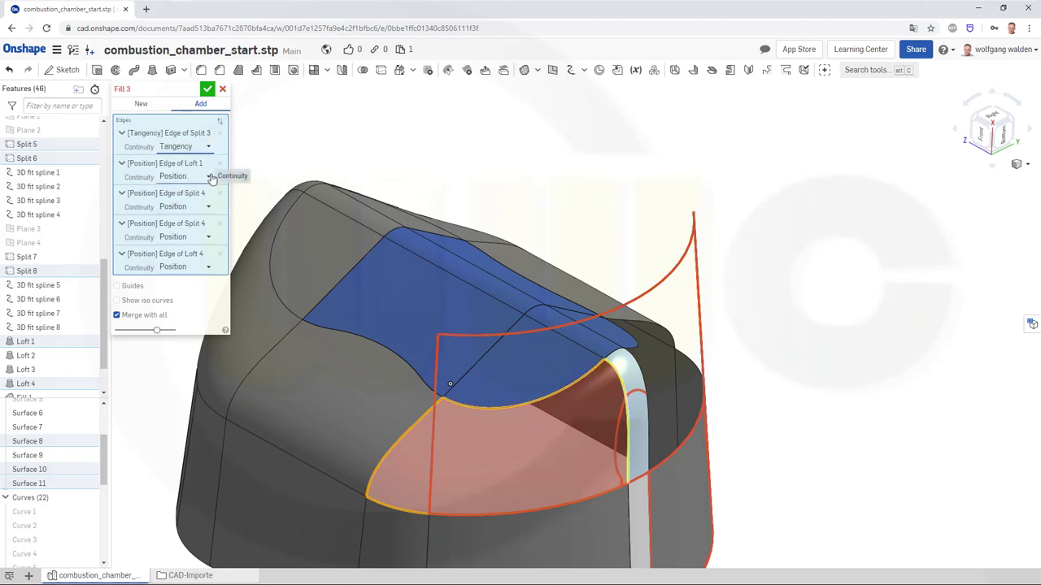
click(190, 177)
click(193, 208)
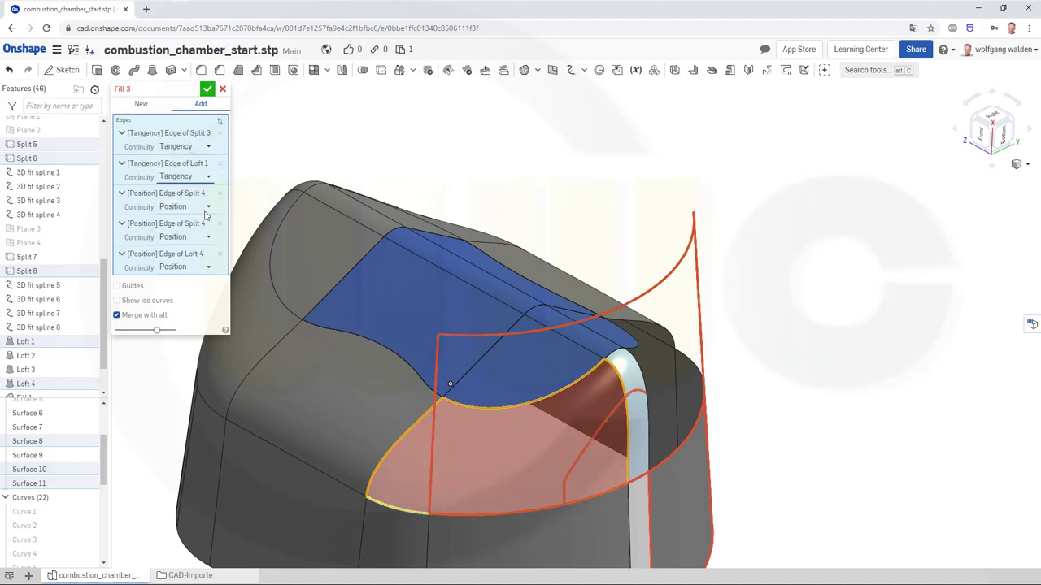
click(204, 208)
click(195, 238)
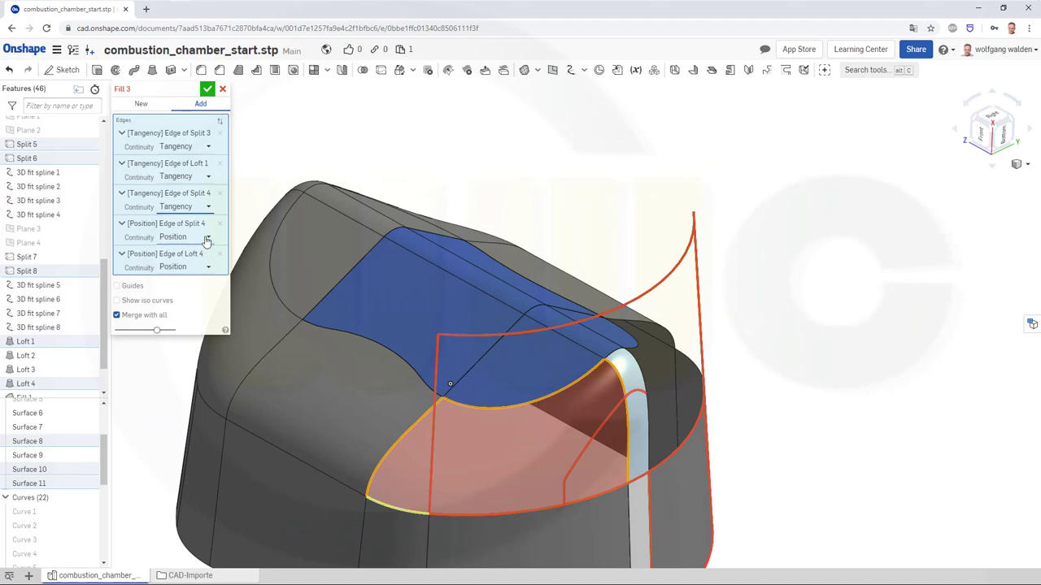
click(207, 236)
click(189, 268)
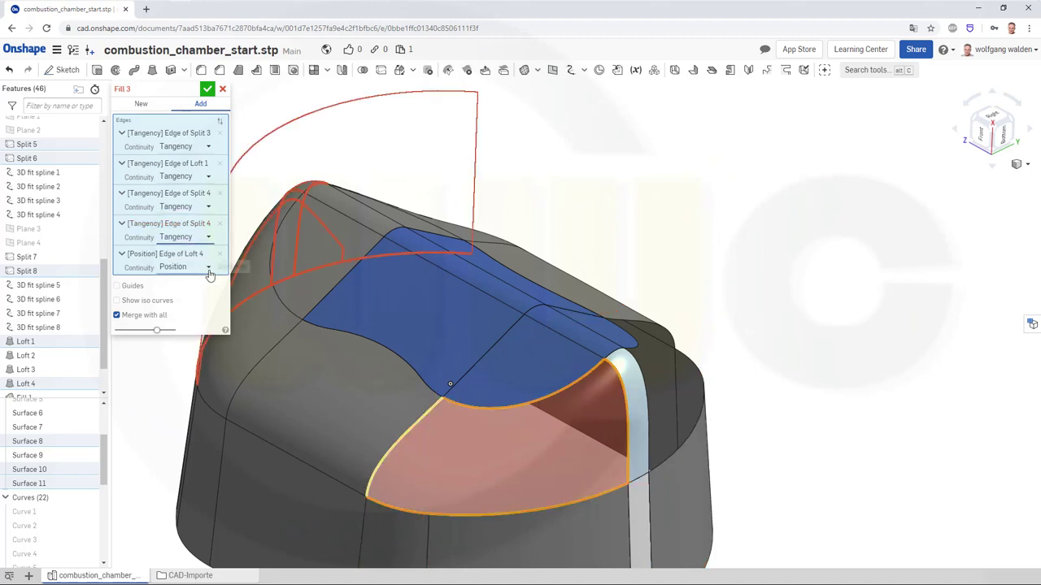
click(208, 268)
click(186, 296)
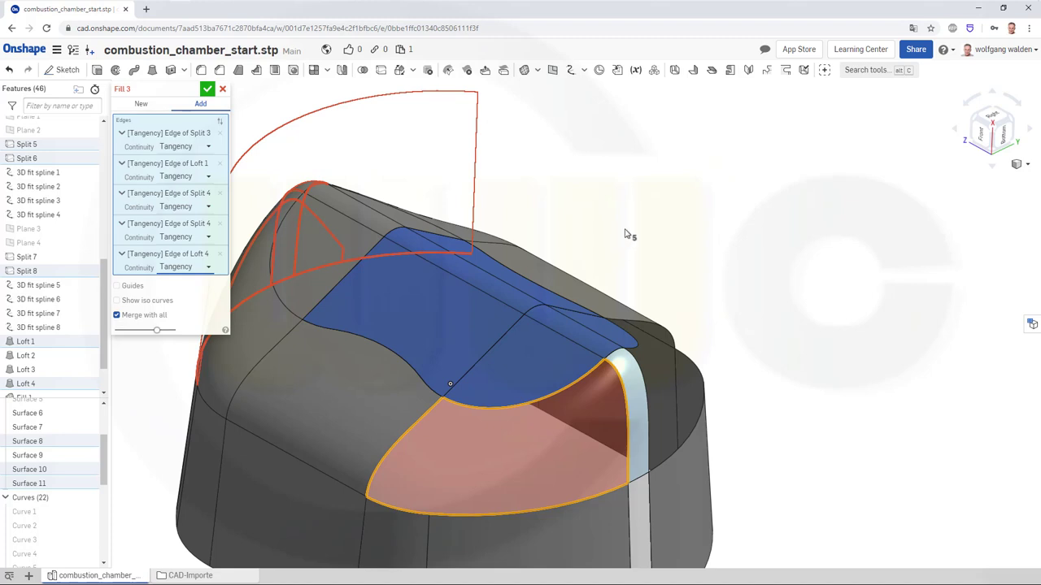
Step: Turn off Merge with all and try limiting the fill's merge scope to combinations of Surface 11, Surface 8 and Surface 10
click(116, 315)
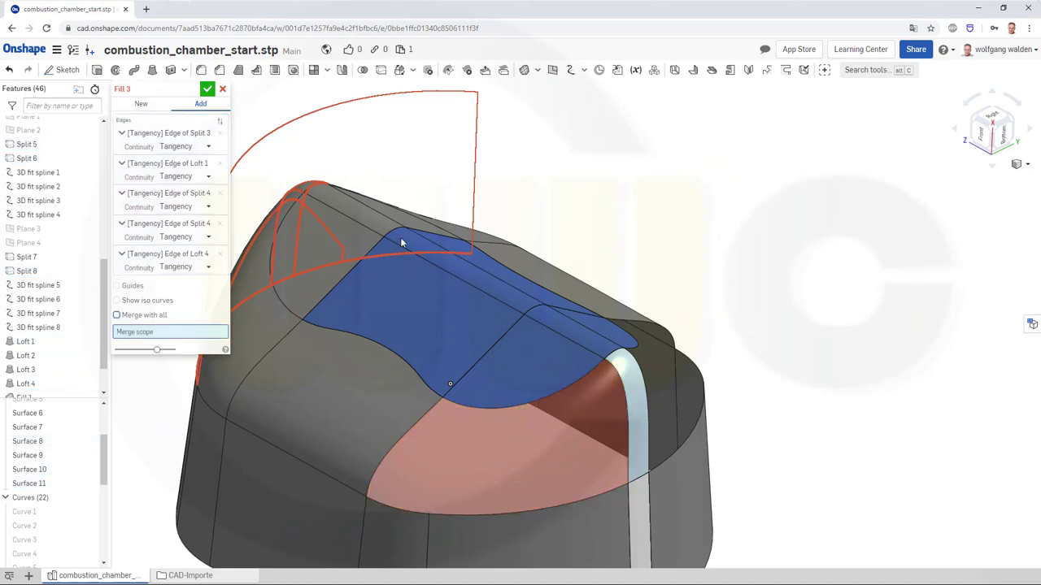
click(476, 382)
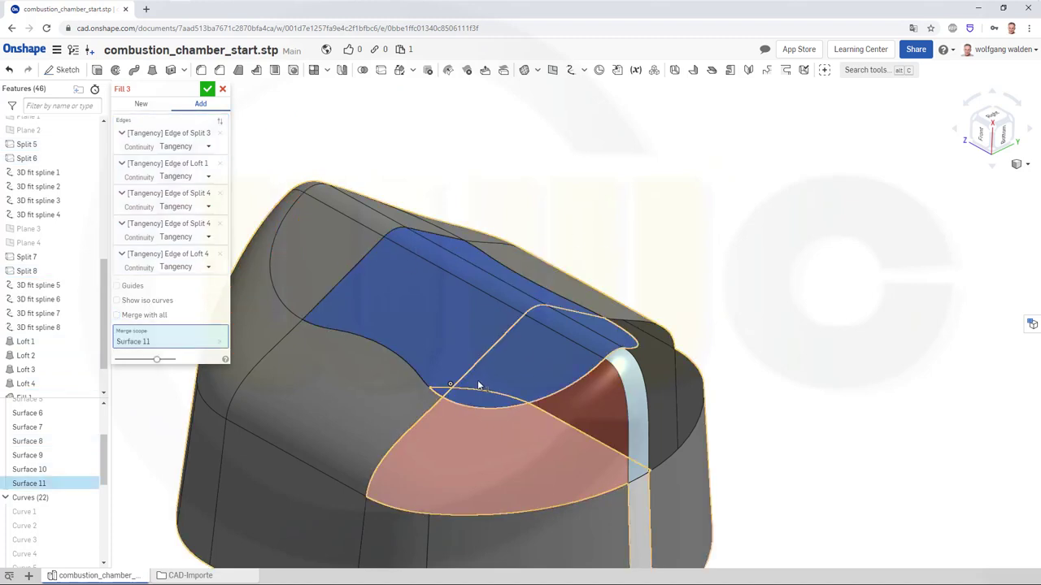
click(515, 383)
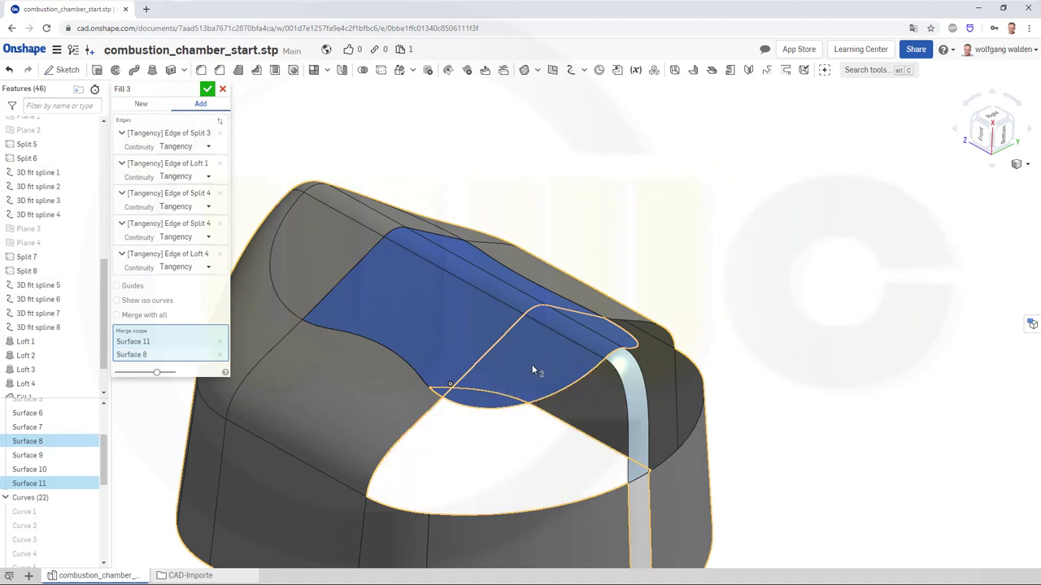
click(631, 383)
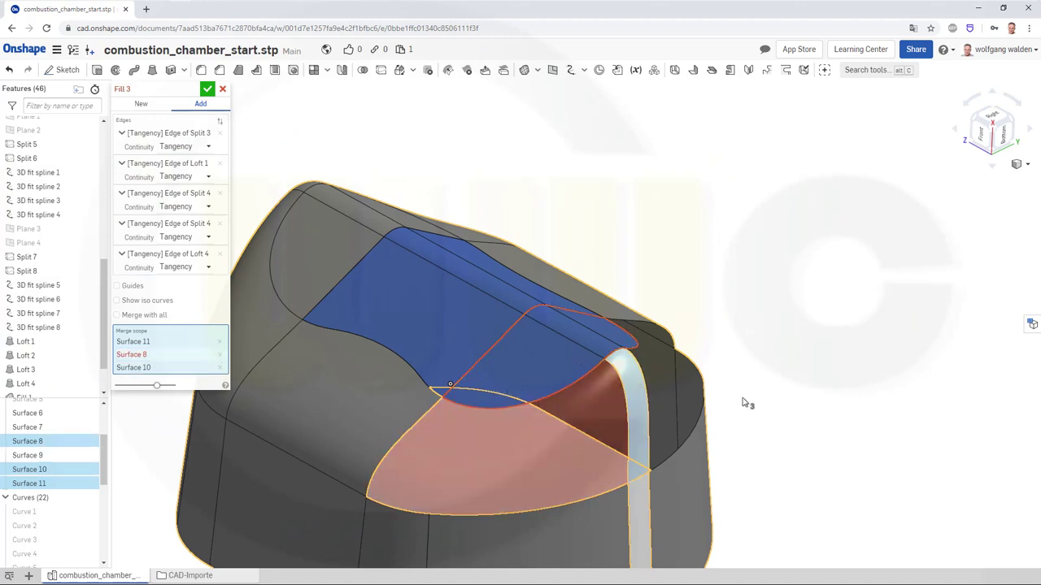
click(642, 422)
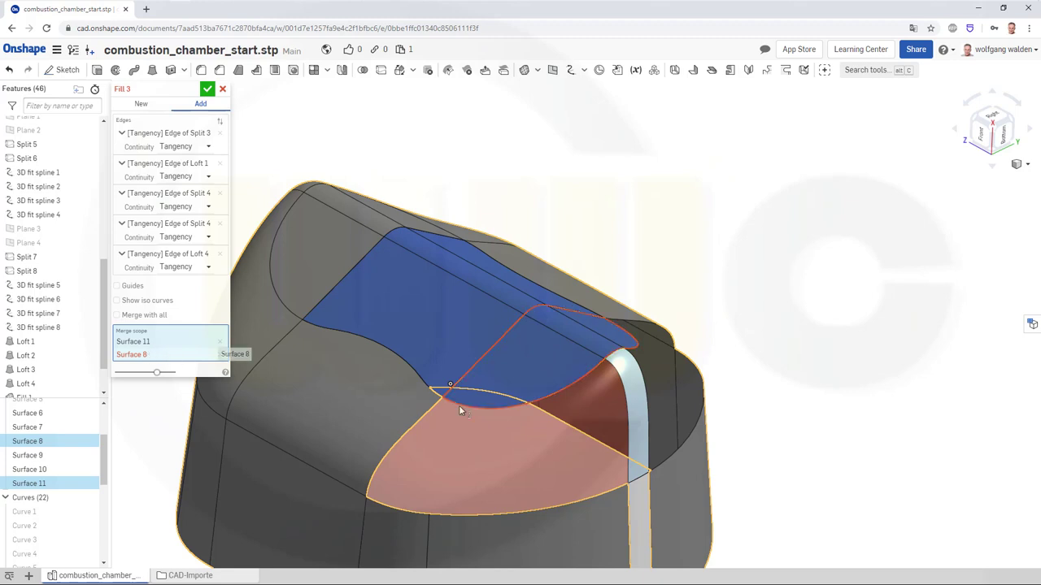
click(639, 395)
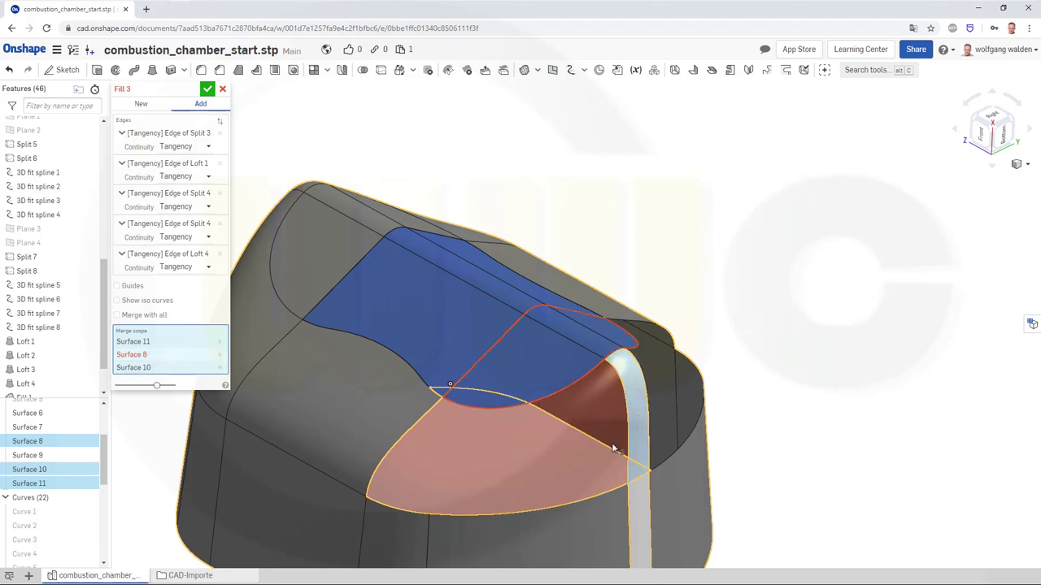
click(567, 533)
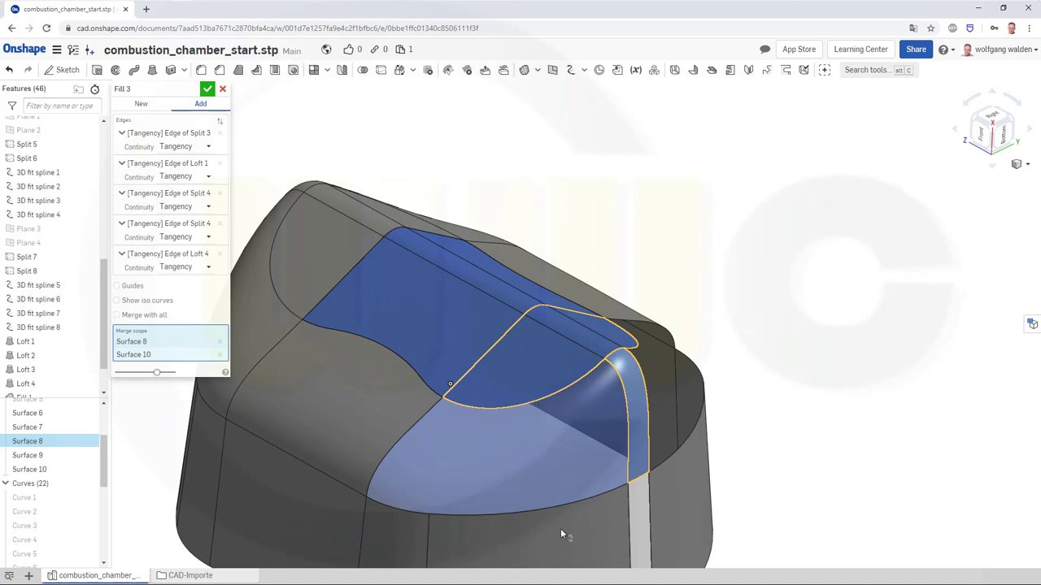
click(560, 529)
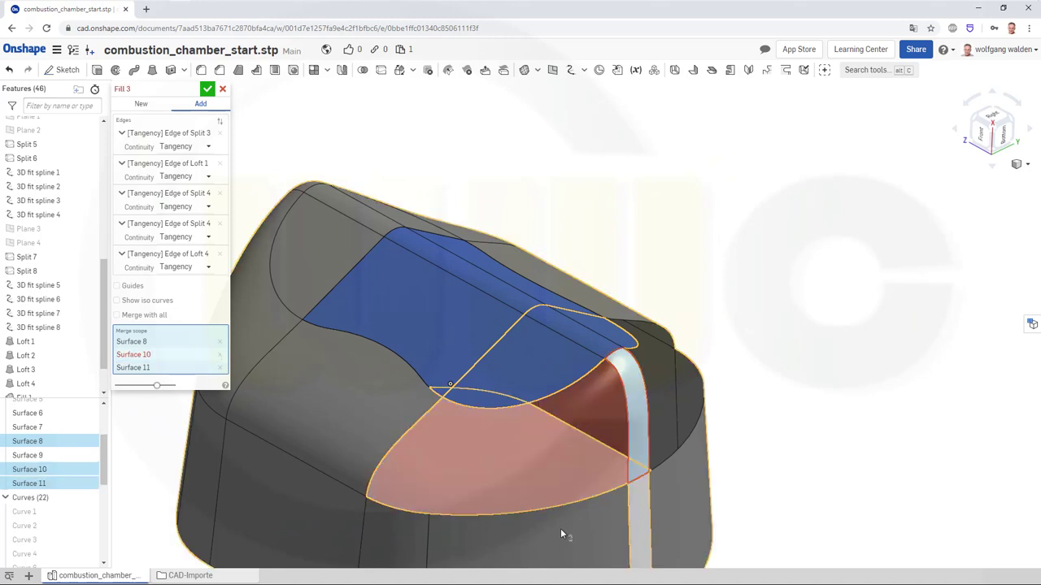
click(560, 529)
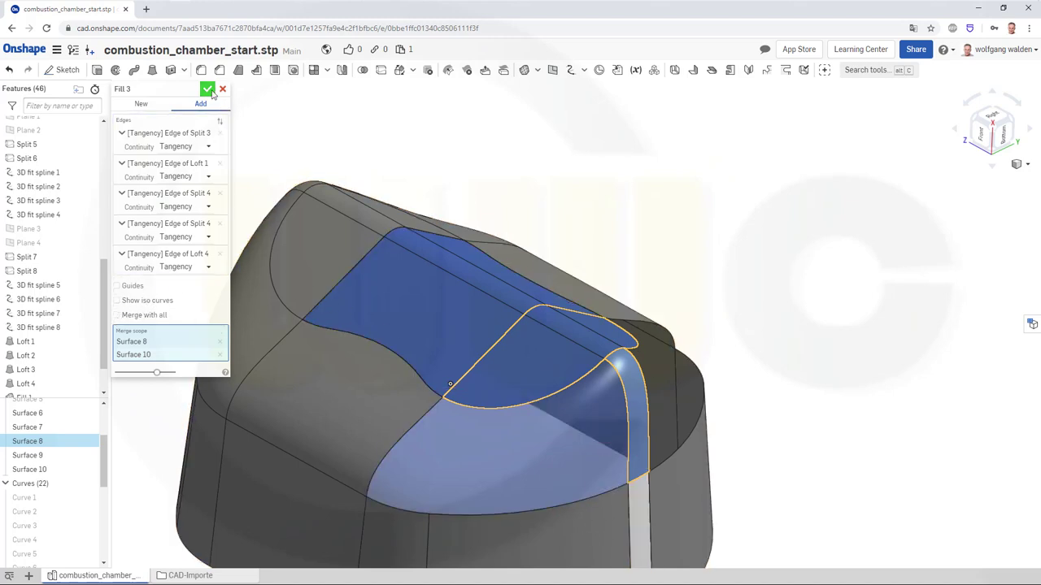
Step: Switch the result of the fill between Loft 1 and Loft 4 to New and create it
click(137, 105)
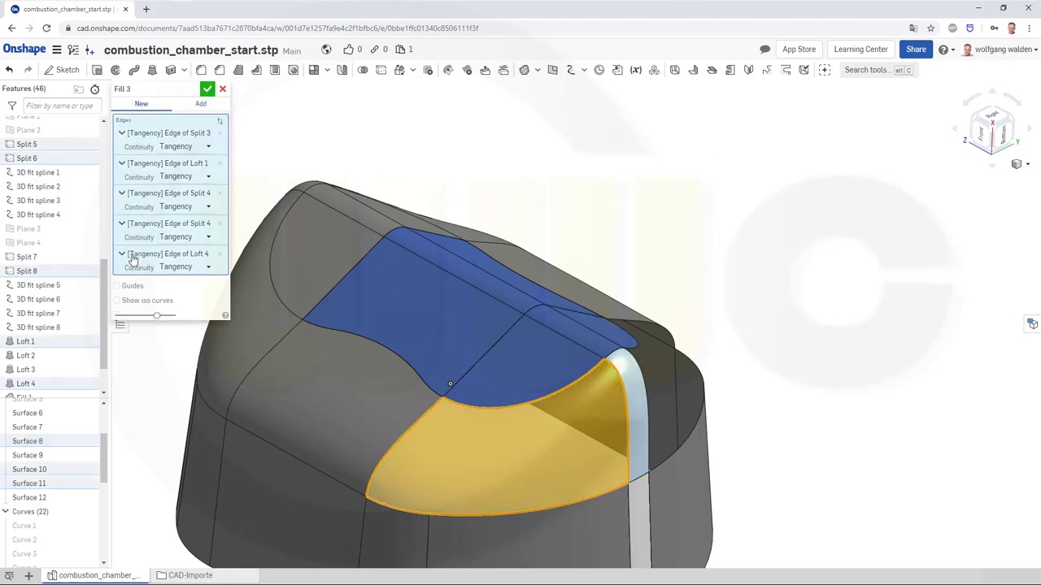
right_drag(470, 316, 277, 154)
click(207, 89)
Step: Start a fill bounded by the Loft 1 side edge, blue surface edge, Loft 3 side edge and two wall ring edges
right_drag(439, 246, 387, 239)
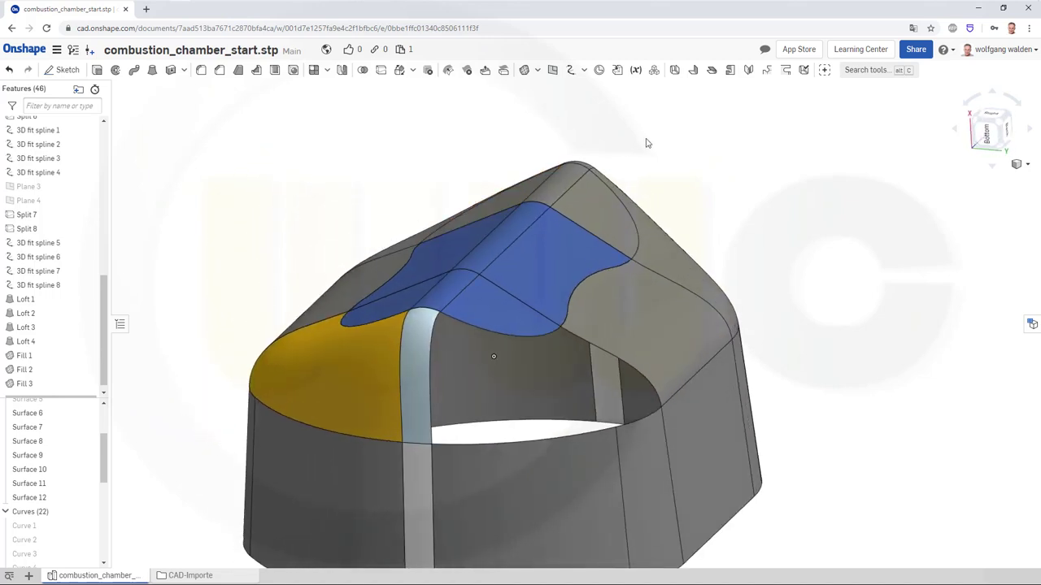
click(525, 70)
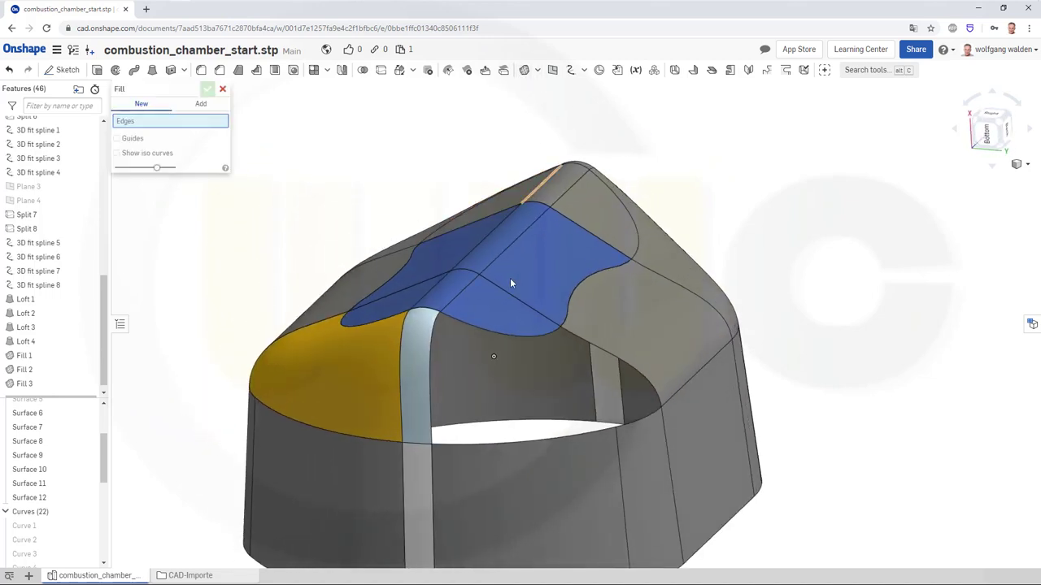
click(439, 326)
click(476, 330)
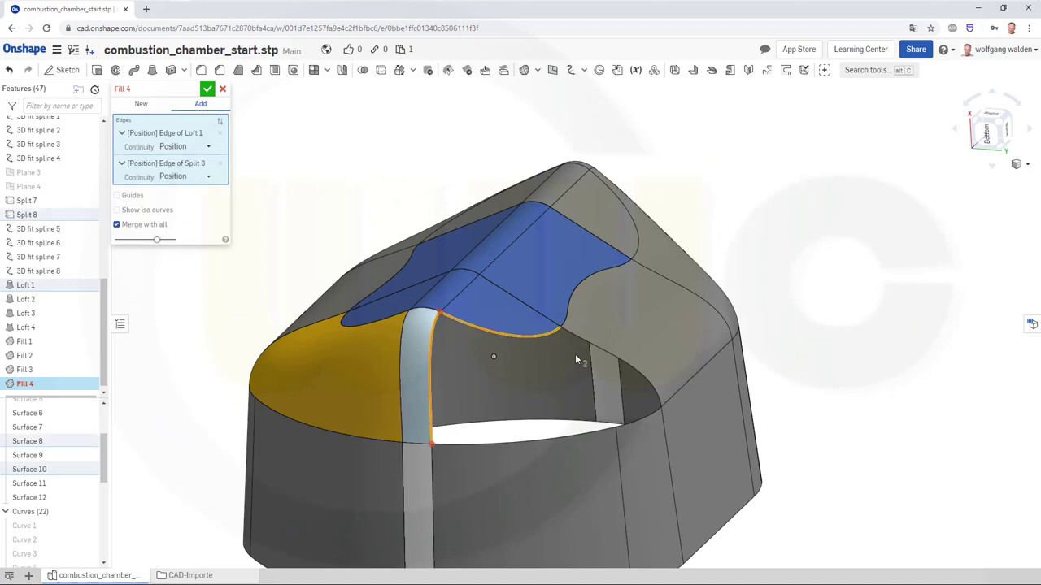
click(595, 347)
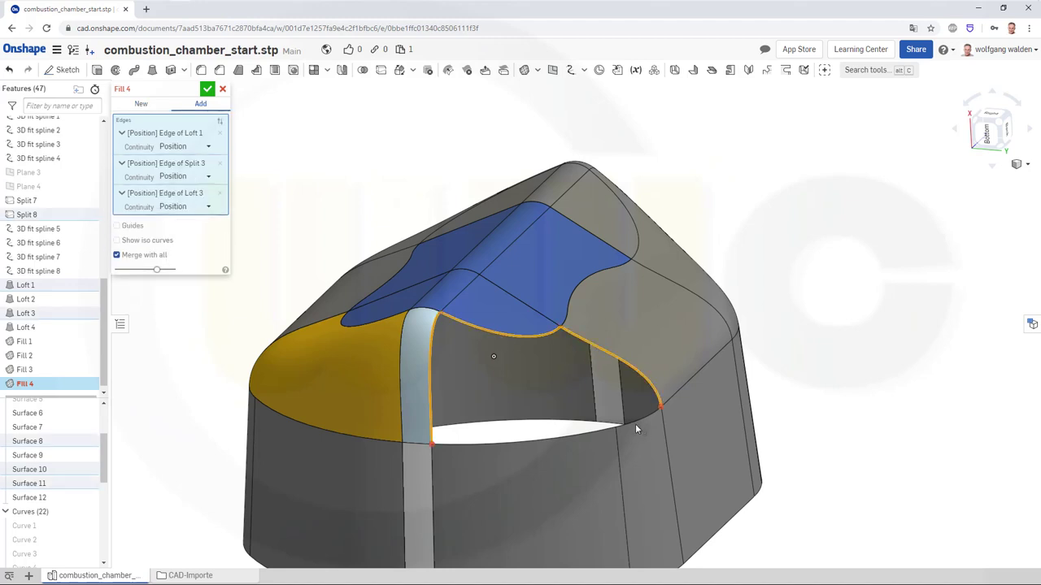
click(633, 428)
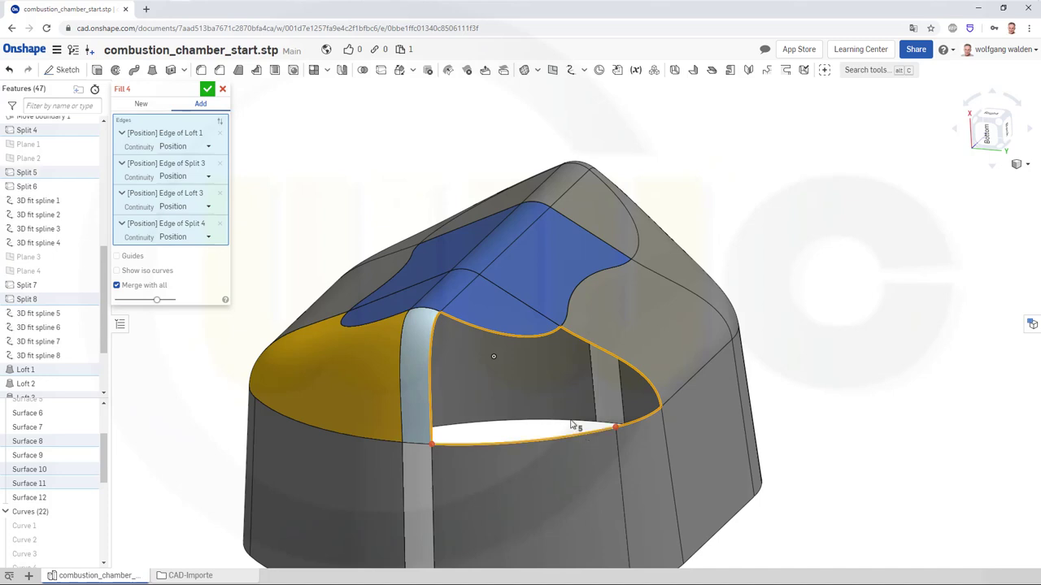
click(580, 435)
Step: Set all five edges of the fill between Loft 1 and Loft 3 to Tangency and create it as a new surface
click(208, 147)
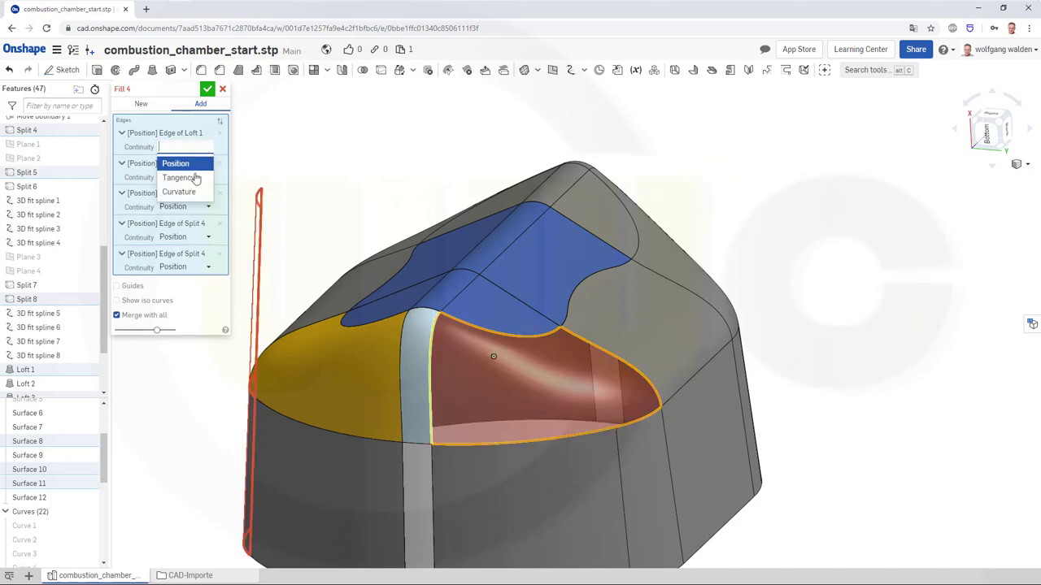
click(195, 177)
click(206, 177)
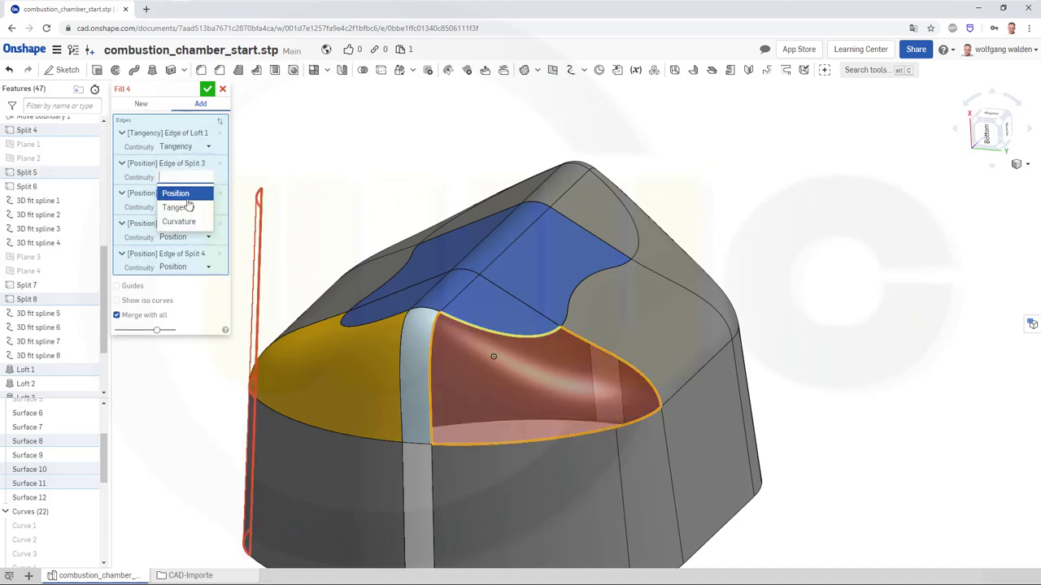
click(187, 208)
click(207, 208)
click(185, 237)
click(206, 237)
click(180, 269)
click(207, 268)
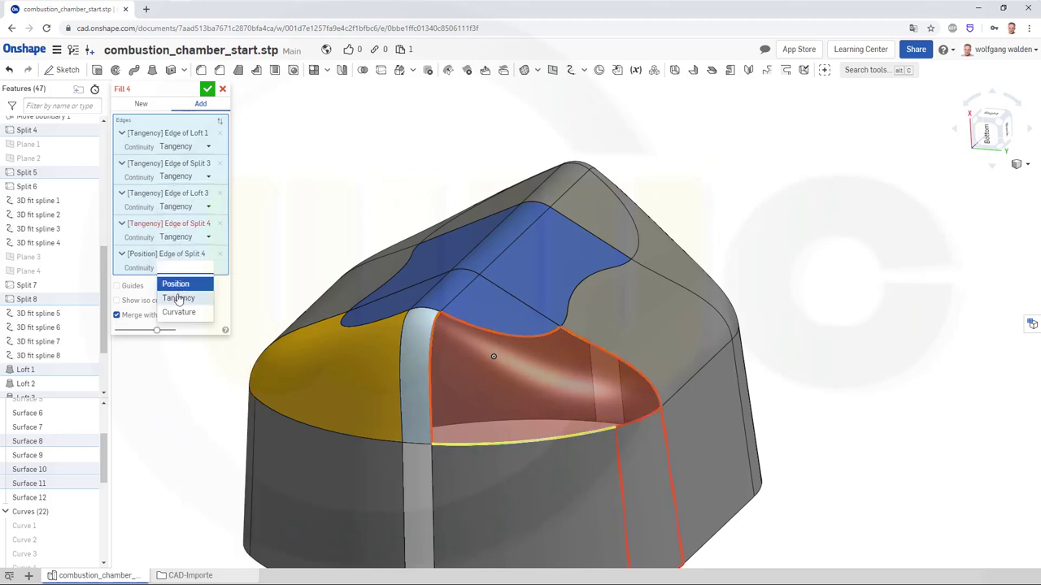
click(179, 298)
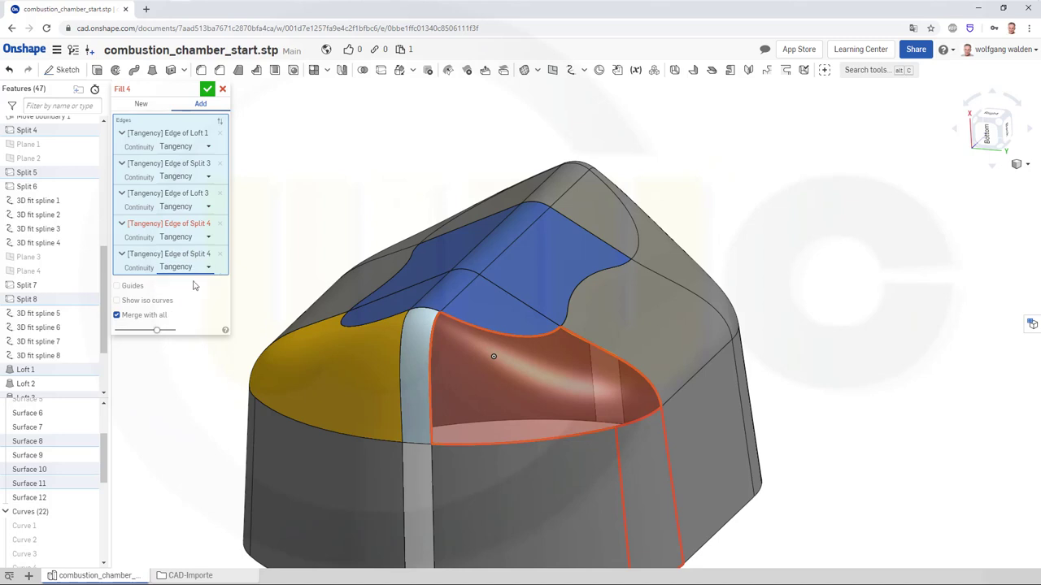
click(141, 106)
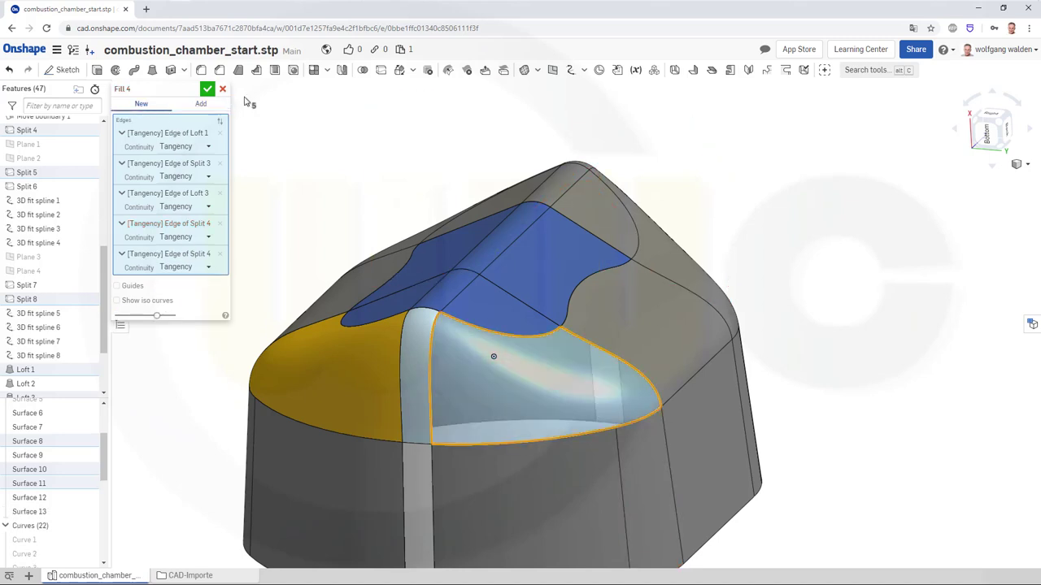
click(208, 89)
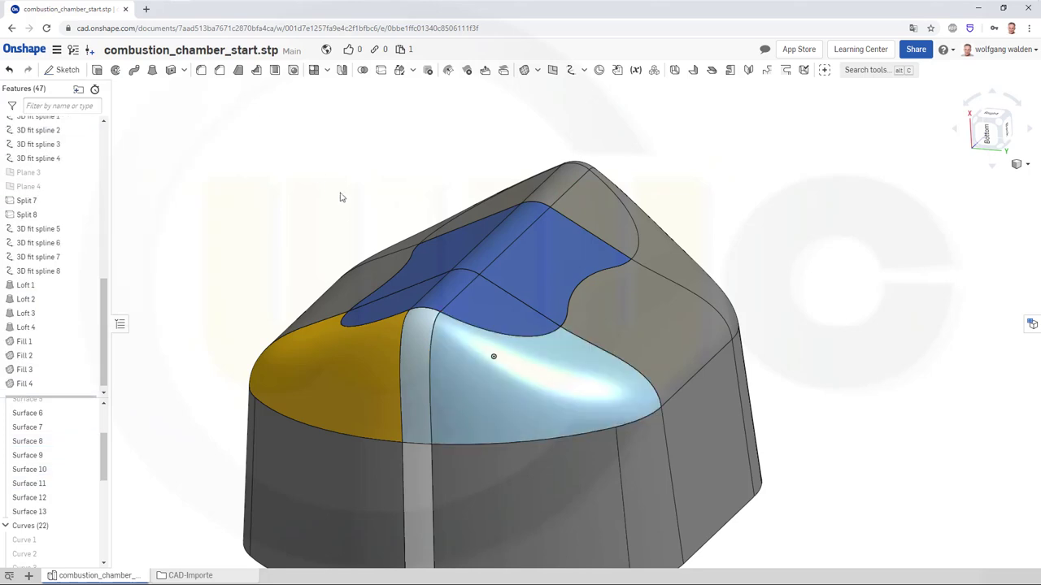
Step: Create a Boolean union of Surface 11, Surface 9, Surface 12, Surface 10 and Surface 13
right_drag(349, 230, 385, 218)
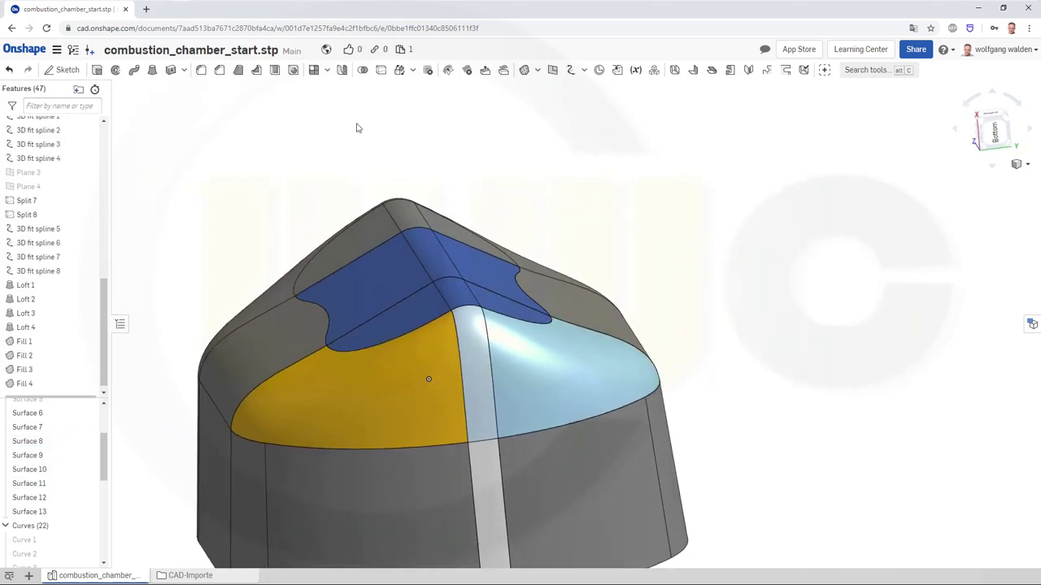
click(362, 70)
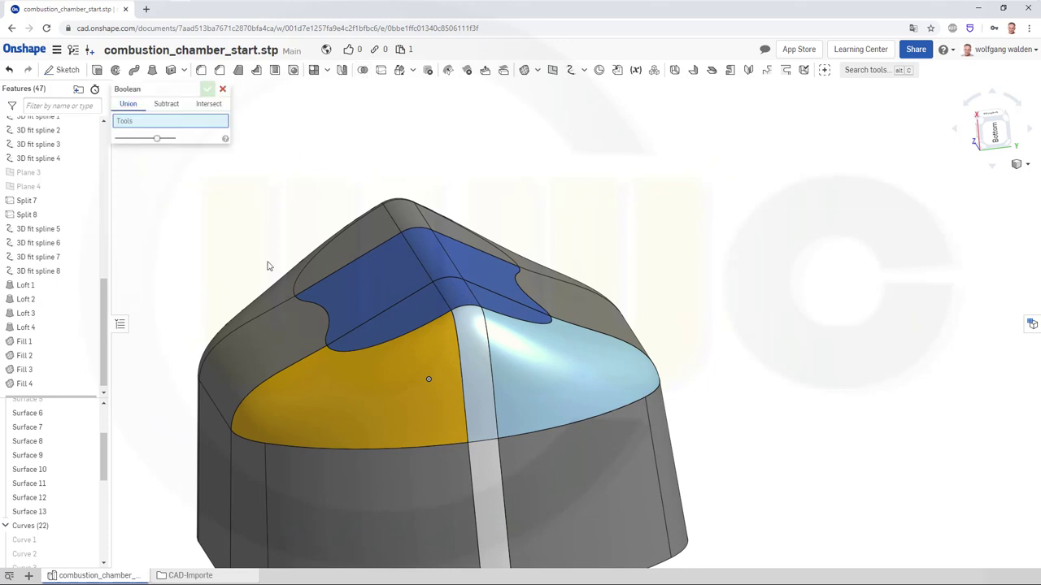
click(277, 331)
click(383, 272)
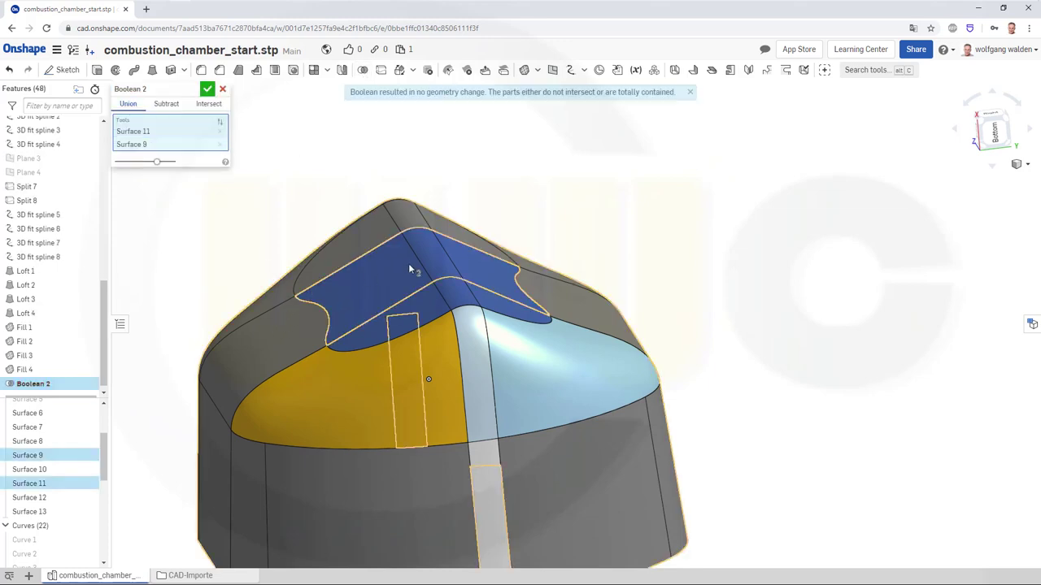
click(428, 359)
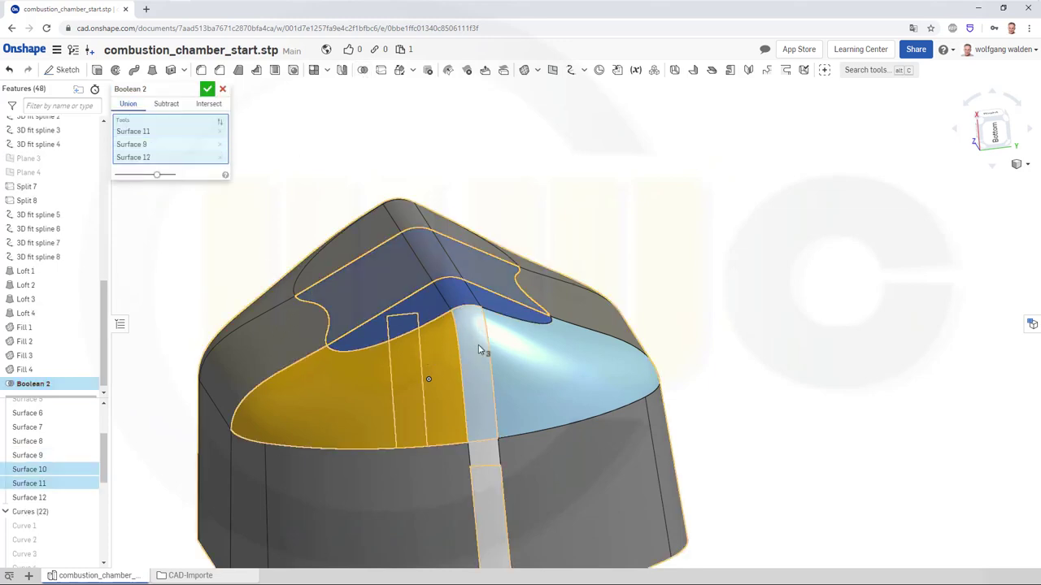
click(517, 362)
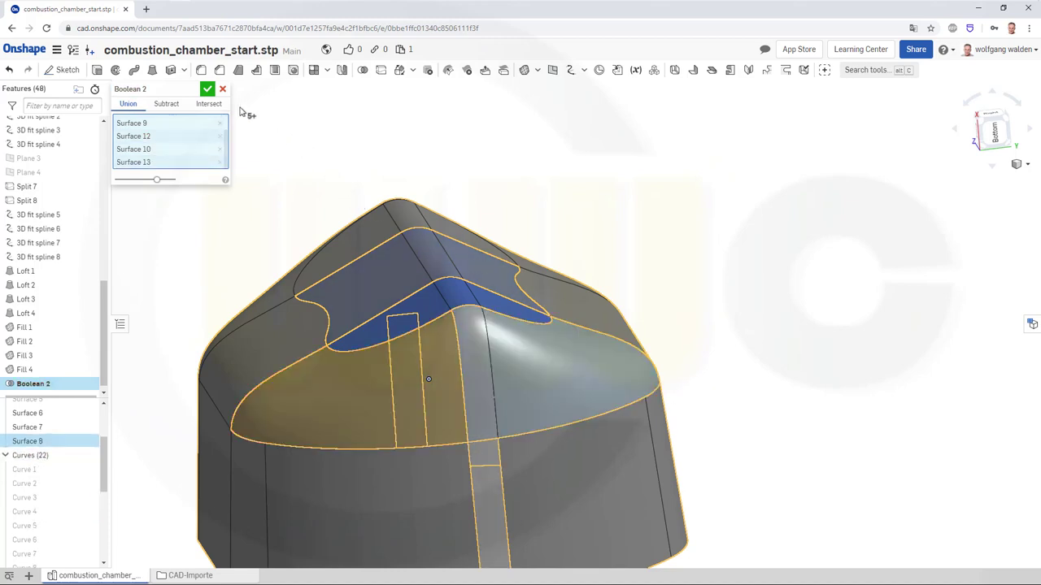
click(207, 90)
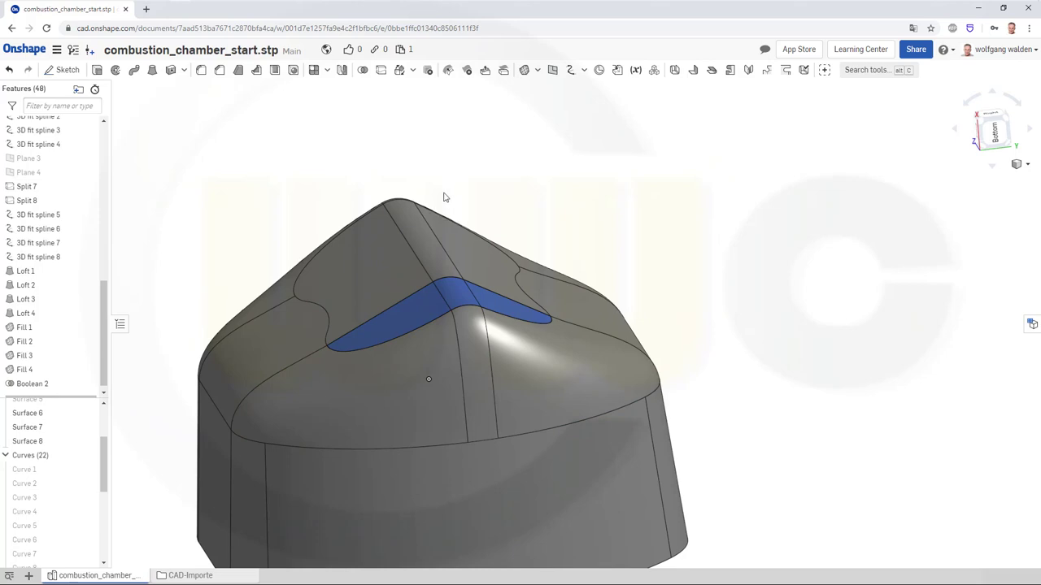
Step: Edit the Boolean union to include the remaining blue top patch, Surface 8
double_click(29, 385)
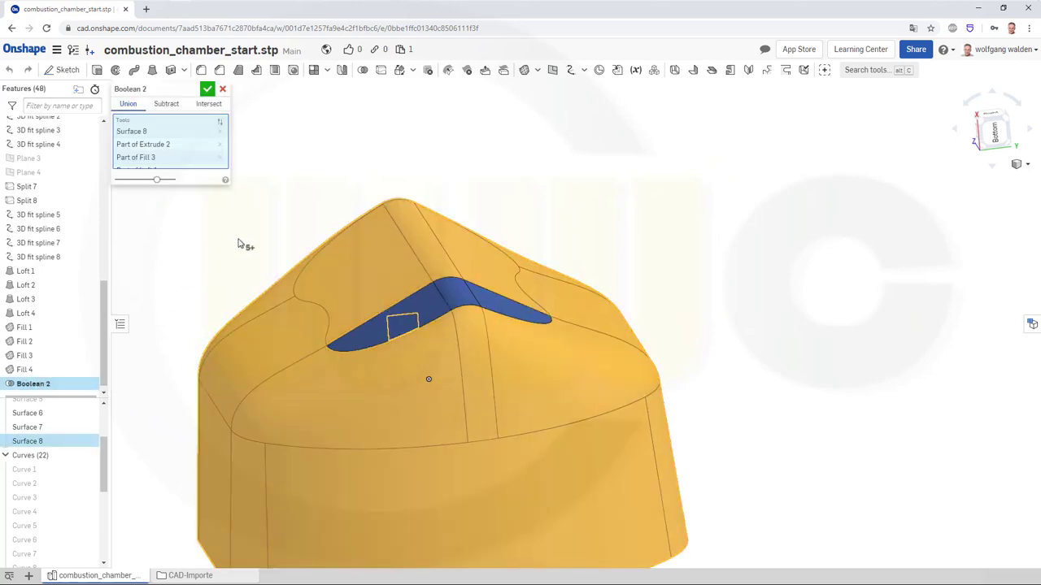
right_drag(268, 263, 371, 307)
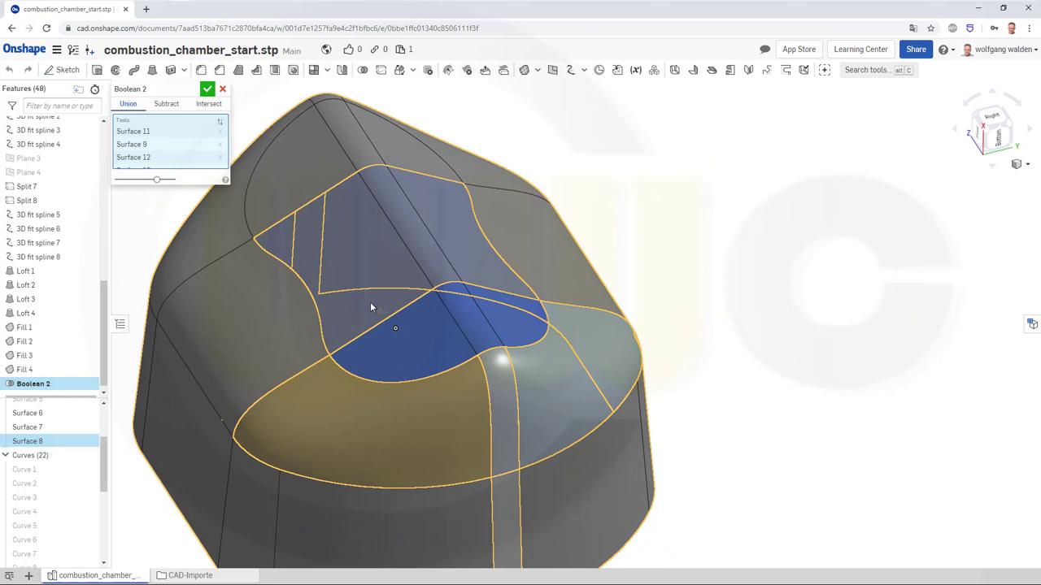
click(432, 352)
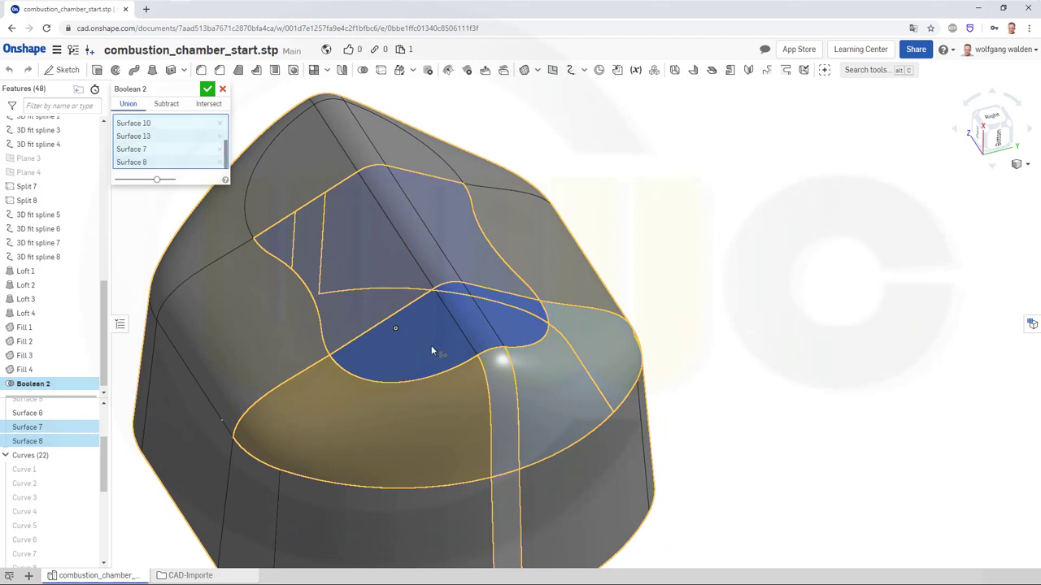
click(207, 90)
Step: Edit the Boolean union again to include the light-coloured wall strip, Surface 6
mouse_move(604, 269)
right_down()
mouse_move(542, 348)
mouse_move(574, 360)
mouse_move(620, 343)
mouse_move(588, 395)
mouse_move(593, 298)
mouse_move(534, 342)
mouse_move(546, 347)
mouse_move(518, 348)
mouse_move(613, 397)
mouse_move(618, 383)
mouse_move(516, 388)
mouse_move(791, 367)
mouse_move(749, 387)
mouse_move(883, 344)
mouse_move(611, 344)
mouse_move(586, 277)
right_up()
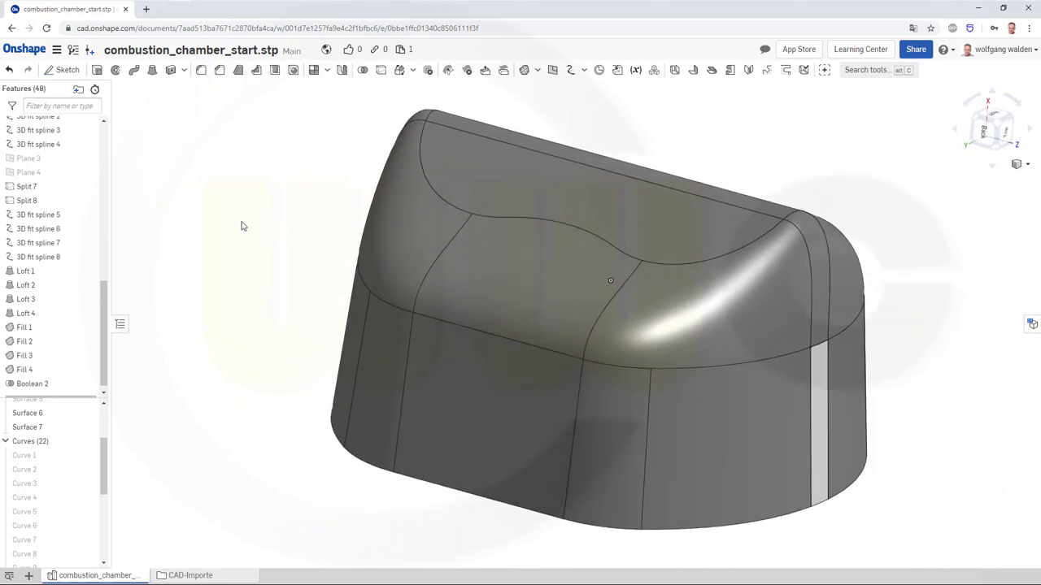
double_click(50, 386)
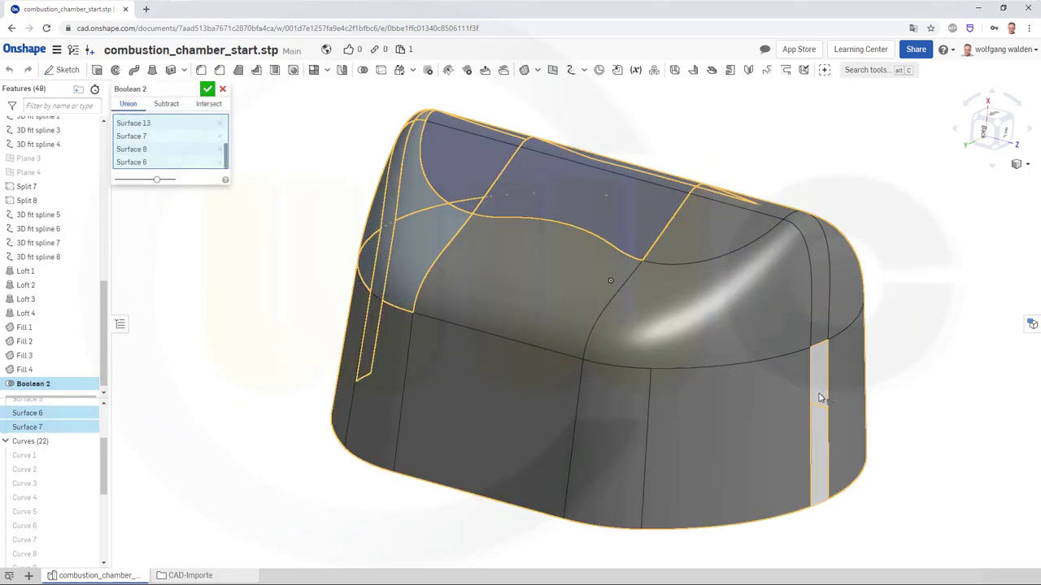
click(821, 399)
click(208, 90)
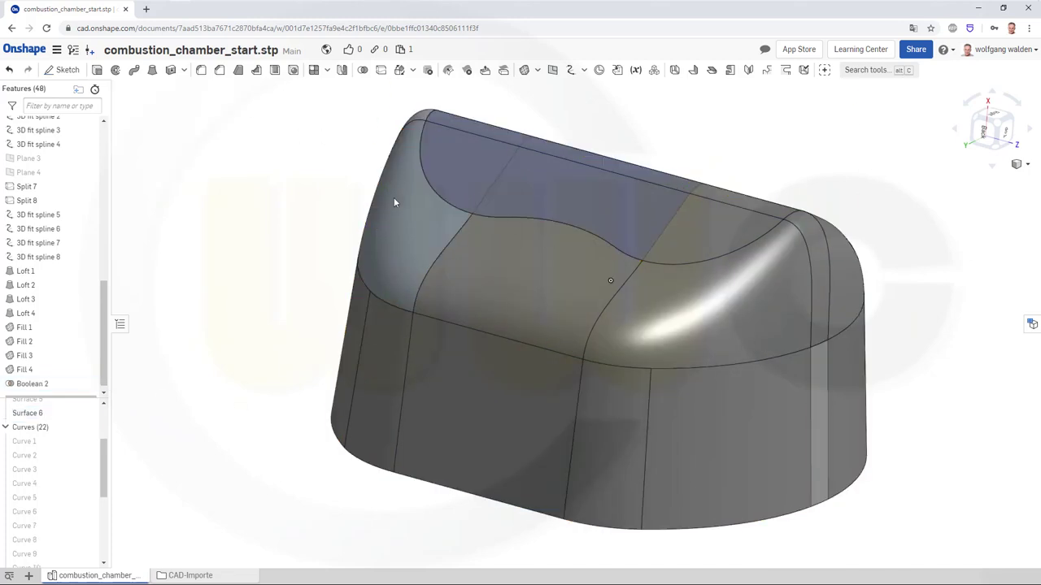
Step: Split the united surface, Surface 6, with the Right plane
right_drag(445, 305, 277, 158)
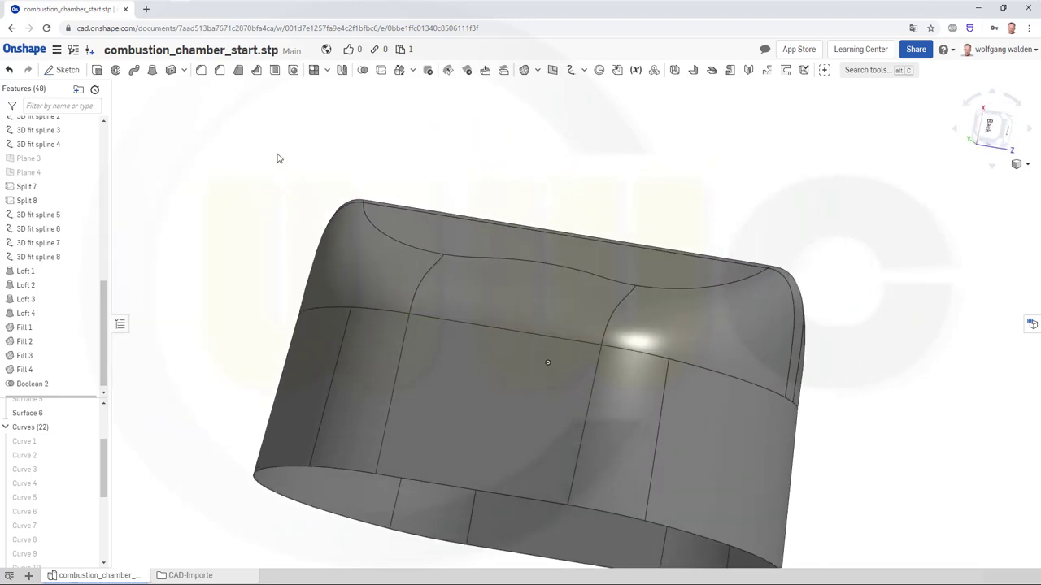
click(381, 71)
click(369, 255)
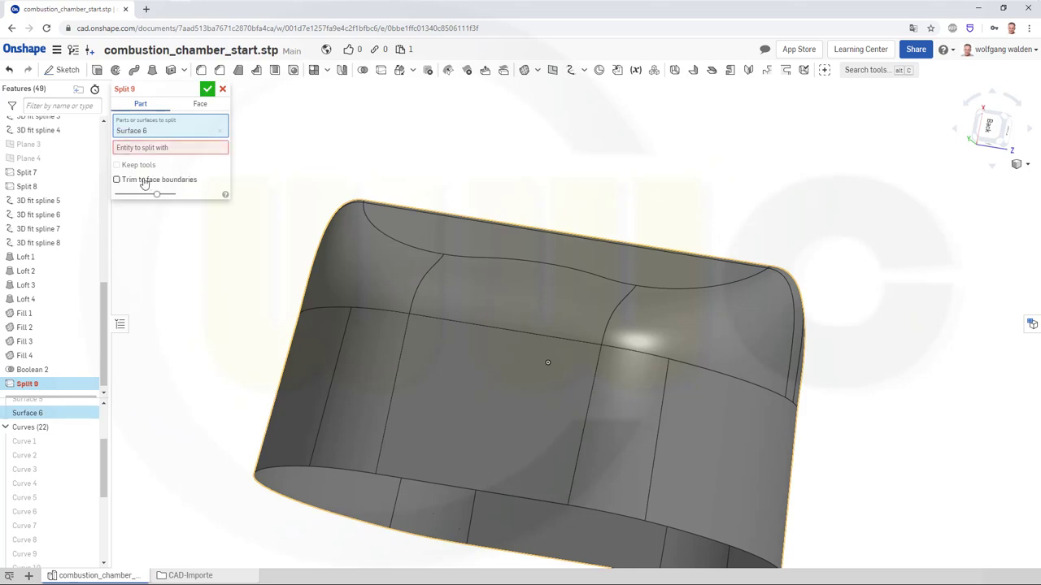
scroll(106, 180, up, 2)
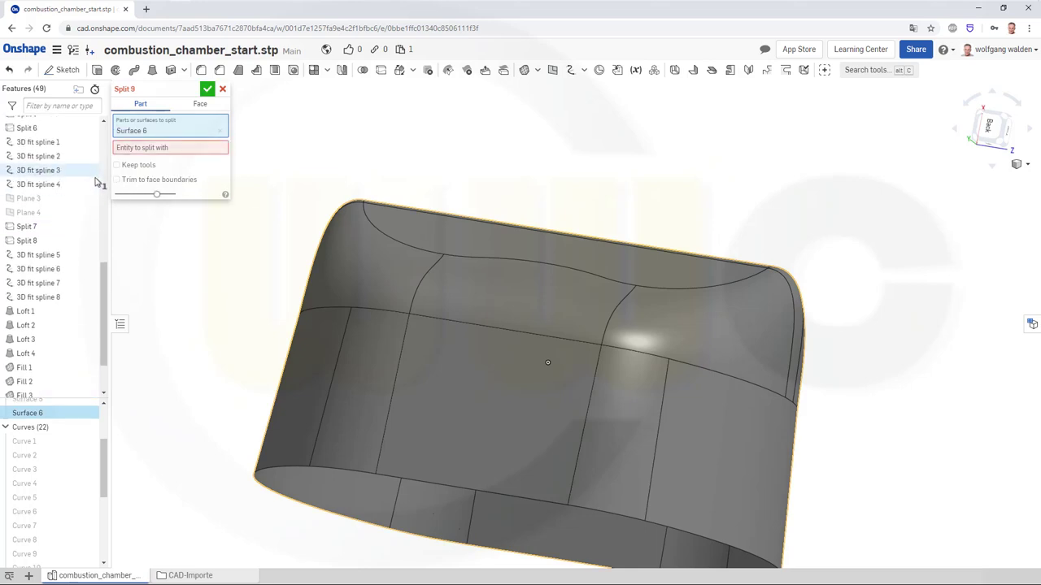
click(146, 150)
scroll(82, 180, up, 5)
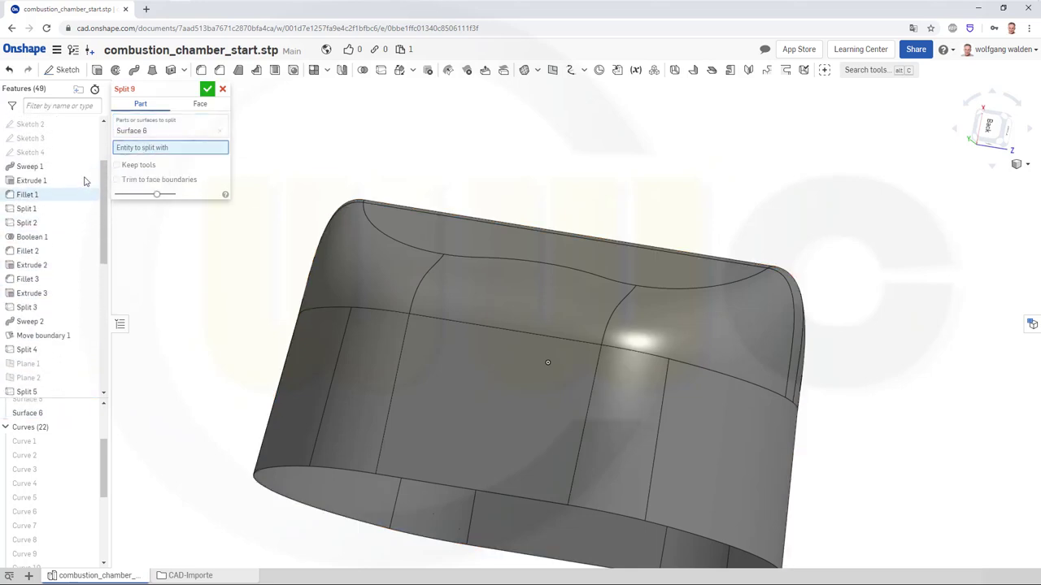
scroll(81, 185, up, 3)
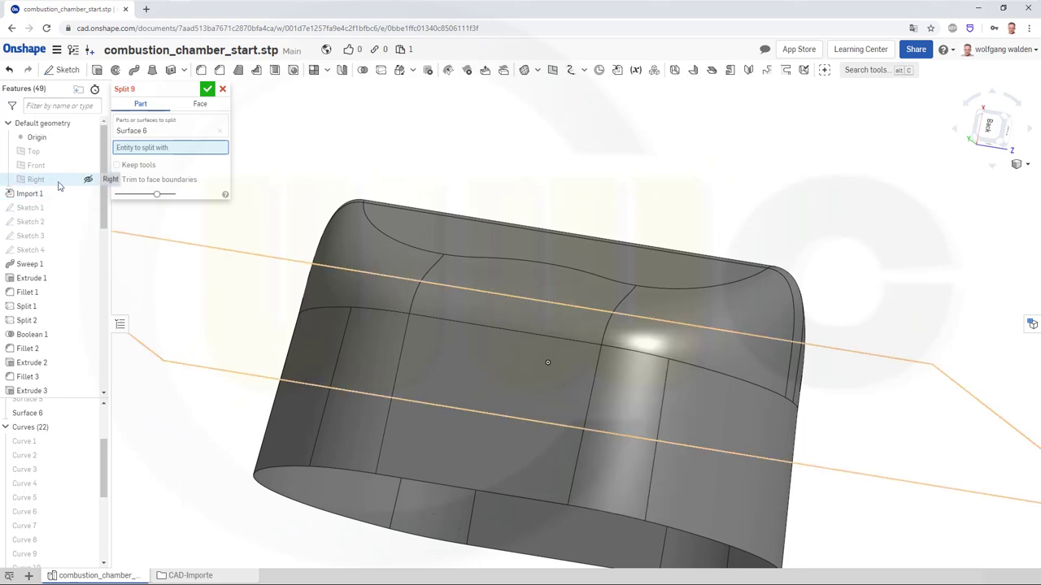
click(57, 181)
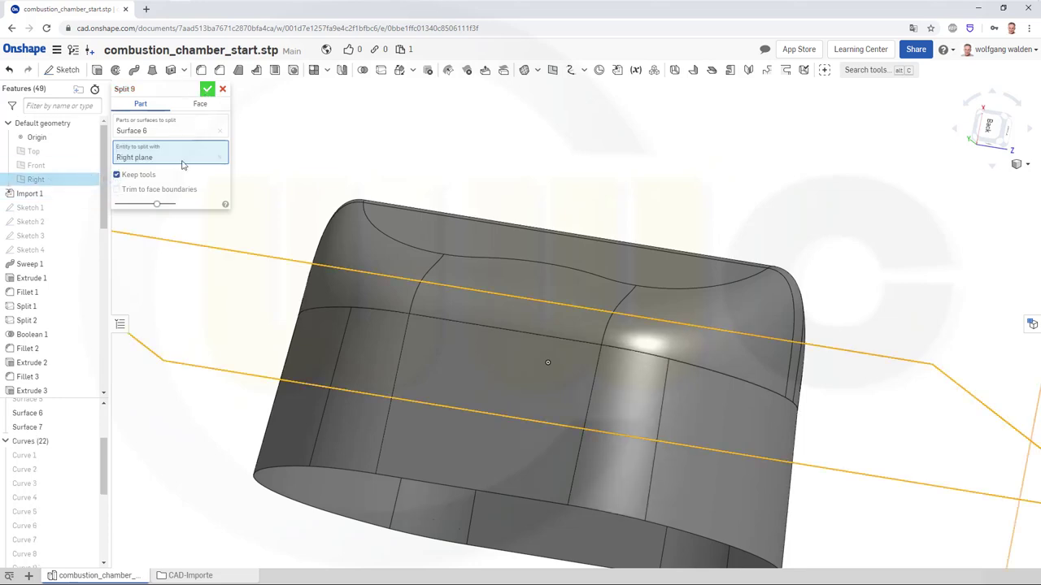
click(207, 89)
Step: Hide the lower wall surface, Surface 6, and view the remaining dome surface from both sides
scroll(50, 431, down, 3)
scroll(50, 430, up, 3)
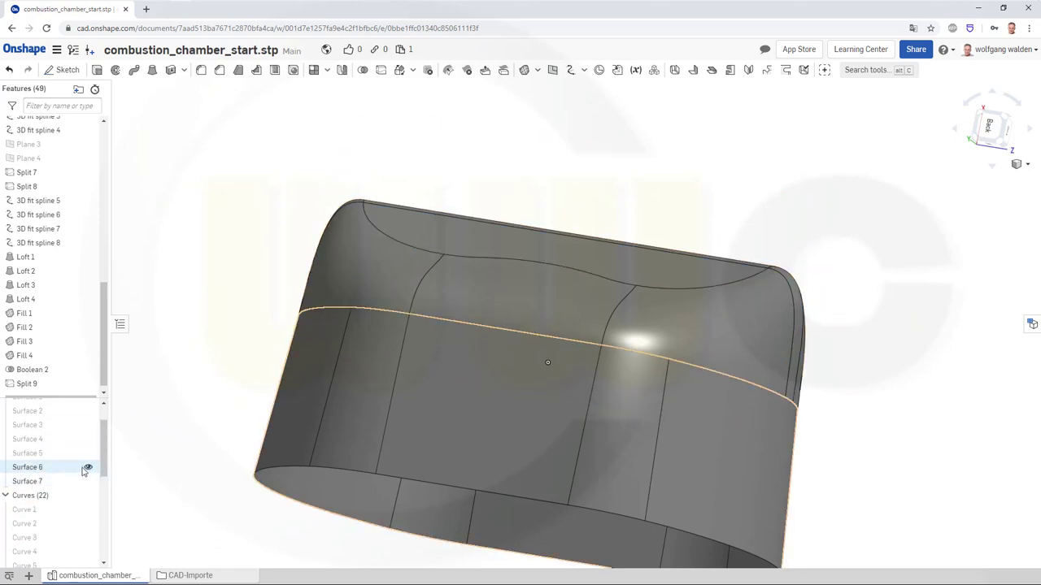
click(88, 470)
middle_drag(519, 306, 504, 340)
right_drag(505, 346, 450, 333)
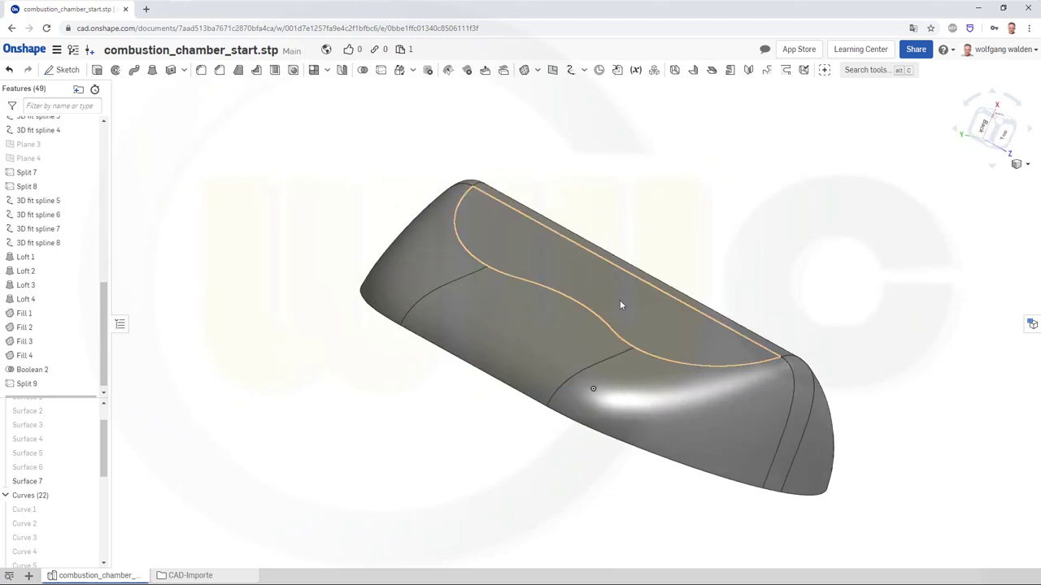
right_drag(602, 304, 370, 322)
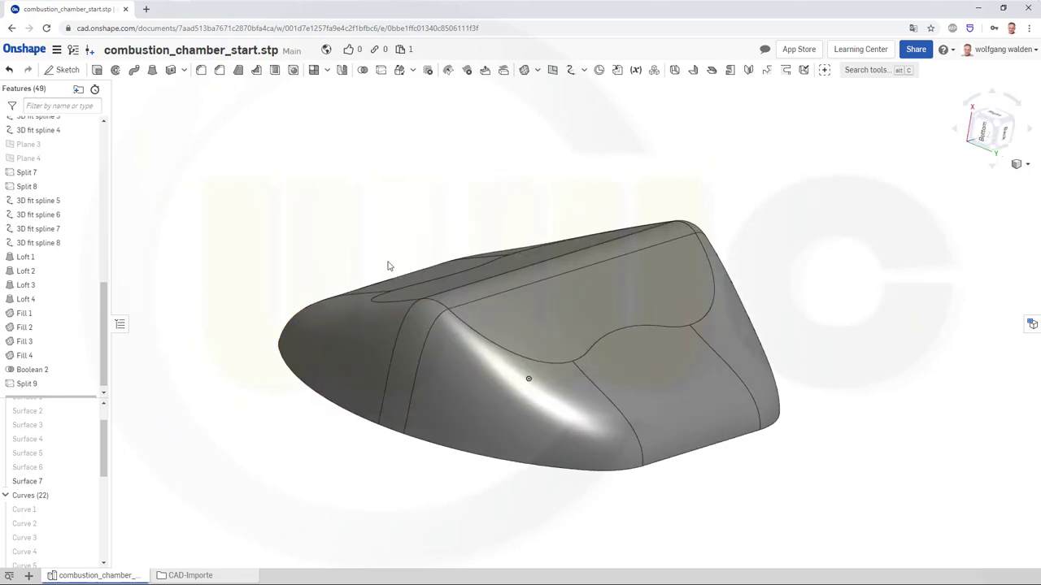